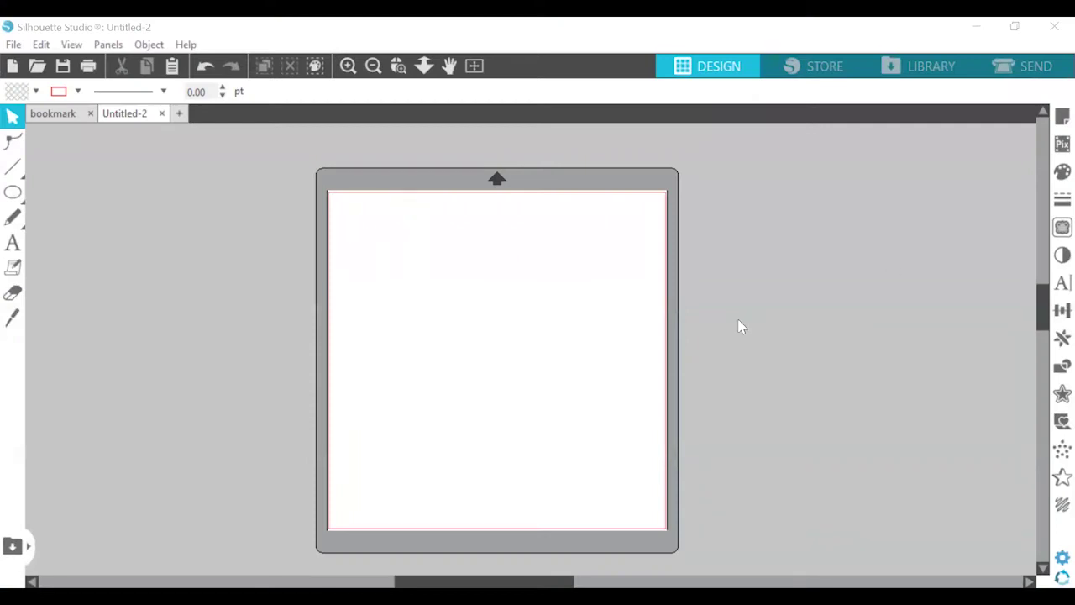
pyautogui.click(6, 139)
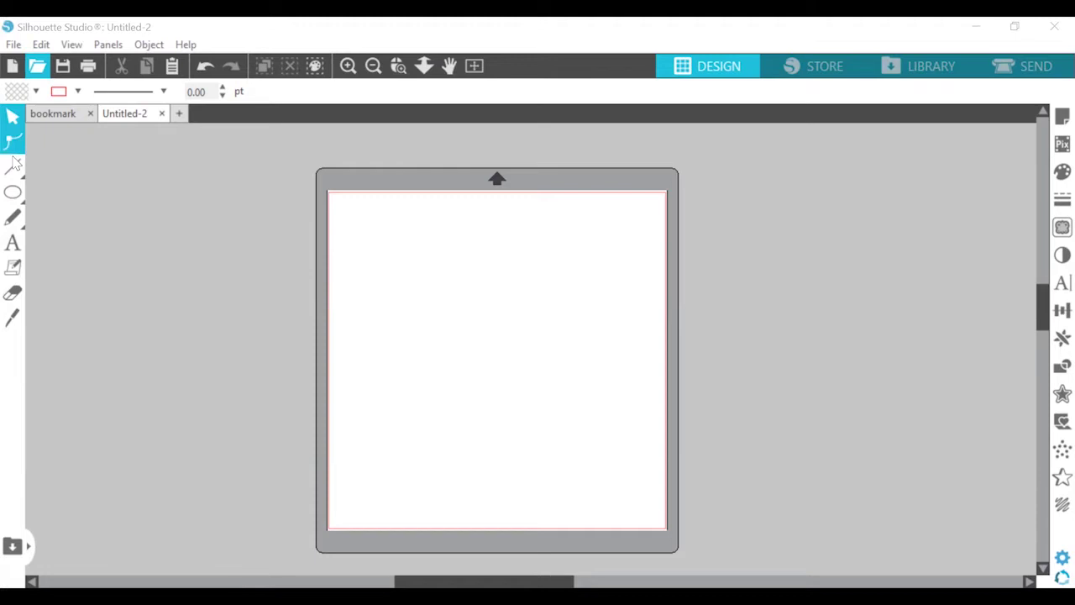
pyautogui.click(349, 68)
pyautogui.click(349, 69)
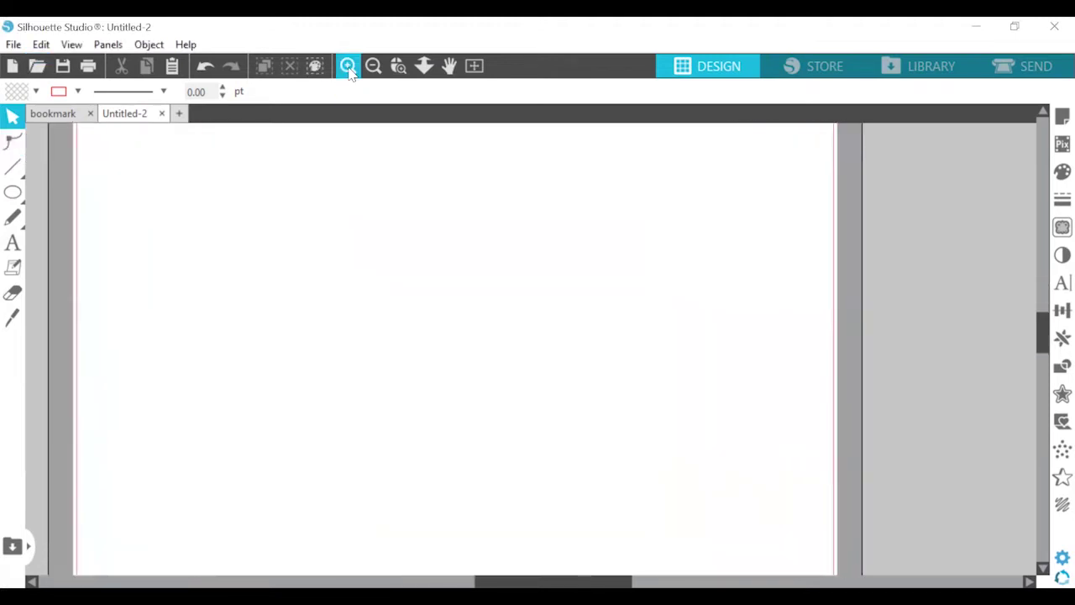
pyautogui.click(477, 67)
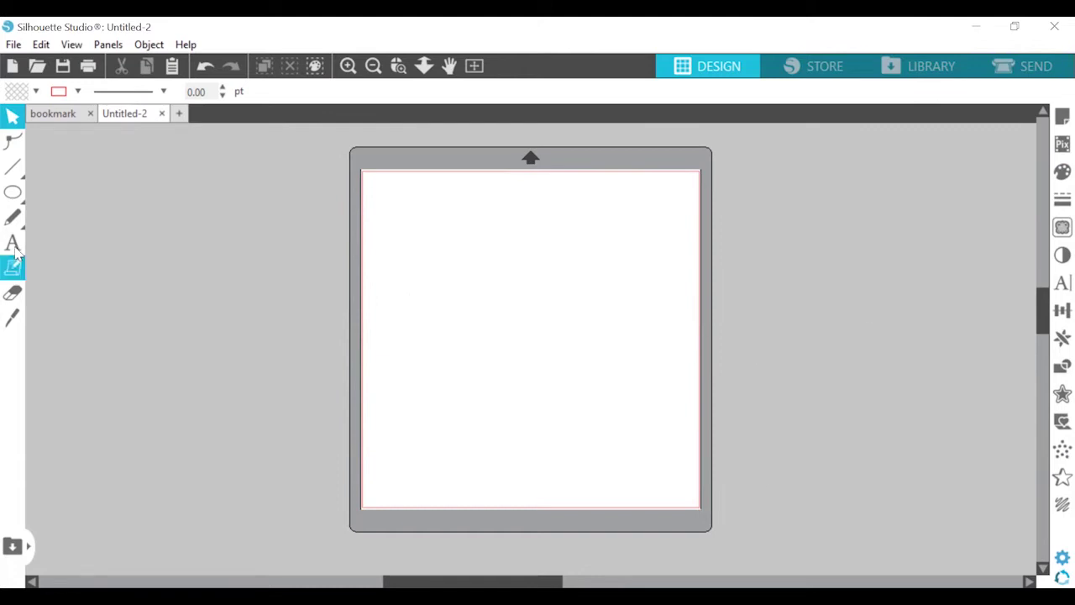
# Show the grid on the page in the page setup and set its divisions to 1
pyautogui.click(1052, 121)
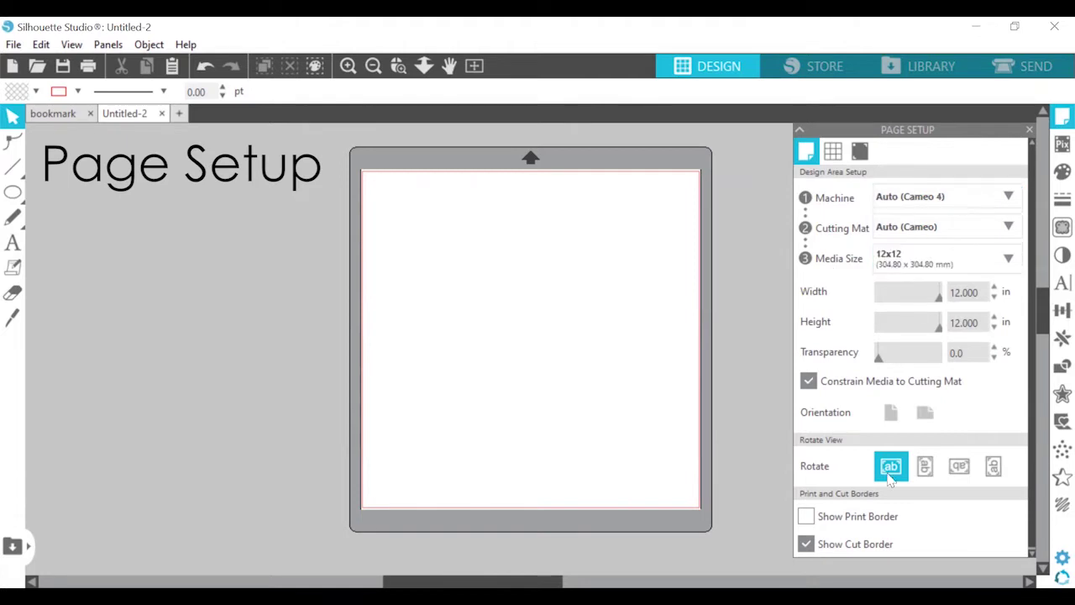
pyautogui.click(833, 152)
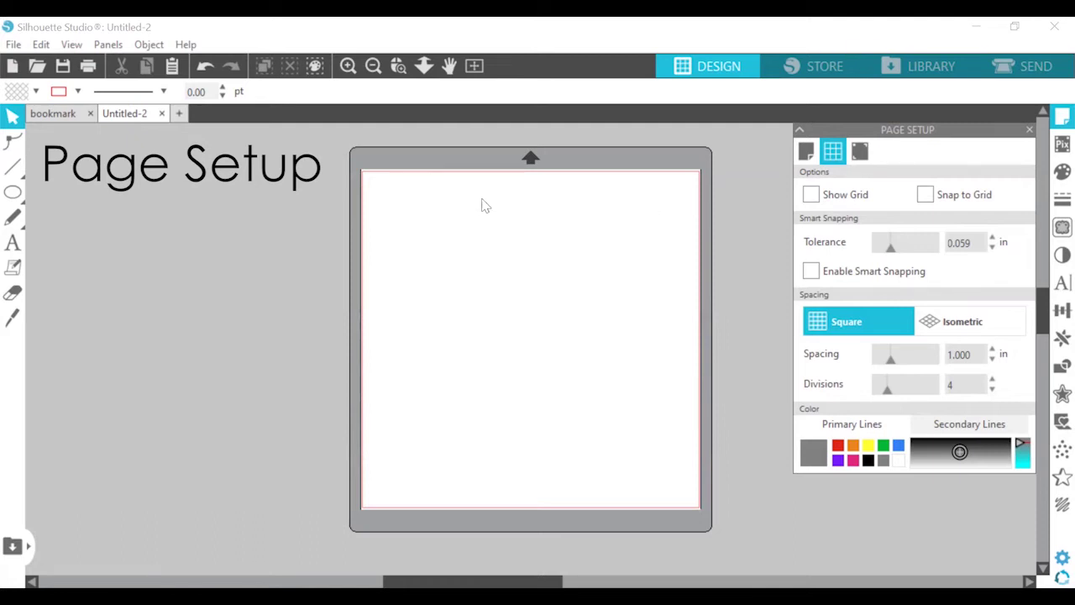
pyautogui.click(810, 195)
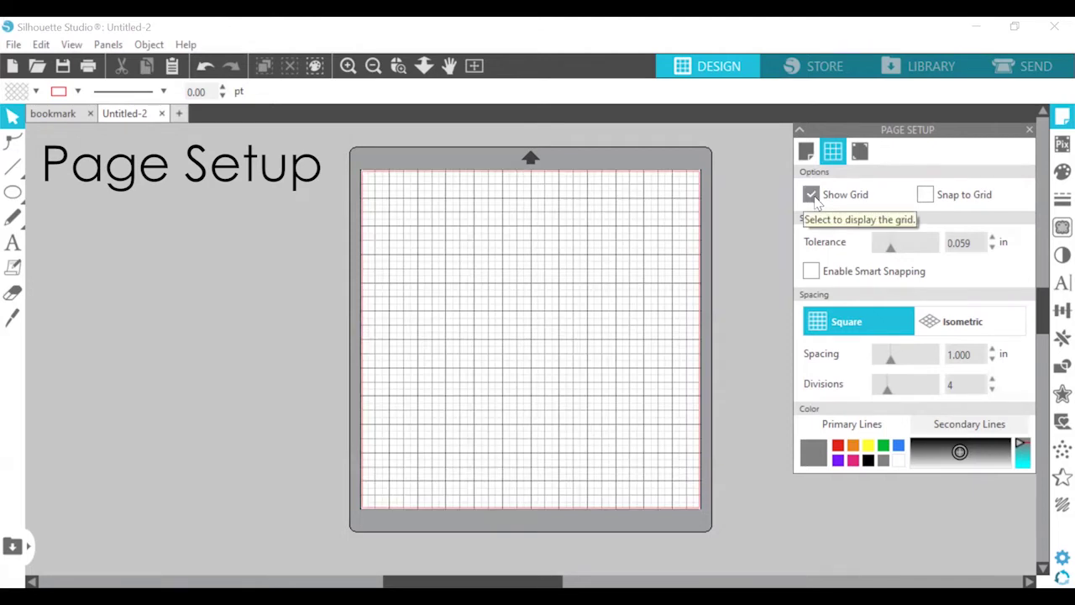
pyautogui.click(968, 387)
pyautogui.press('BackSpace')
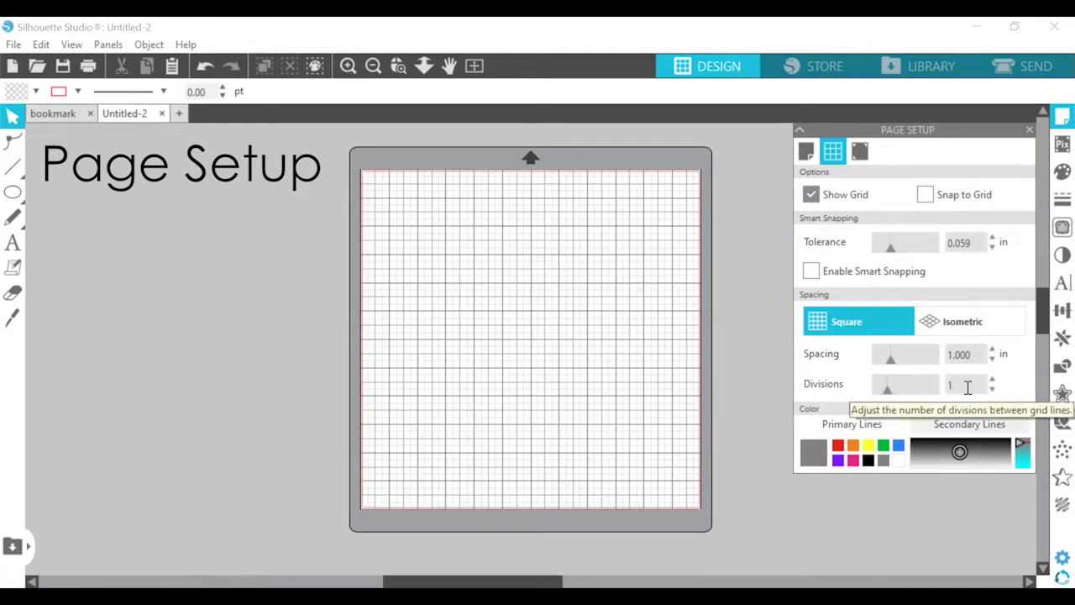
pyautogui.press('Return')
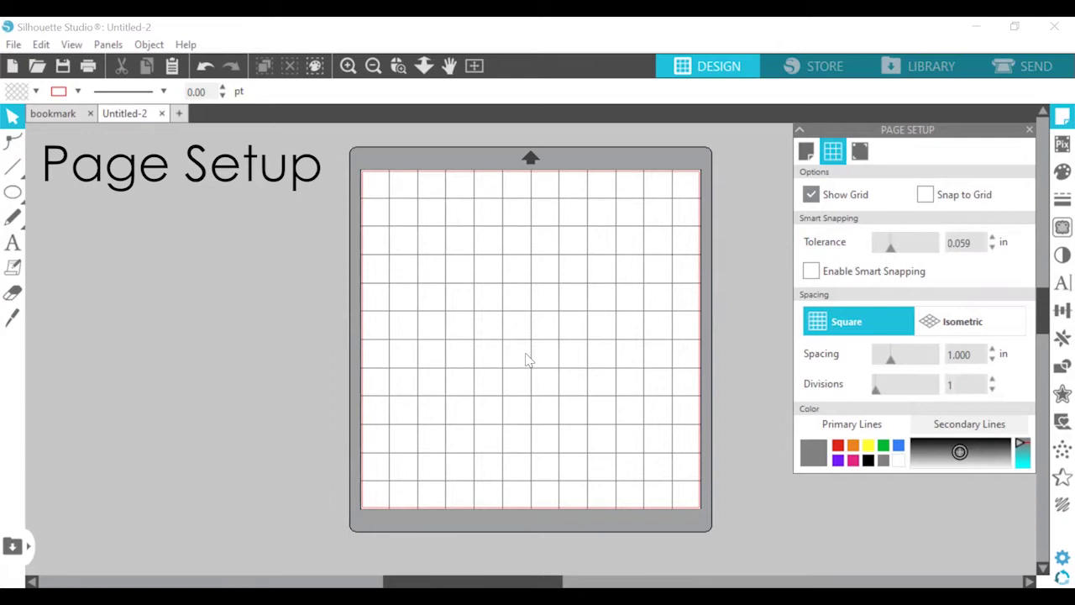
# Try red, pink and black for the grid's primary lines and return them to gray
pyautogui.click(854, 446)
pyautogui.click(837, 445)
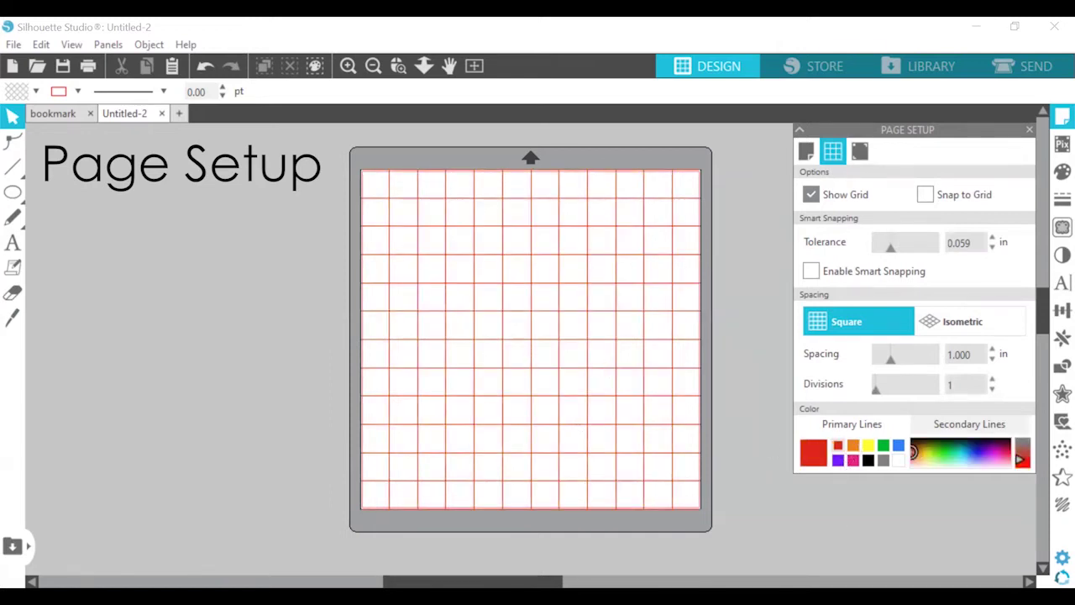
pyautogui.click(852, 460)
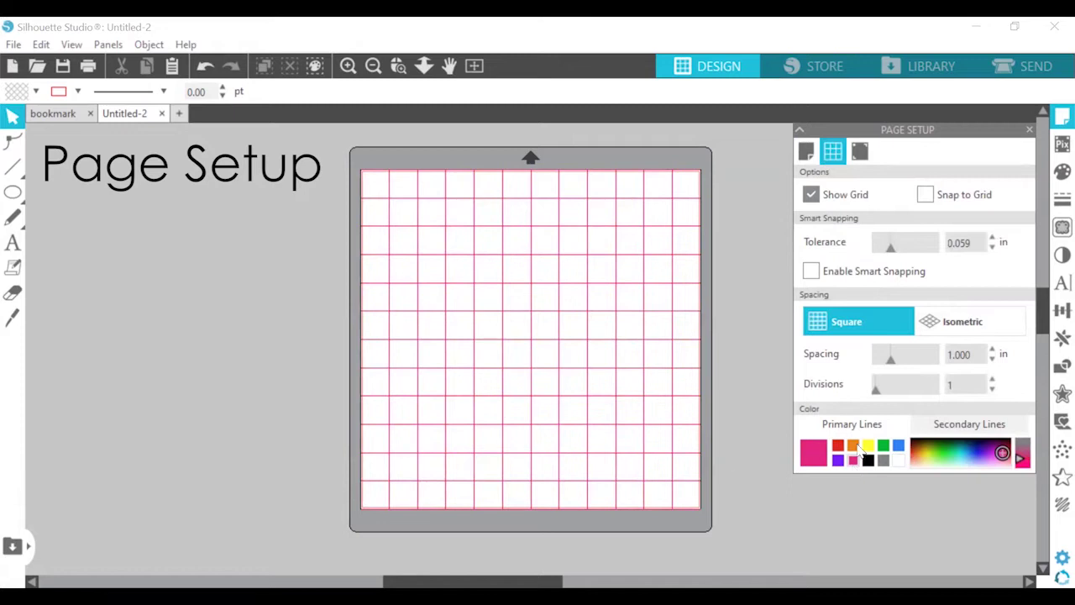
pyautogui.click(868, 460)
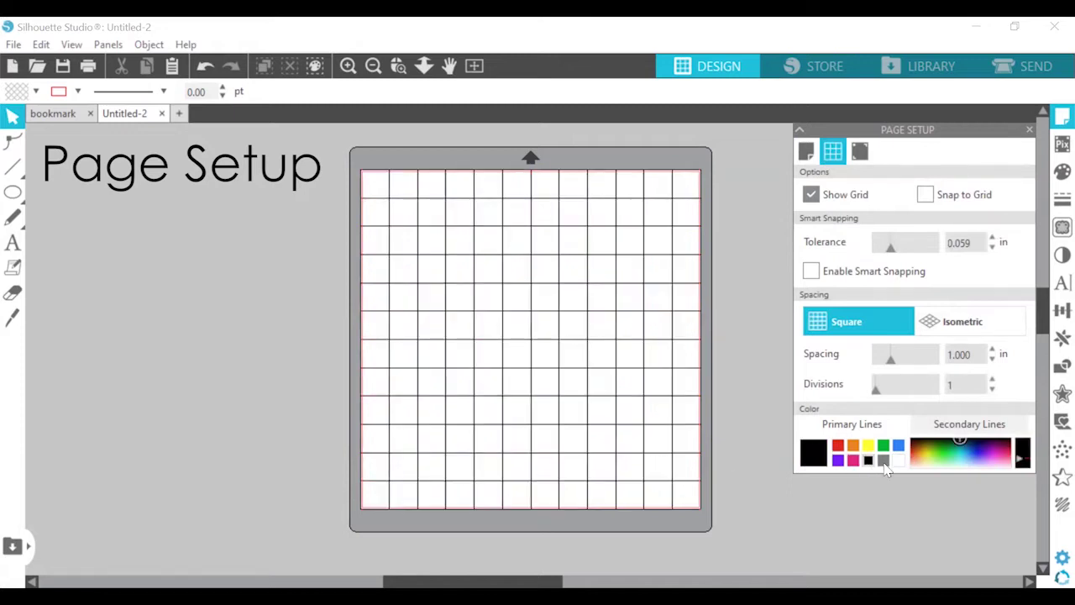
pyautogui.click(884, 461)
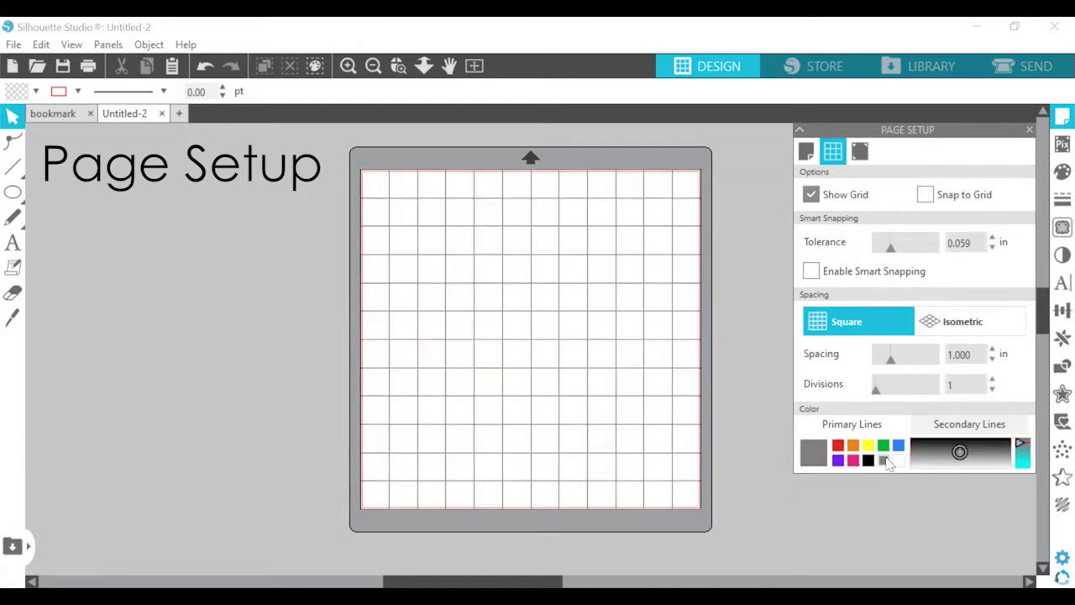
# Review the registration mark options in the page setup and the PixScan import and calibration options
pyautogui.click(866, 154)
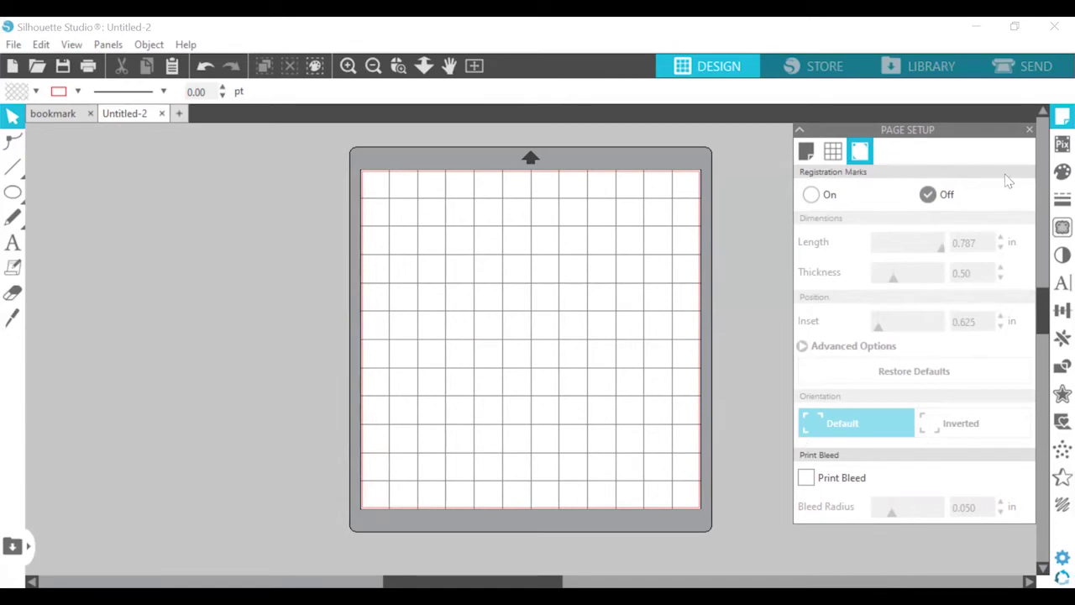
pyautogui.click(1031, 131)
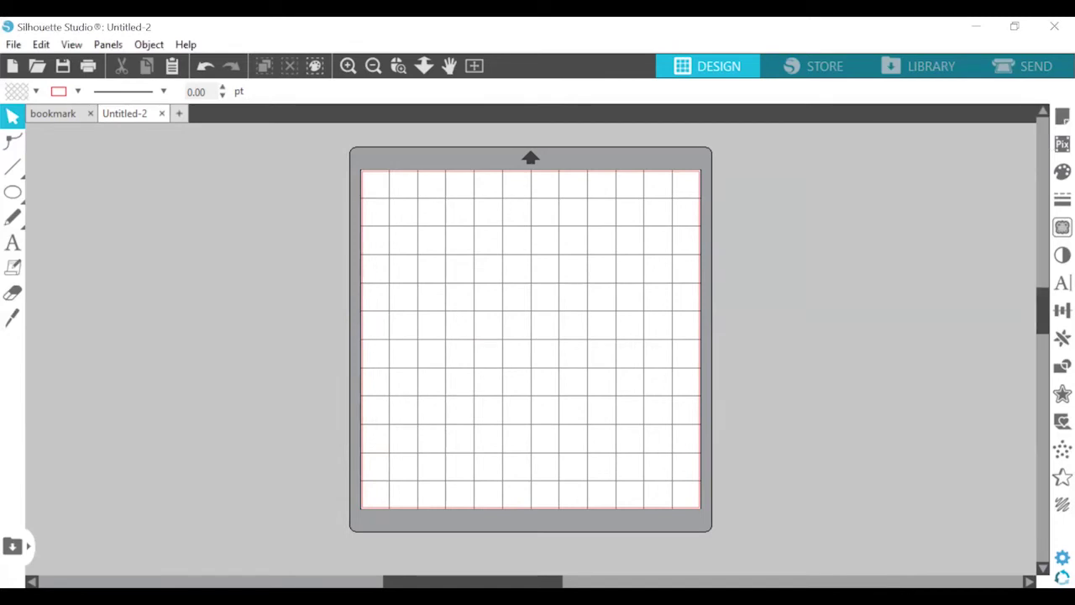
pyautogui.click(1052, 150)
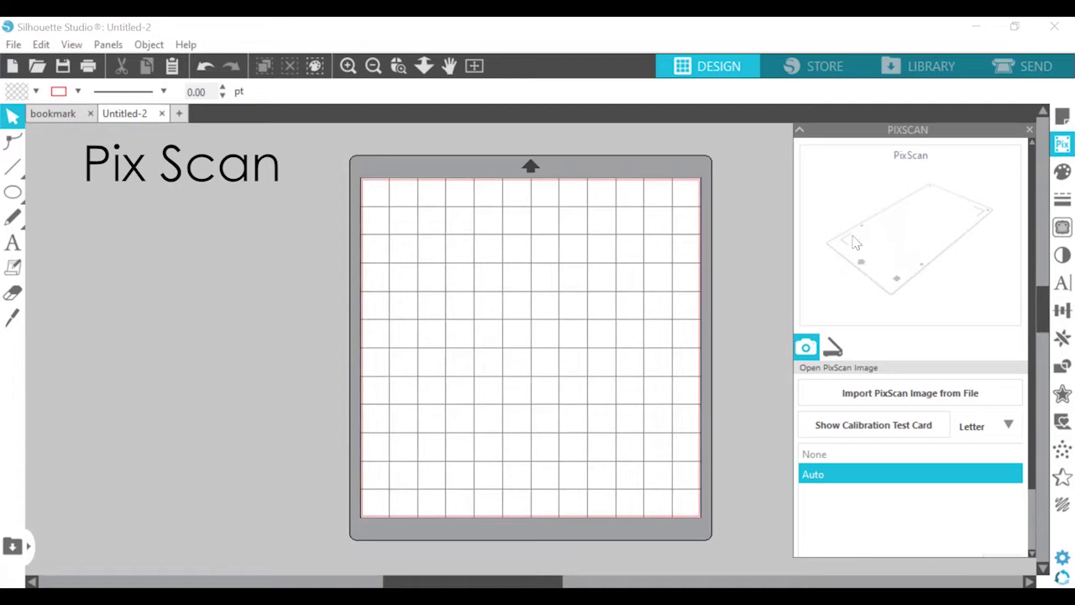
pyautogui.click(1029, 131)
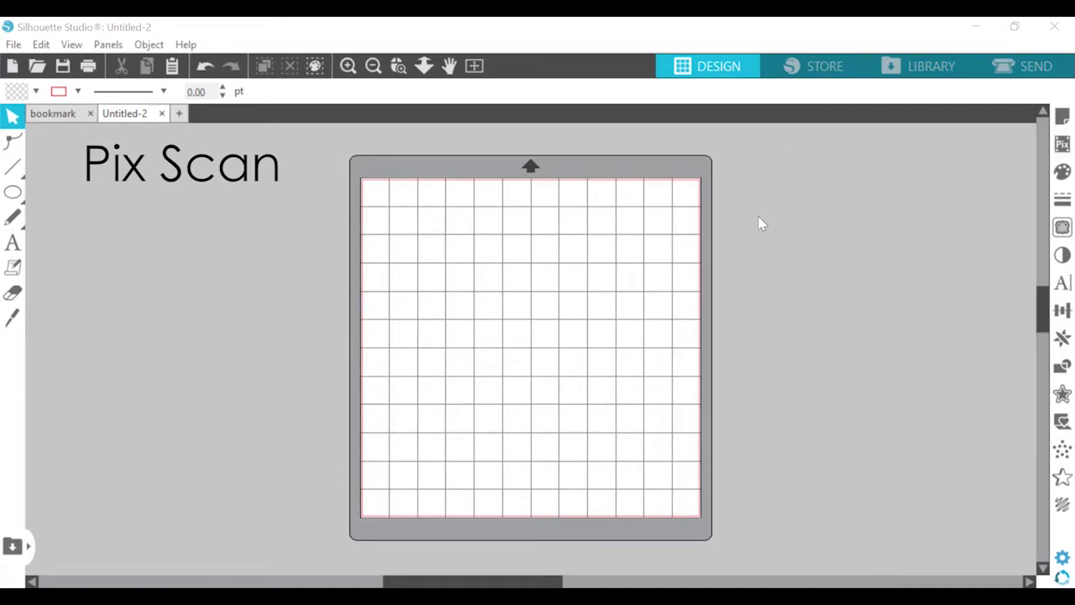
# Try breaking the orange rectangle's path at its upper-left corner point in point editing
pyautogui.click(1053, 174)
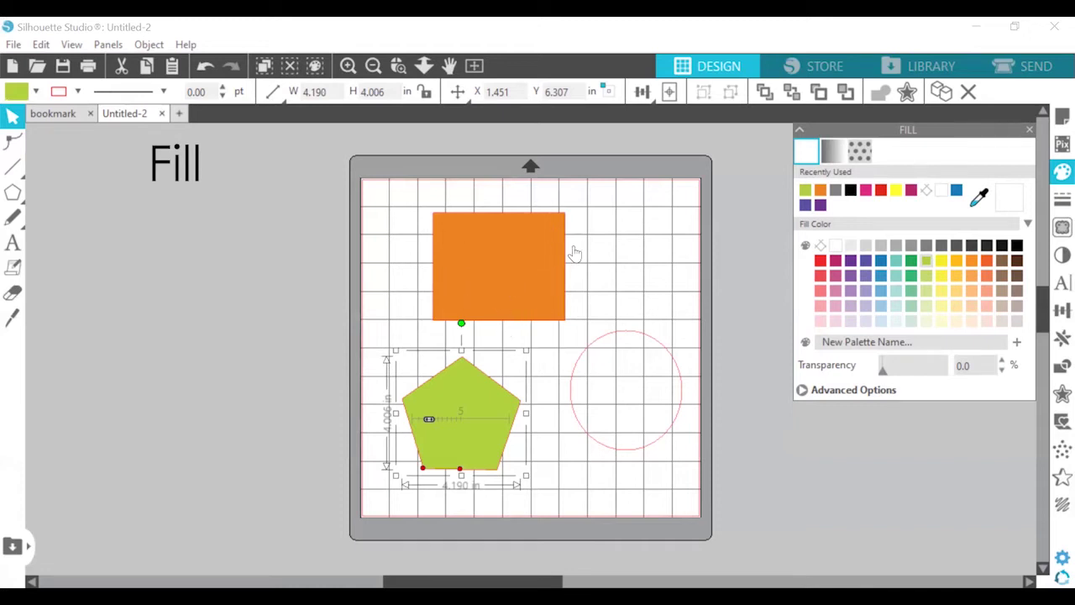
pyautogui.click(434, 215)
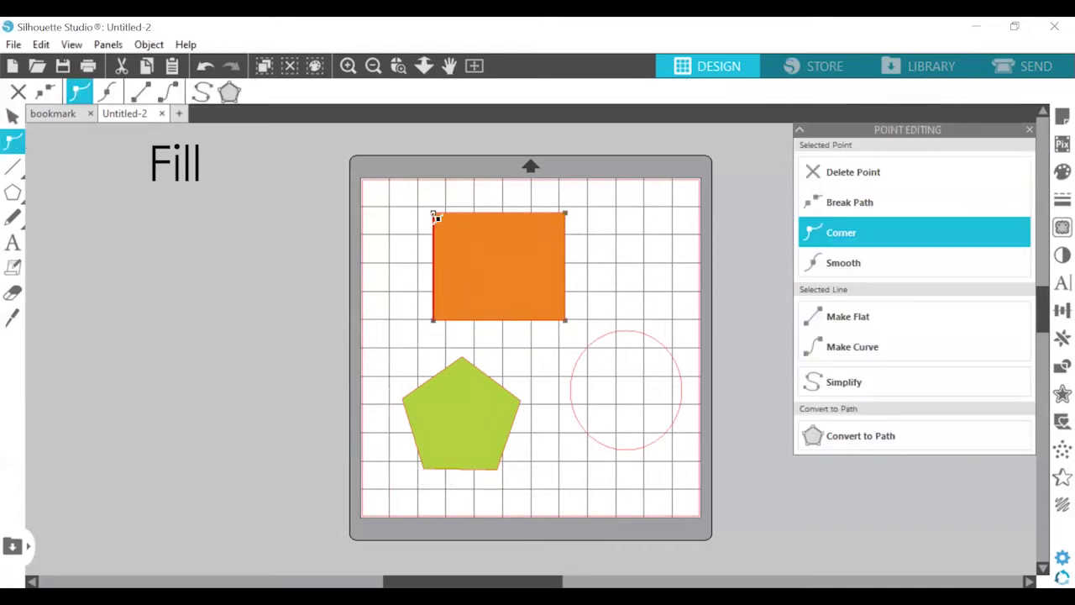
pyautogui.click(46, 92)
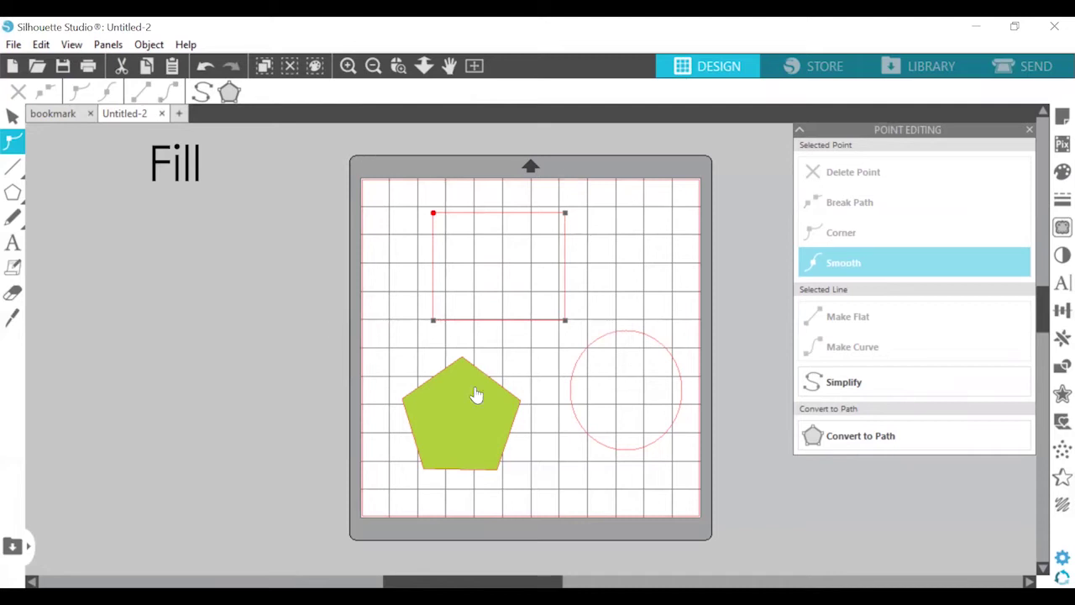
pyautogui.click(220, 67)
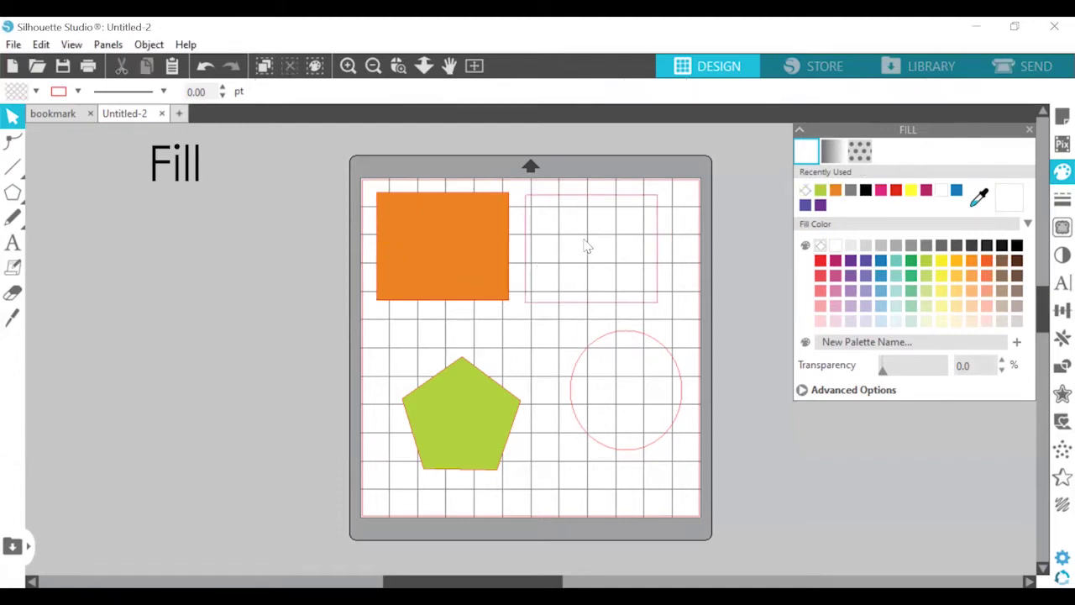
# Try several solid fills on the orange rectangle, including brown, light blue and yellow, and apply the pentagon's green with the eyedropper
pyautogui.click(470, 233)
pyautogui.moveTo(465, 268)
pyautogui.mouseDown()
pyautogui.moveTo(462, 283)
pyautogui.moveTo(470, 277)
pyautogui.mouseUp()
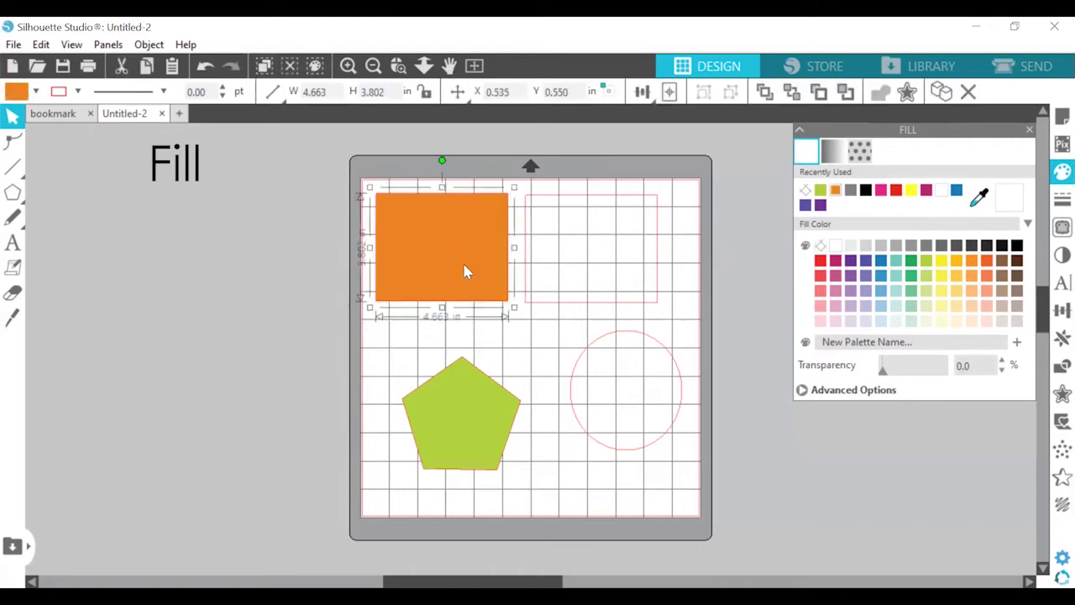
pyautogui.click(926, 277)
pyautogui.click(1001, 261)
pyautogui.click(953, 299)
pyautogui.click(897, 294)
pyautogui.click(941, 276)
pyautogui.moveTo(884, 377)
pyautogui.mouseDown()
pyautogui.moveTo(947, 374)
pyautogui.moveTo(880, 380)
pyautogui.mouseUp()
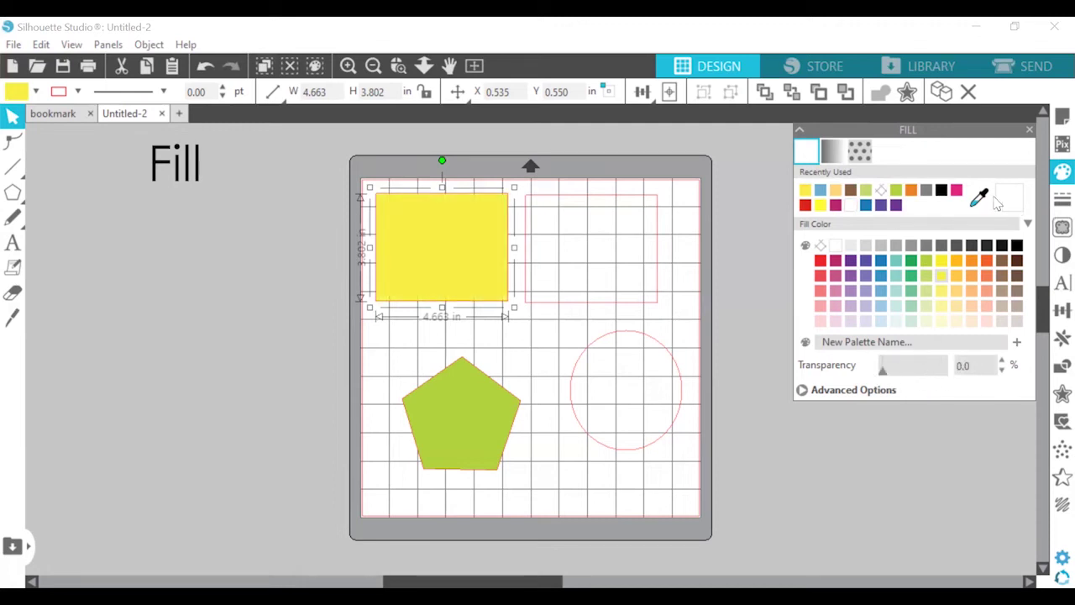
pyautogui.click(979, 197)
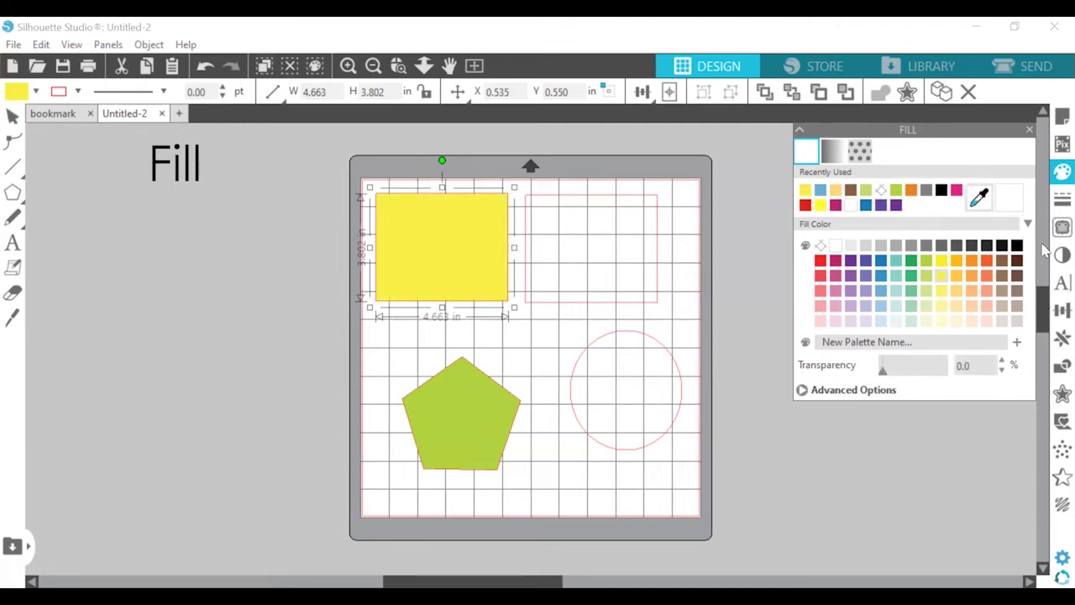
pyautogui.click(493, 413)
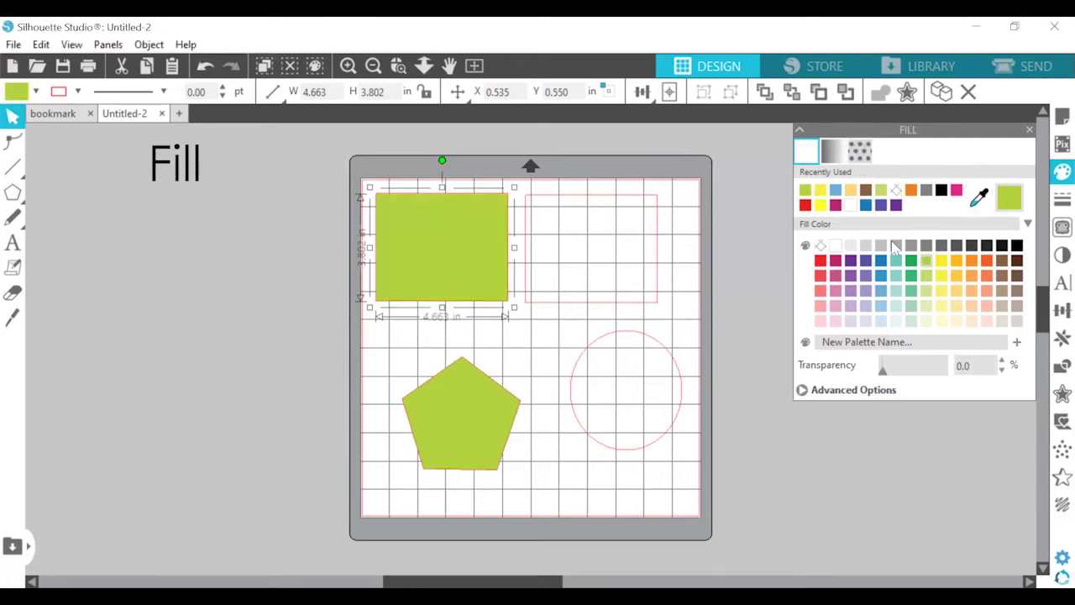
# Try different gradient fills on the green rectangle, including gold, brown, black-and-white and magenta-to-white
pyautogui.click(832, 151)
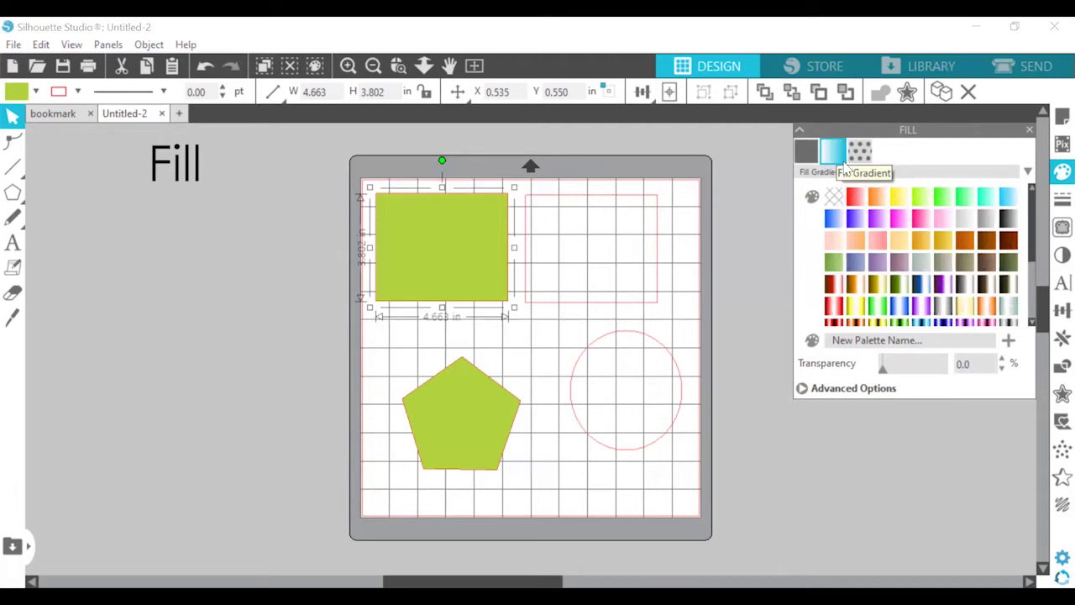
pyautogui.click(944, 243)
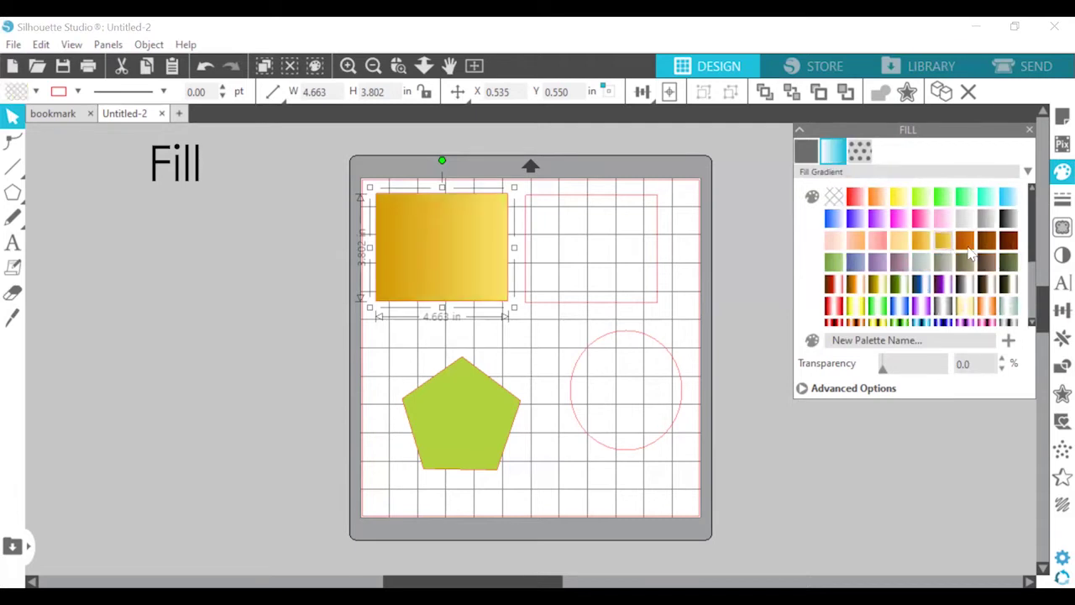
pyautogui.click(964, 243)
pyautogui.click(963, 284)
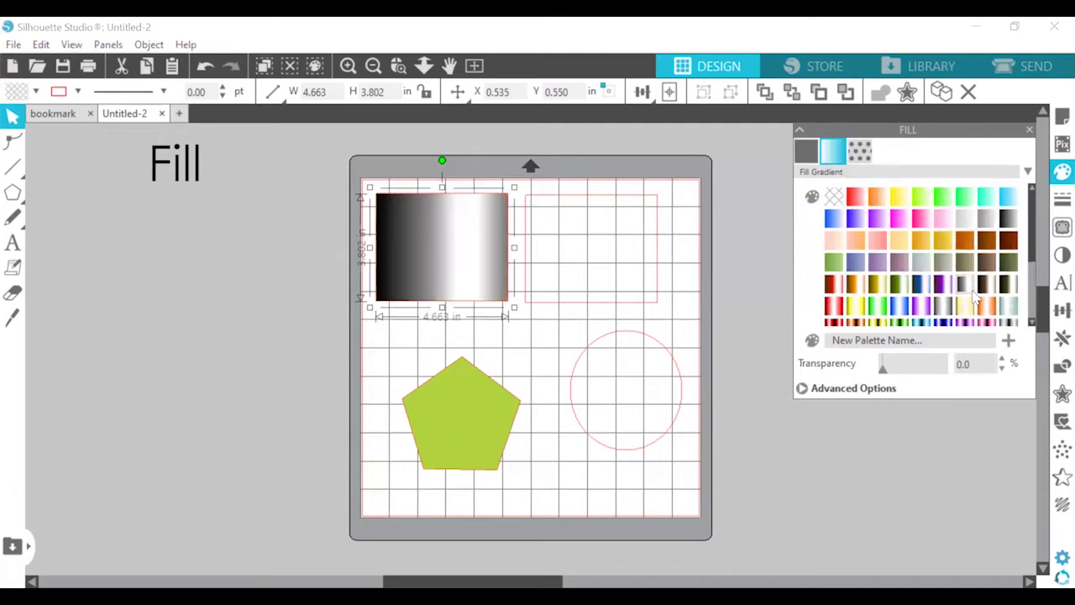
pyautogui.click(912, 243)
pyautogui.click(897, 219)
# Try a few pattern fills on the gradient rectangle and apply the multicolored polka-dot pattern
pyautogui.click(858, 158)
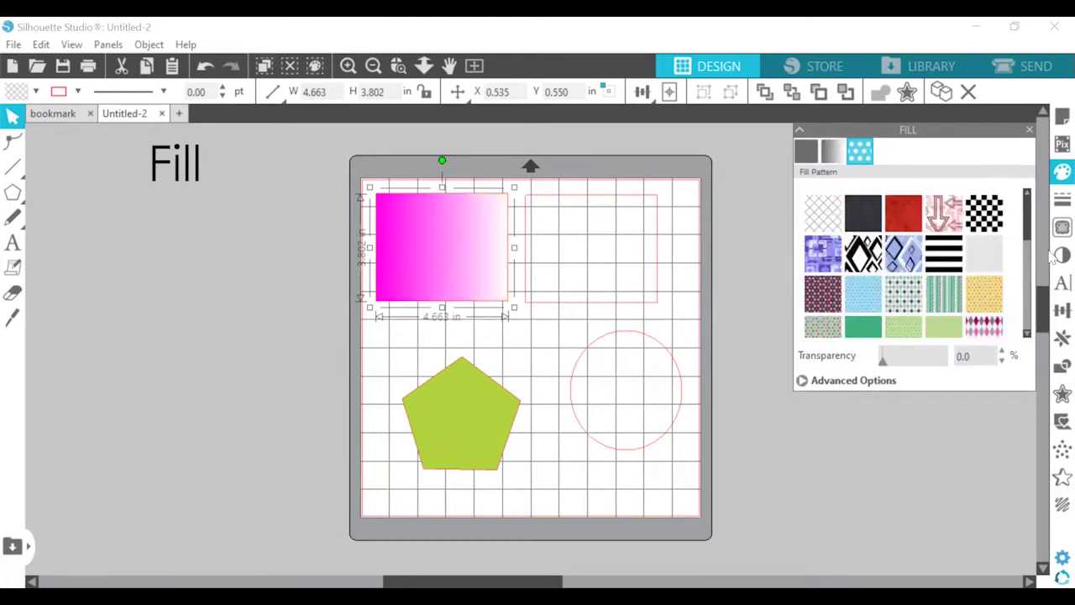
pyautogui.scroll(-2, 882, 328)
pyautogui.click(903, 273)
pyautogui.click(824, 273)
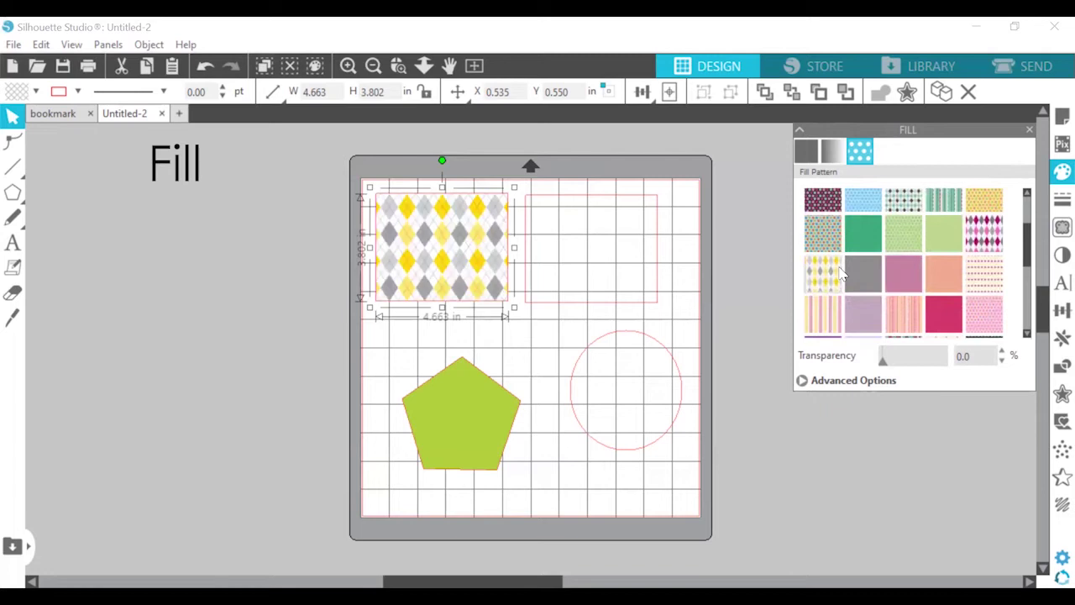
pyautogui.click(870, 239)
pyautogui.click(838, 223)
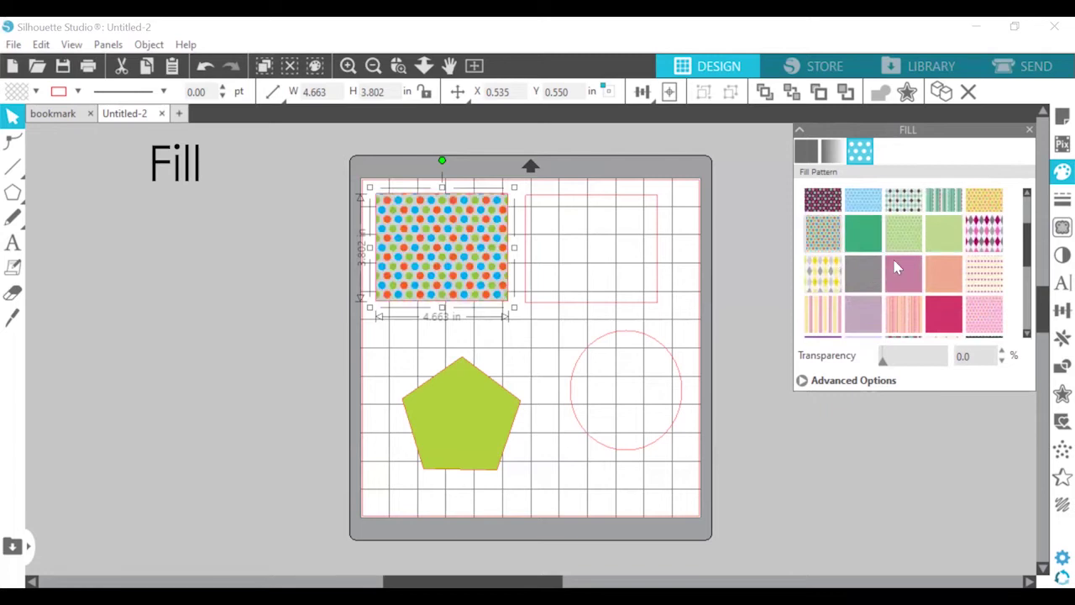
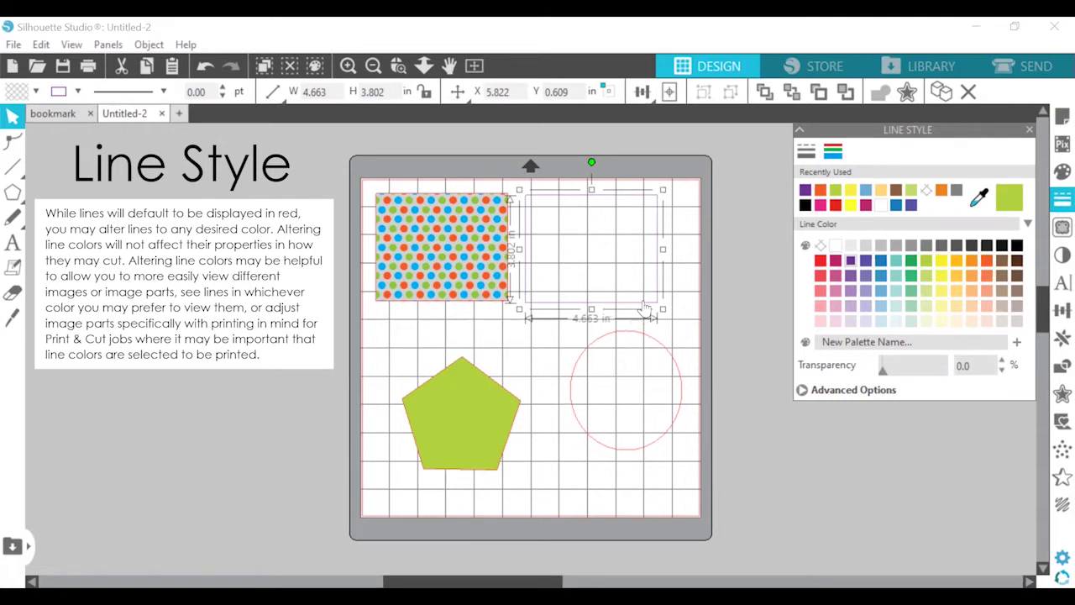
# Move the unfilled rectangle down so it overlaps the circle and set its line color to red
pyautogui.moveTo(644, 308); pyautogui.dragTo(679, 389)
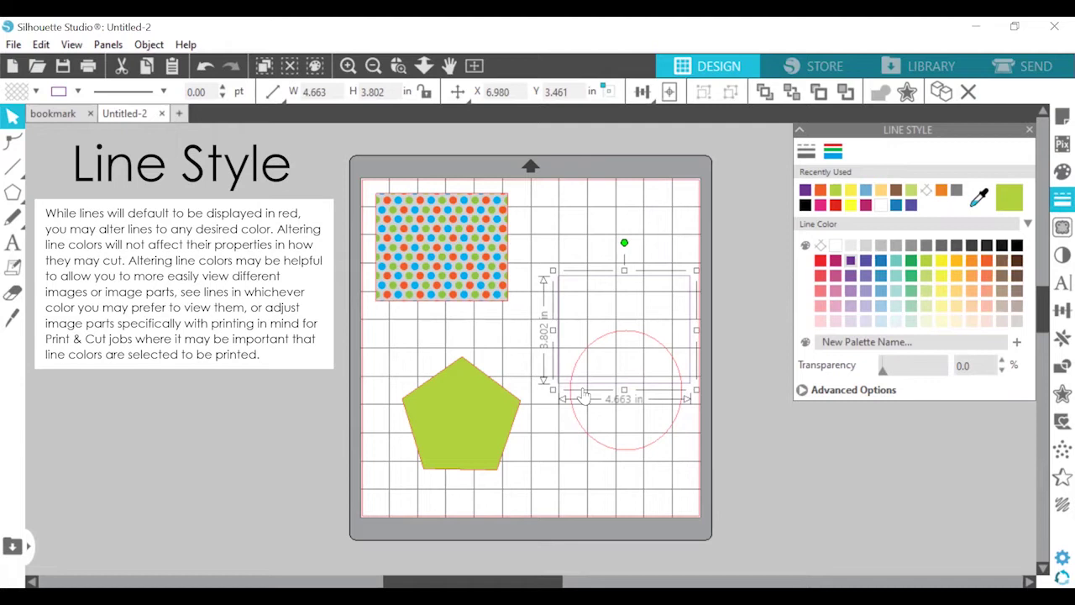
pyautogui.click(591, 440)
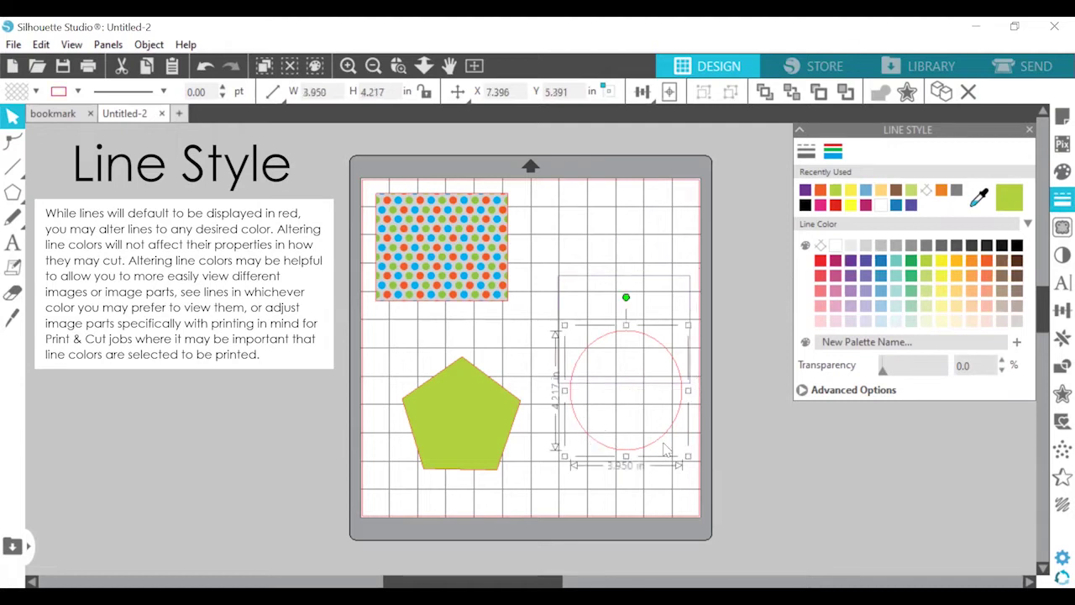
pyautogui.click(620, 278)
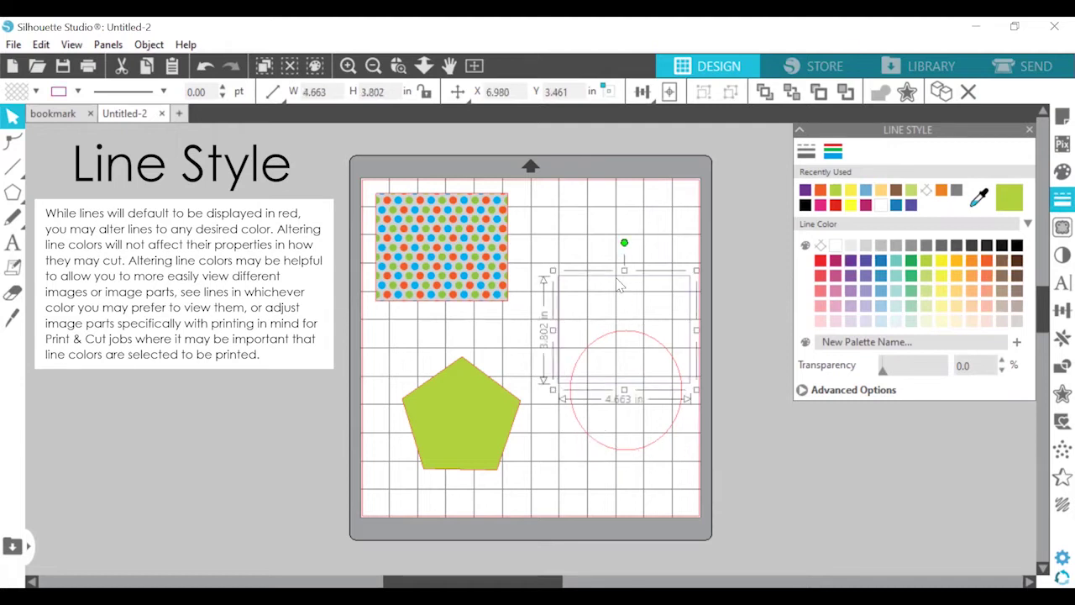
pyautogui.click(826, 262)
pyautogui.click(625, 320)
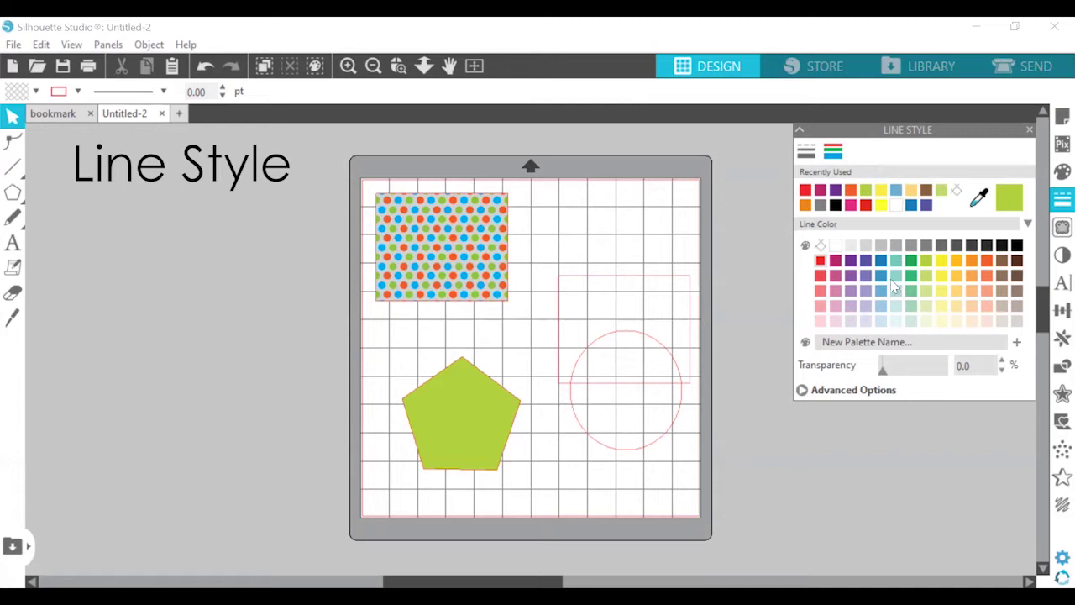
# Select the unfilled rectangle overlapping the circle and set its line color to purple
pyautogui.click(825, 263)
pyautogui.click(823, 262)
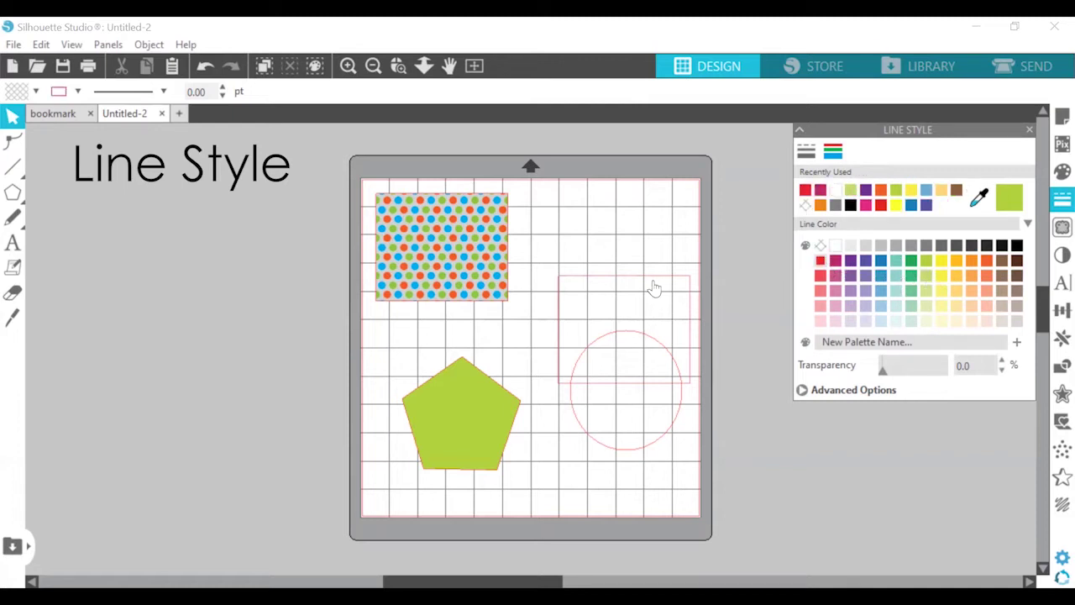
pyautogui.click(654, 288)
pyautogui.click(851, 260)
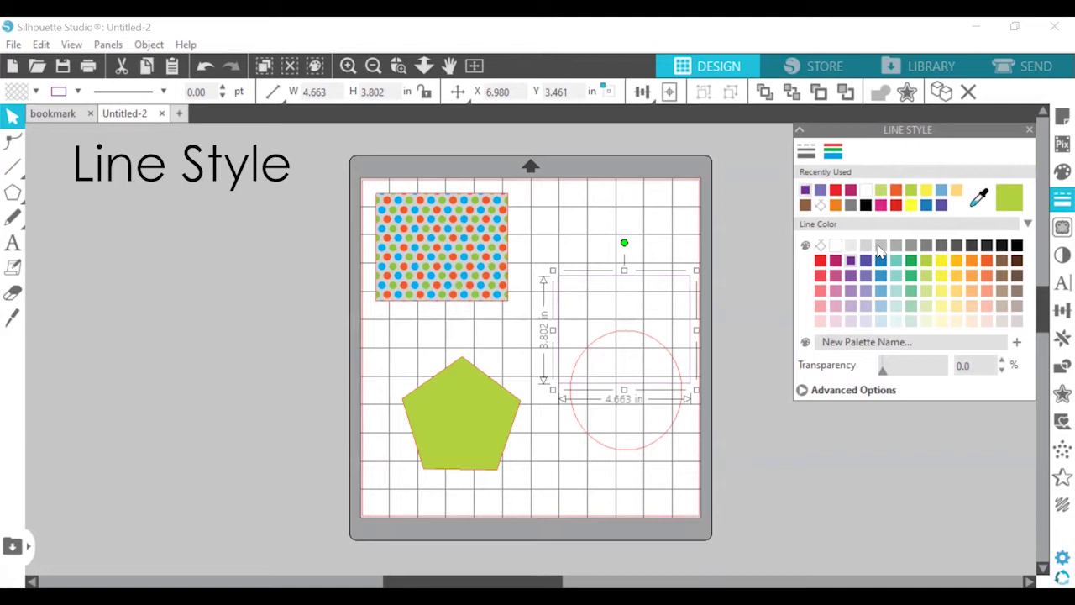
# Give the purple rectangle's outline the short-dashed line style and set its thickness to 13.50 pt
pyautogui.click(812, 156)
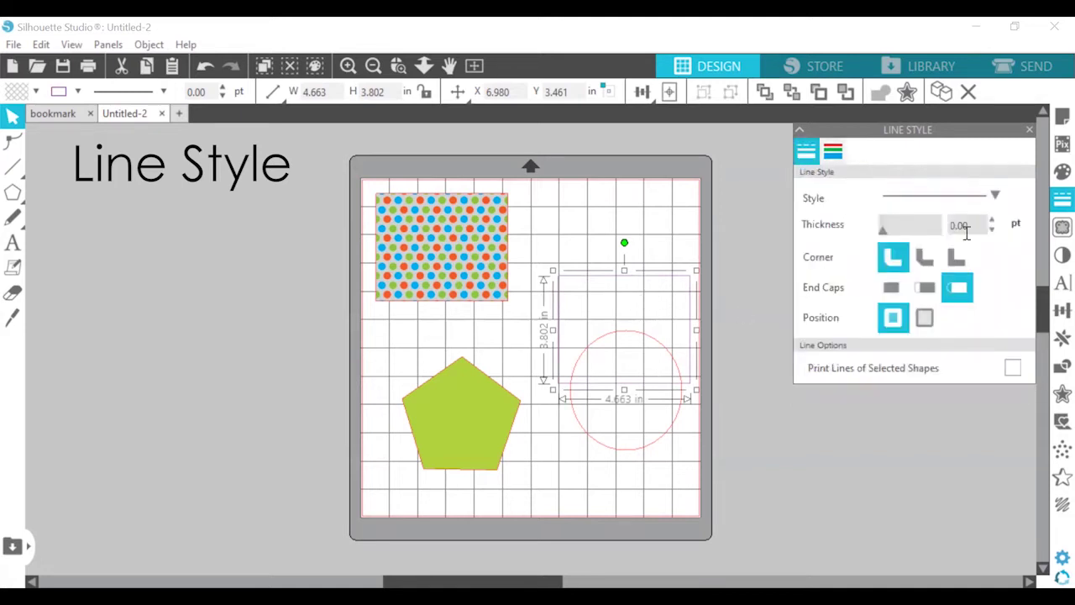
pyautogui.click(997, 196)
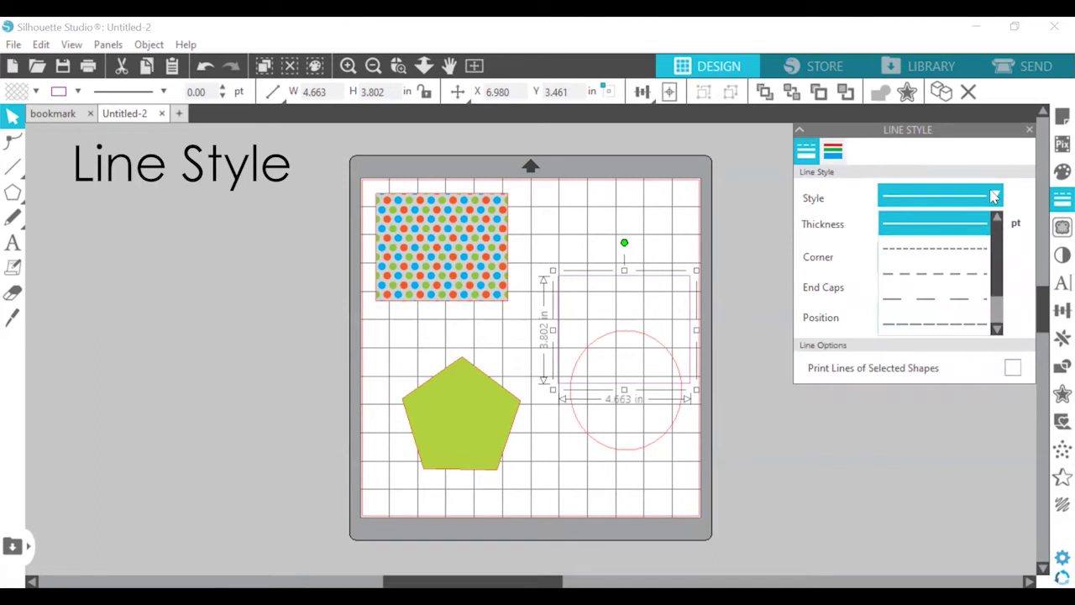
pyautogui.click(934, 249)
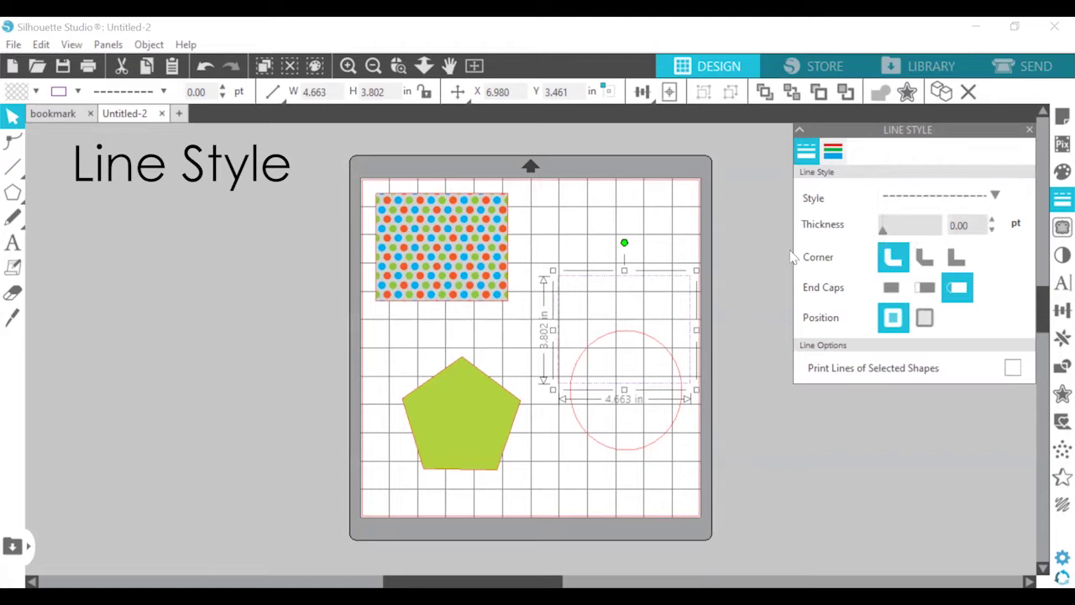
pyautogui.moveTo(882, 232); pyautogui.dragTo(927, 236)
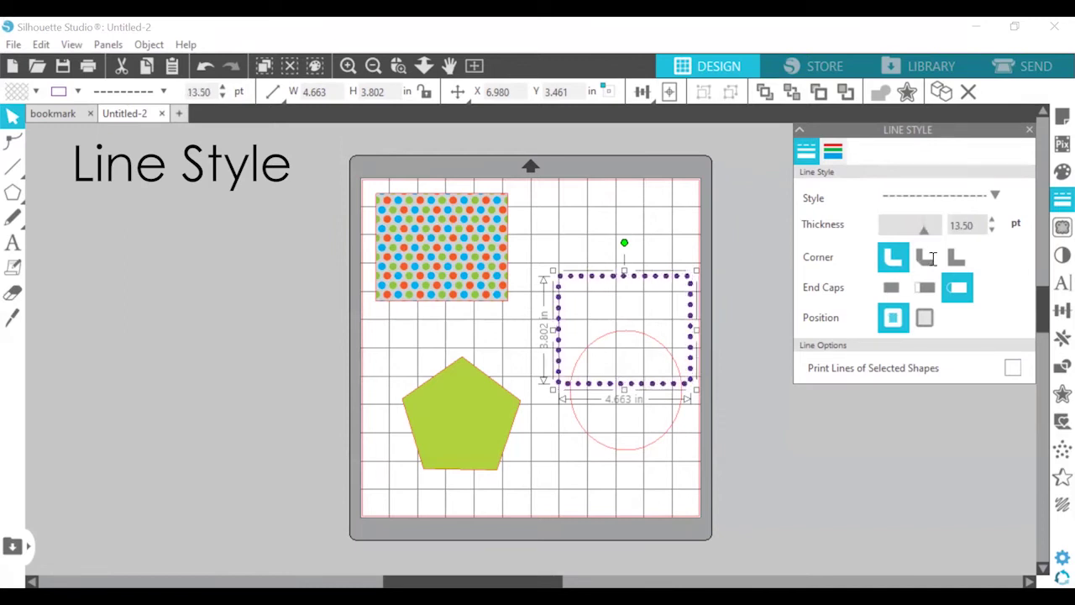
# Set the purple rectangle's outline to a solid line with a thickness of 14.75 pt
pyautogui.click(973, 197)
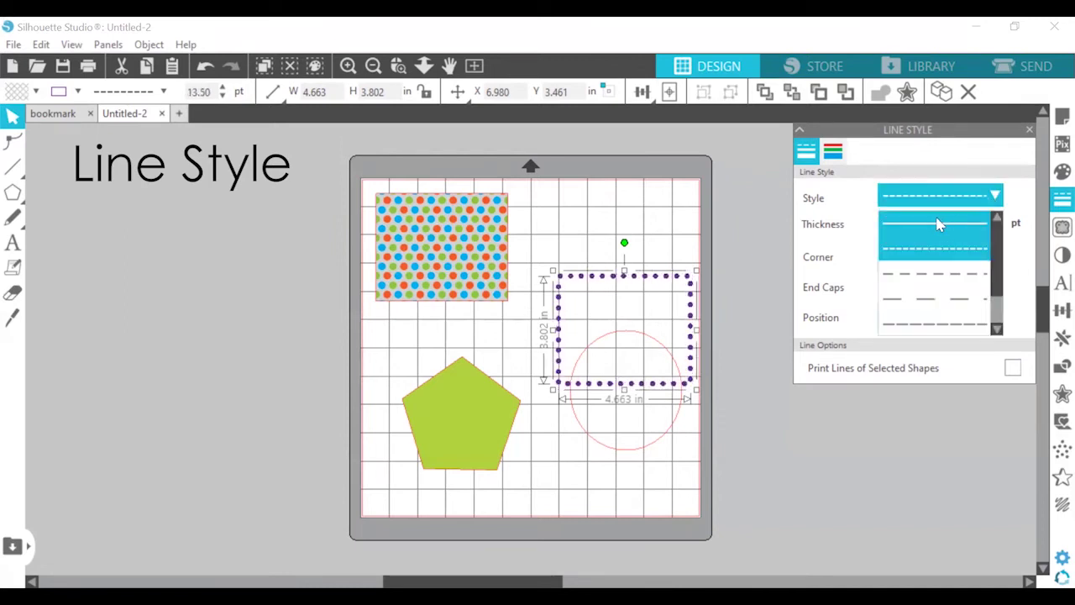
pyautogui.click(932, 229)
pyautogui.moveTo(927, 232); pyautogui.dragTo(929, 232)
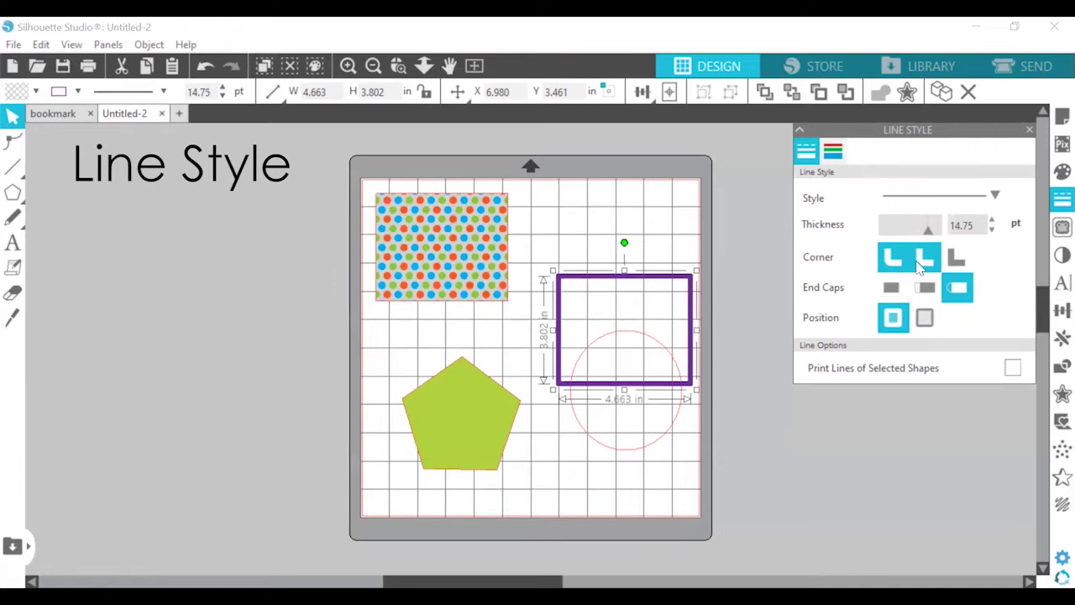
# Try the flat and rounded corner styles on the purple rectangle's thick outline, ending with sharp corners
pyautogui.click(920, 262)
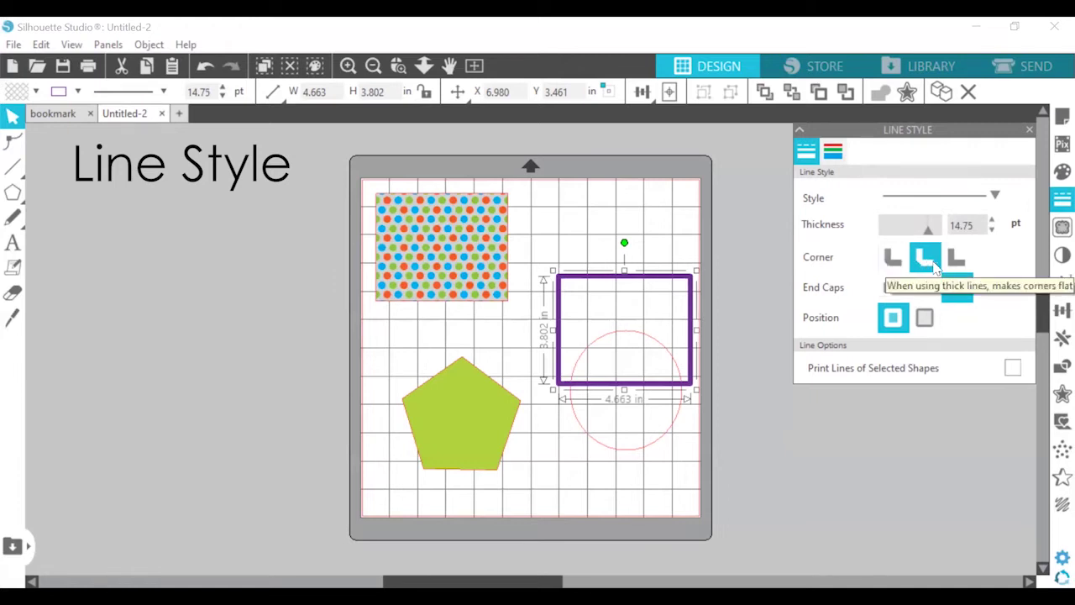
pyautogui.click(949, 266)
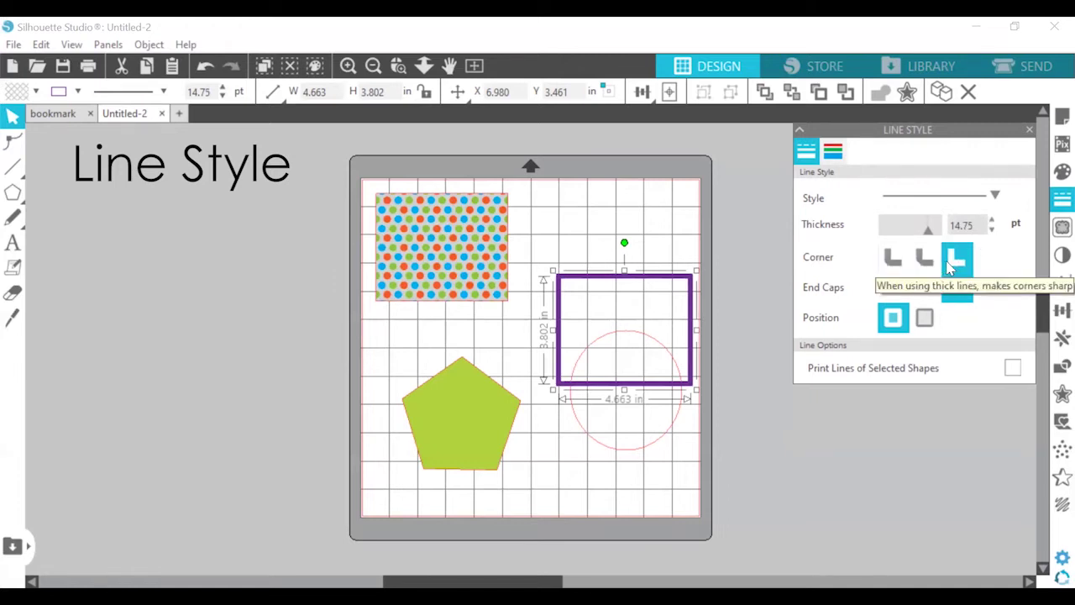
pyautogui.click(348, 66)
pyautogui.click(348, 65)
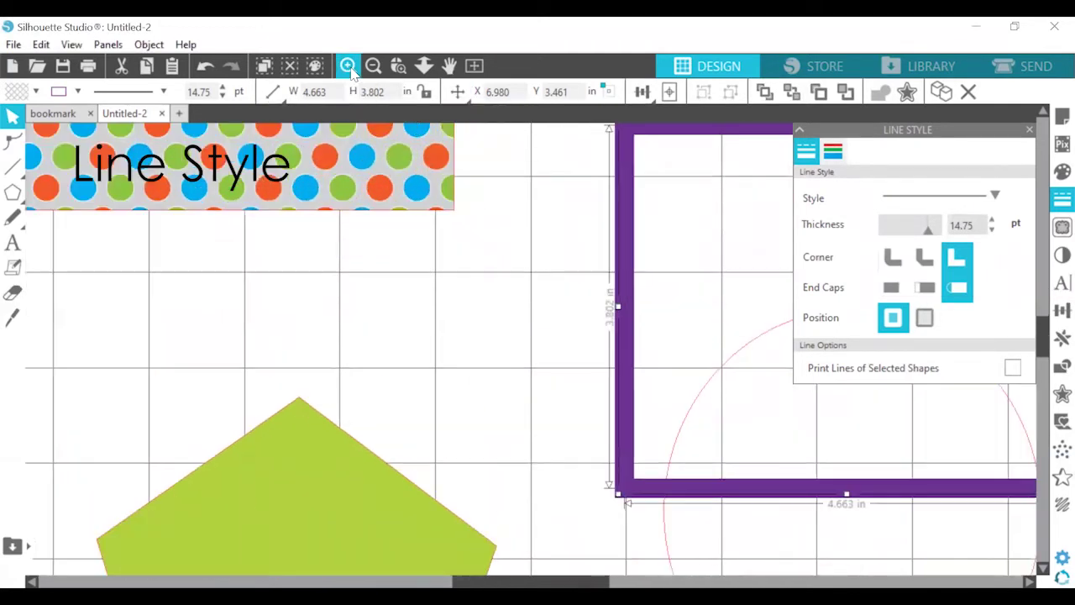
pyautogui.scroll(1, 676, 324)
pyautogui.click(348, 65)
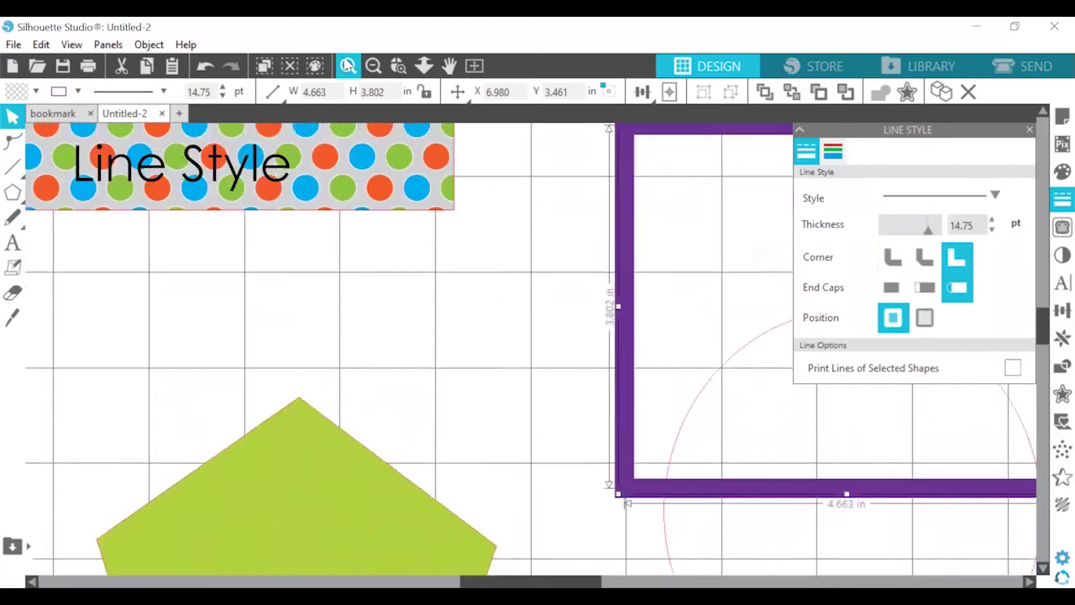
pyautogui.scroll(3, 666, 224)
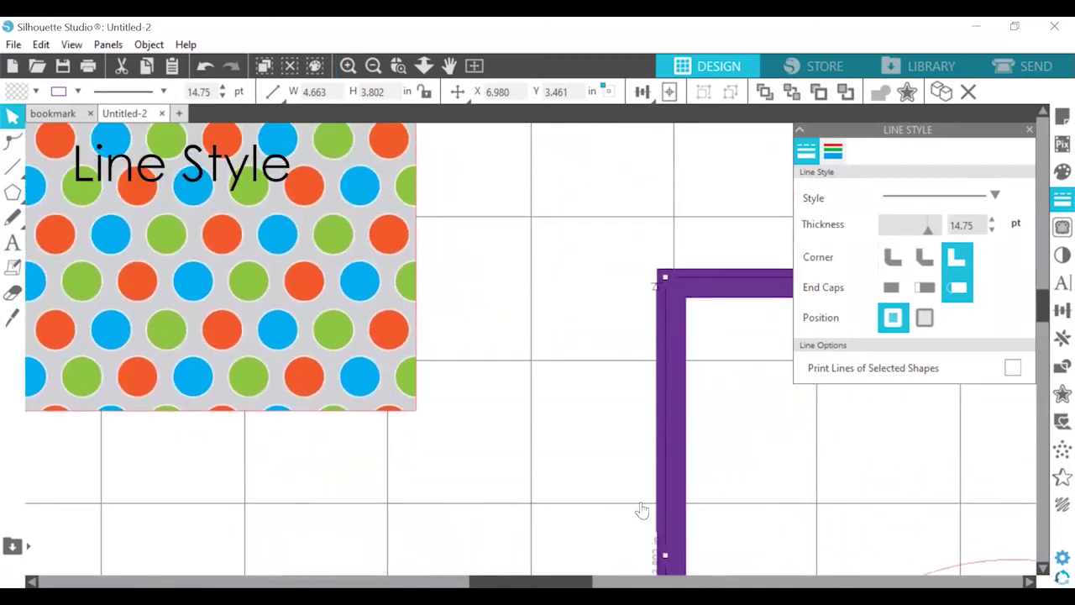
pyautogui.hscroll(5, 642, 510)
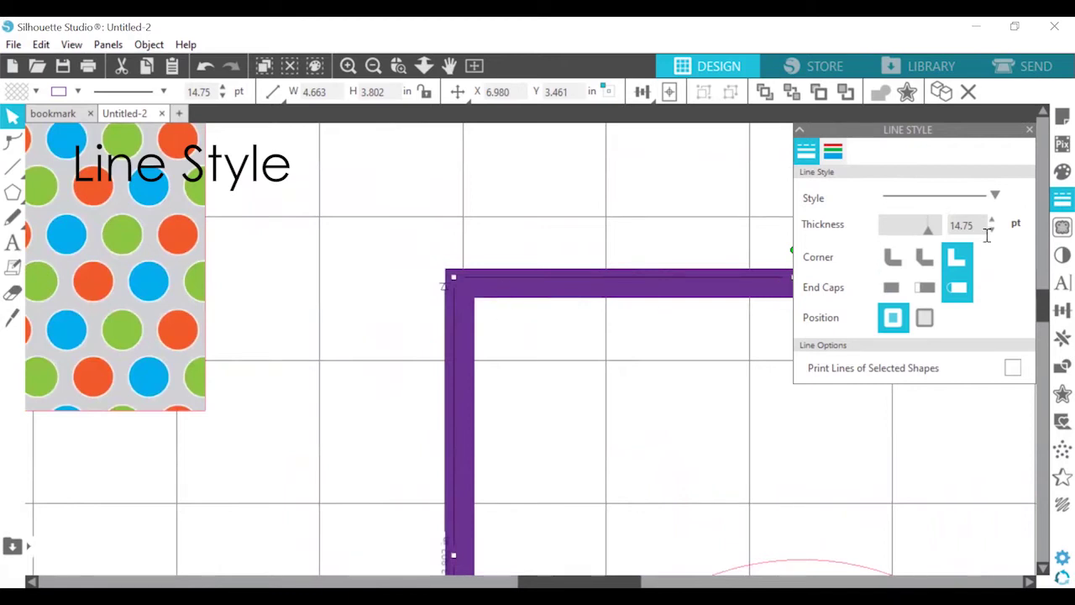
pyautogui.click(927, 257)
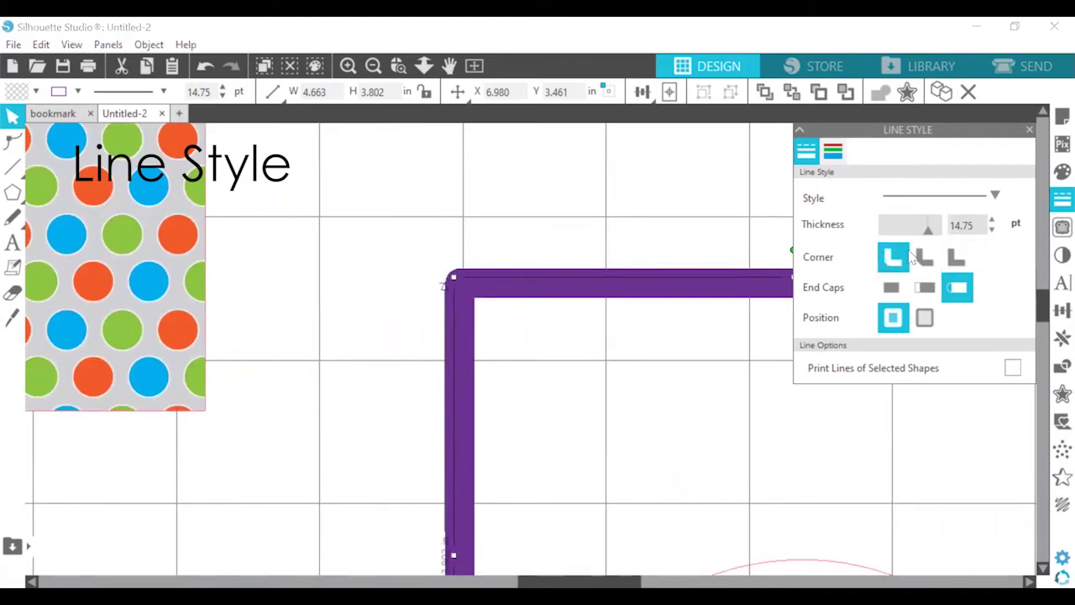
pyautogui.click(951, 264)
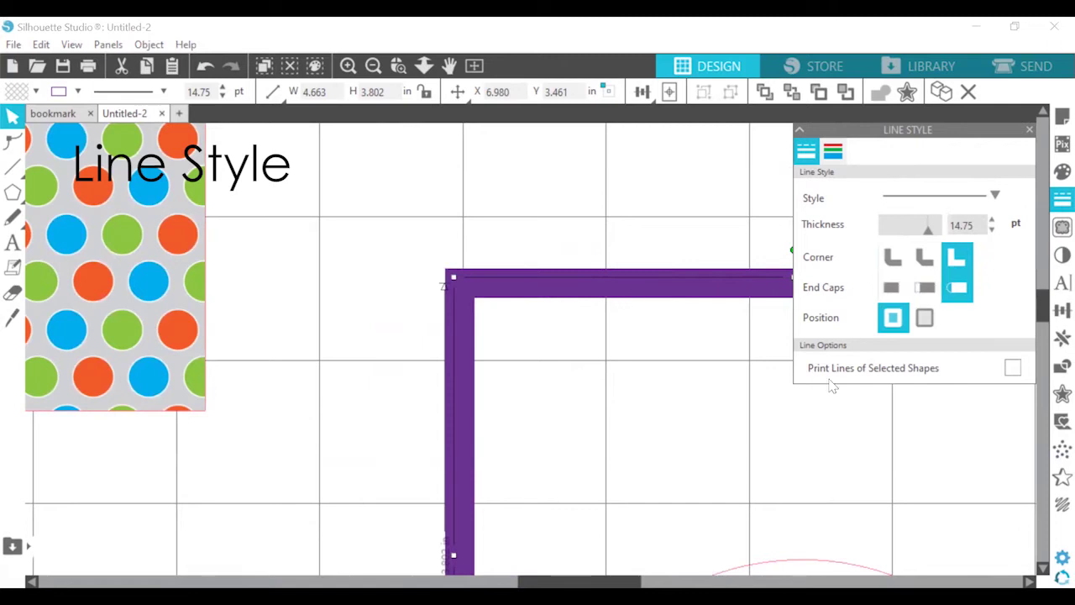
# Draw an 18.50 pt thick horizontal line about 2.4 in long above the purple rectangle and try its other two end cap styles
pyautogui.click(12, 166)
pyautogui.moveTo(731, 179); pyautogui.dragTo(374, 179)
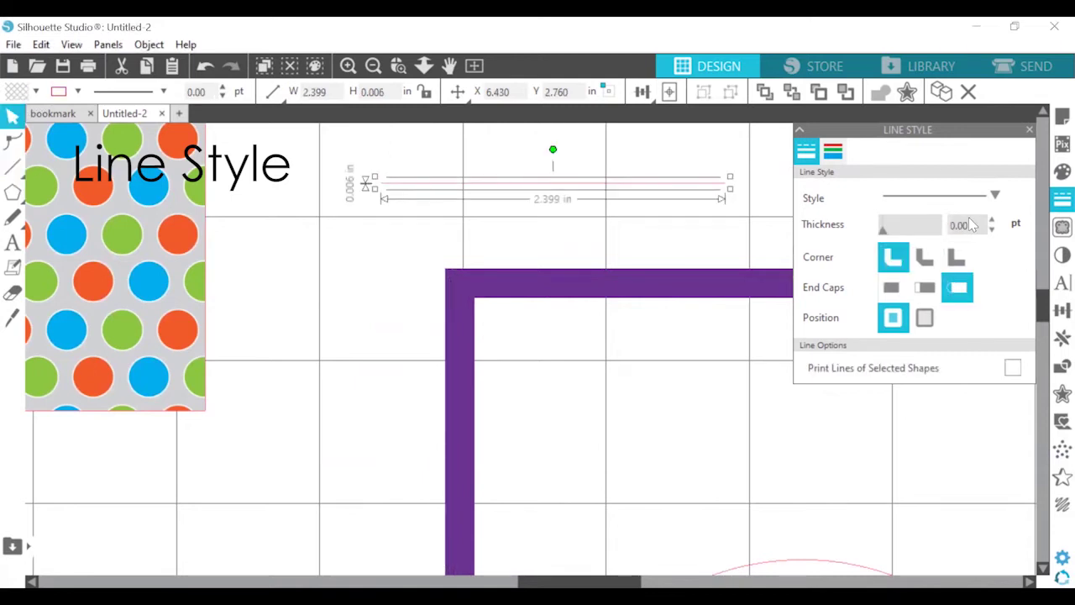
pyautogui.moveTo(893, 243); pyautogui.dragTo(940, 243)
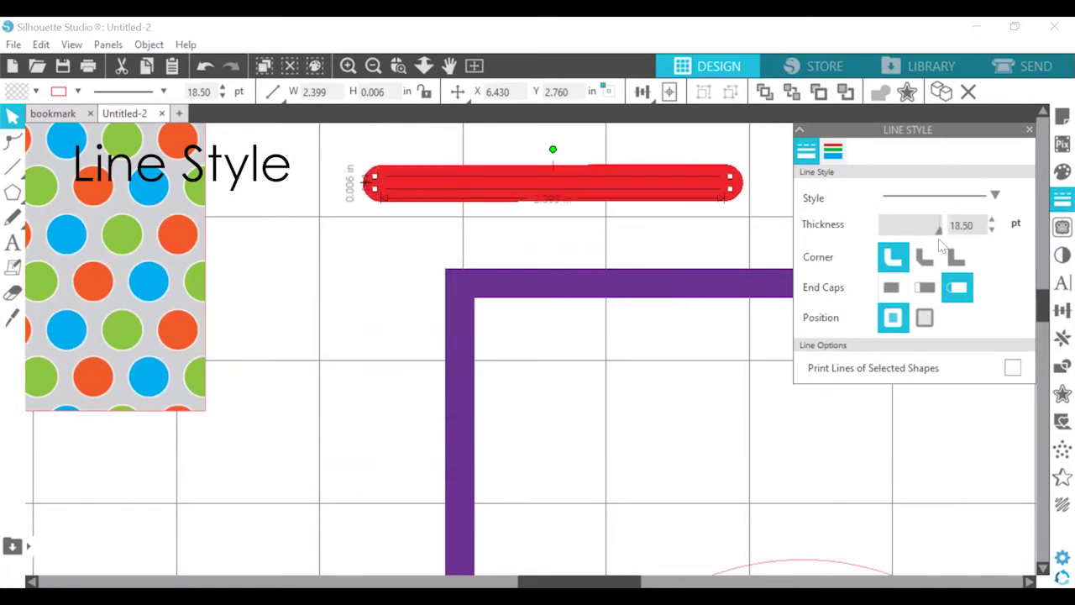
pyautogui.click(927, 289)
pyautogui.click(894, 288)
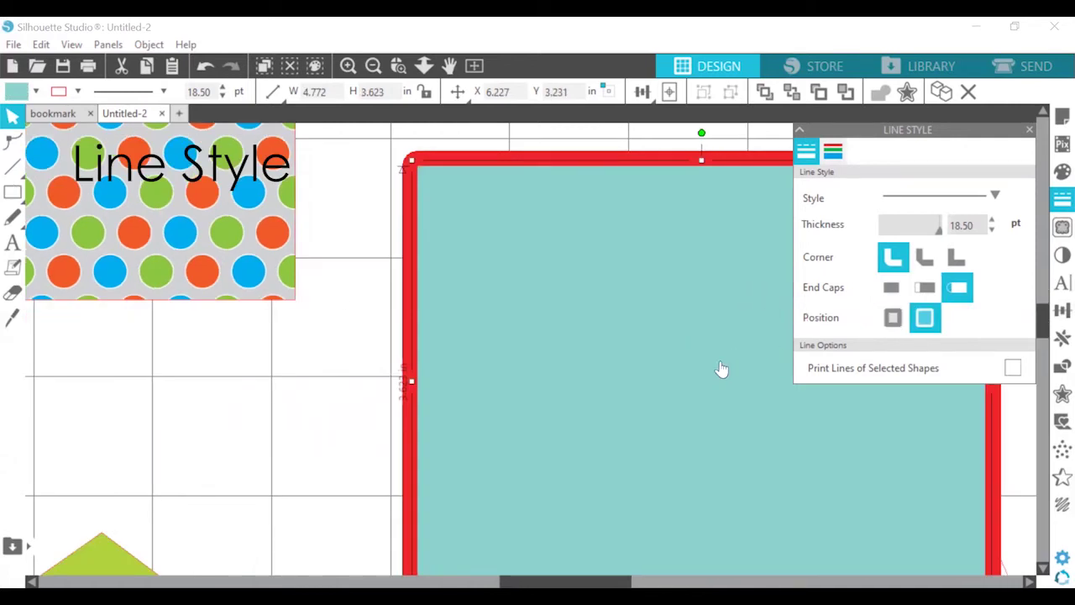
# Position the teal rectangle's red outline in front of its fill and increase the line's transparency
pyautogui.click(893, 319)
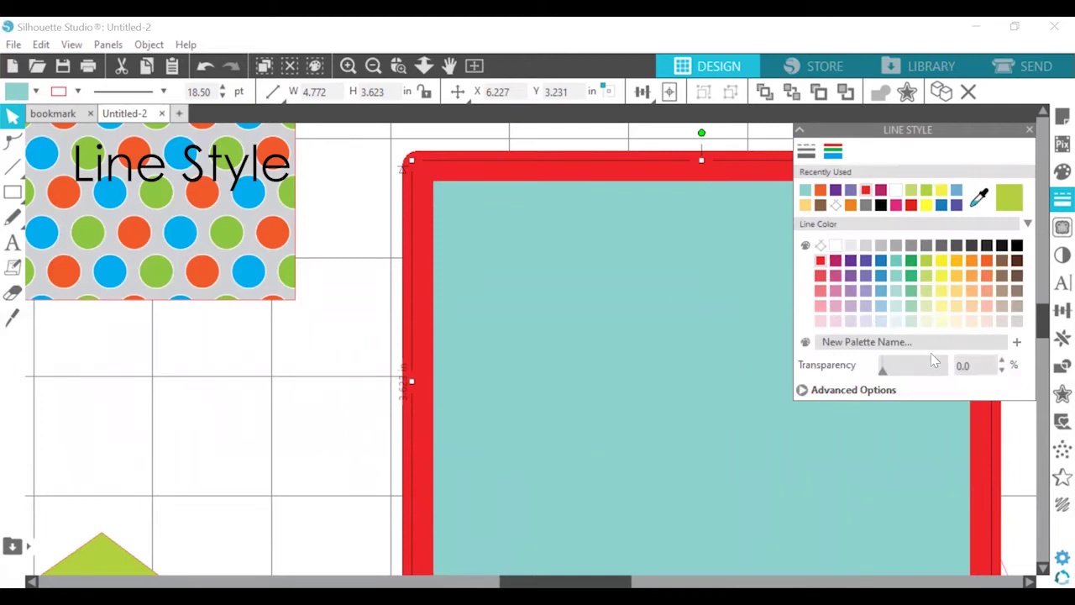
pyautogui.moveTo(882, 371); pyautogui.dragTo(912, 377)
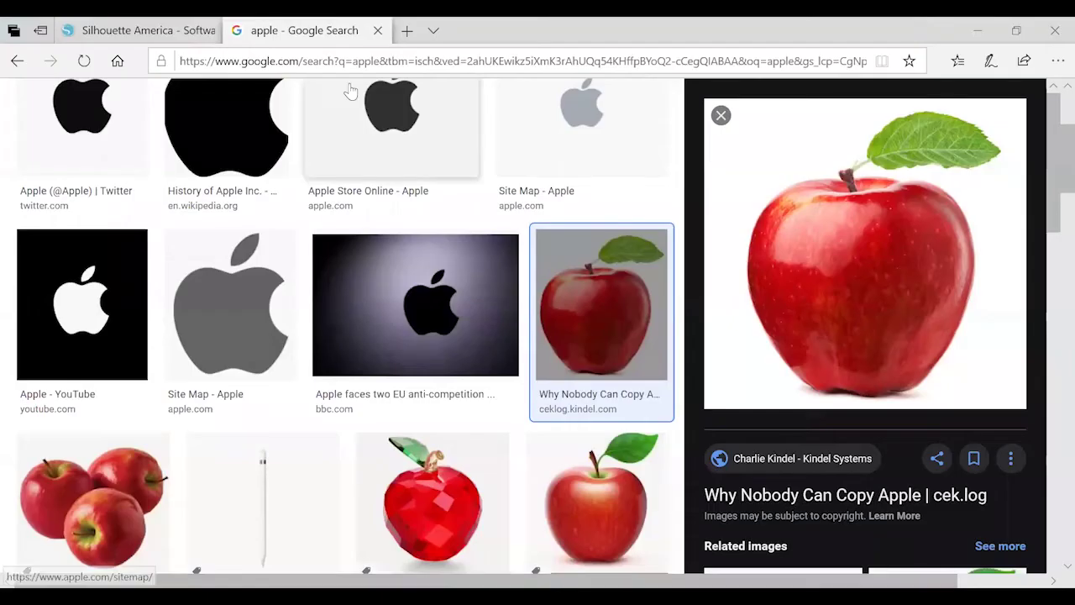
# In the web browser, open the preview of the red apple with a green leaf and copy the picture
pyautogui.click(720, 115)
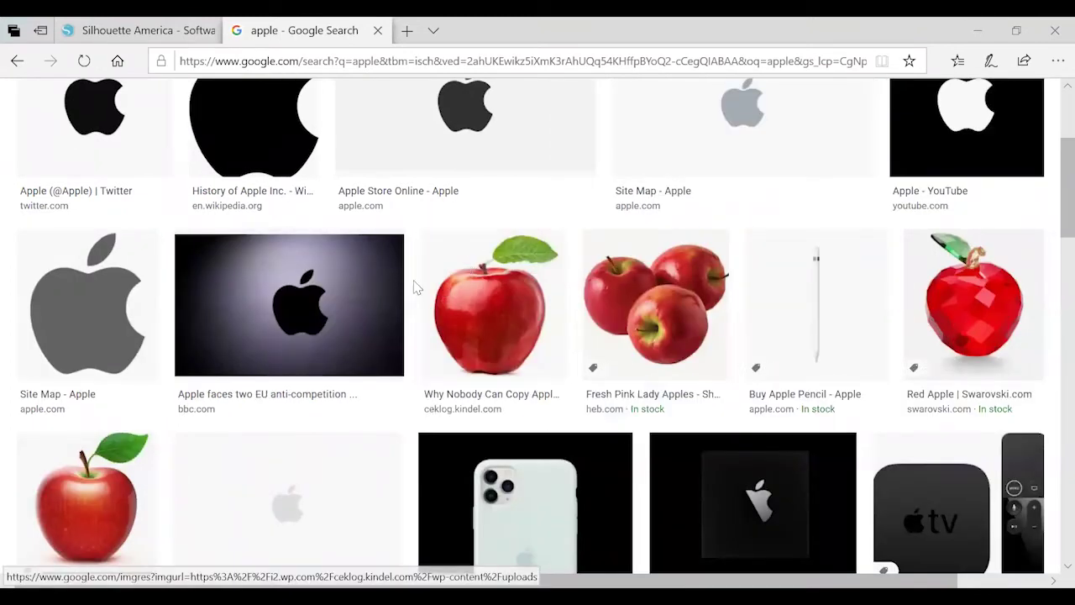
pyautogui.click(500, 326)
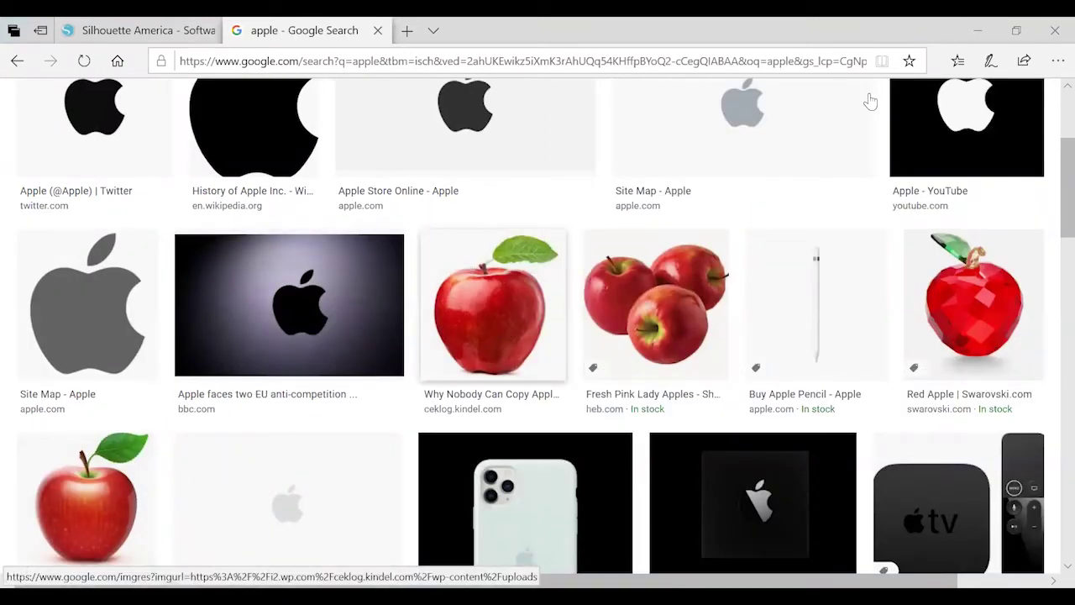
pyautogui.rightClick(812, 256)
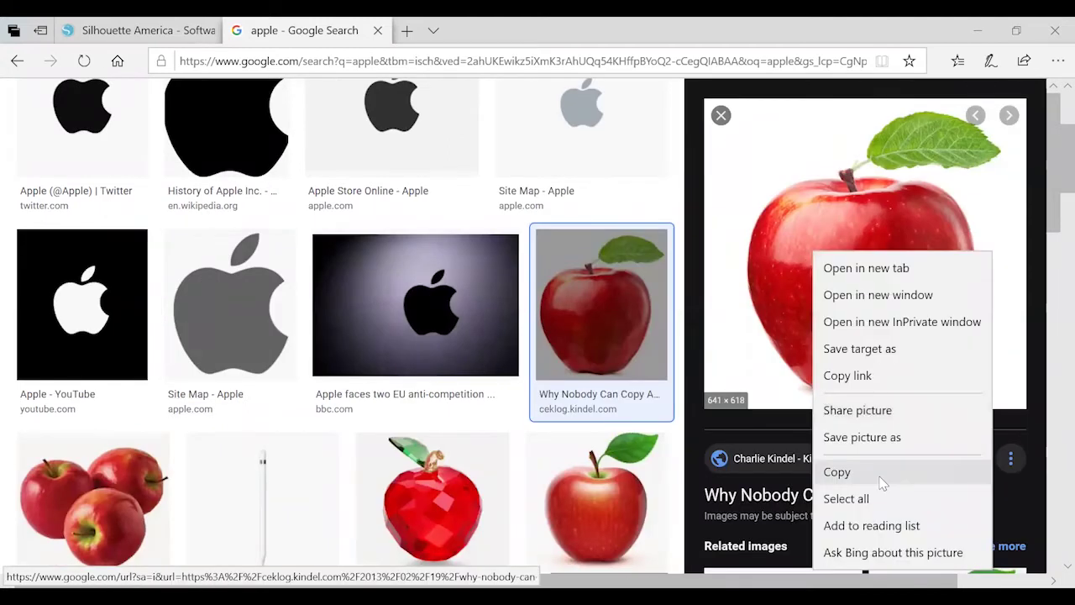
pyautogui.click(882, 481)
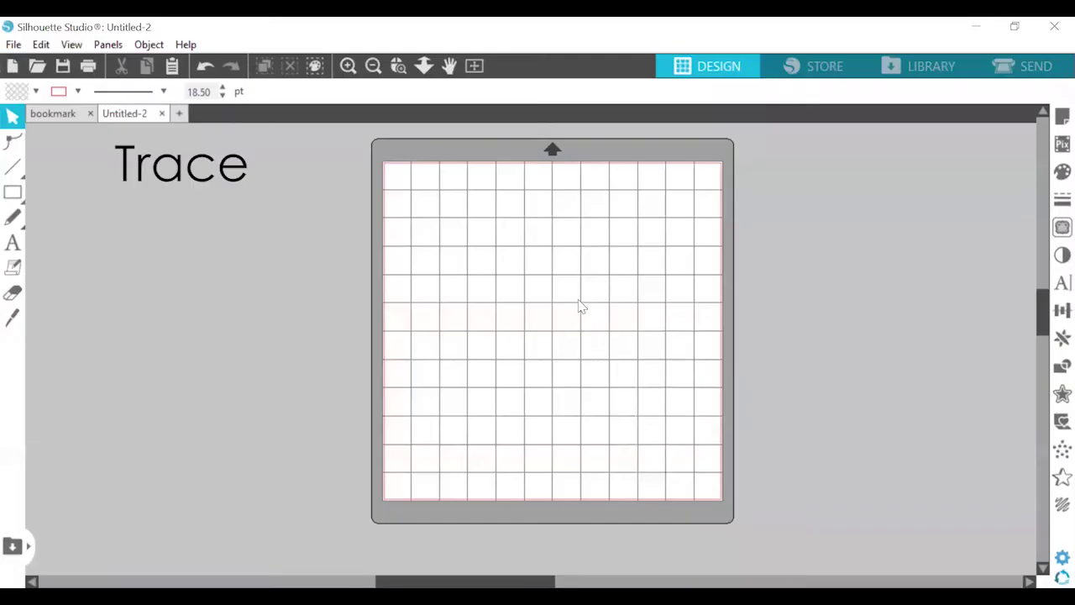
# Paste the copied apple picture into the Silhouette Studio design and center it on the page
pyautogui.rightClick(579, 301)
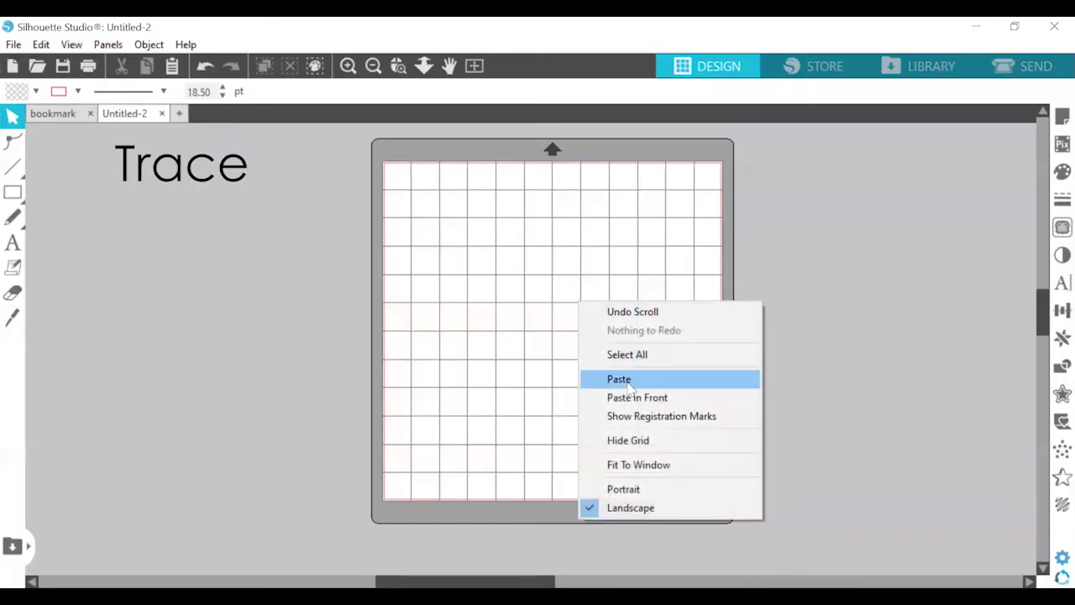
pyautogui.click(629, 384)
pyautogui.moveTo(599, 408); pyautogui.dragTo(577, 326)
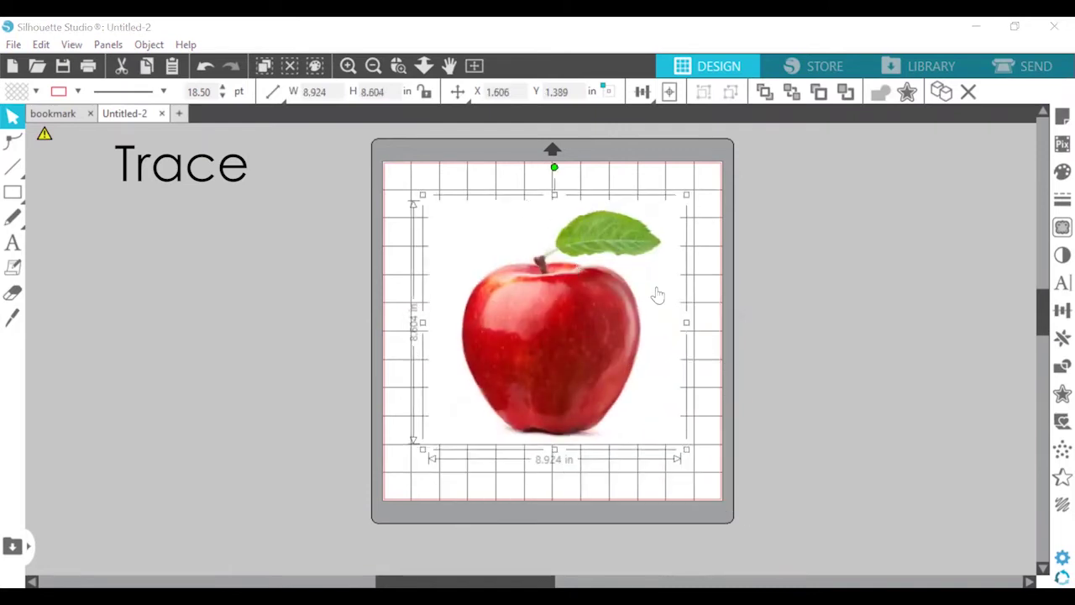
# Start a trace and frame the whole apple picture with a trace area about 9.15 in wide and 9.92 in high
pyautogui.click(1062, 255)
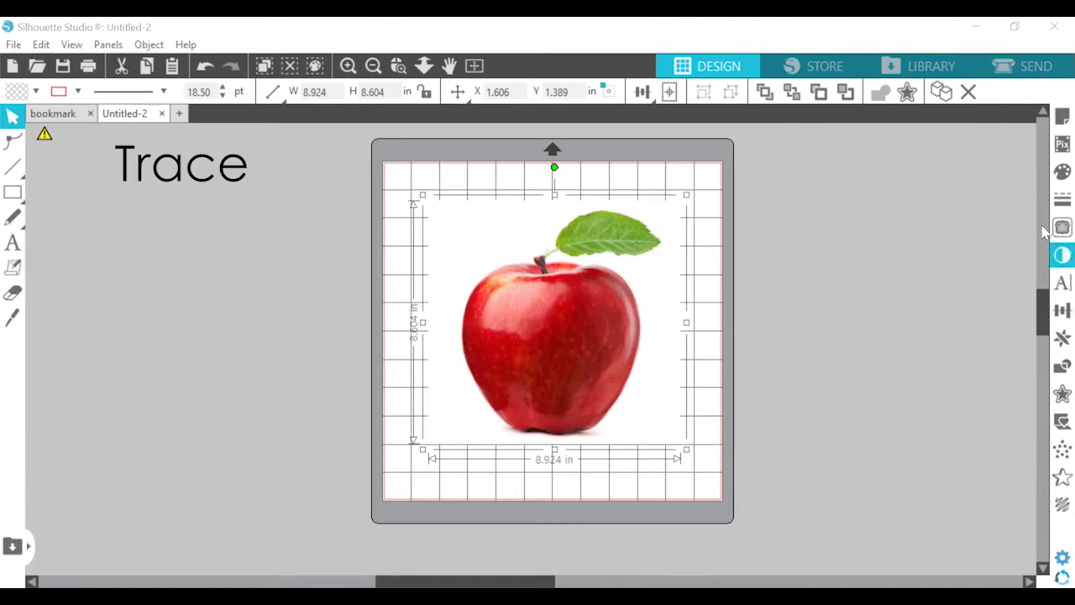
pyautogui.click(1061, 227)
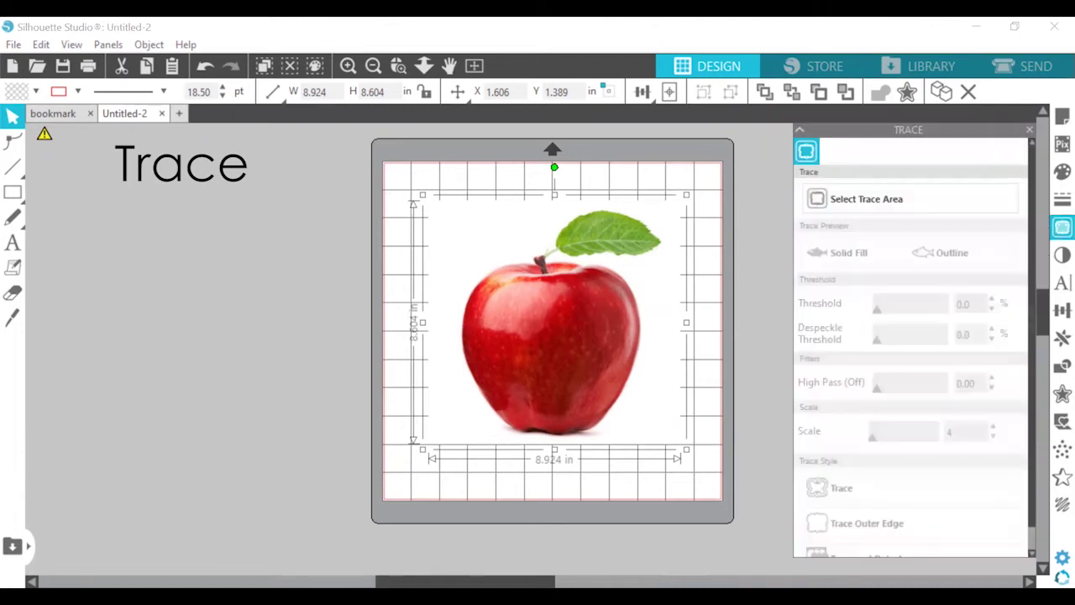
pyautogui.click(841, 203)
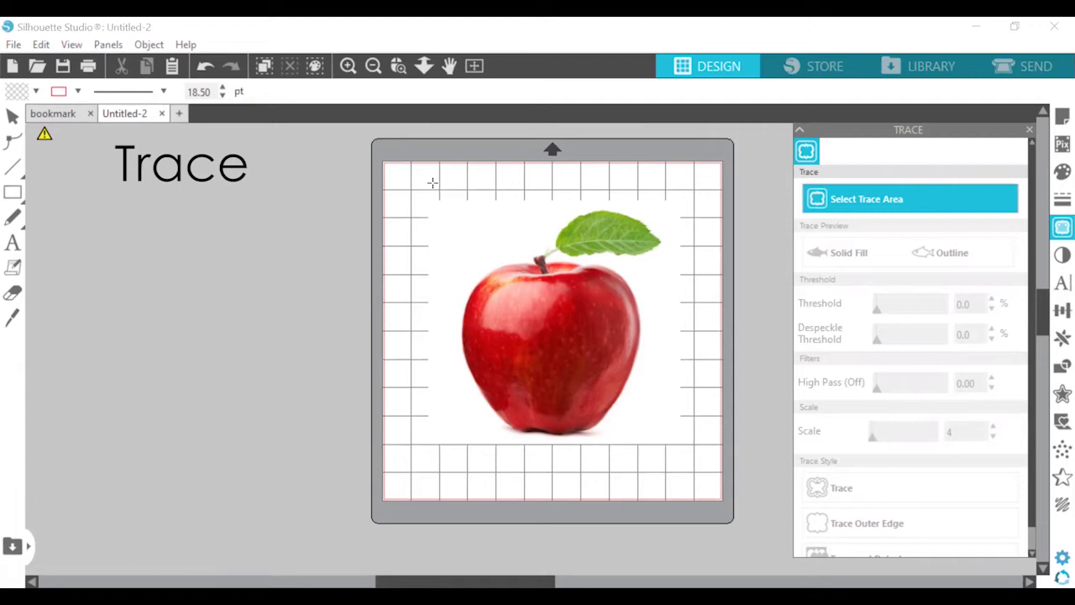
pyautogui.moveTo(434, 187); pyautogui.dragTo(691, 463)
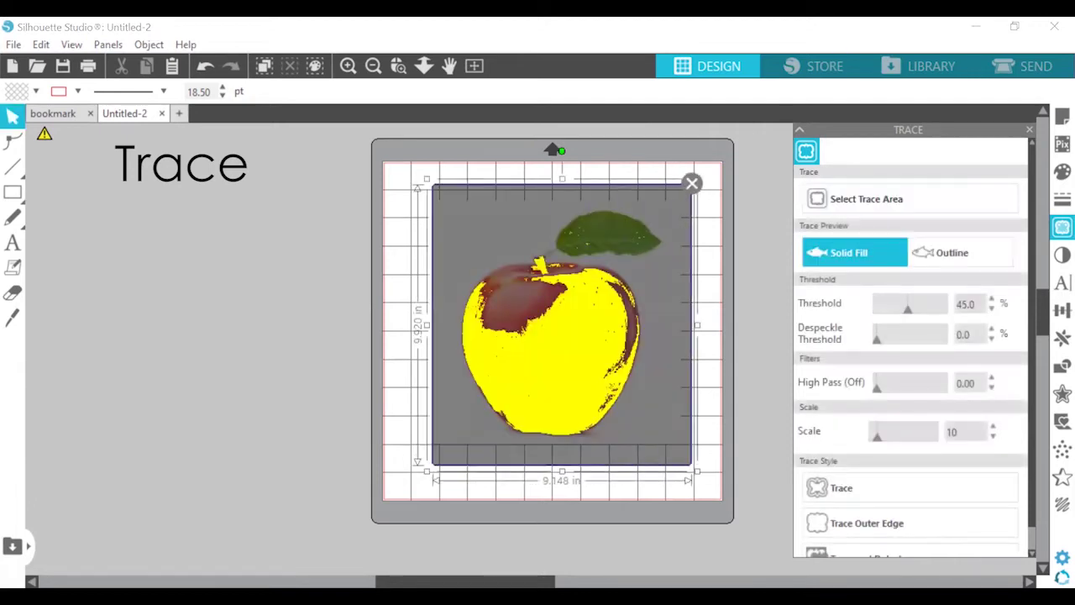
# Shrink the trace area to about 8.48 by 9.19 in around the apple and apply the Trace style
pyautogui.click(644, 271)
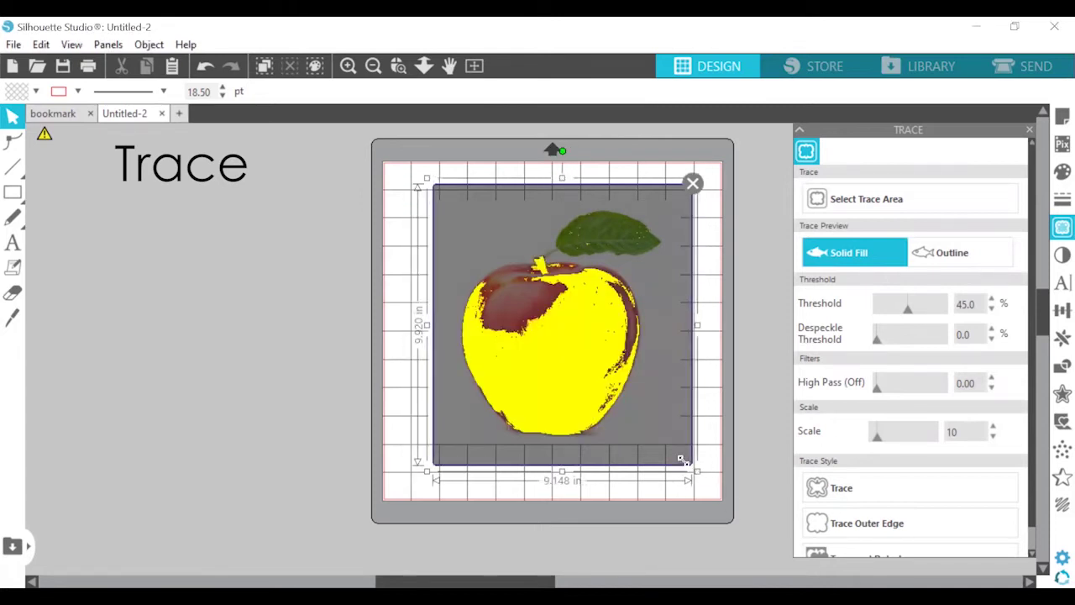
pyautogui.moveTo(680, 459); pyautogui.dragTo(664, 440)
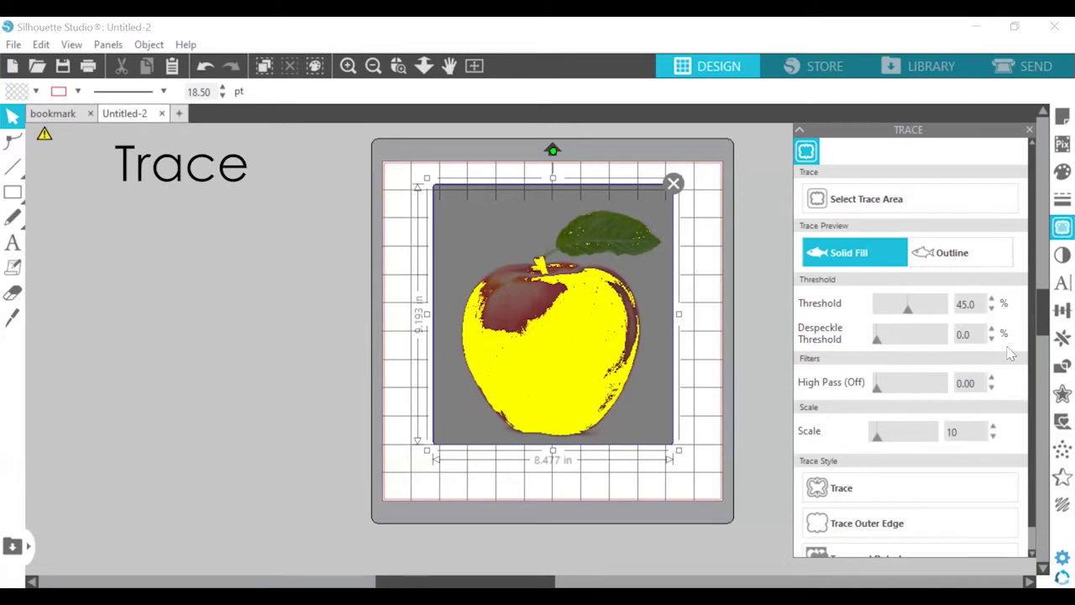
pyautogui.scroll(-1, 1035, 322)
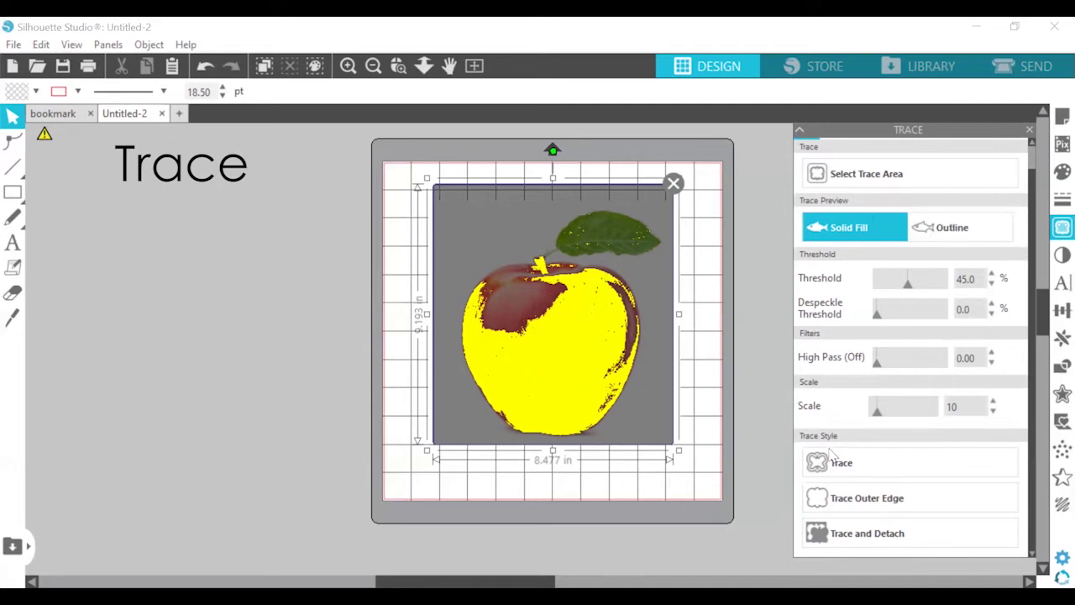
pyautogui.click(846, 474)
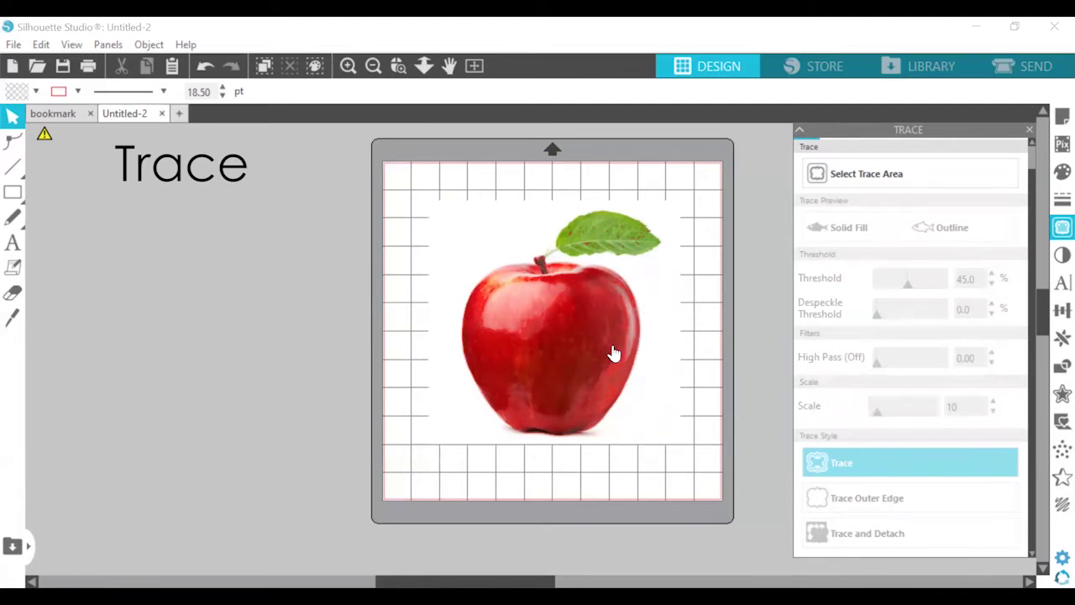
# Move the apple picture off the page to the empty area beside the mat and examine the Trace style lines up close
pyautogui.moveTo(576, 353); pyautogui.dragTo(215, 343)
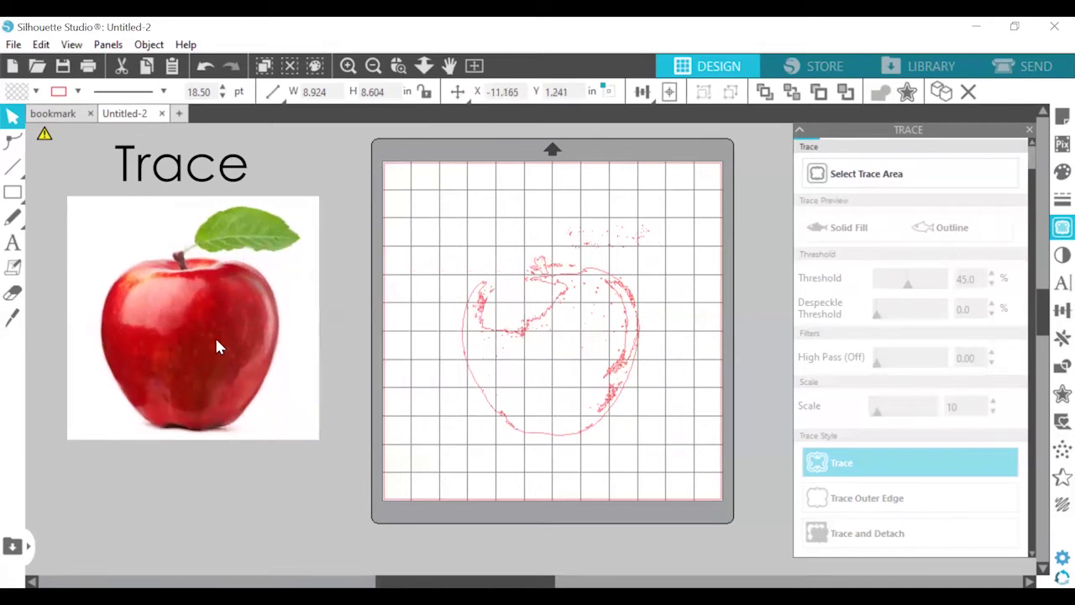
pyautogui.click(349, 332)
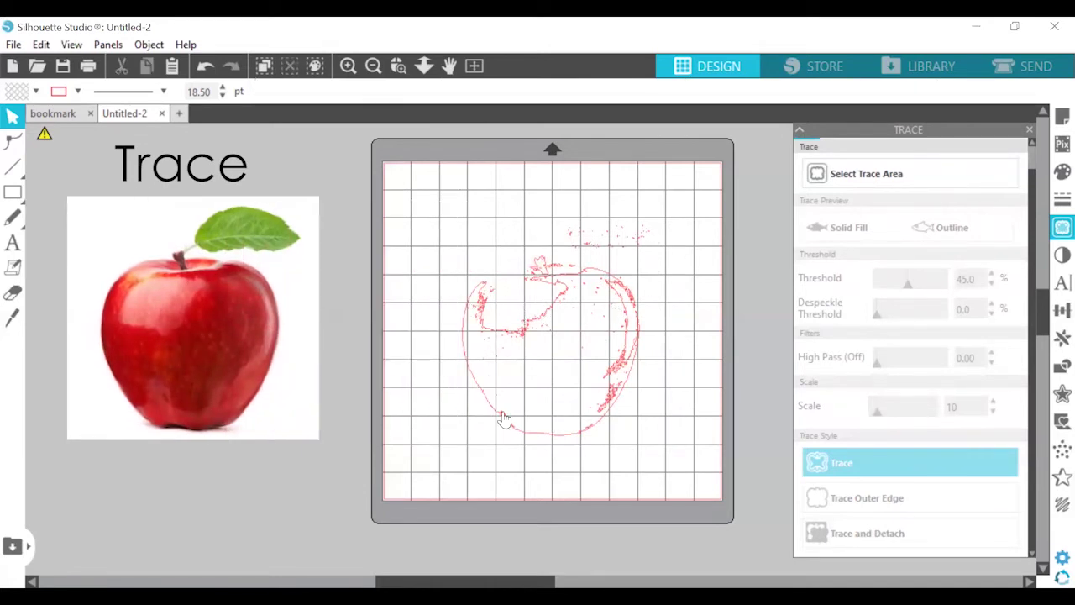
pyautogui.click(349, 67)
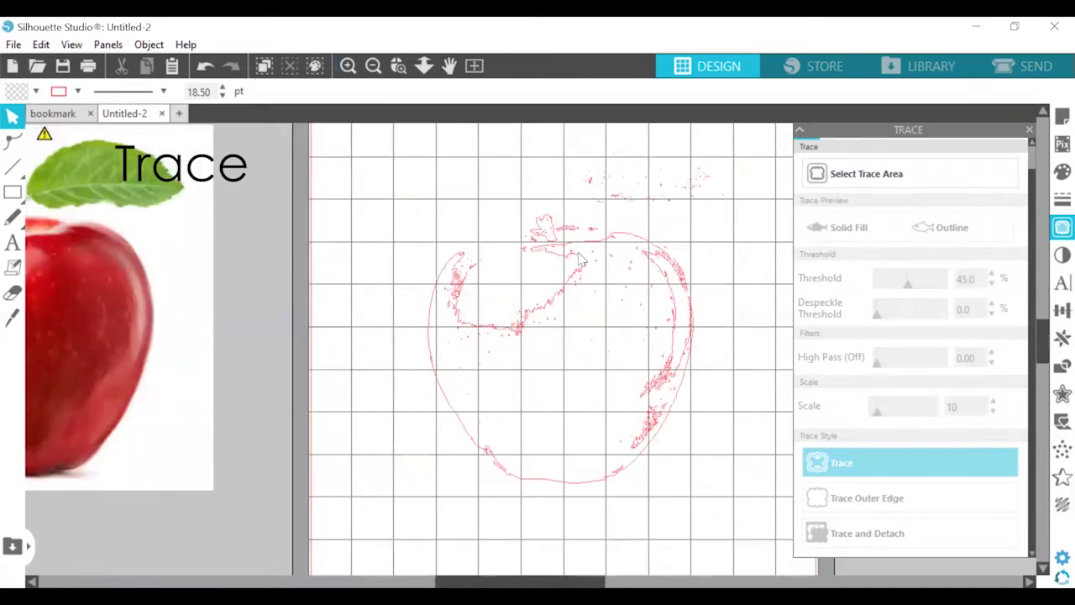
pyautogui.click(348, 68)
pyautogui.click(348, 69)
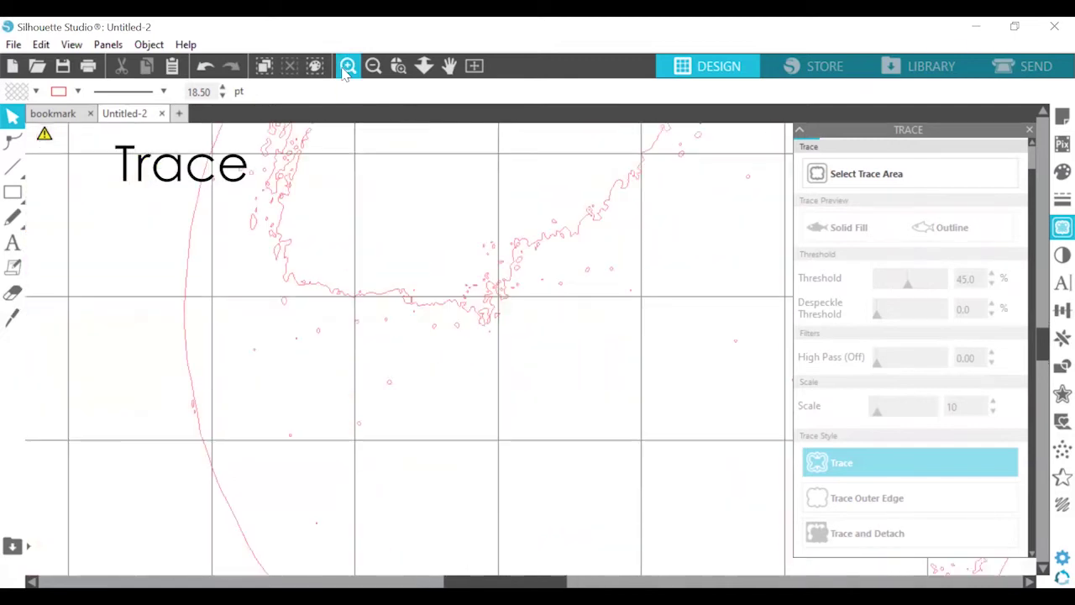
pyautogui.click(347, 72)
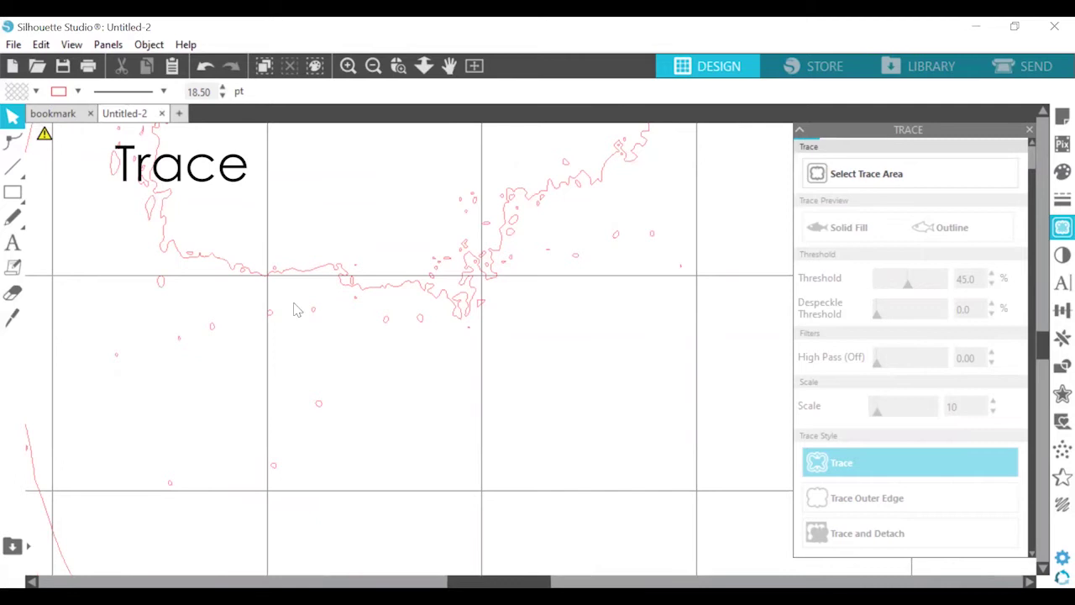
# Shrink the traced lines into the page's upper-left corner and place the apple picture at the lower right, sized about 7.08 by 6.82 in
pyautogui.click(472, 73)
pyautogui.moveTo(404, 189)
pyautogui.mouseDown()
pyautogui.moveTo(403, 334)
pyautogui.moveTo(588, 466)
pyautogui.moveTo(661, 475)
pyautogui.moveTo(561, 382)
pyautogui.moveTo(500, 269)
pyautogui.moveTo(467, 264)
pyautogui.moveTo(489, 309)
pyautogui.mouseUp()
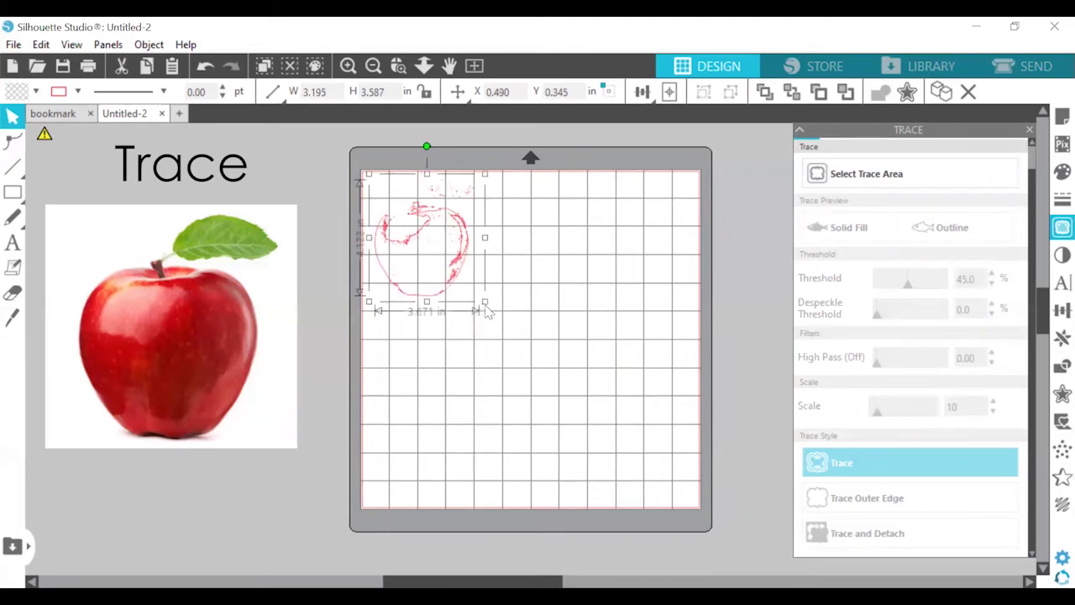
pyautogui.click(506, 360)
pyautogui.moveTo(163, 307)
pyautogui.mouseDown()
pyautogui.moveTo(556, 311)
pyautogui.moveTo(486, 238)
pyautogui.moveTo(542, 288)
pyautogui.mouseUp()
pyautogui.moveTo(575, 346); pyautogui.dragTo(523, 332)
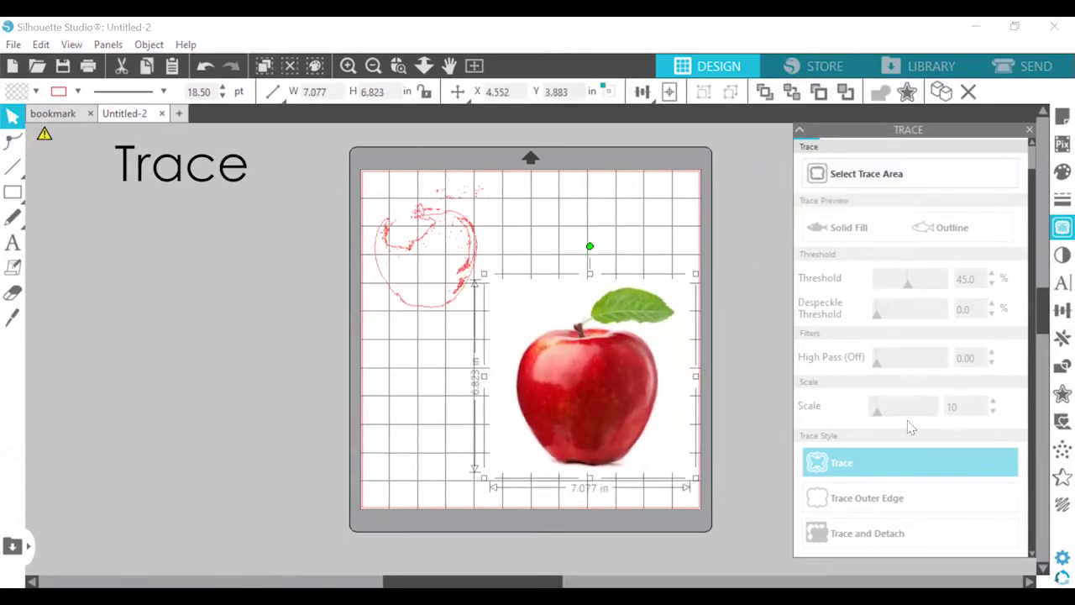
# Frame the resized apple picture with a trace area about 7.69 by 7.87 in and apply Trace Outer Edge
pyautogui.click(866, 185)
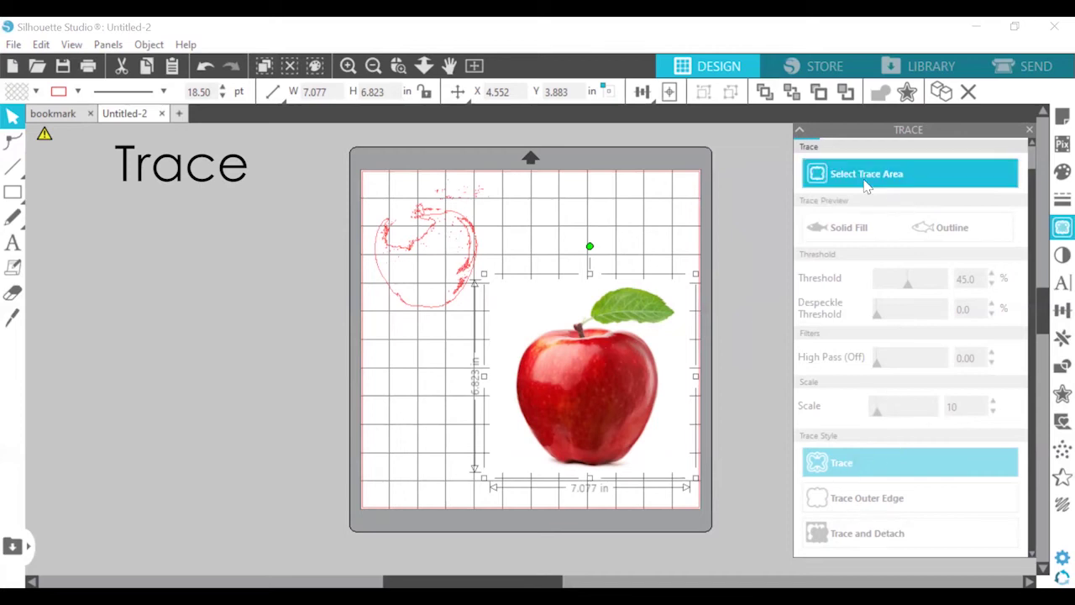
pyautogui.click(867, 183)
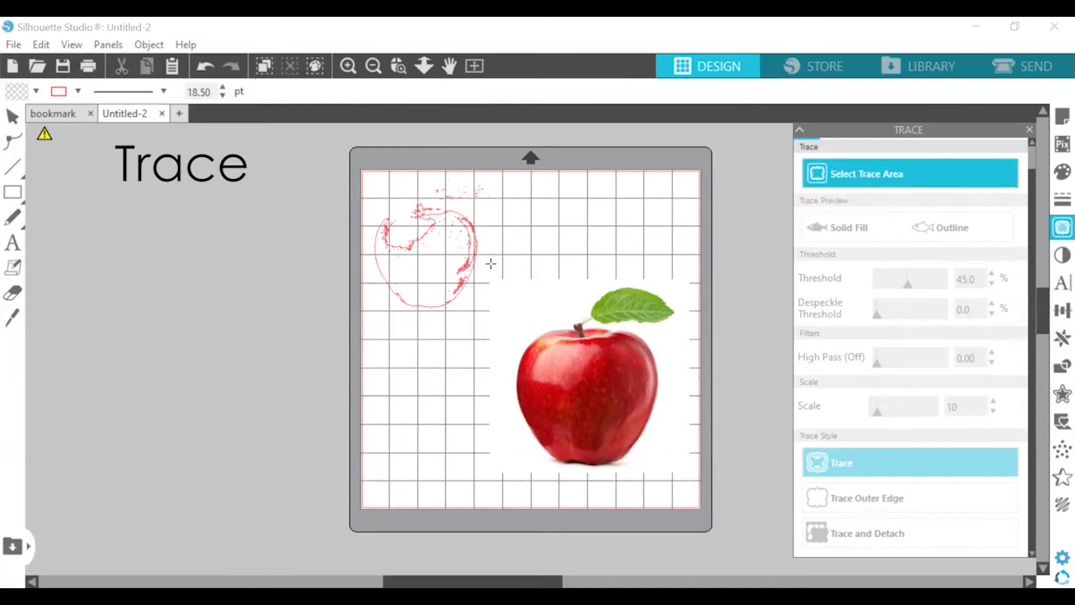
pyautogui.moveTo(490, 264); pyautogui.dragTo(710, 491)
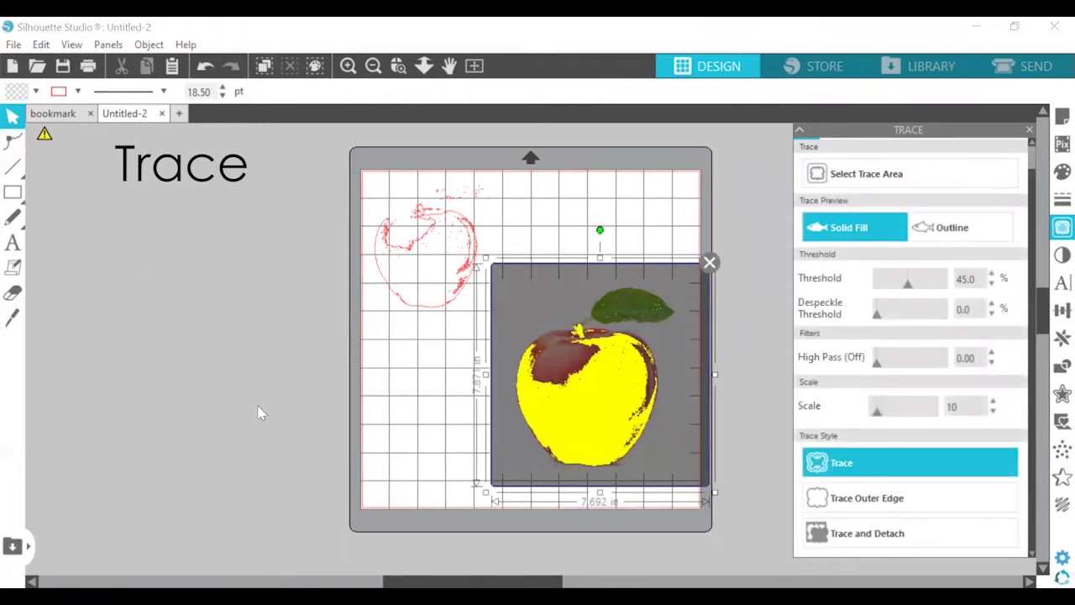
pyautogui.click(984, 495)
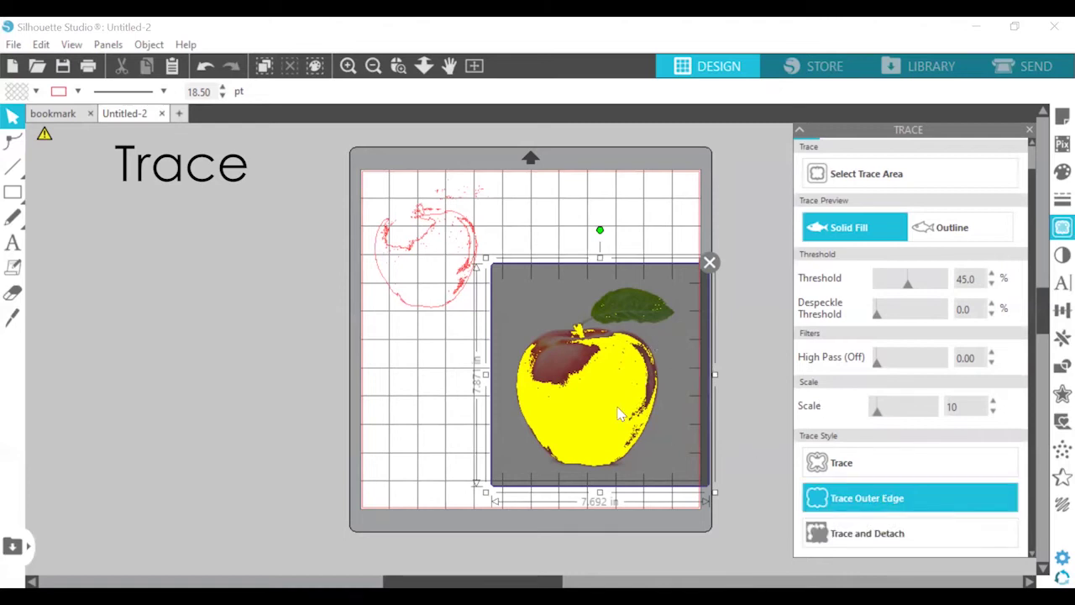
pyautogui.click(676, 409)
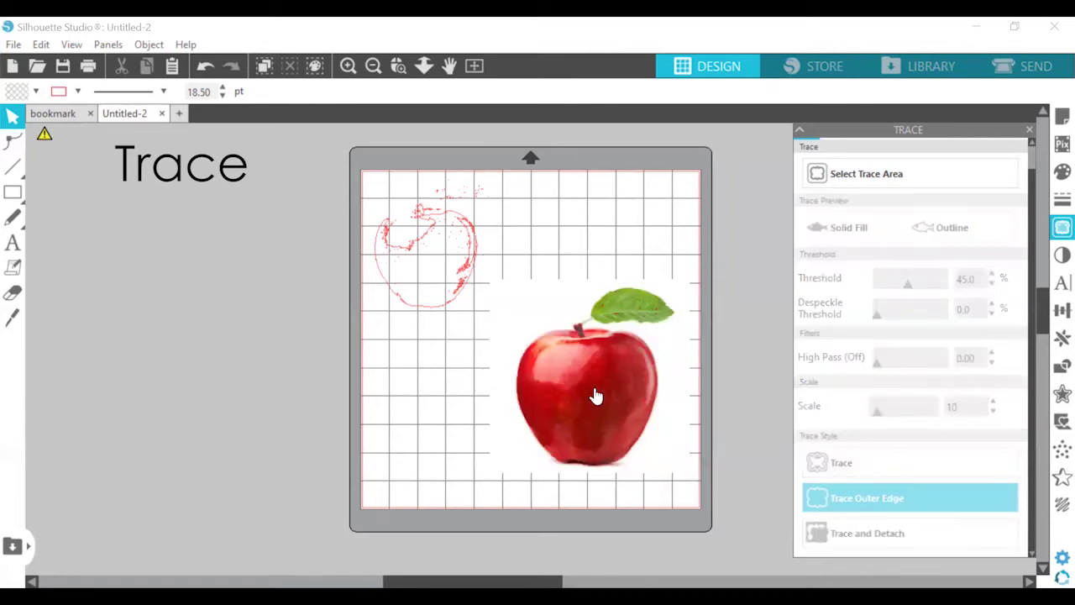
# Move the picture off the page, then shrink the new trace to about 4.46 by 5.01 in and place it beside the first trace
pyautogui.moveTo(616, 408); pyautogui.dragTo(194, 405)
pyautogui.click(735, 298)
pyautogui.click(664, 434)
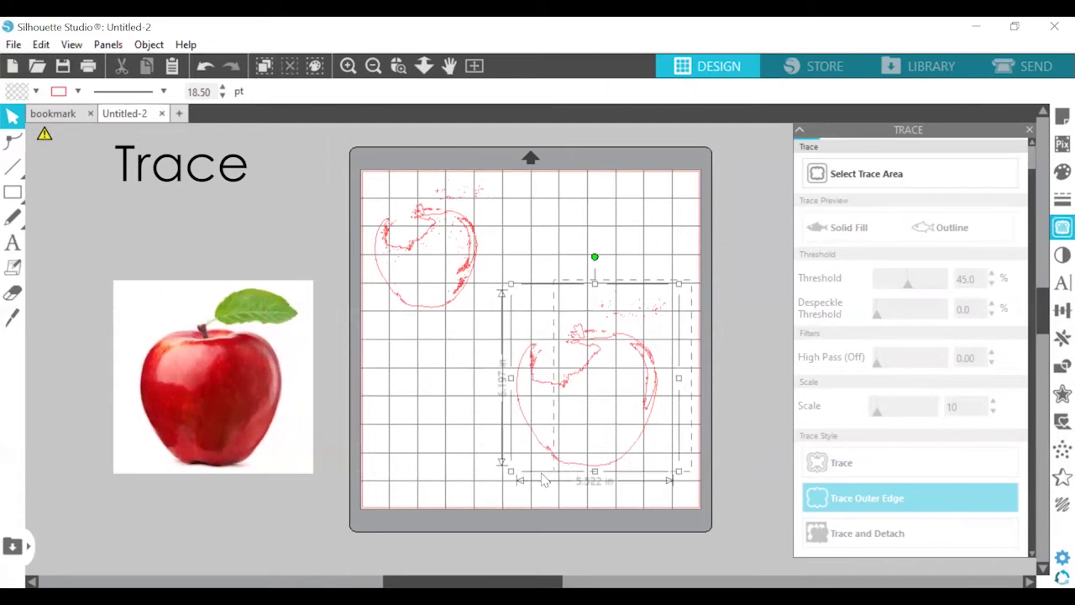
pyautogui.moveTo(676, 469)
pyautogui.mouseDown()
pyautogui.moveTo(640, 430)
pyautogui.moveTo(653, 447)
pyautogui.moveTo(646, 440)
pyautogui.mouseUp()
pyautogui.moveTo(629, 399)
pyautogui.mouseDown()
pyautogui.moveTo(625, 300)
pyautogui.moveTo(598, 282)
pyautogui.mouseUp()
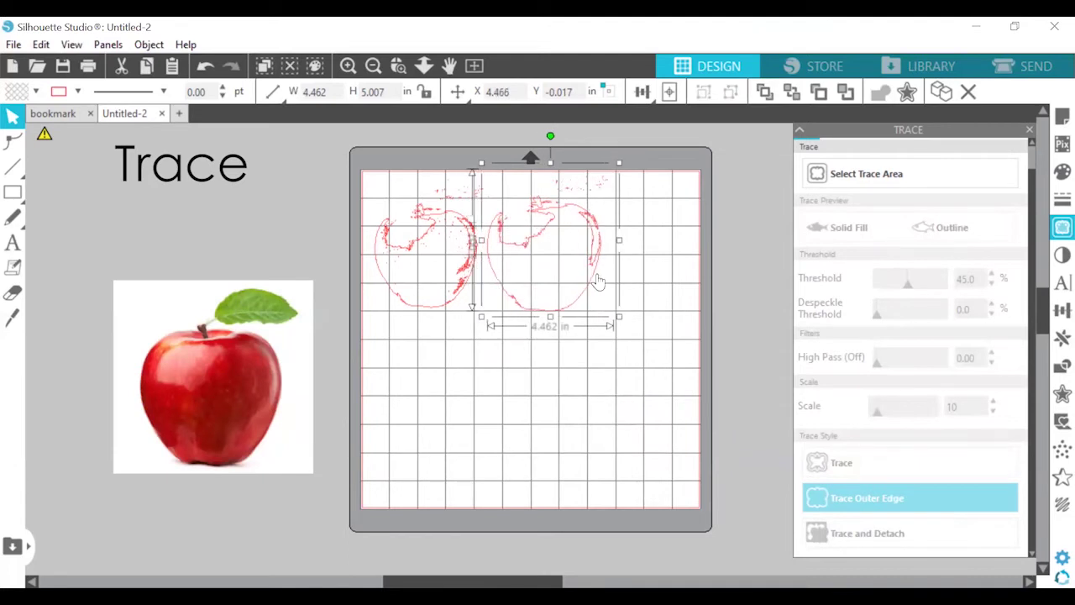
# Compare the Trace and Trace Outer Edge results side by side at close range, then show the whole page
pyautogui.click(373, 65)
pyautogui.click(349, 65)
pyautogui.click(349, 65)
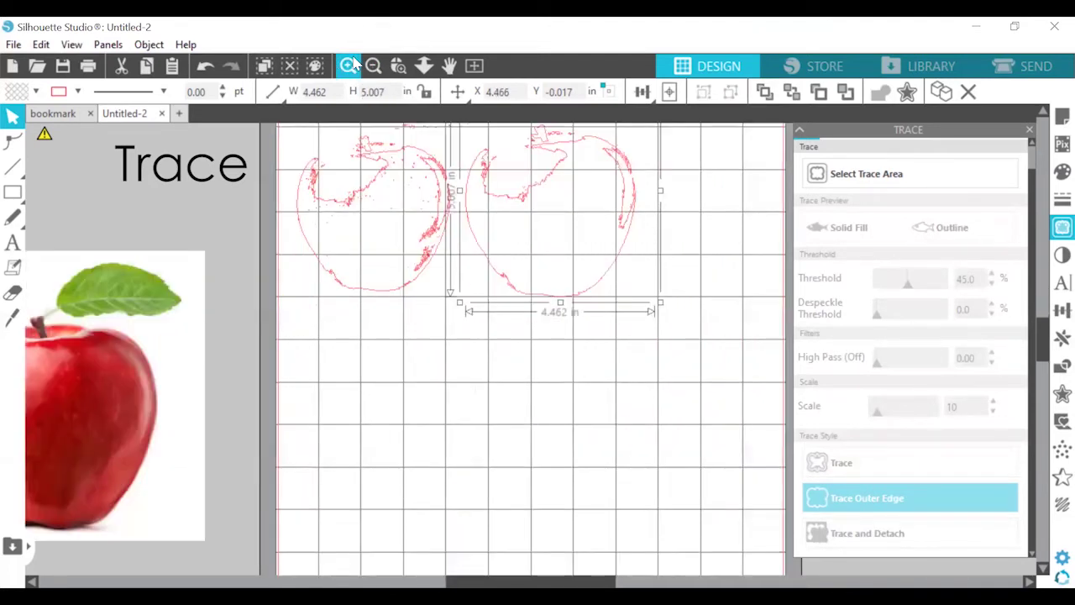
pyautogui.hscroll(-3, 592, 512)
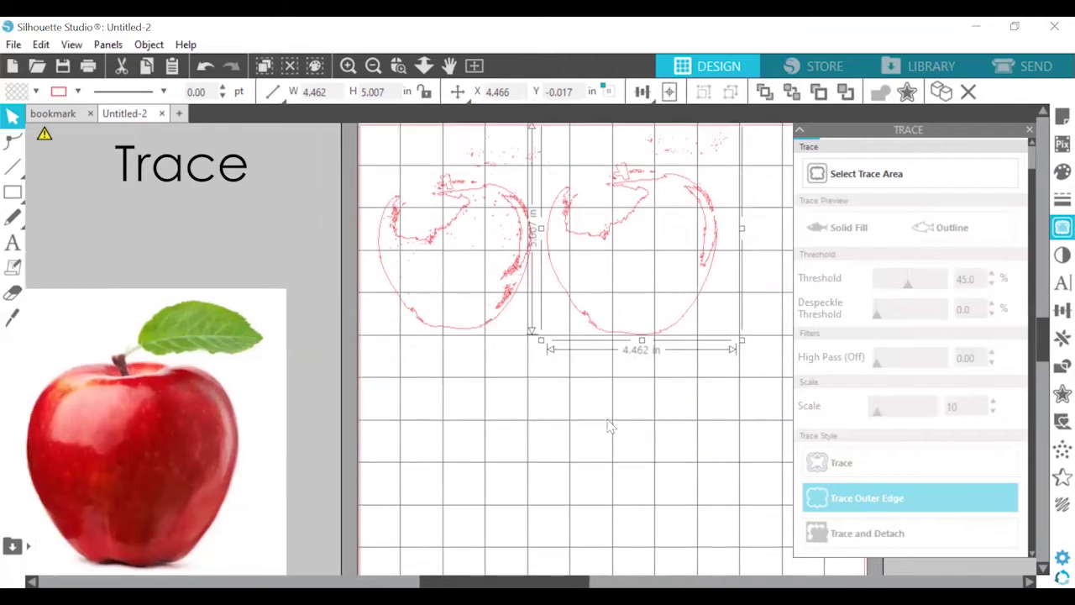
pyautogui.scroll(1, 592, 512)
pyautogui.click(610, 484)
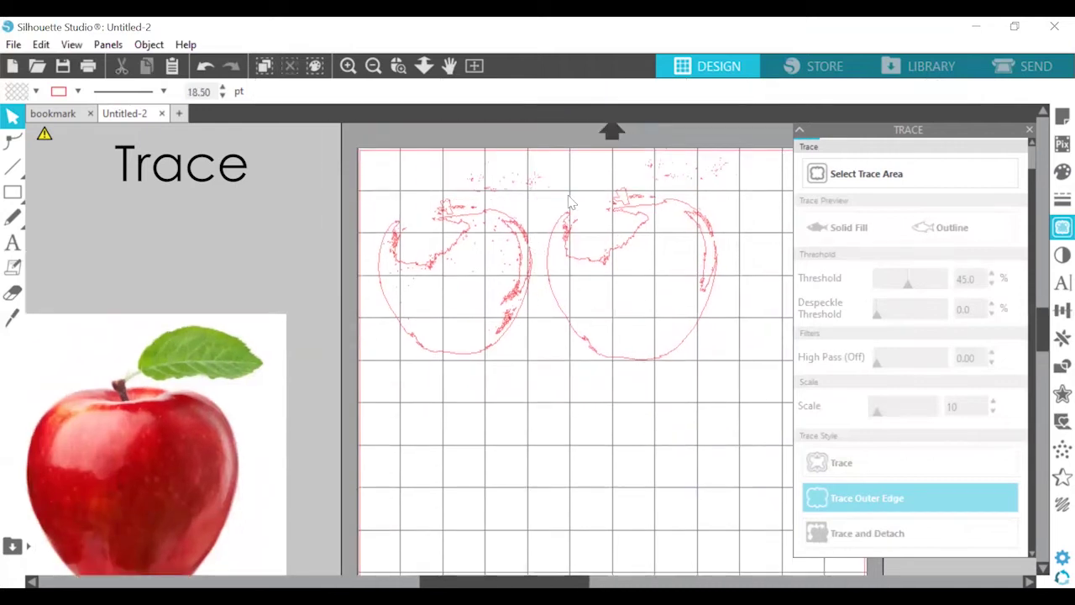
pyautogui.click(348, 65)
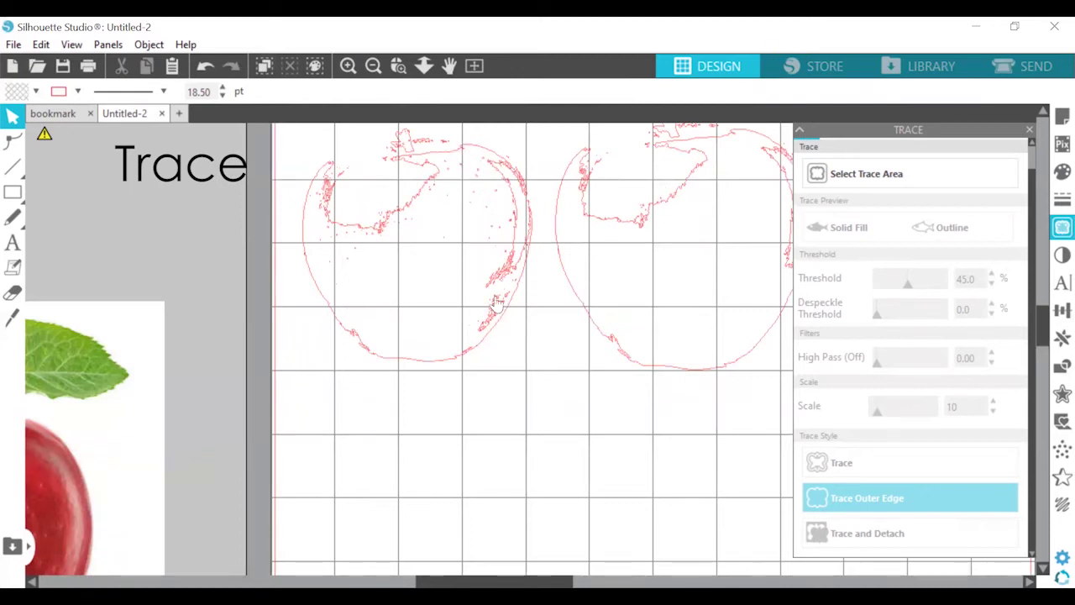
pyautogui.click(474, 66)
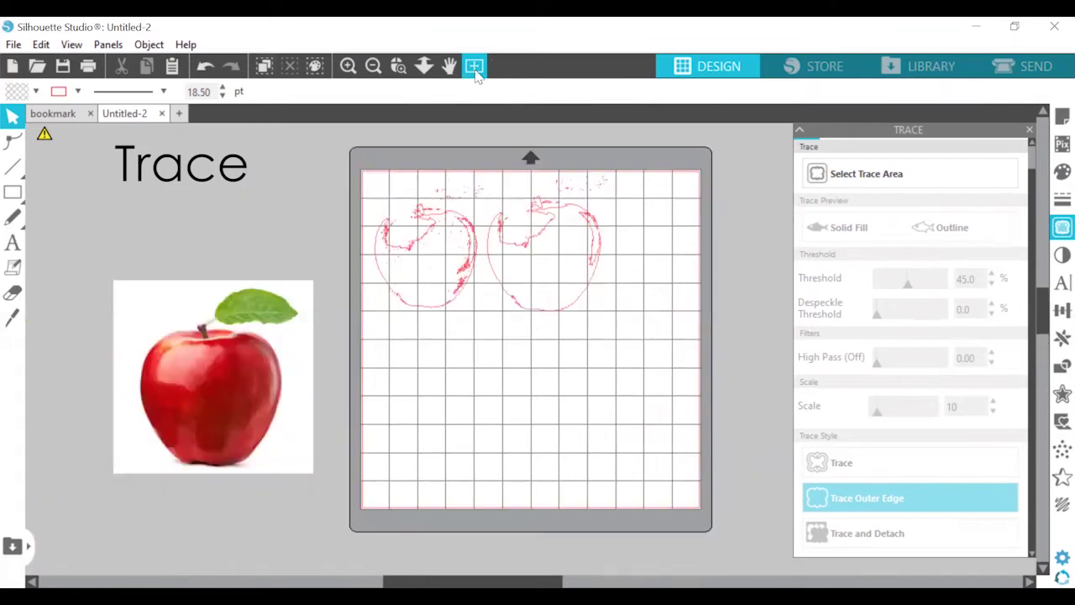
# Bring the apple picture back onto the page, frame it with a trace area about 7.57 by 7.40 in and apply Trace and Detach
pyautogui.moveTo(294, 393)
pyautogui.mouseDown()
pyautogui.moveTo(641, 422)
pyautogui.moveTo(649, 410)
pyautogui.moveTo(649, 428)
pyautogui.mouseUp()
pyautogui.click(854, 174)
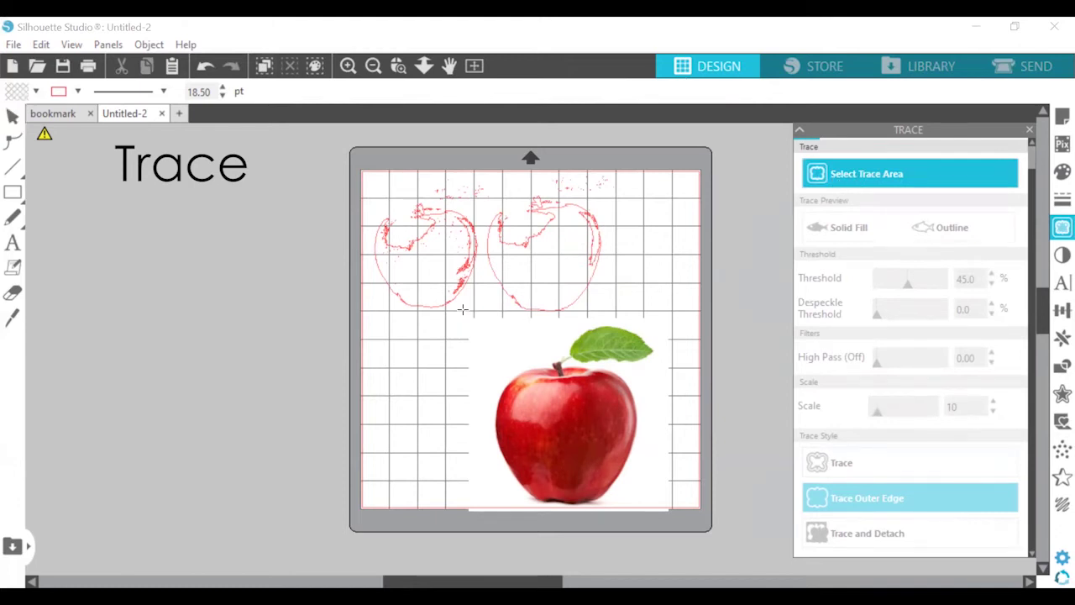
pyautogui.moveTo(463, 310); pyautogui.dragTo(677, 514)
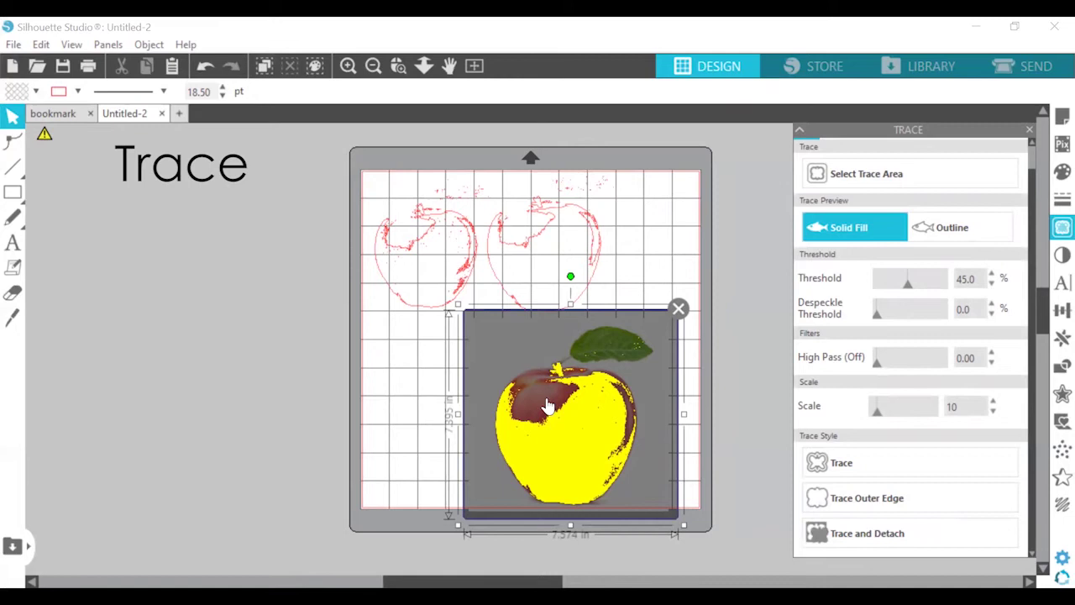
pyautogui.click(865, 533)
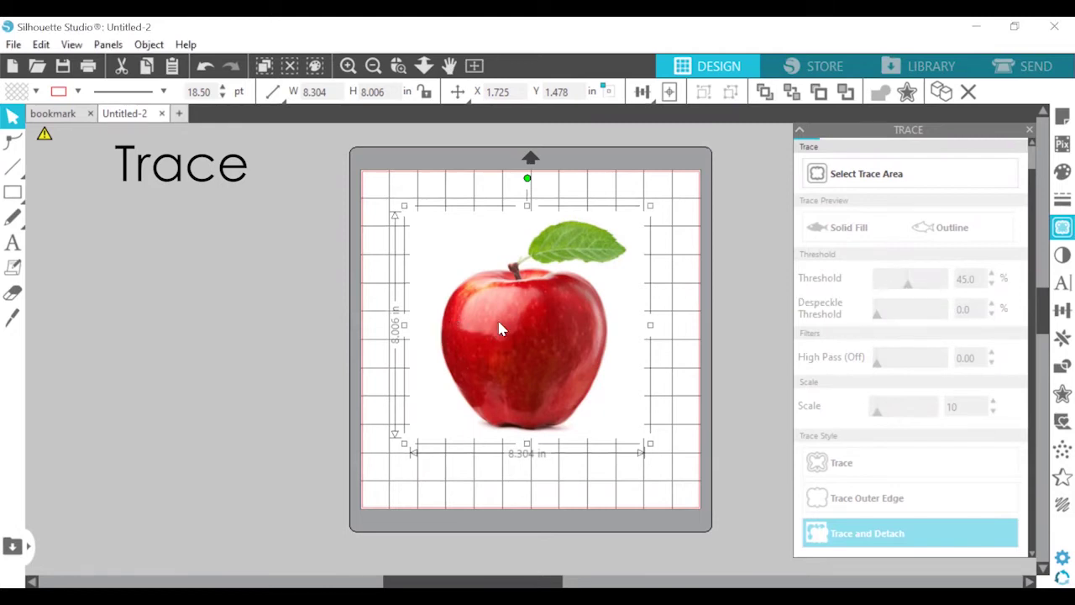
# Frame the apple picture with a trace area about 9.83 by 10.01 in, try a threshold of 94% and undo it
pyautogui.click(844, 185)
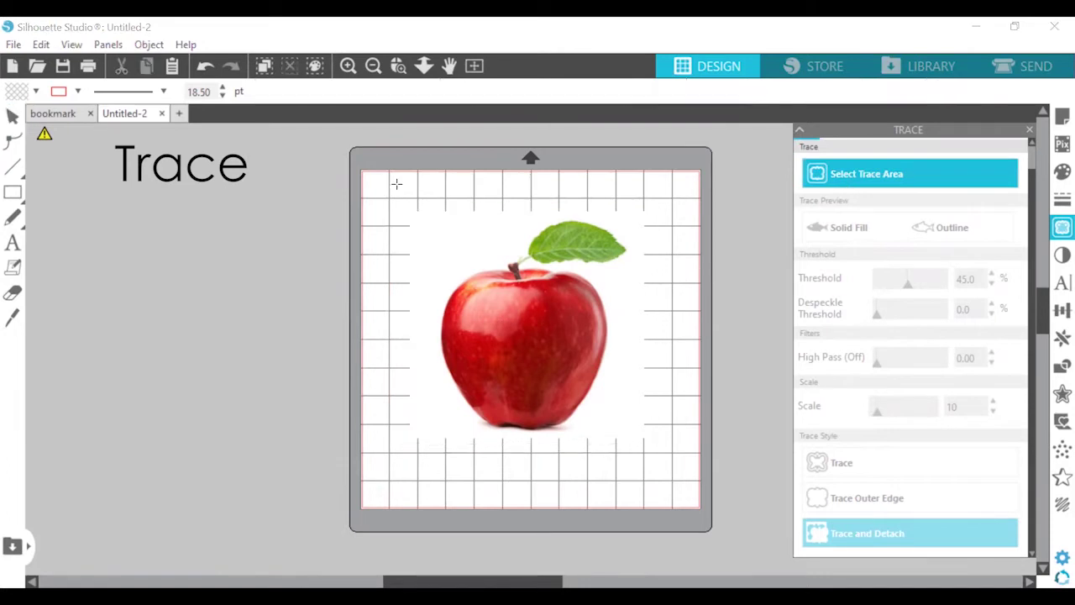
pyautogui.moveTo(397, 185)
pyautogui.mouseDown()
pyautogui.moveTo(540, 504)
pyautogui.moveTo(660, 494)
pyautogui.moveTo(675, 476)
pyautogui.mouseUp()
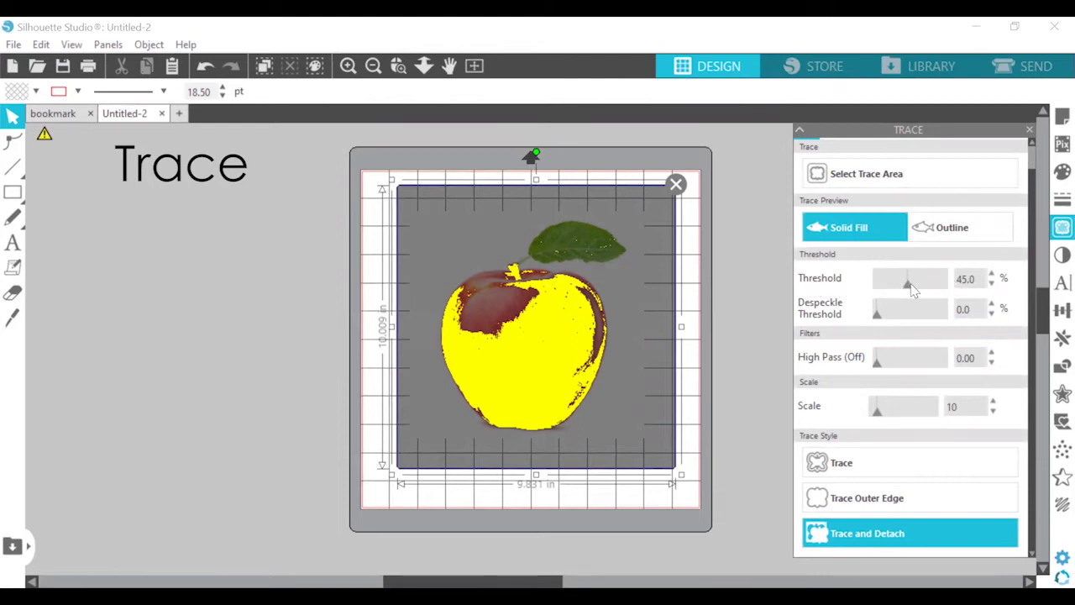
pyautogui.moveTo(914, 290); pyautogui.dragTo(943, 288)
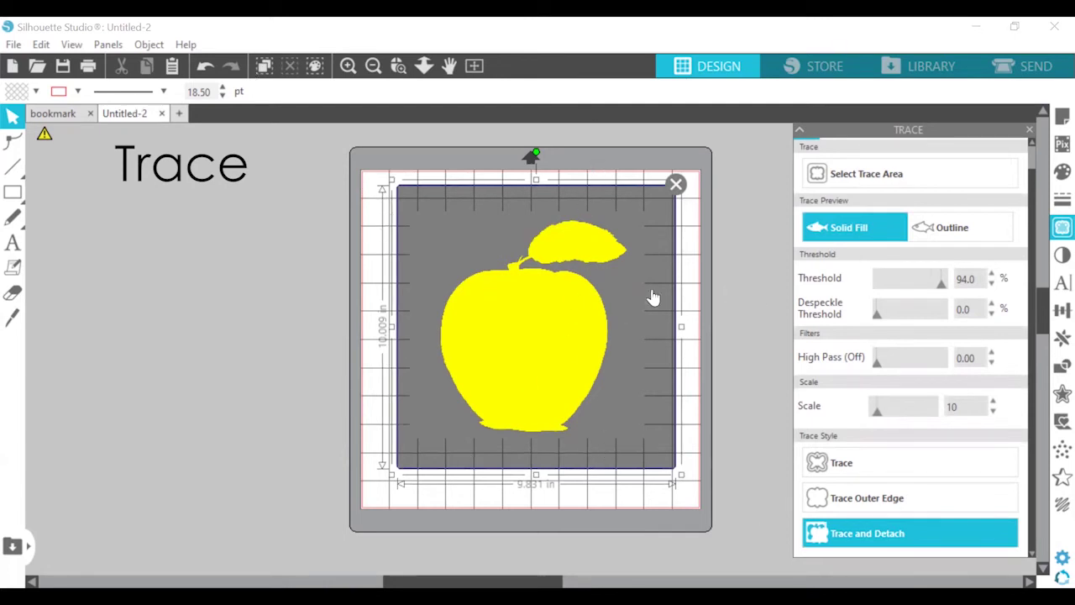
pyautogui.click(205, 67)
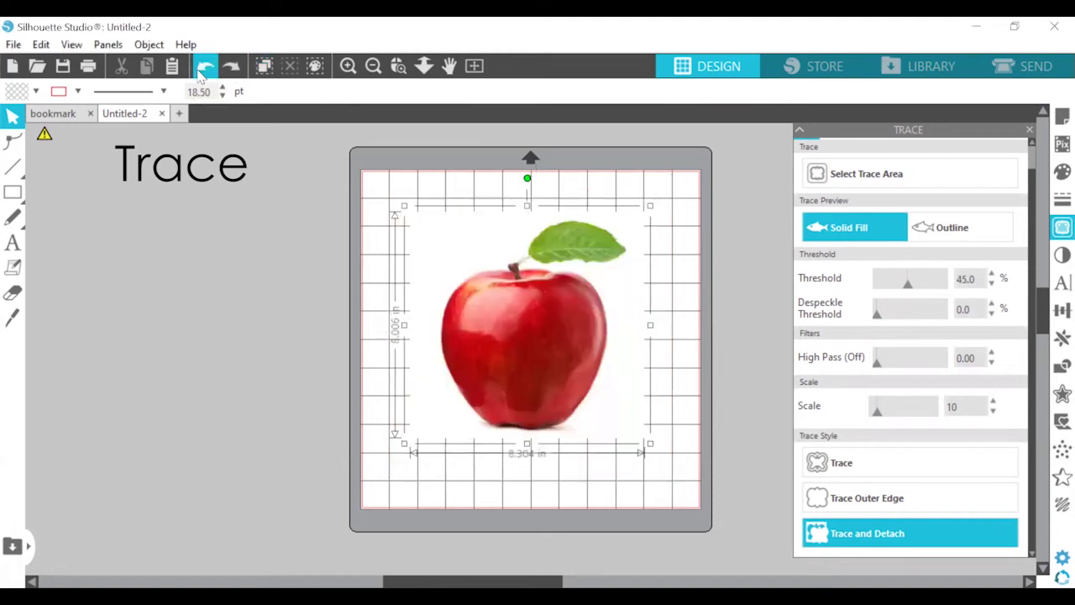
# Frame the apple picture with a trace area about 10.04 by 9.36 in and try out the High Pass filter, returning it to 0
pyautogui.moveTo(378, 194); pyautogui.dragTo(664, 460)
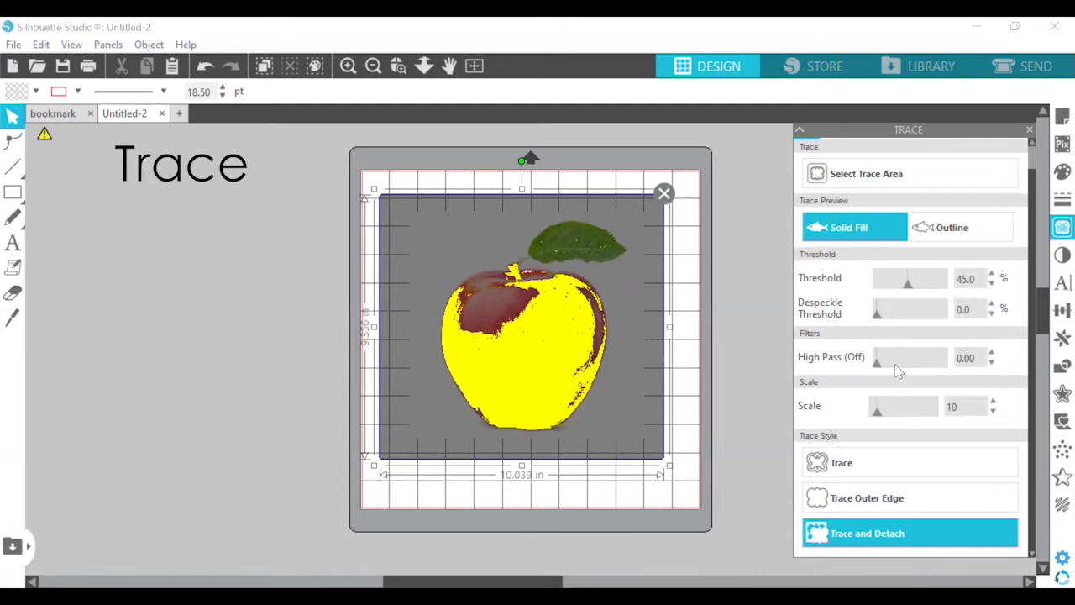
pyautogui.moveTo(878, 362); pyautogui.dragTo(1007, 372)
pyautogui.moveTo(916, 371); pyautogui.dragTo(870, 370)
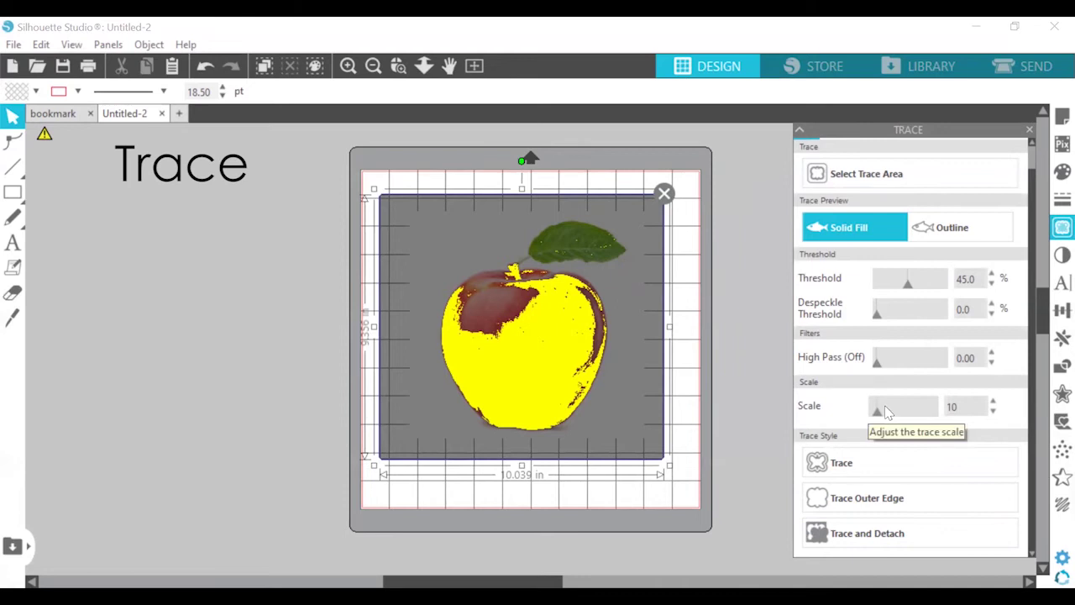
# Set the trace scale to 15 and the threshold to 96%, and apply Trace Outer Edge with the Outline preview
pyautogui.moveTo(914, 419)
pyautogui.mouseDown()
pyautogui.moveTo(952, 415)
pyautogui.moveTo(881, 418)
pyautogui.mouseUp()
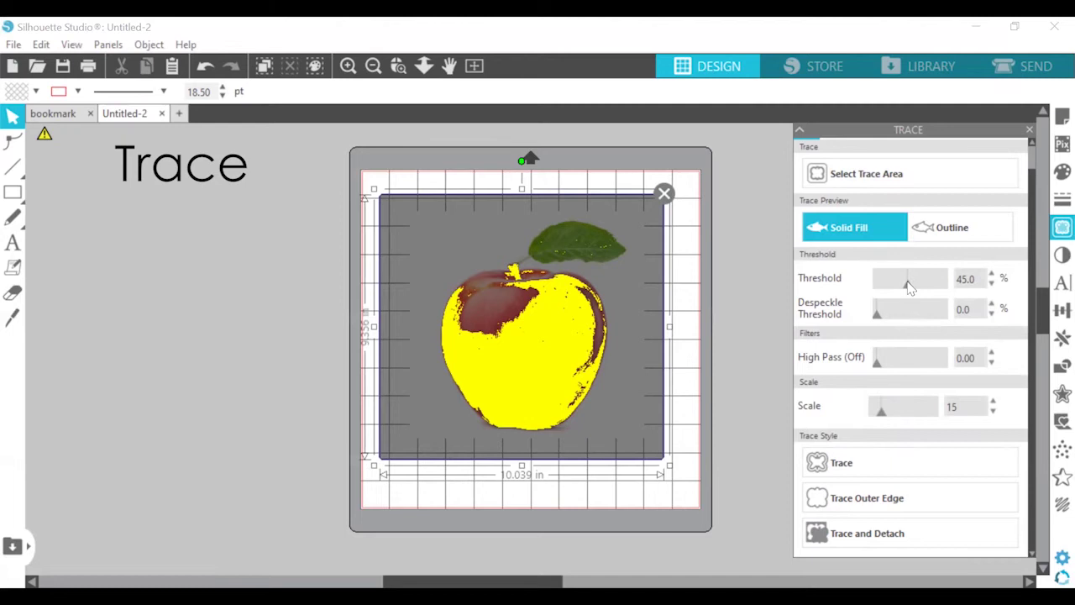
pyautogui.moveTo(909, 287); pyautogui.dragTo(945, 288)
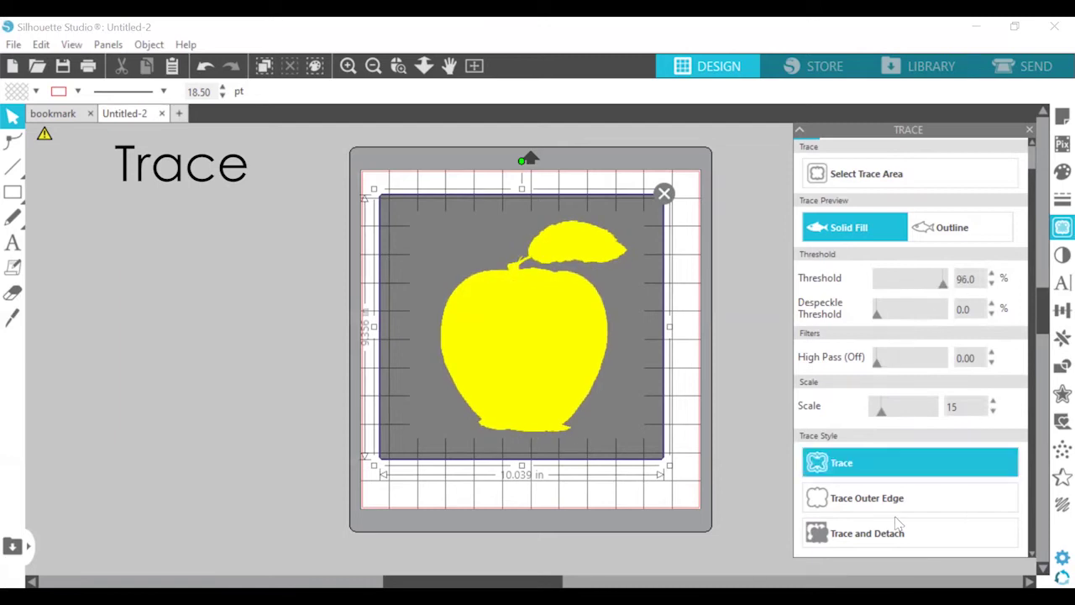
pyautogui.click(929, 228)
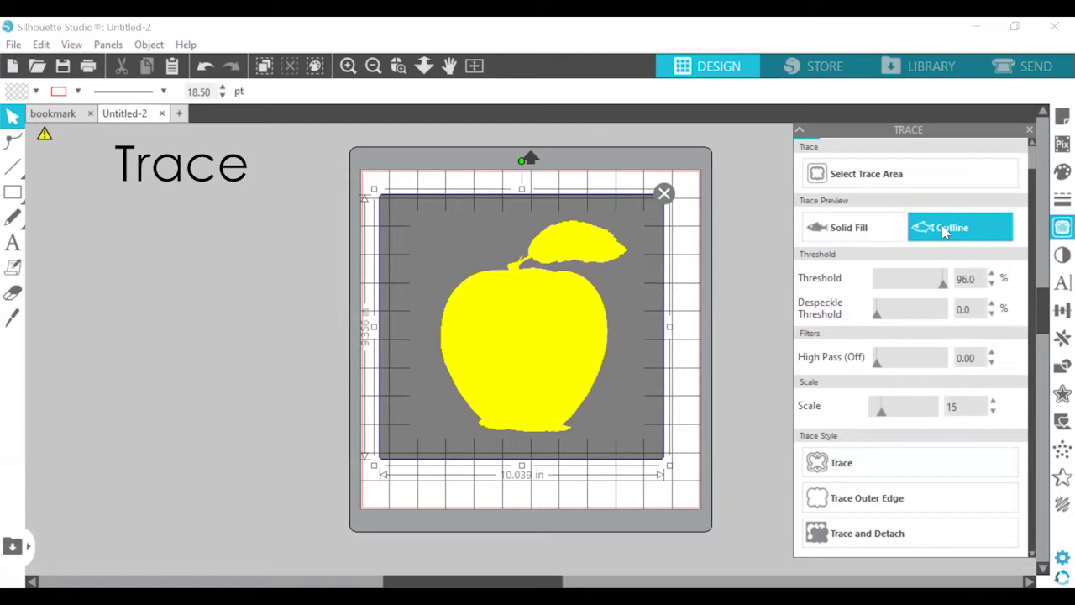
pyautogui.click(859, 500)
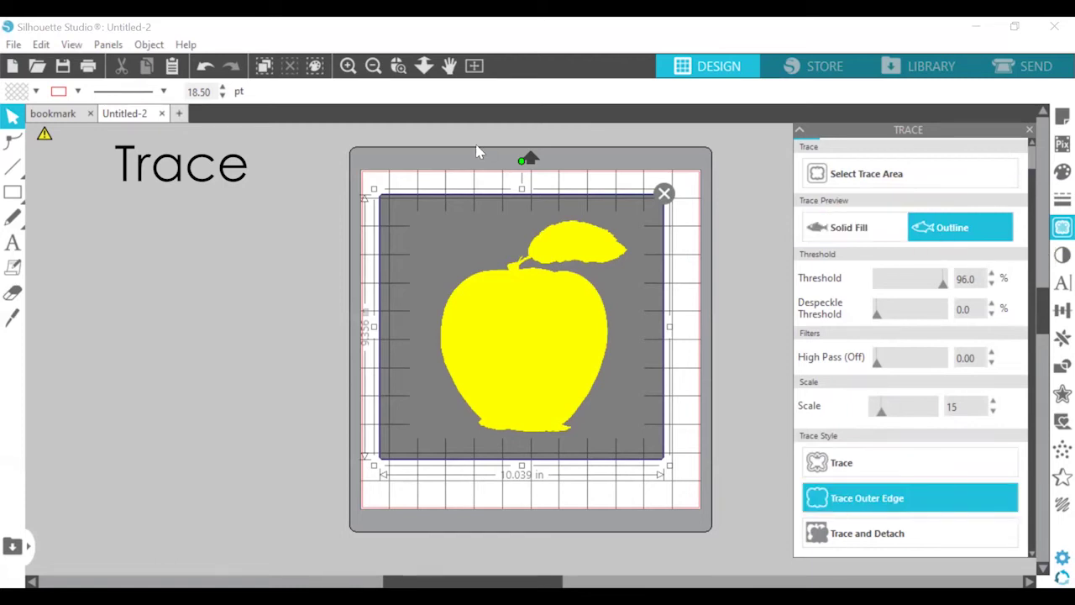
# Move the apple picture away from its outer-edge trace, select the traced outline and inspect its lines up close
pyautogui.moveTo(583, 360); pyautogui.dragTo(273, 340)
pyautogui.moveTo(653, 207); pyautogui.dragTo(369, 450)
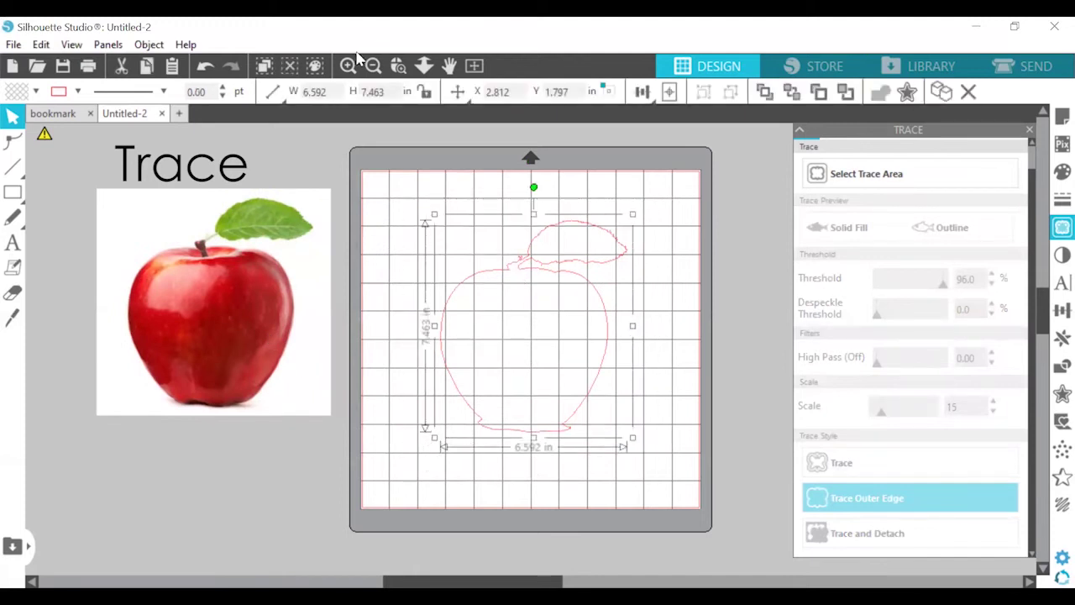
pyautogui.click(348, 67)
pyautogui.click(348, 67)
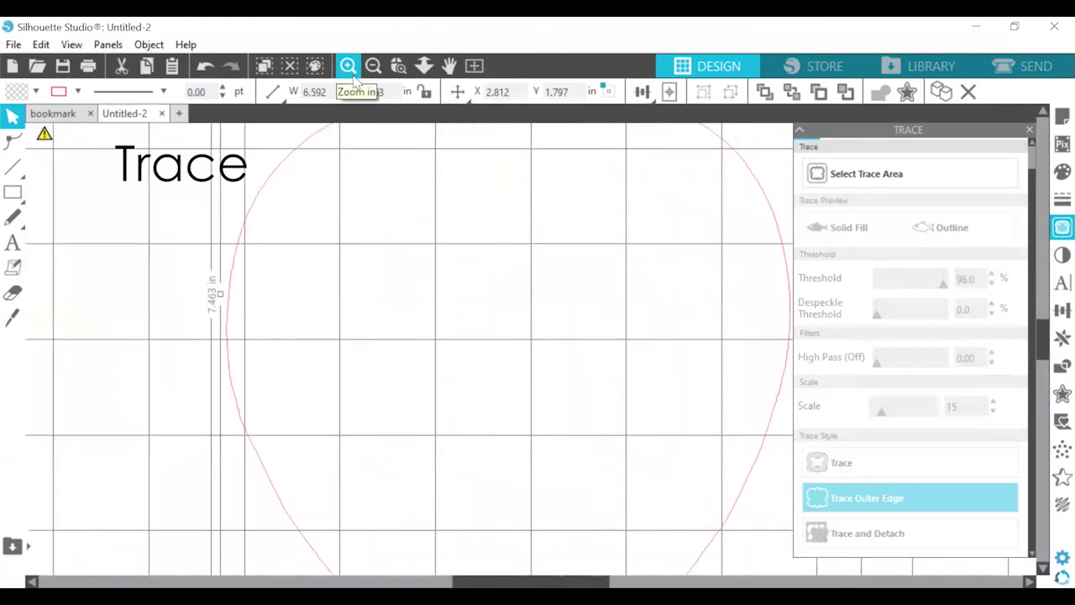
pyautogui.scroll(3, 600, 235)
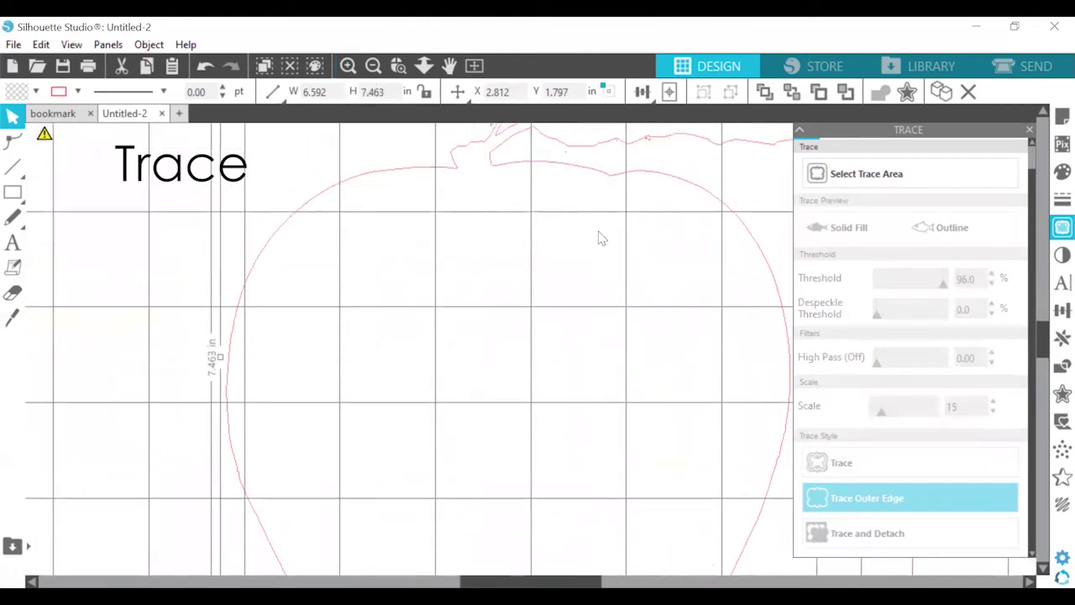
# Examine the apple's traced outline around the stem and leaf up close, and undo the last change
pyautogui.click(348, 67)
pyautogui.click(348, 66)
pyautogui.moveTo(727, 139)
pyautogui.mouseDown()
pyautogui.moveTo(703, 185)
pyautogui.moveTo(647, 235)
pyautogui.moveTo(434, 328)
pyautogui.mouseUp()
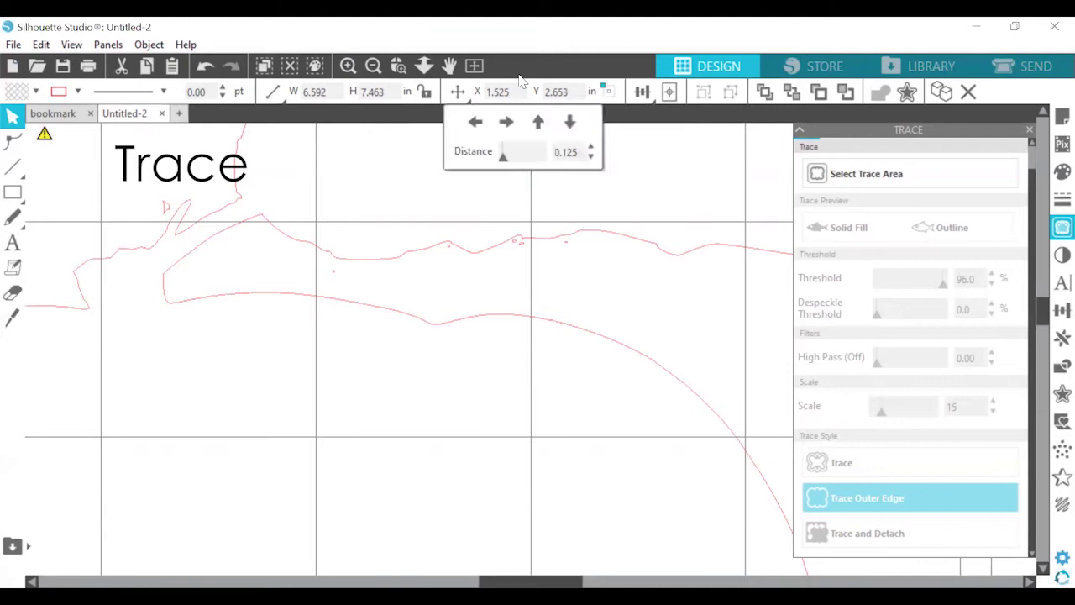
pyautogui.click(474, 65)
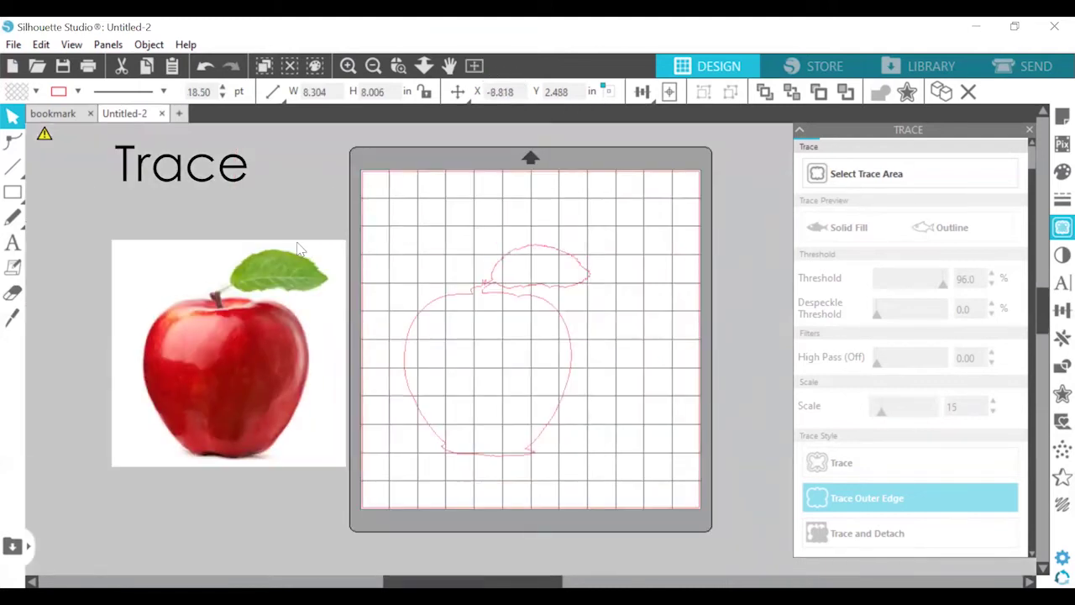
pyautogui.click(59, 269)
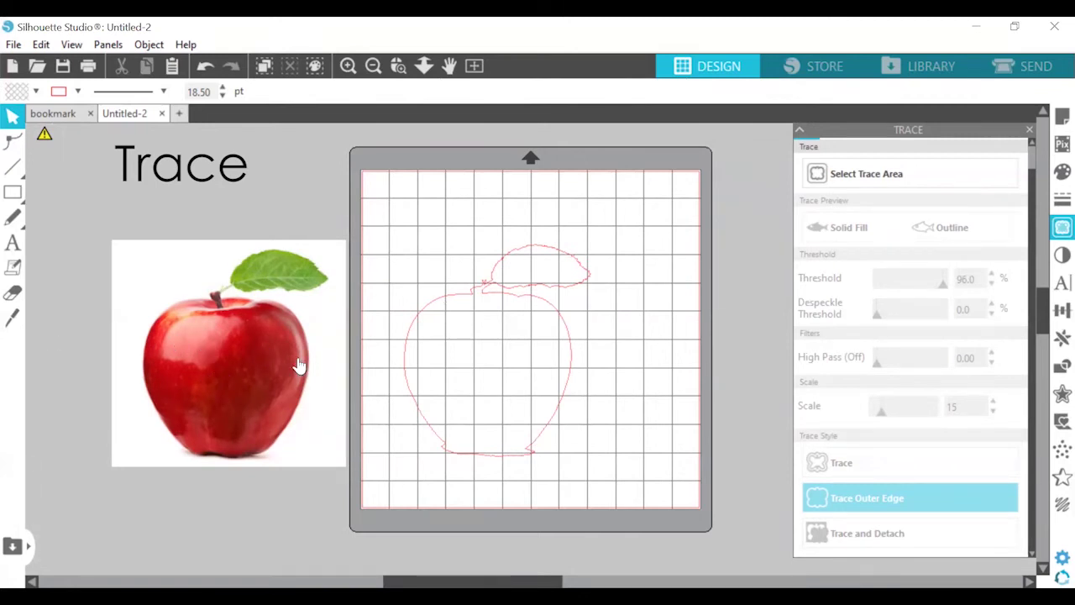
pyautogui.hotkey('ctrl', 'z')
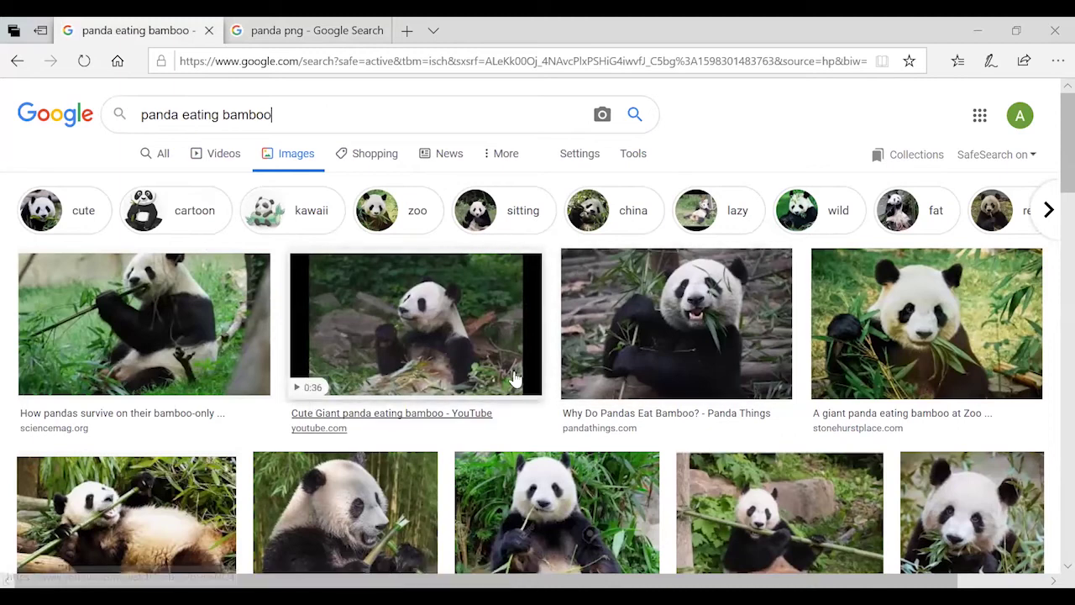
# In the browser, find the dassoxtr.com photo among the panda eating bamboo image results and copy it
pyautogui.scroll(-6, 624, 336)
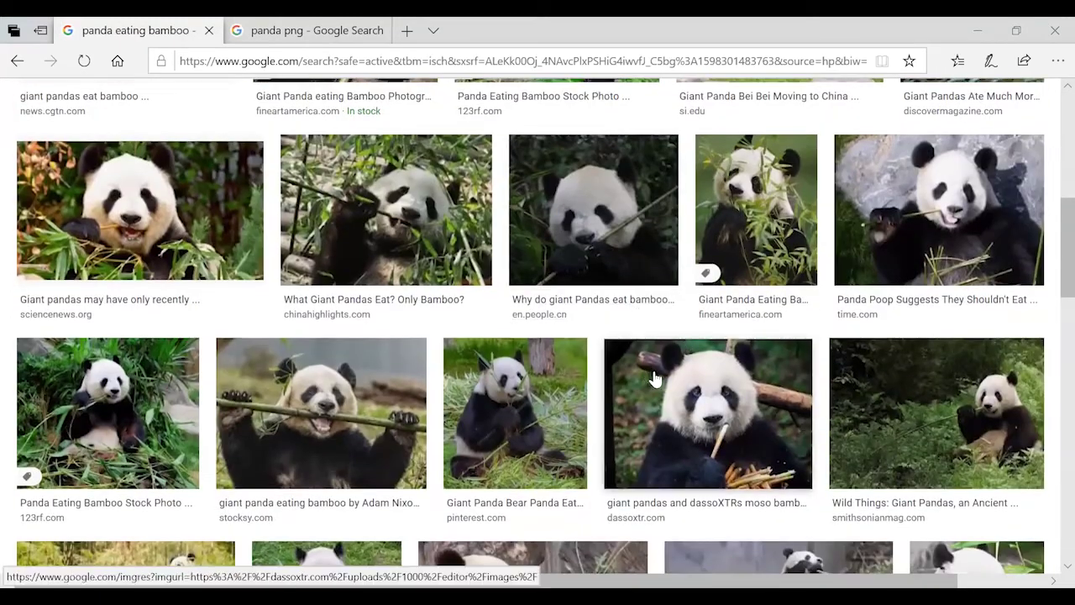
pyautogui.click(687, 394)
pyautogui.rightClick(813, 229)
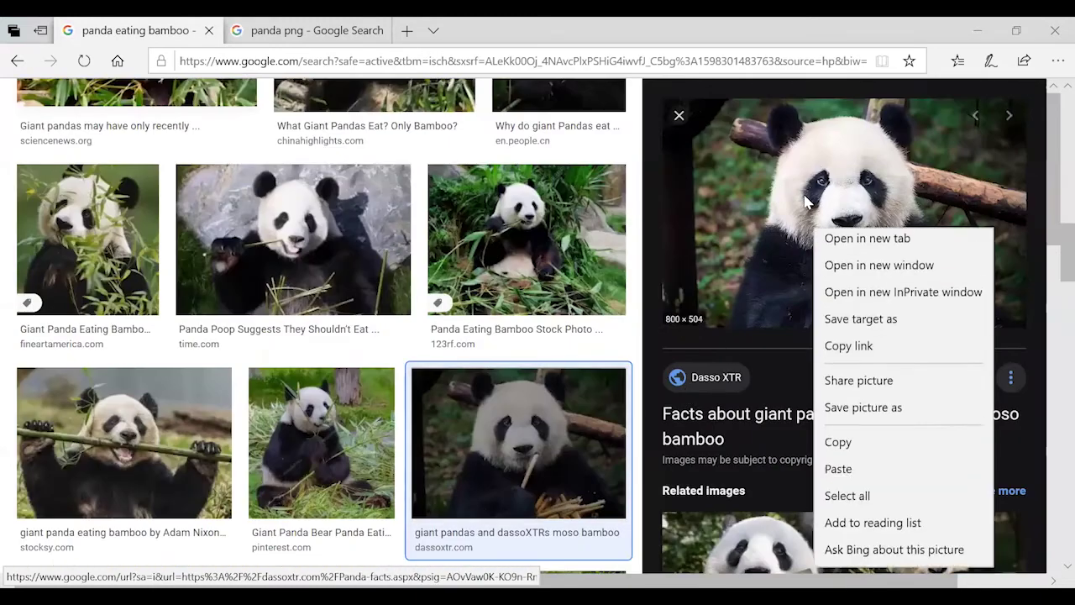
pyautogui.click(888, 458)
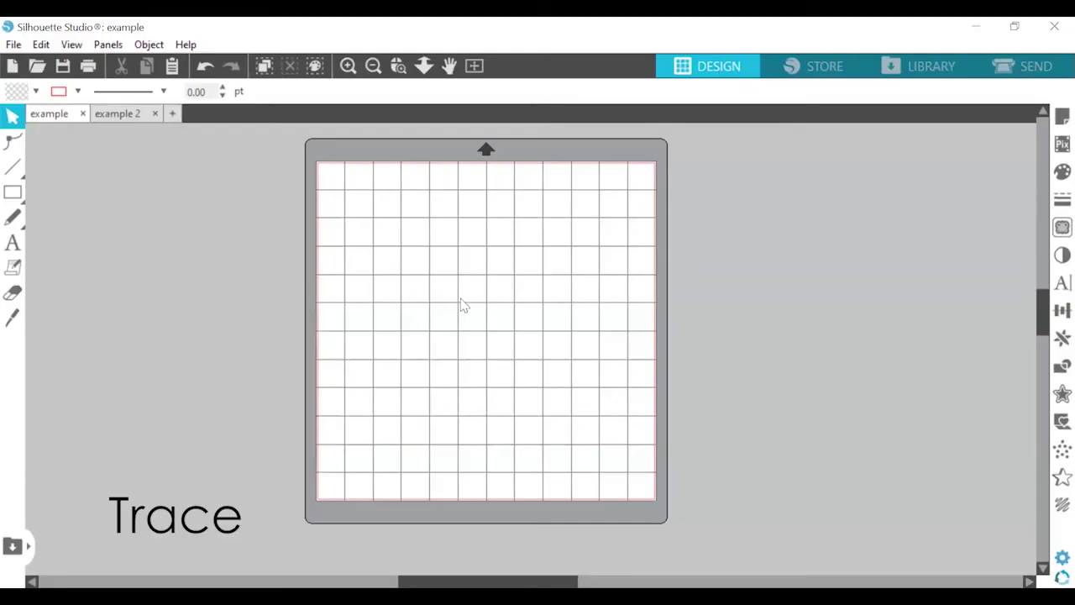
# Back in Silhouette Studio, paste the panda photo in front, enlarge it to about 13.92 by 8.77 in and place it over the mat
pyautogui.rightClick(467, 324)
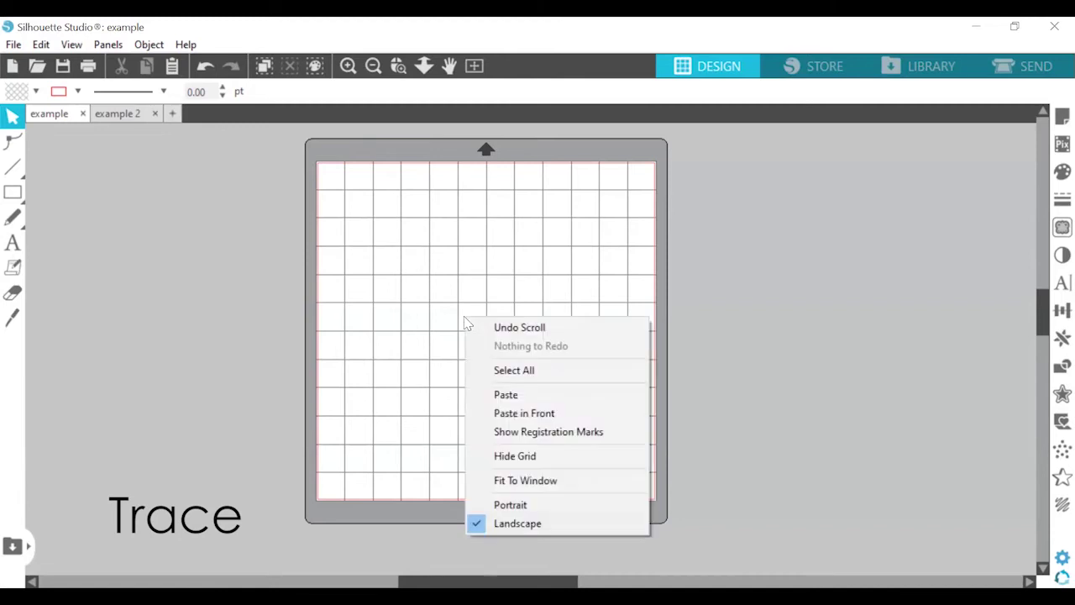
pyautogui.click(568, 413)
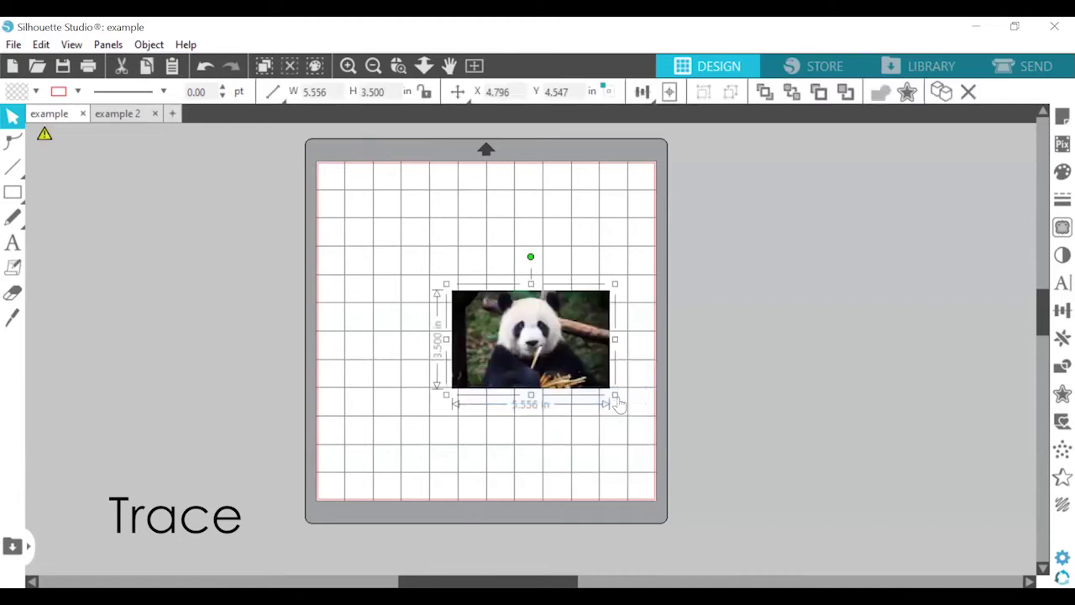
pyautogui.moveTo(617, 395); pyautogui.dragTo(853, 542)
pyautogui.moveTo(741, 347); pyautogui.dragTo(634, 308)
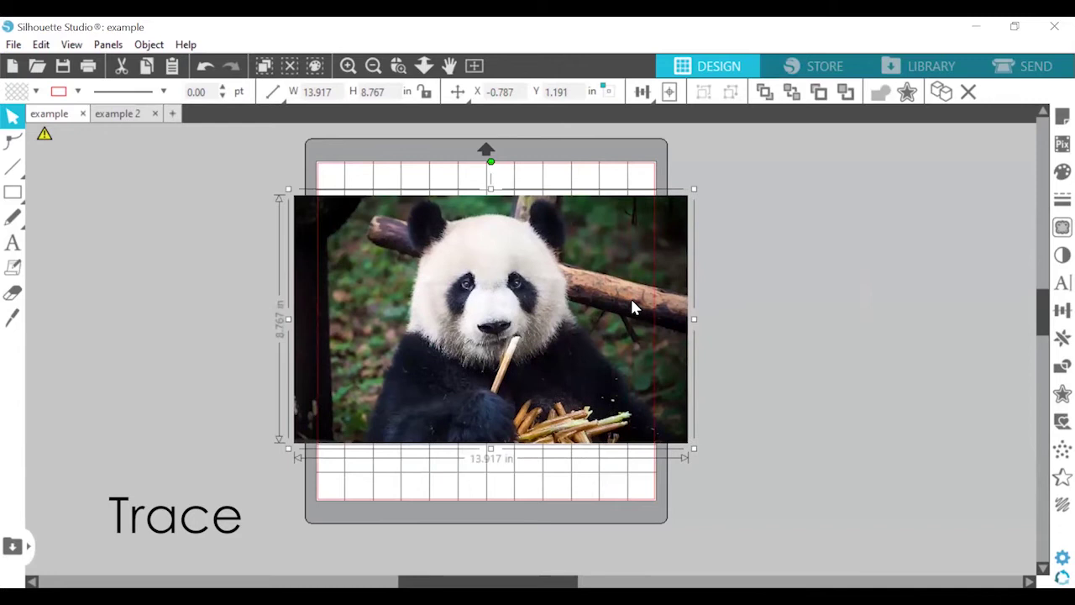
# Frame the panda photo with a trace area about 11.14 in wide, set the threshold to 18% and apply the Trace style
pyautogui.click(1060, 229)
pyautogui.click(862, 207)
pyautogui.moveTo(352, 170)
pyautogui.mouseDown()
pyautogui.moveTo(666, 463)
pyautogui.moveTo(670, 496)
pyautogui.mouseUp()
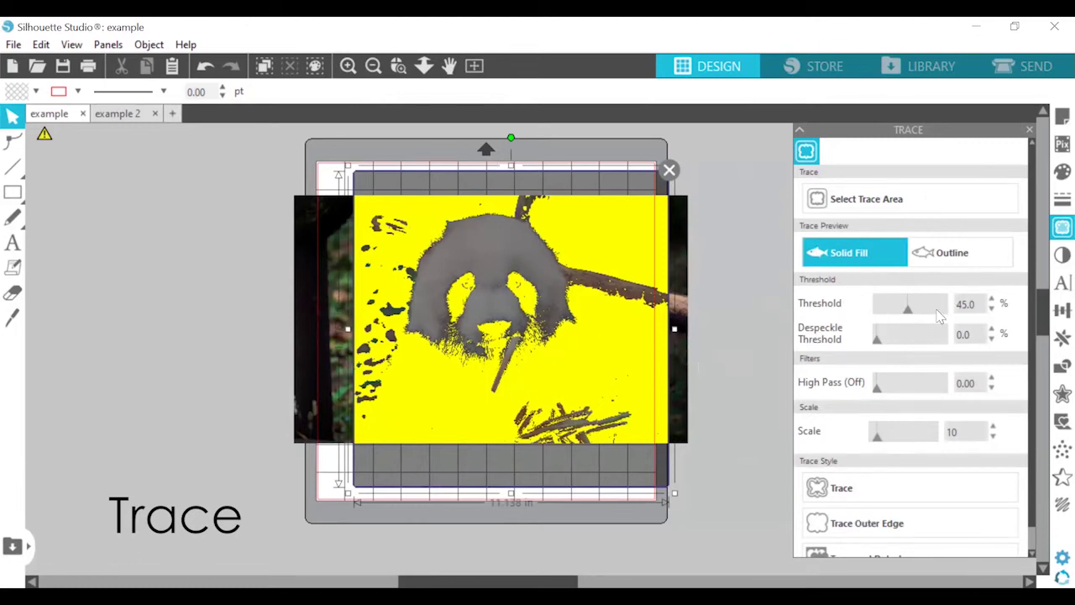
pyautogui.moveTo(895, 316)
pyautogui.mouseDown()
pyautogui.moveTo(882, 309)
pyautogui.moveTo(892, 312)
pyautogui.mouseUp()
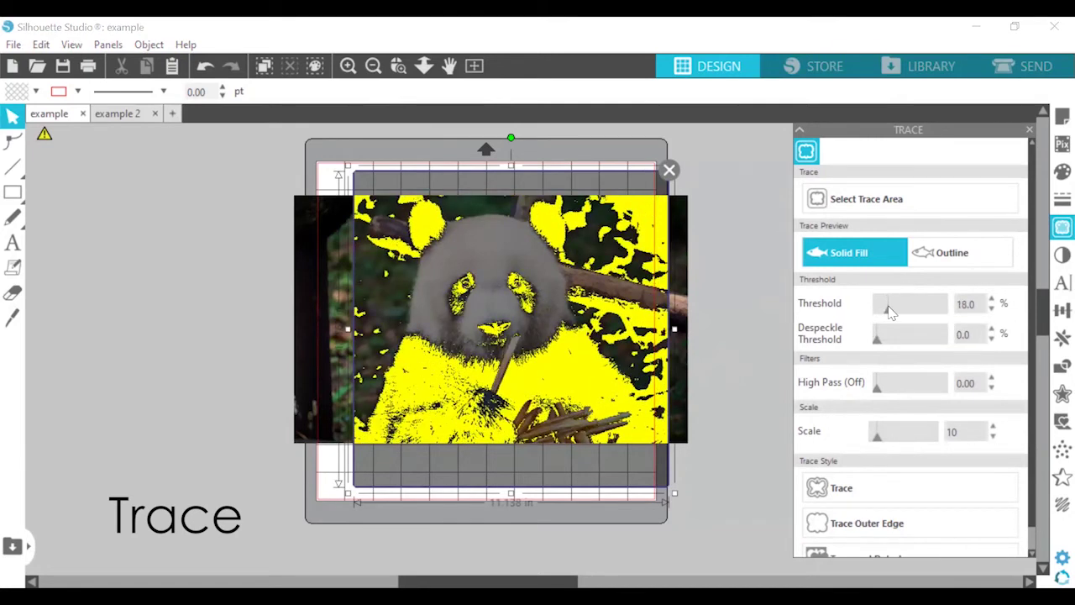
pyautogui.click(855, 502)
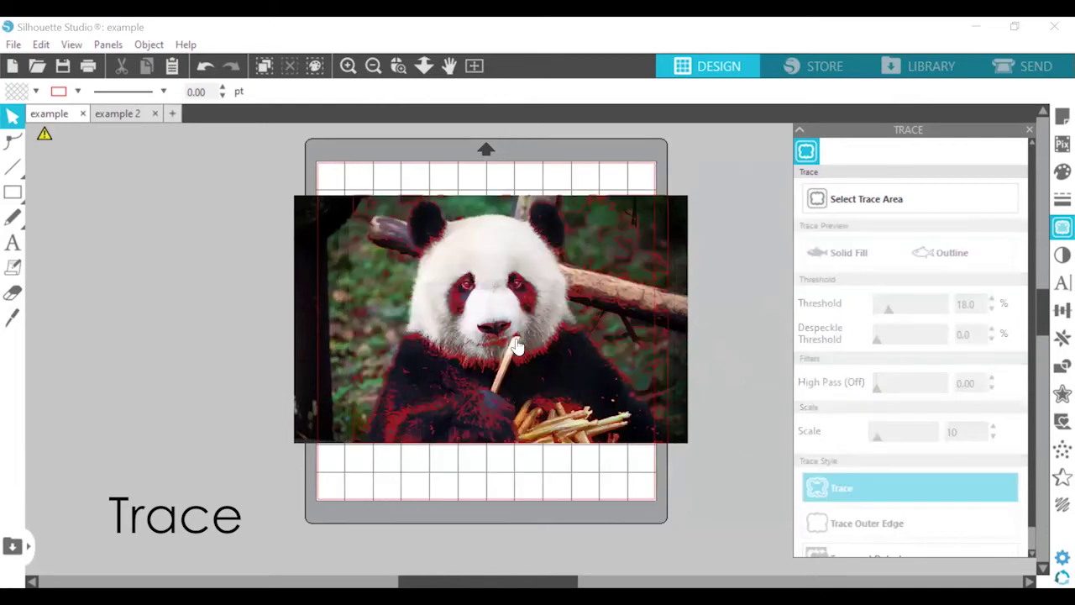
# Move the panda photo off its trace, shrink it to about 7.91 by 4.98 in and place it beside the mat
pyautogui.moveTo(517, 346)
pyautogui.mouseDown()
pyautogui.moveTo(372, 347)
pyautogui.moveTo(248, 374)
pyautogui.mouseUp()
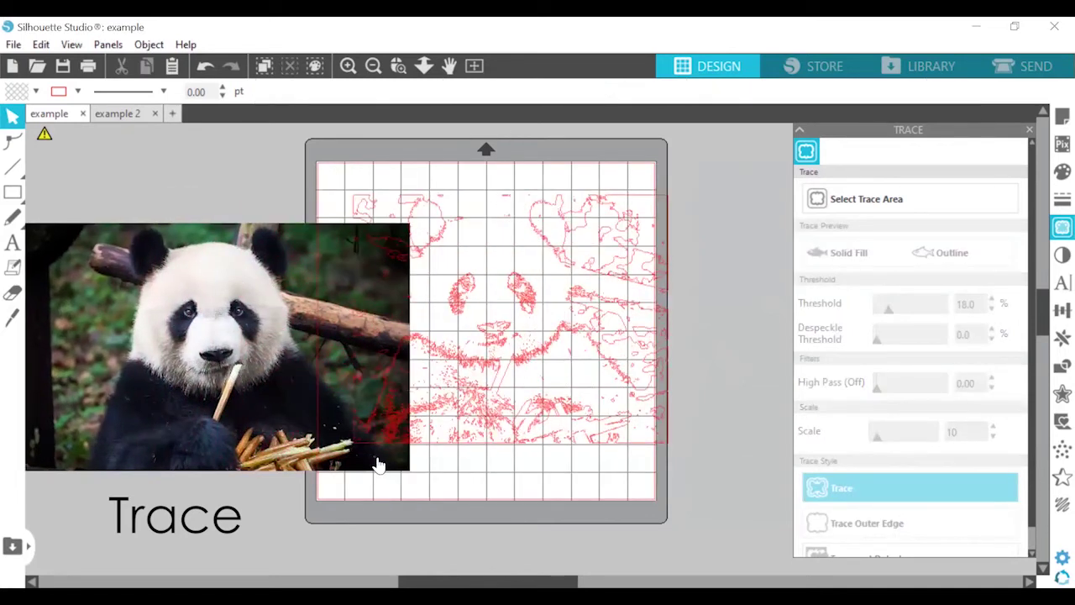
pyautogui.click(402, 477)
pyautogui.moveTo(415, 477); pyautogui.dragTo(240, 364)
pyautogui.moveTo(132, 294); pyautogui.dragTo(177, 390)
# Fill the panda trace with black, then scale it down and place it off the mat, above the panda photo
pyautogui.click(626, 273)
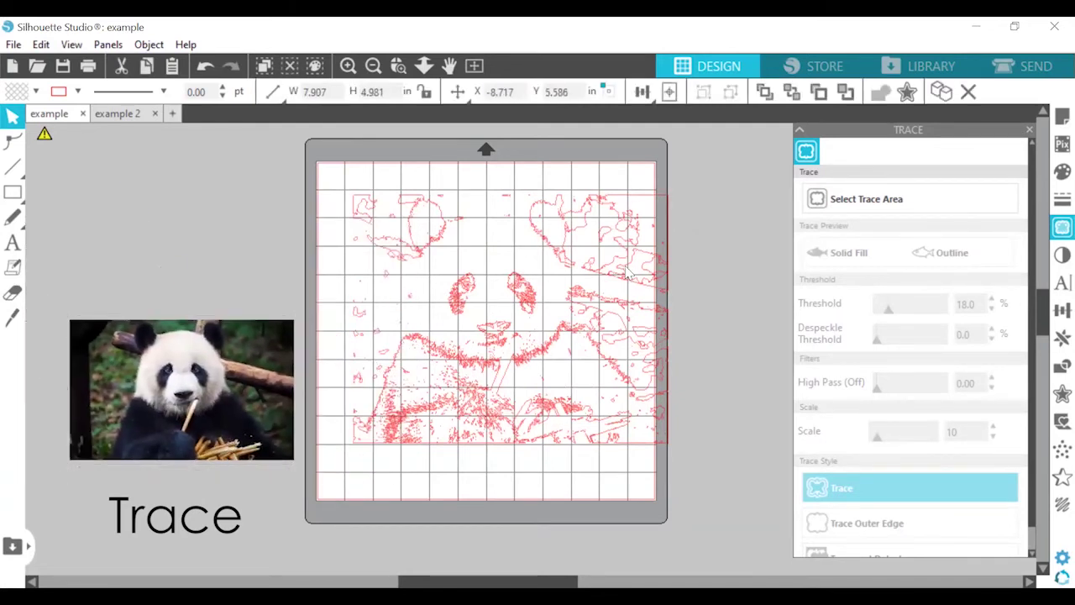
pyautogui.click(626, 273)
pyautogui.click(1062, 171)
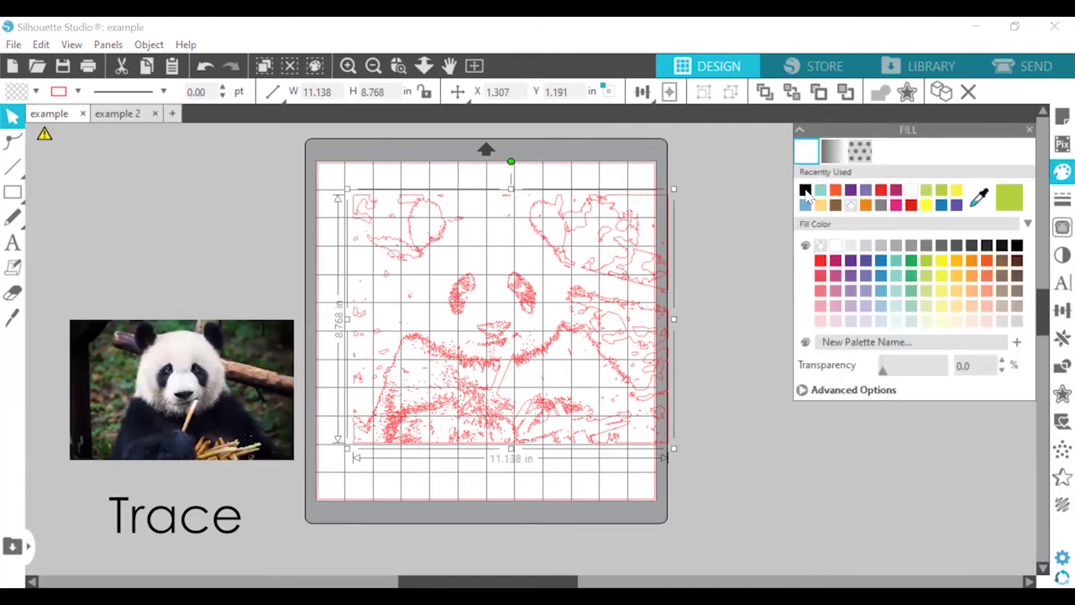
pyautogui.click(804, 189)
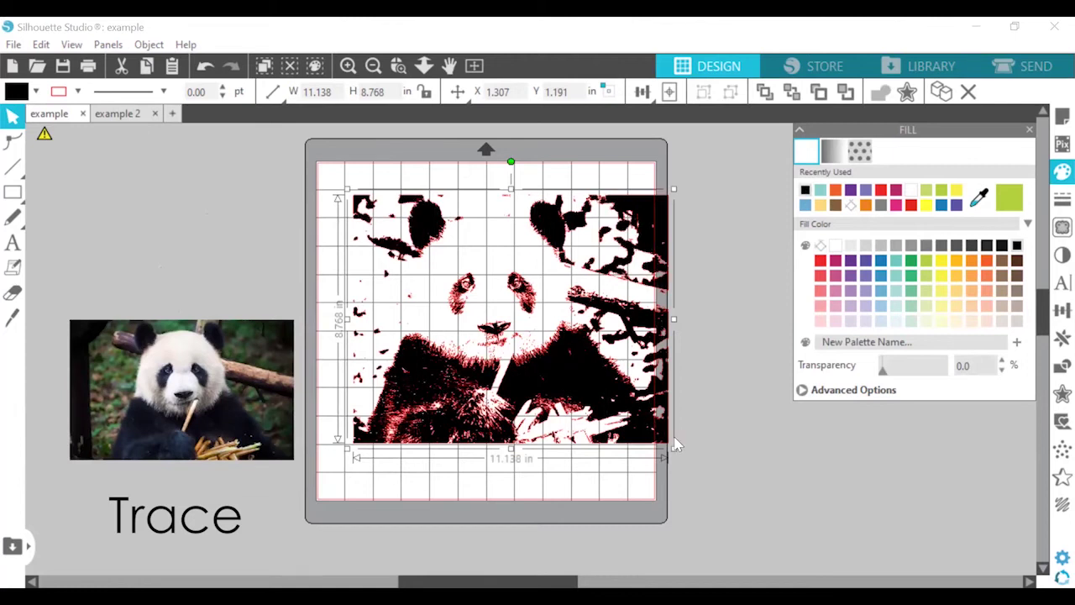
pyautogui.moveTo(372, 203)
pyautogui.mouseDown()
pyautogui.moveTo(503, 310)
pyautogui.moveTo(304, 272)
pyautogui.moveTo(195, 224)
pyautogui.moveTo(199, 236)
pyautogui.mouseUp()
pyautogui.click(336, 269)
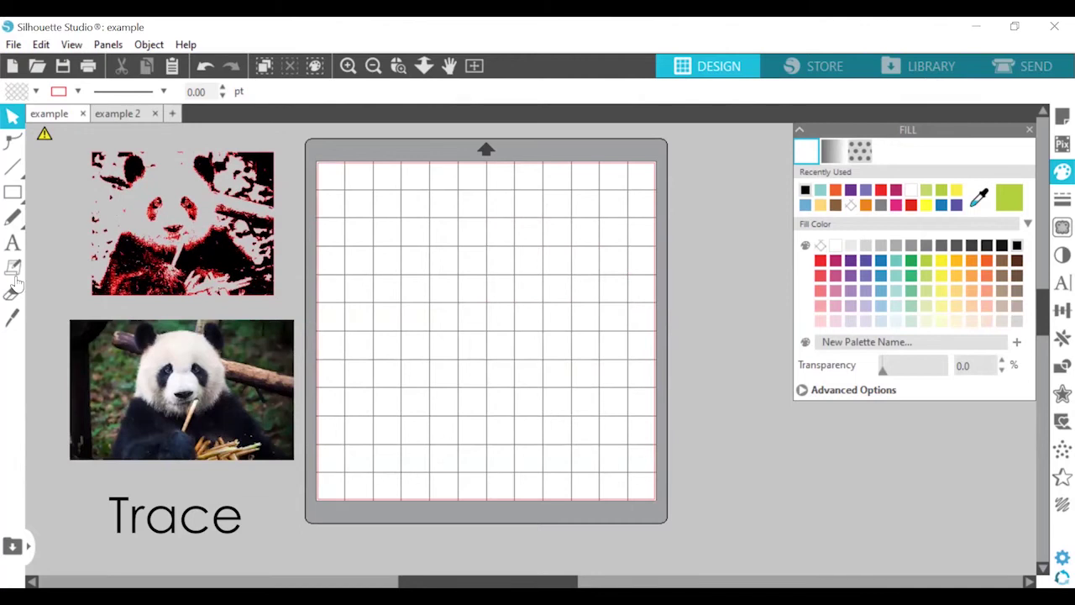
pyautogui.click(184, 294)
# Switch to the browser's panda png image results and copy the Cute Panda Cartoon PNG picture from gallery.yopriceville.com
pyautogui.hotkey('alt', 'Tab')
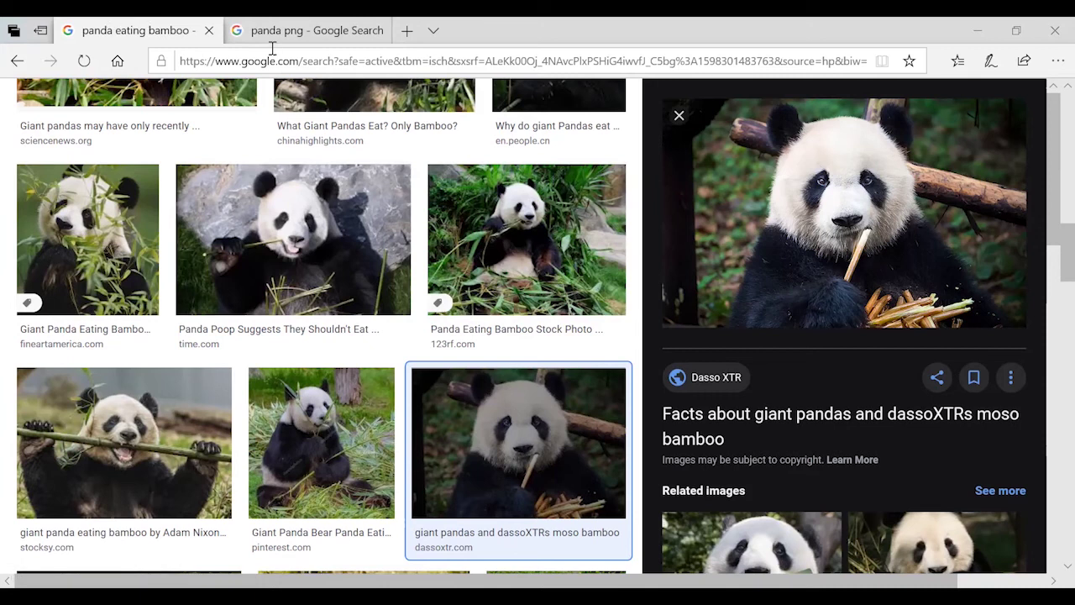
pyautogui.click(294, 26)
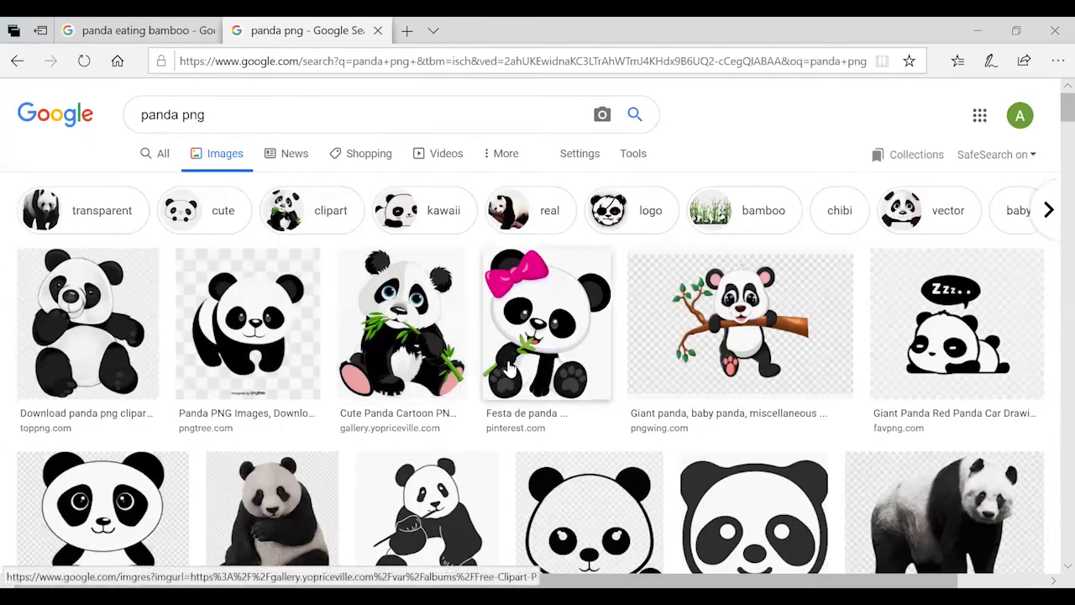
pyautogui.moveTo(254, 115); pyautogui.dragTo(139, 116)
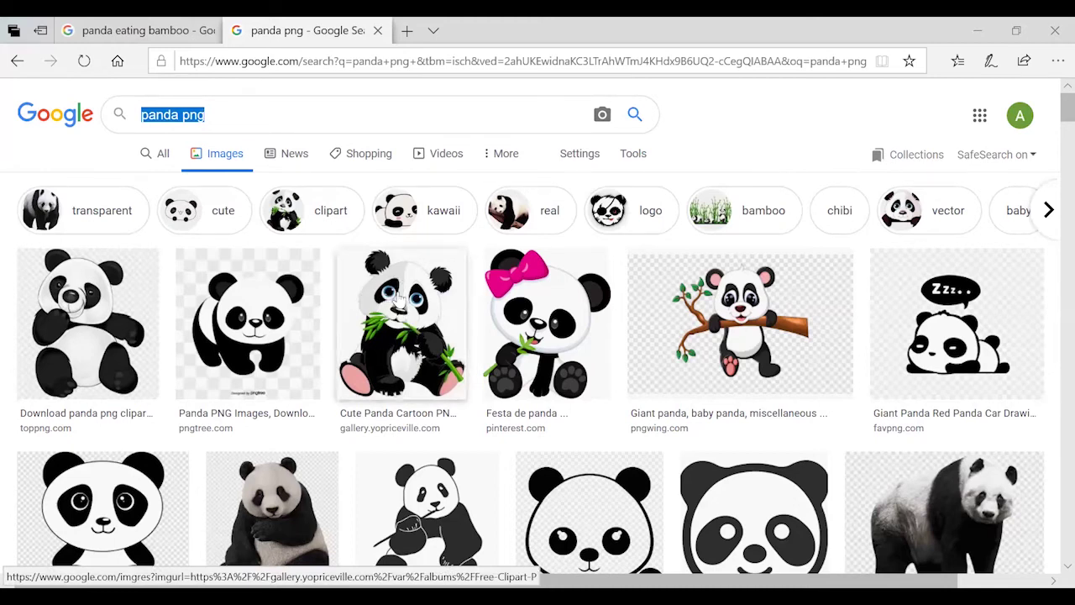
pyautogui.click(362, 323)
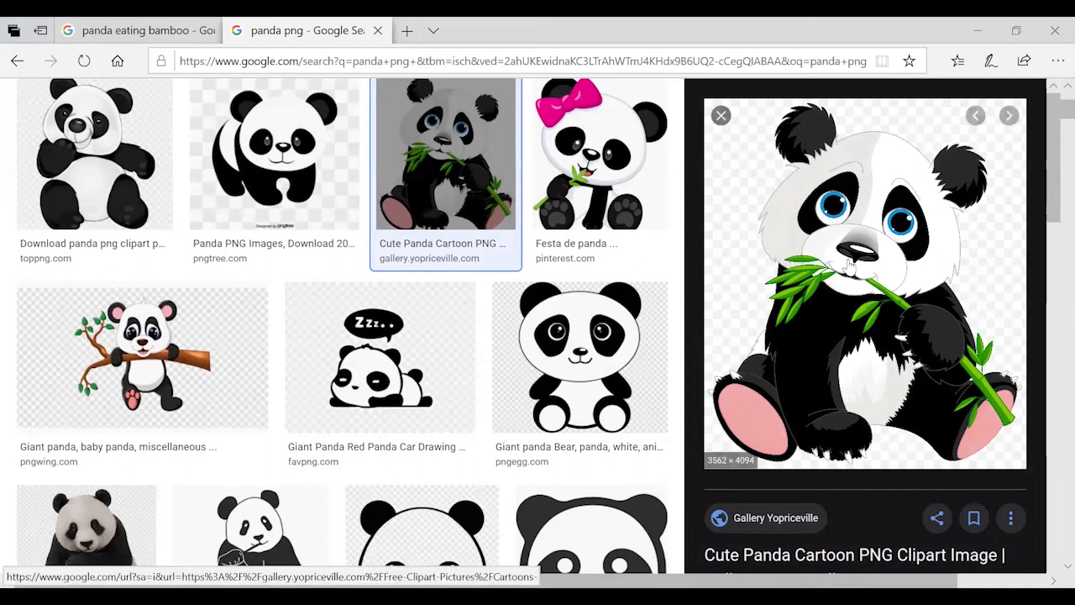
pyautogui.rightClick(849, 267)
pyautogui.click(883, 243)
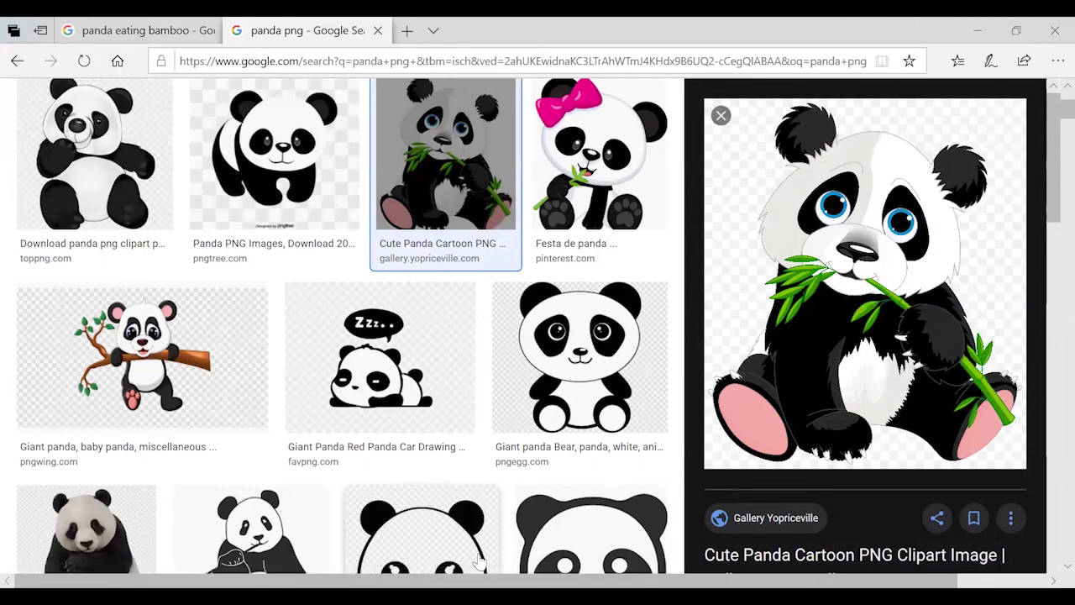
# Return to Silhouette Studio, paste the cartoon panda, scale it down to about 6.55 by 7.53 in and place it on the mat
pyautogui.hotkey('alt', 'Tab')
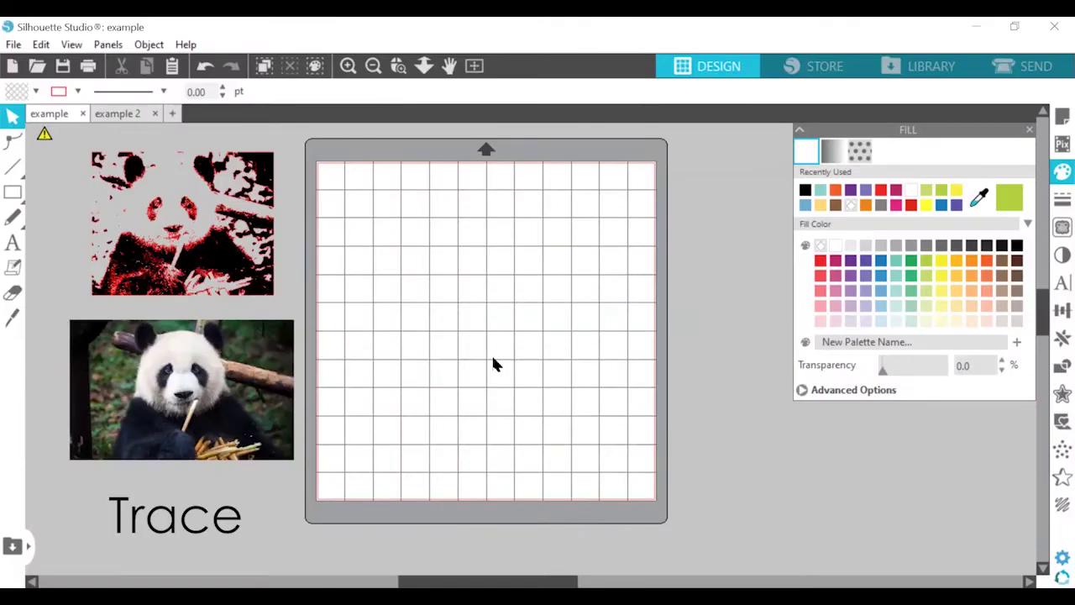
pyautogui.rightClick(493, 358)
pyautogui.click(546, 436)
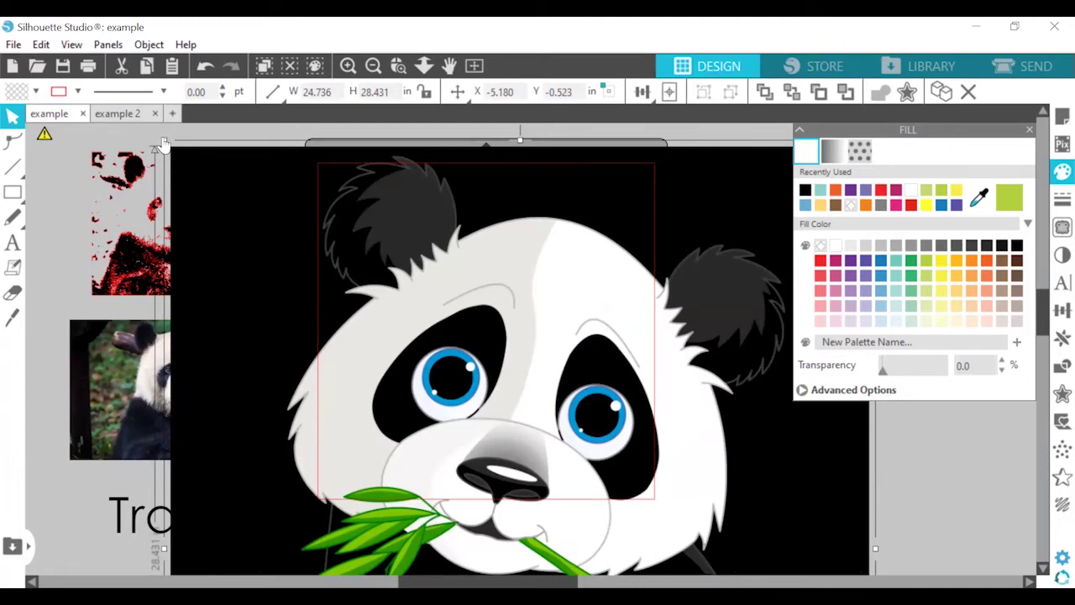
pyautogui.moveTo(163, 137); pyautogui.dragTo(636, 422)
pyautogui.moveTo(700, 544); pyautogui.dragTo(496, 179)
pyautogui.moveTo(295, 162); pyautogui.dragTo(482, 372)
pyautogui.moveTo(538, 429); pyautogui.dragTo(419, 261)
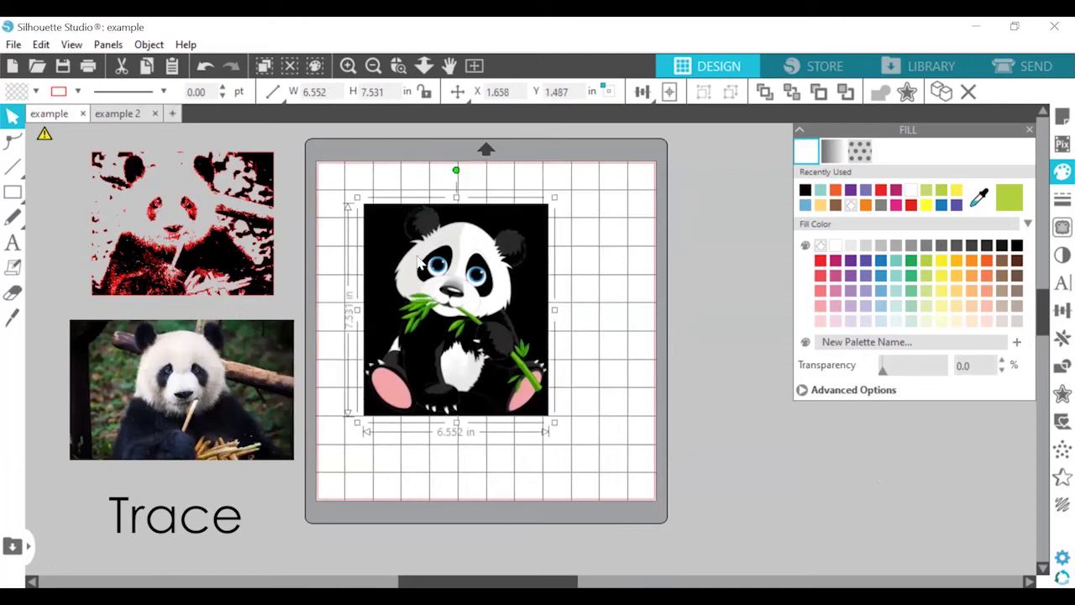
# Frame the cartoon panda with a trace area about 8.91 by 8.85 in and check its solid-fill trace preview
pyautogui.click(1062, 227)
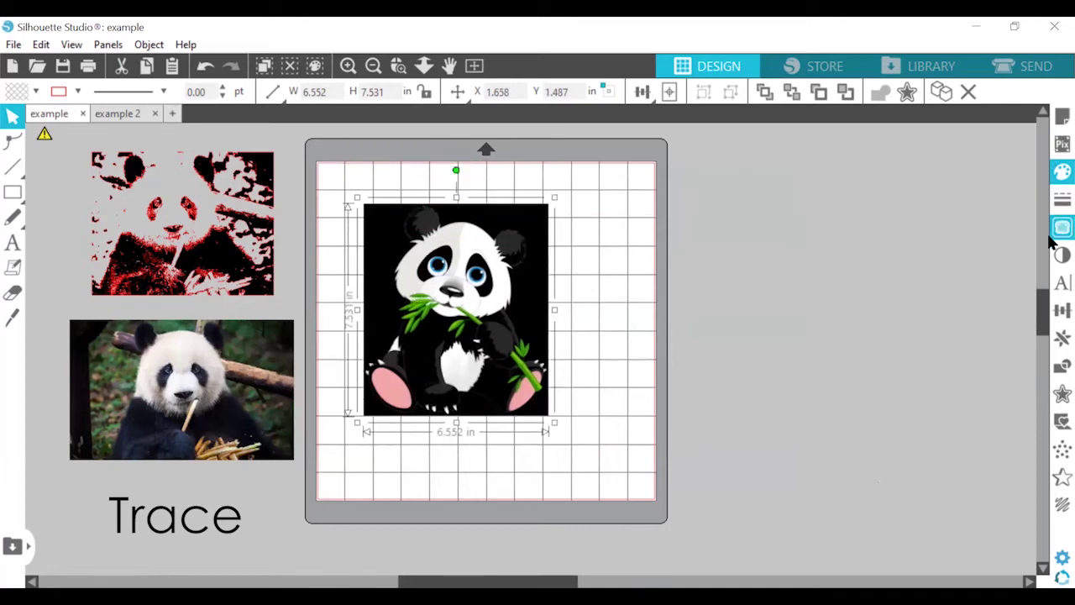
pyautogui.click(866, 199)
pyautogui.moveTo(351, 188); pyautogui.dragTo(604, 438)
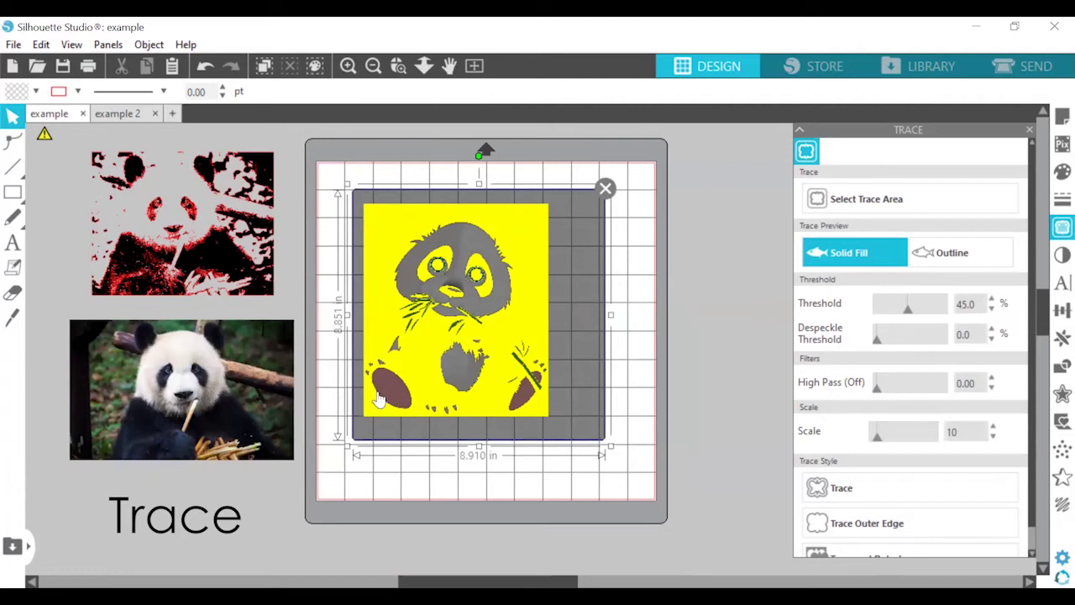
pyautogui.moveTo(528, 371); pyautogui.dragTo(531, 386)
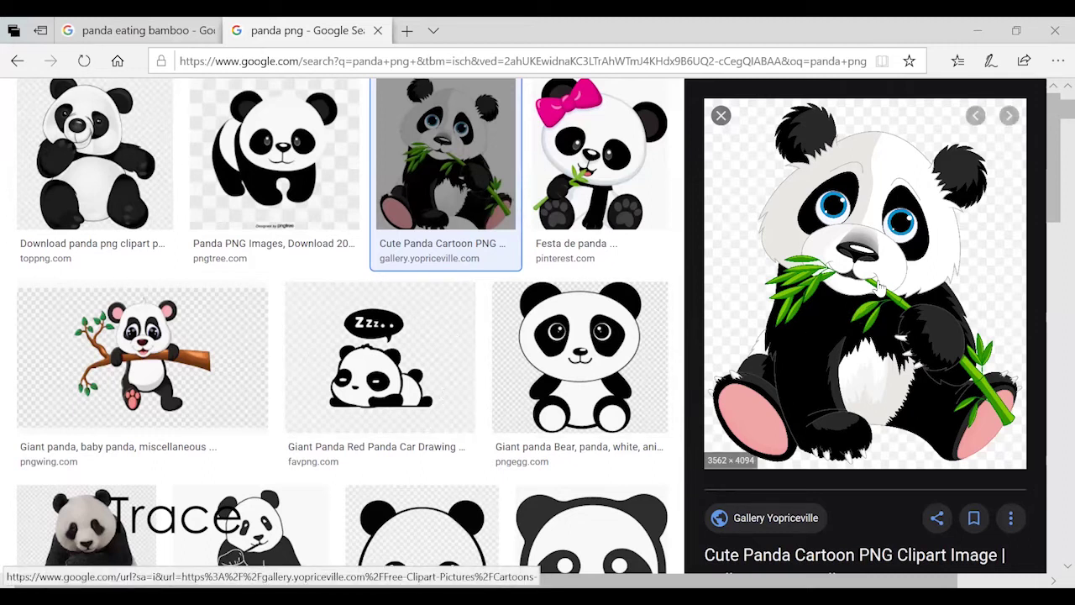
# Fetch the Cute Panda Cartoon PNG picture from the browser's image results again and put away the trace settings
pyautogui.rightClick(879, 287)
pyautogui.click(924, 206)
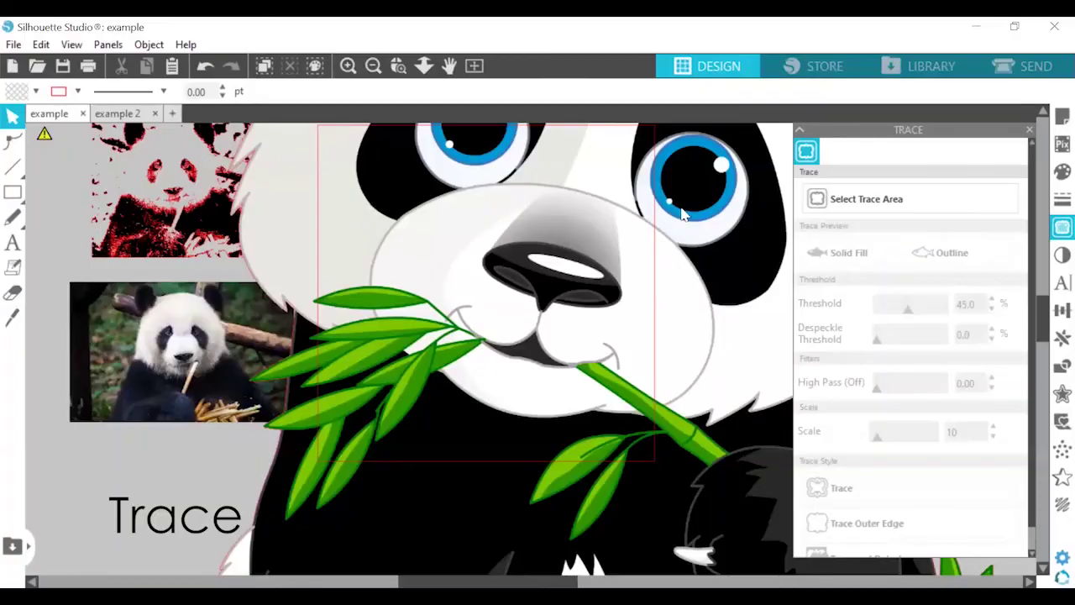
pyautogui.click(1029, 131)
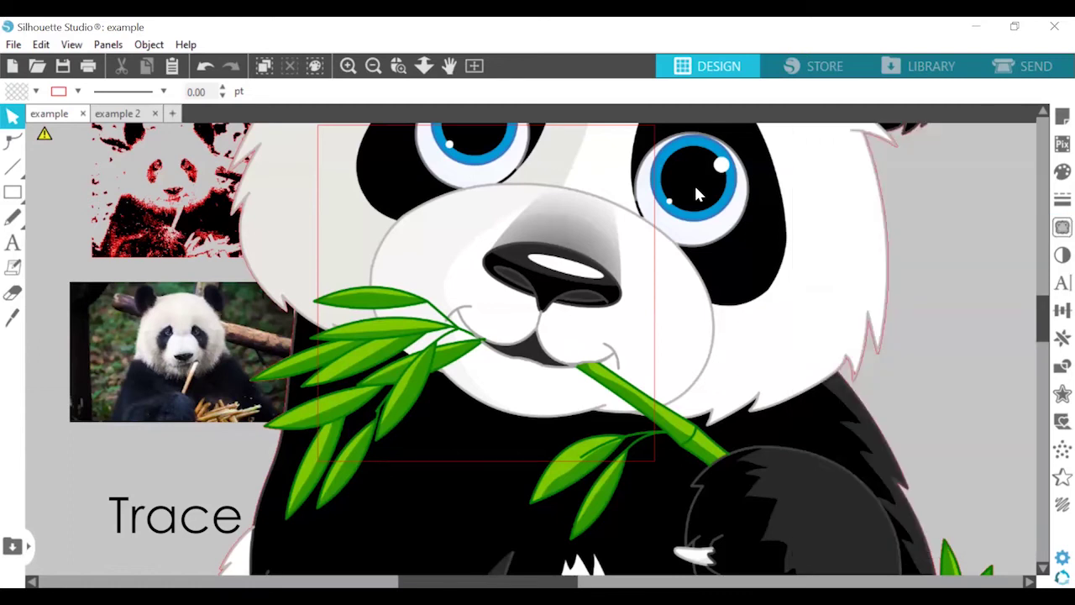
pyautogui.scroll(-8, 694, 183)
pyautogui.scroll(-2, 890, 428)
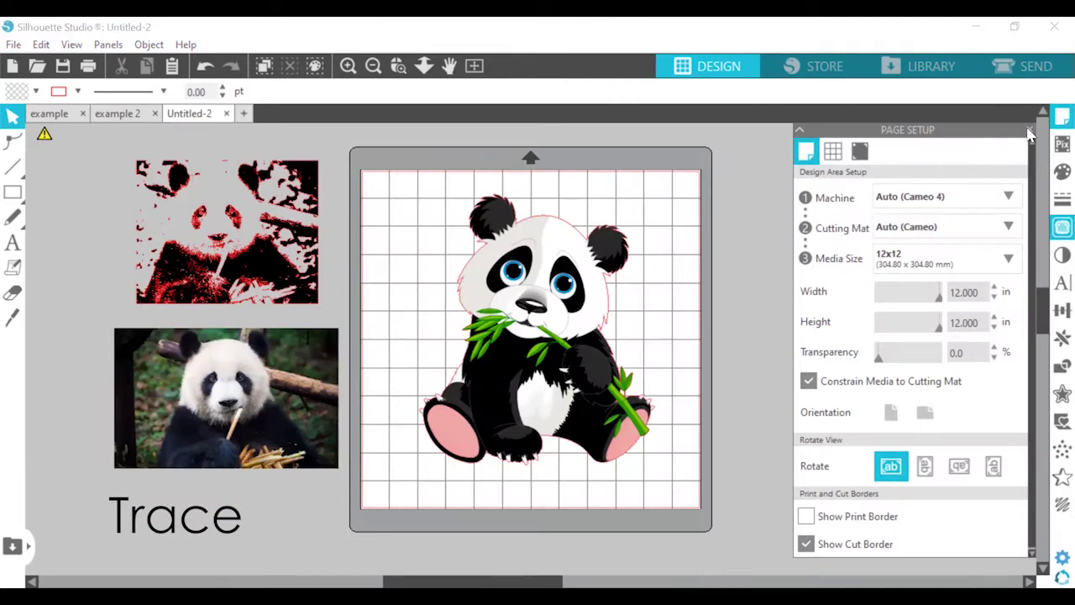
# Put away the page setup options and frame the cartoon panda in Untitled-2 with a trace area about 10.69 by 10.75 in
pyautogui.click(1030, 131)
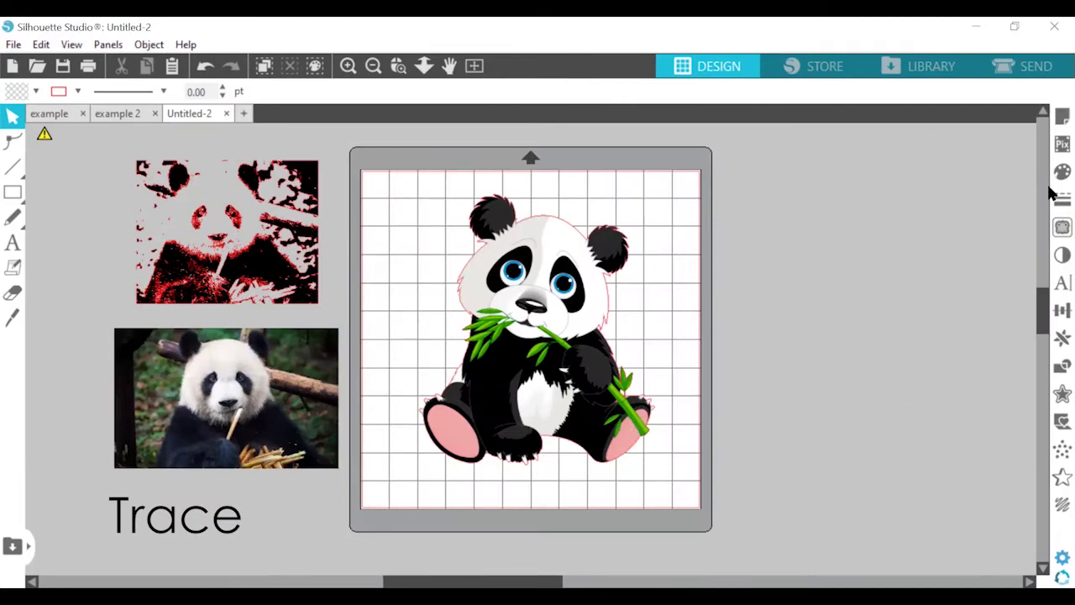
pyautogui.click(1050, 230)
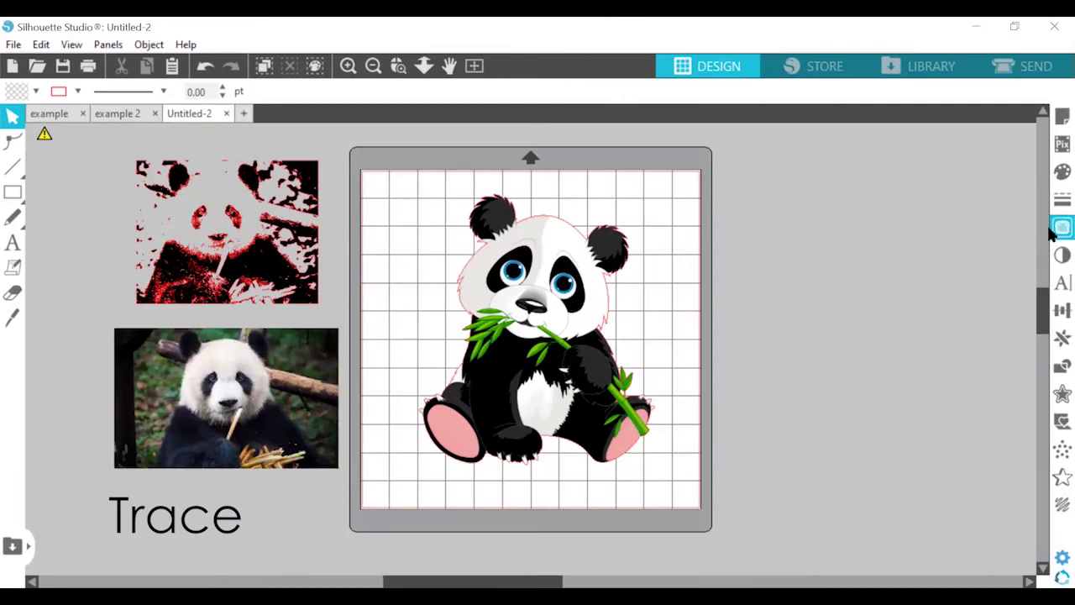
pyautogui.moveTo(394, 182)
pyautogui.mouseDown()
pyautogui.moveTo(715, 523)
pyautogui.moveTo(701, 518)
pyautogui.moveTo(692, 485)
pyautogui.mouseUp()
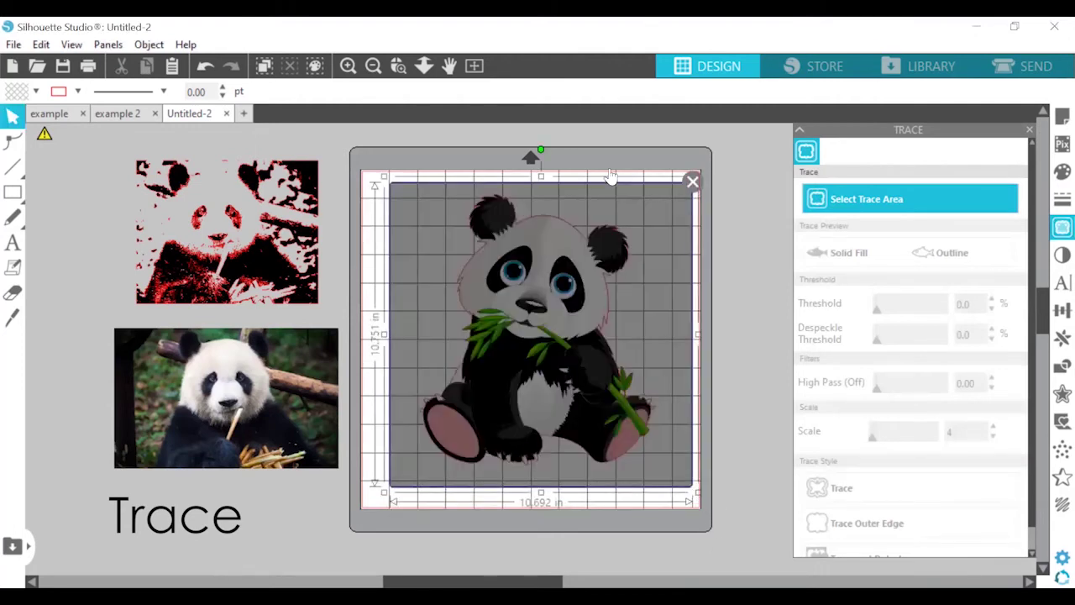
# Trace the cartoon panda with a 48% threshold and move the original picture off its trace lines
pyautogui.scroll(-1, 612, 176)
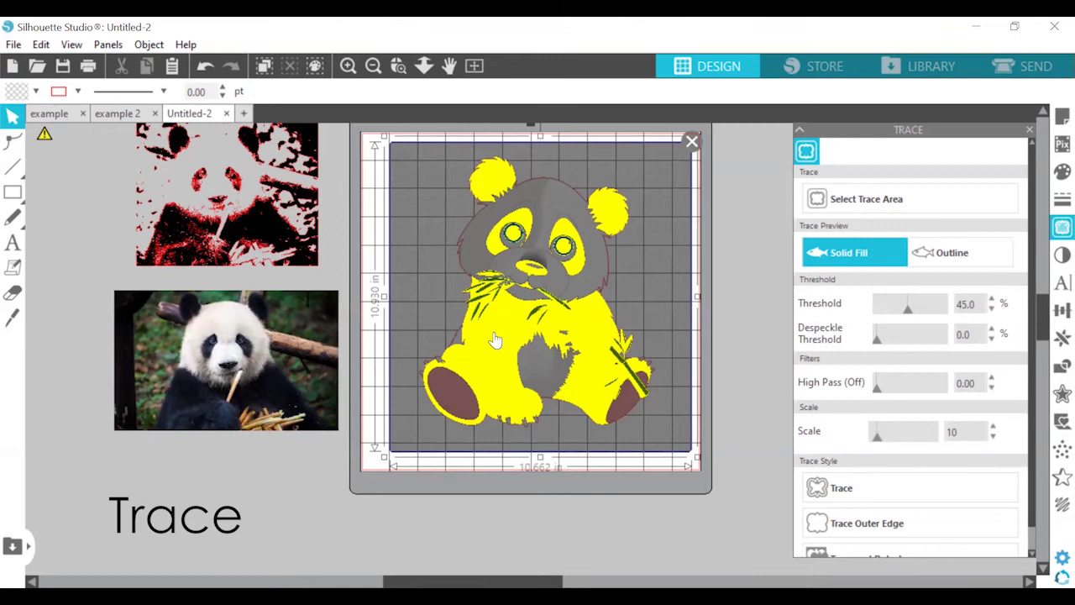
pyautogui.click(874, 491)
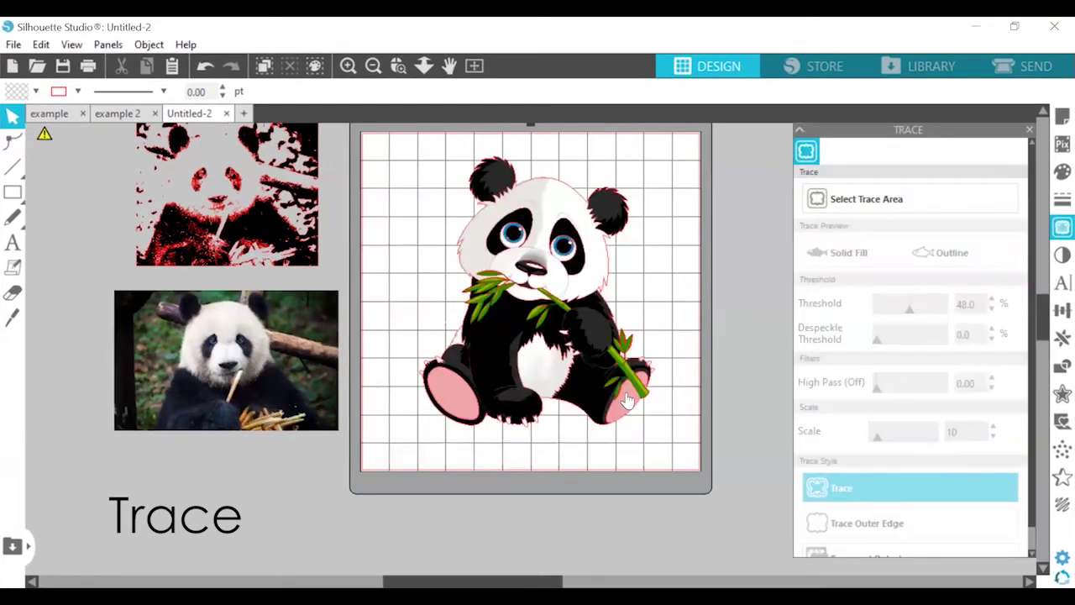
pyautogui.moveTo(603, 284)
pyautogui.mouseDown()
pyautogui.moveTo(477, 295)
pyautogui.moveTo(366, 342)
pyautogui.mouseUp()
pyautogui.click(554, 292)
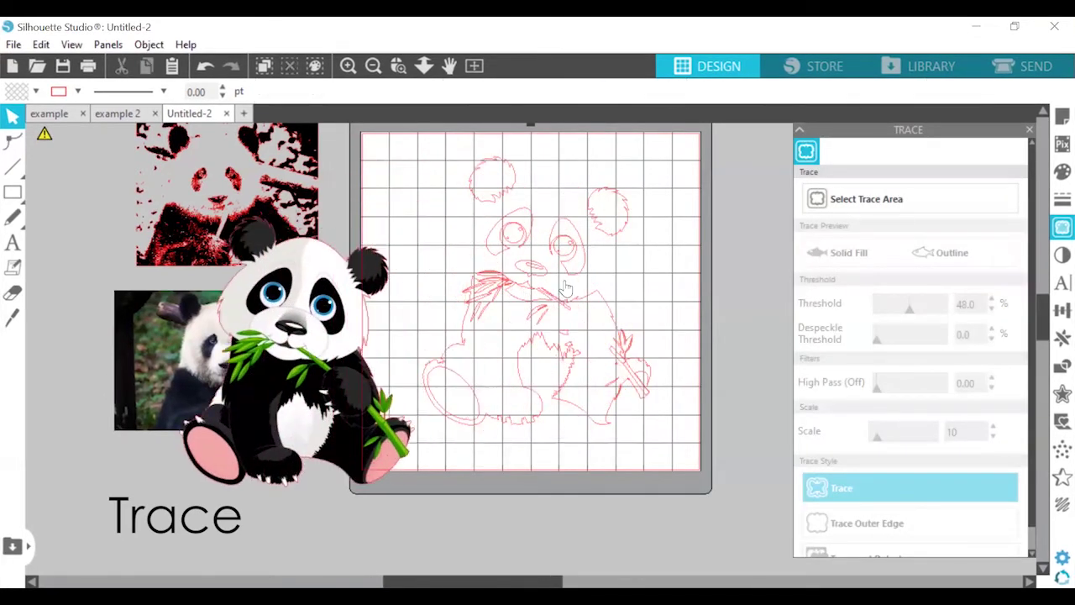
# Fill the traced panda with black and place it, scaled to about 3.89 by 4.58 in, above the cartoon picture
pyautogui.click(1060, 172)
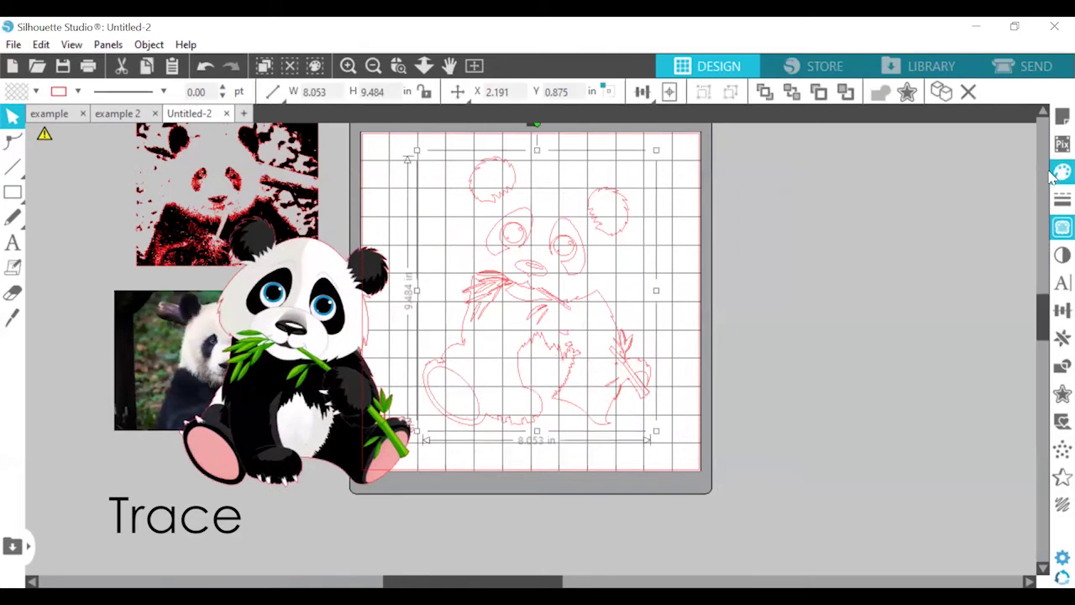
pyautogui.click(804, 190)
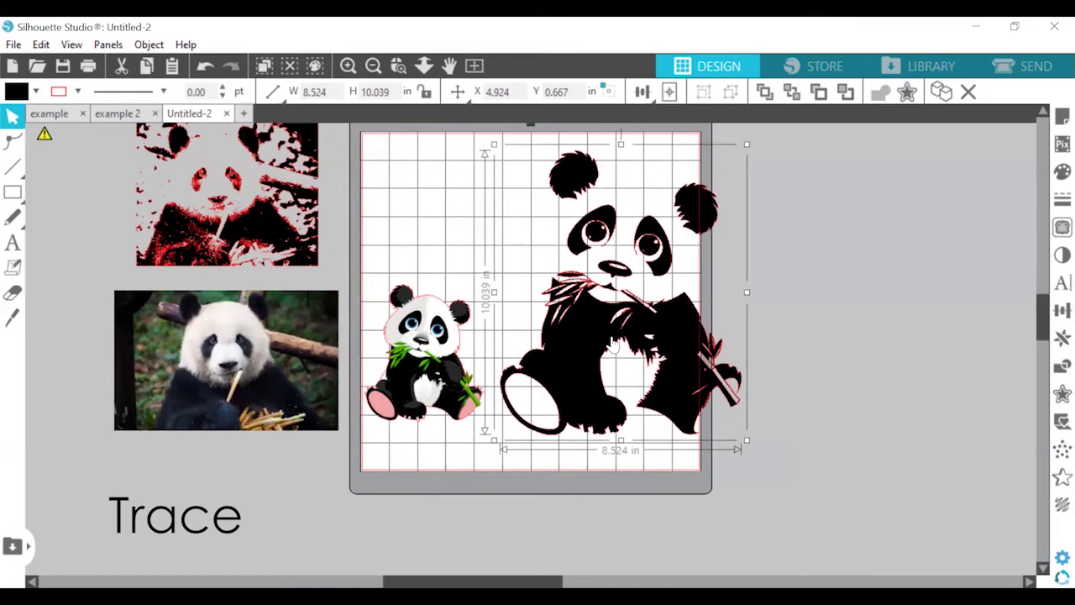
pyautogui.hotkey('ctrl', 'z')
pyautogui.moveTo(556, 252)
pyautogui.mouseDown()
pyautogui.moveTo(446, 227)
pyautogui.moveTo(426, 232)
pyautogui.moveTo(426, 252)
pyautogui.moveTo(429, 237)
pyautogui.mouseUp()
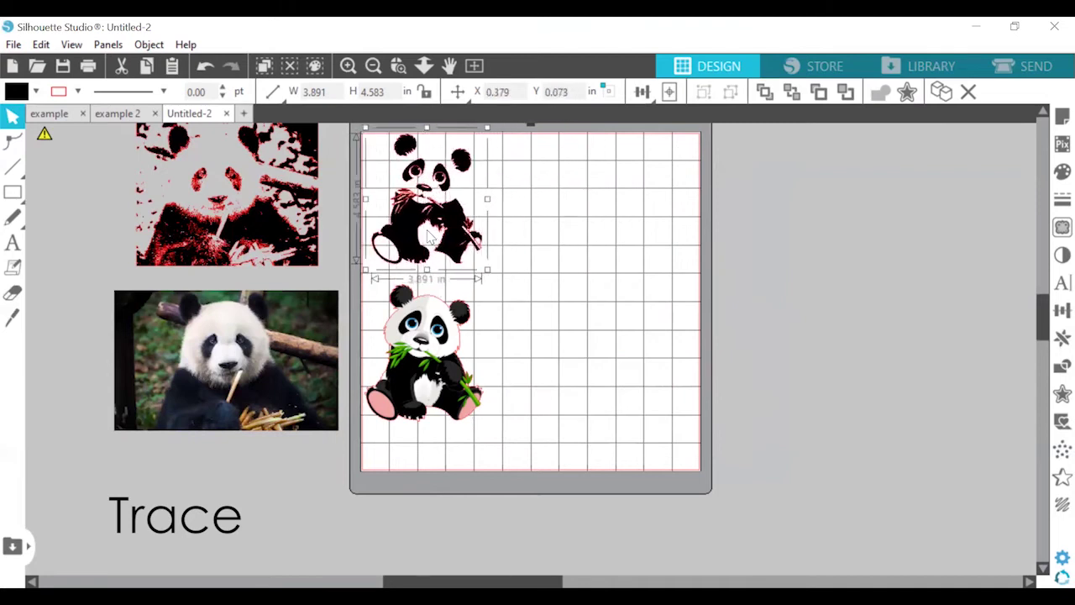
pyautogui.click(516, 230)
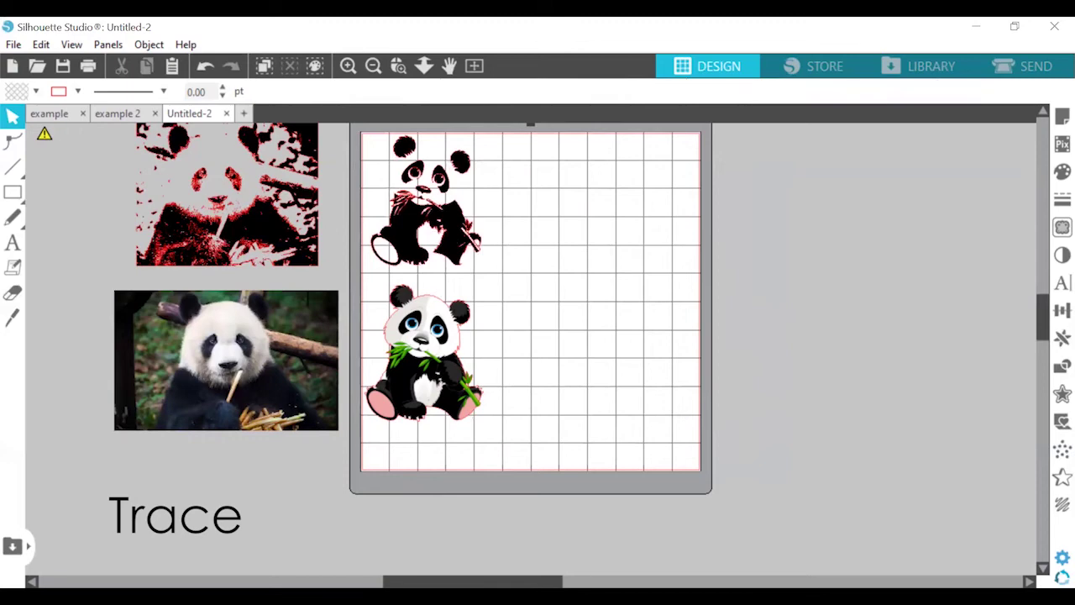
# Bring the Panda chewing vector picture from the browser's image results onto the mat and frame it with a trace area about 9.42 by 11.79 in
pyautogui.hotkey('alt', 'Tab')
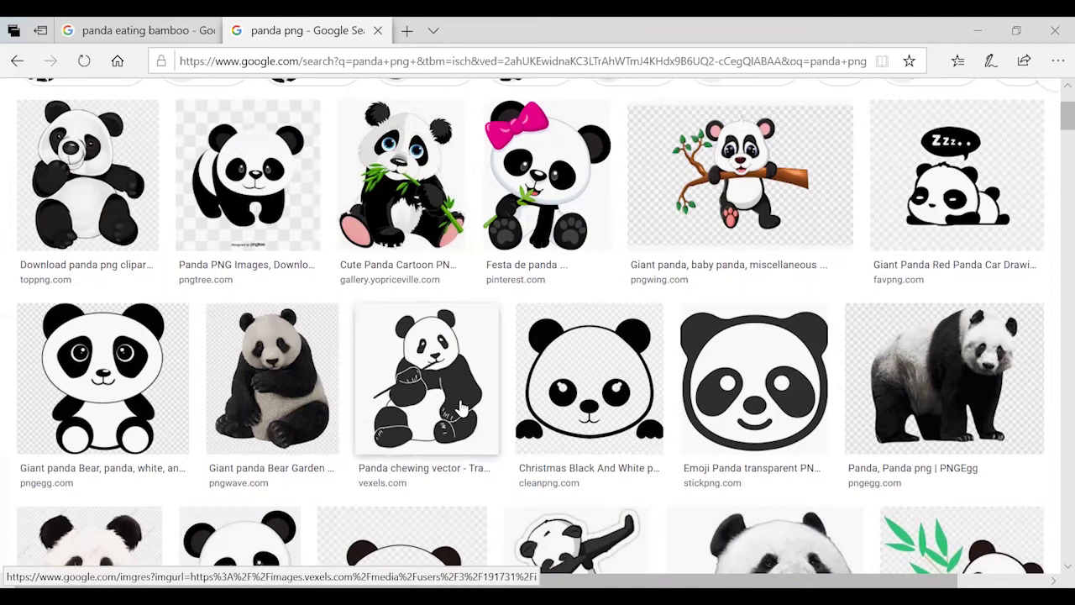
pyautogui.click(429, 351)
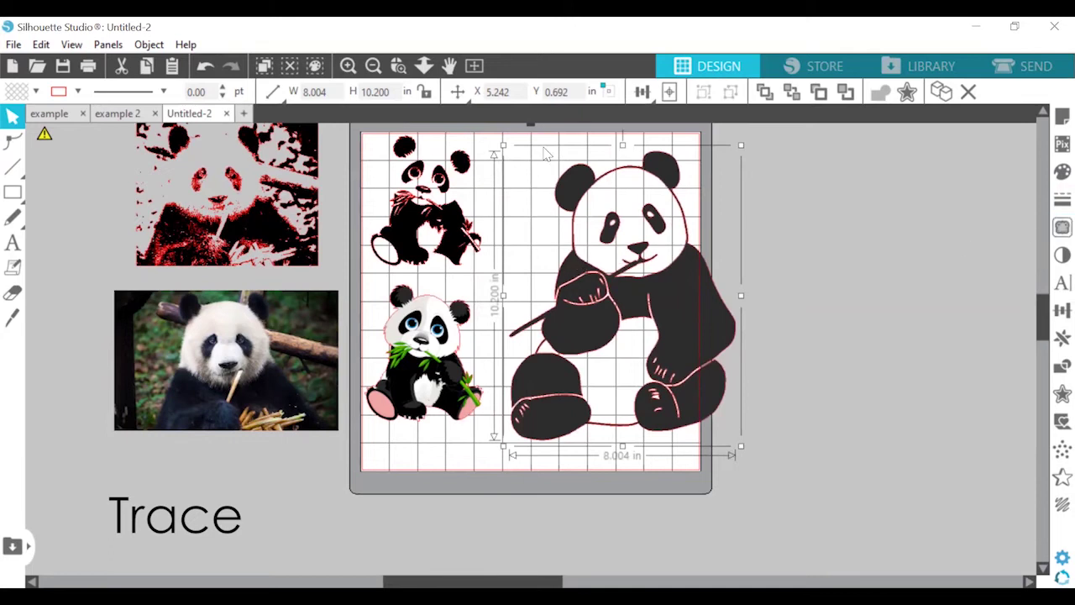
pyautogui.click(1060, 227)
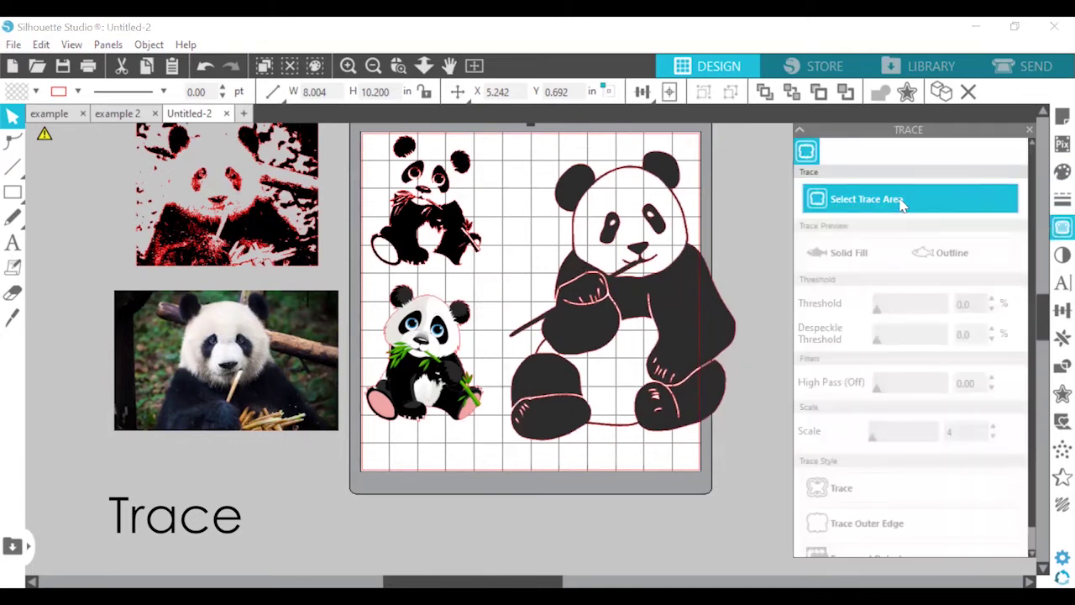
pyautogui.click(900, 199)
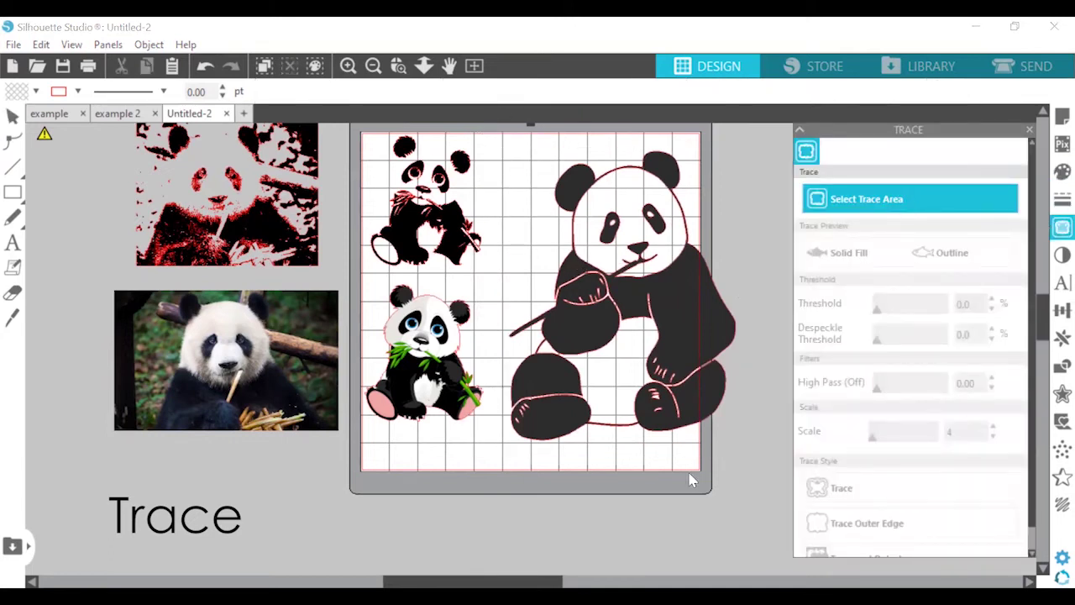
pyautogui.moveTo(494, 127); pyautogui.dragTo(761, 464)
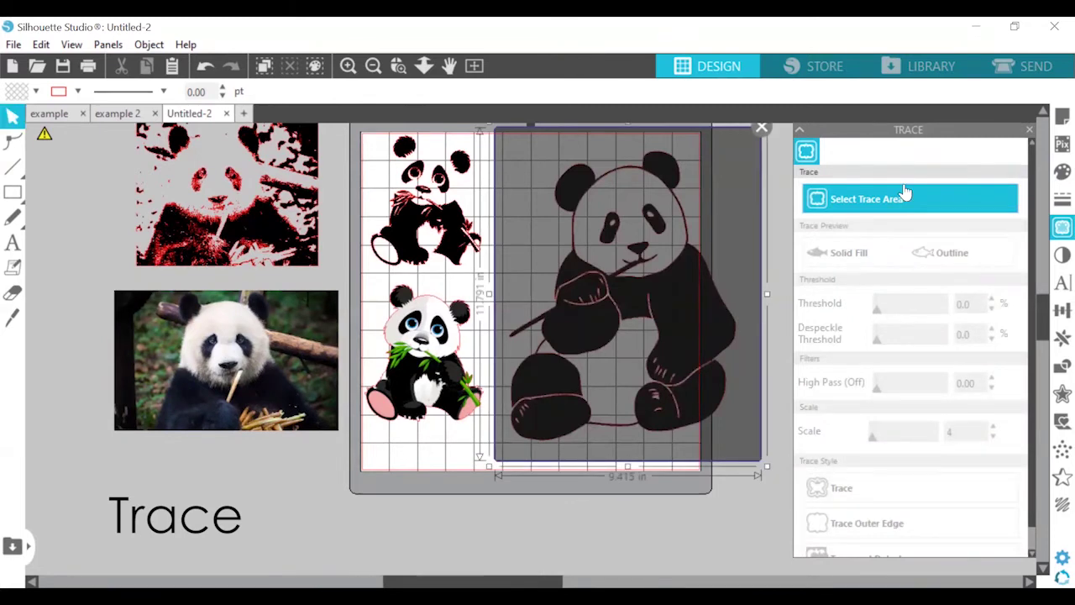
# Trace the black and white panda at a 45% threshold and move the original picture off the mat
pyautogui.click(896, 492)
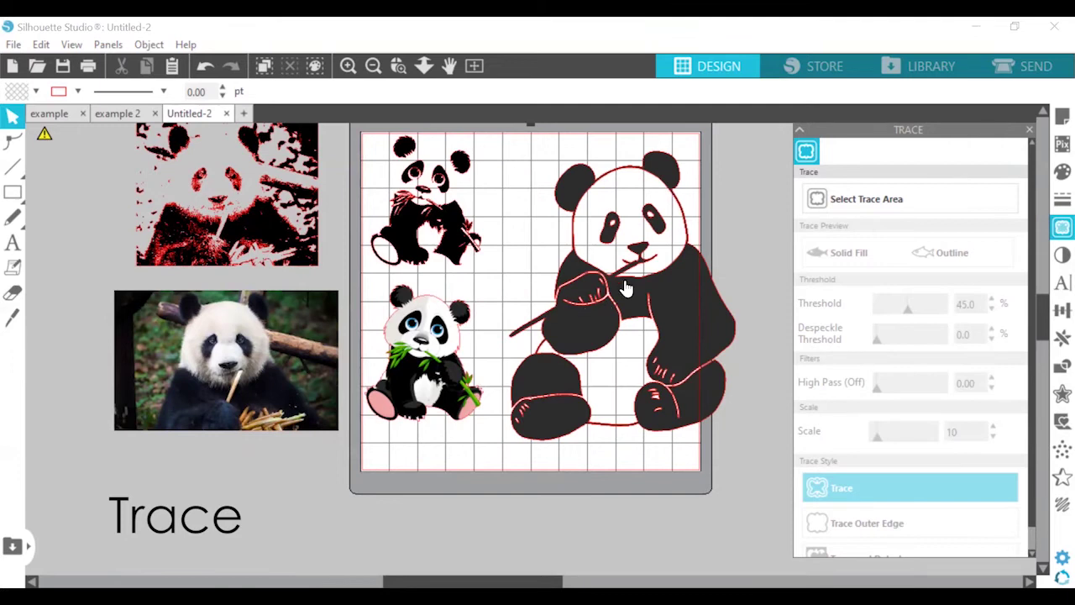
pyautogui.moveTo(645, 288)
pyautogui.mouseDown()
pyautogui.moveTo(881, 293)
pyautogui.moveTo(917, 284)
pyautogui.mouseUp()
pyautogui.click(661, 256)
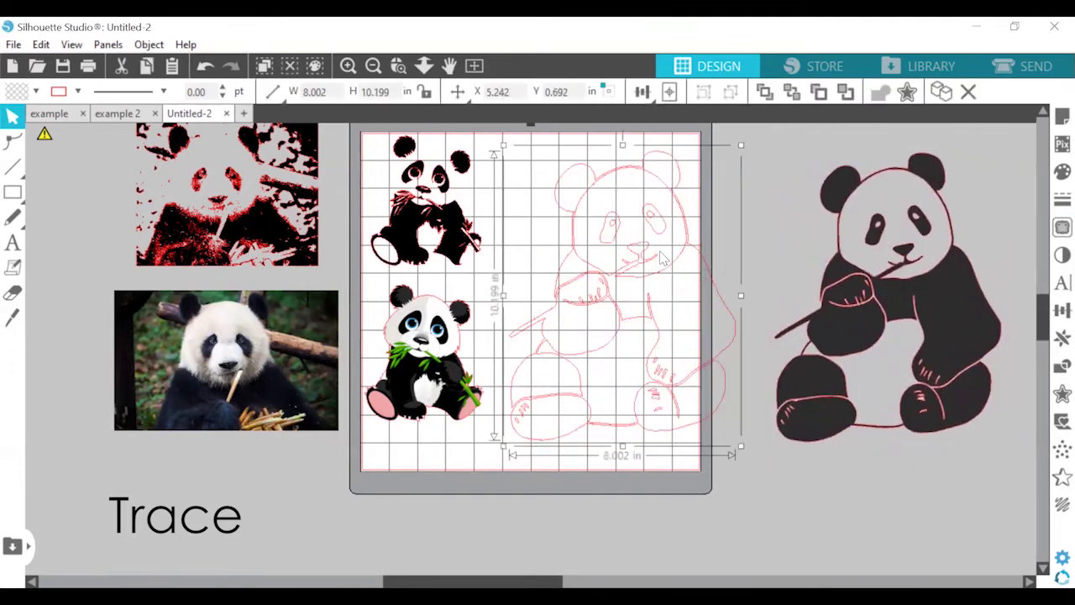
# Fill the new panda trace with black and put away the fill options
pyautogui.click(1057, 174)
pyautogui.click(804, 192)
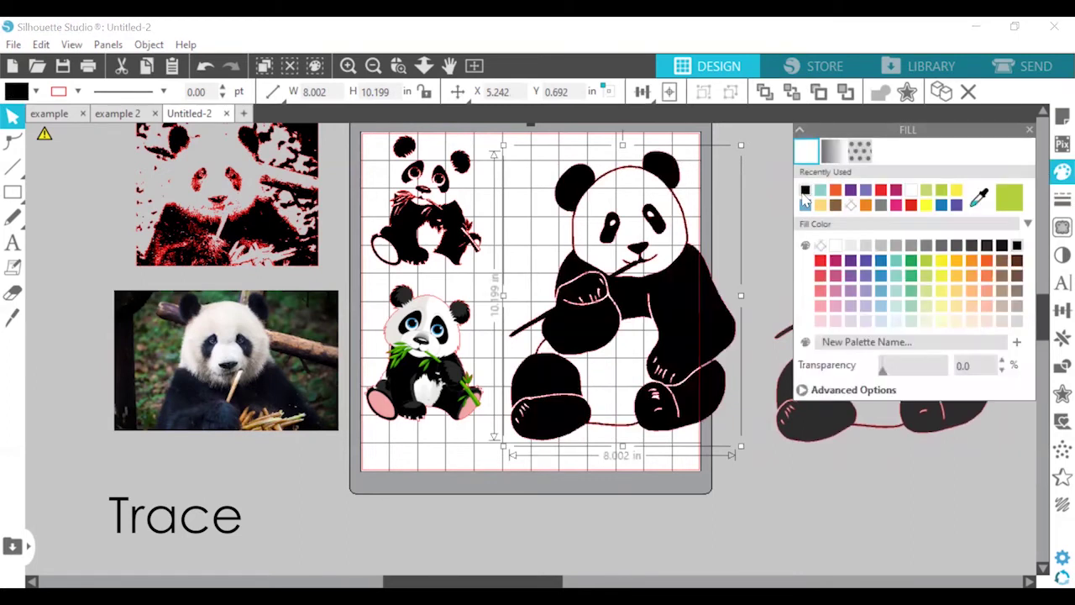
pyautogui.click(747, 232)
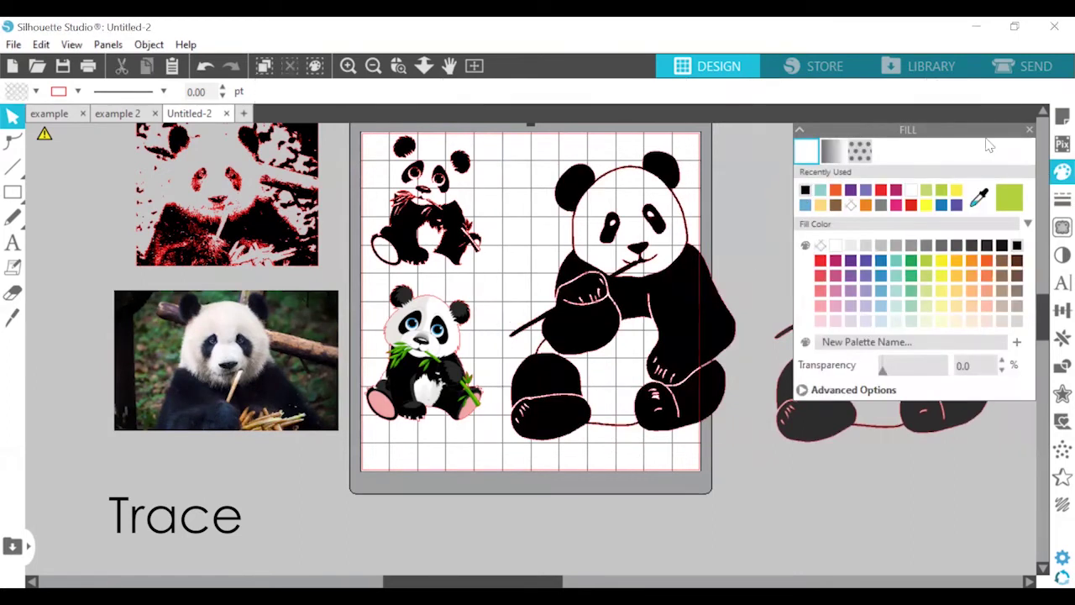
pyautogui.click(1032, 133)
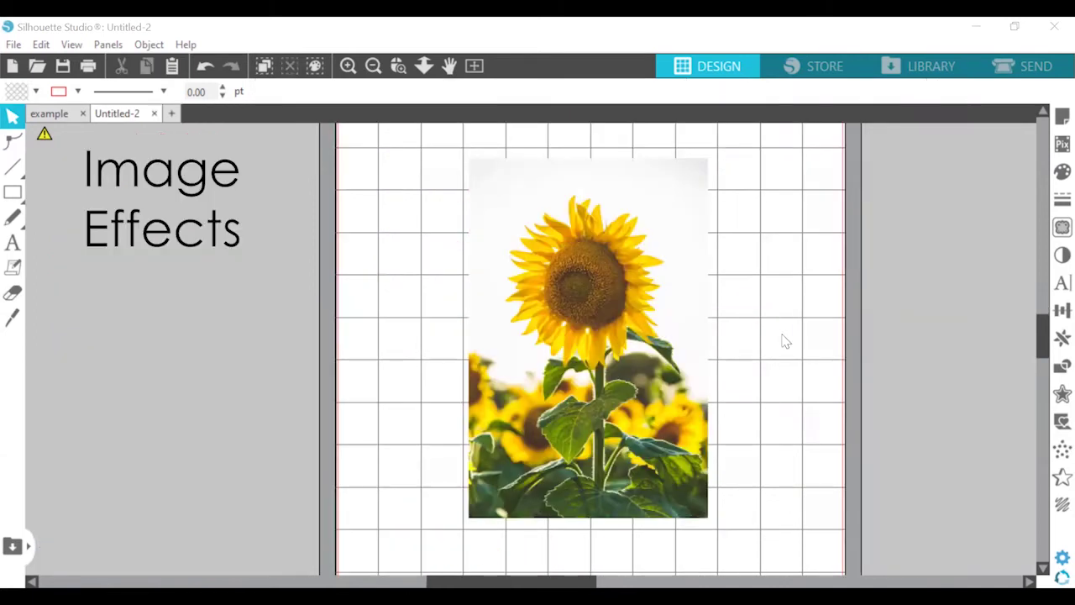
# Preview the Grey Shade effect on the sunflower photo and look through the image effects up to Gamma
pyautogui.click(1060, 254)
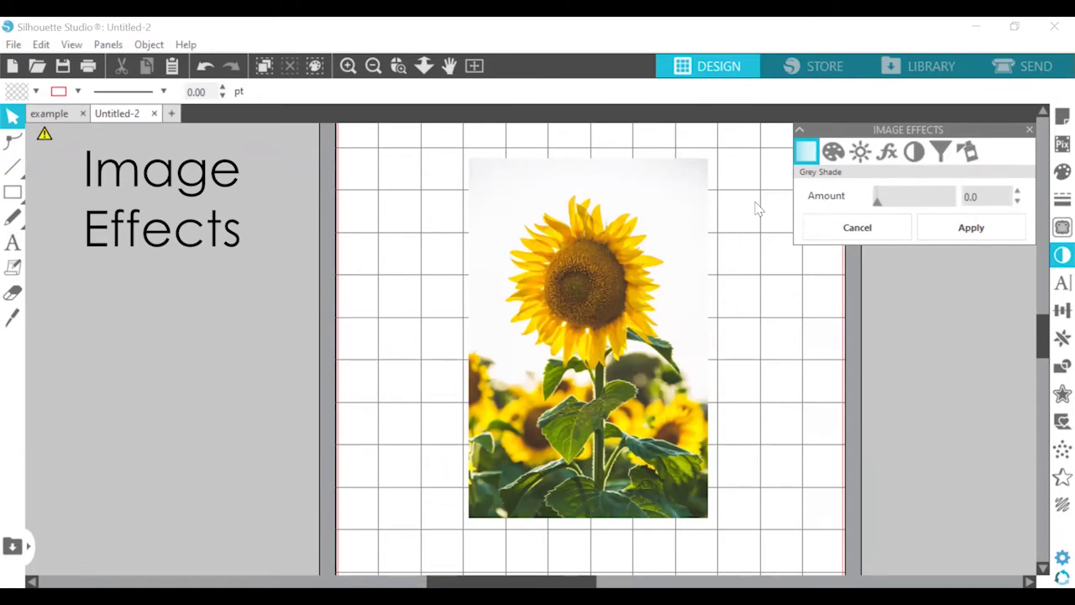
pyautogui.click(663, 250)
pyautogui.moveTo(878, 204); pyautogui.dragTo(909, 267)
pyautogui.click(832, 152)
pyautogui.click(870, 157)
pyautogui.click(887, 151)
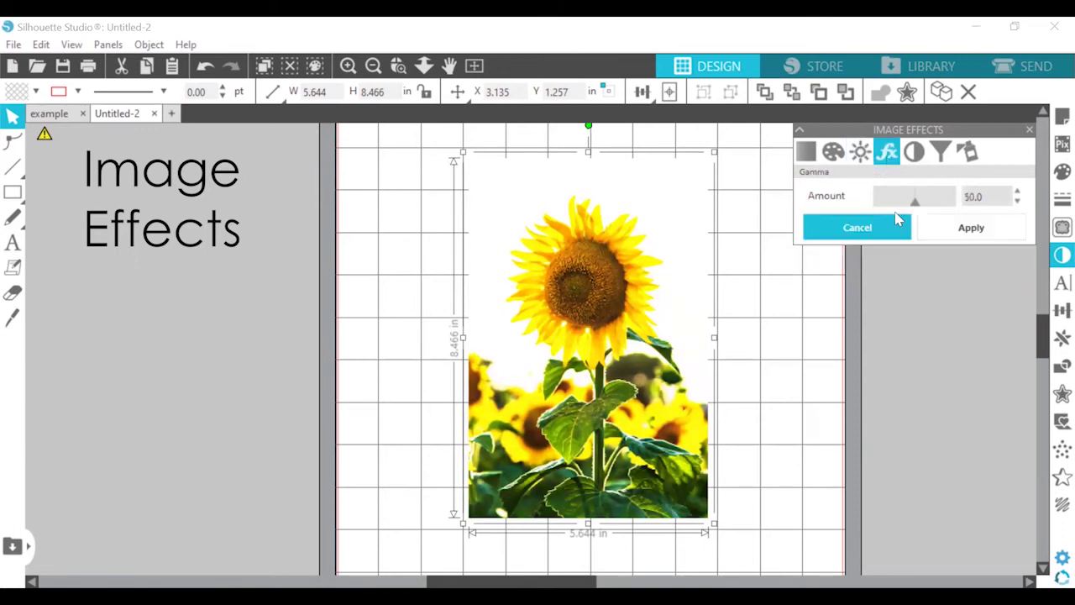
# Preview a changed Gamma amount on the sunflower photo and look through the remaining image effects
pyautogui.moveTo(921, 205); pyautogui.dragTo(866, 266)
pyautogui.click(921, 158)
pyautogui.click(942, 161)
pyautogui.click(968, 159)
pyautogui.click(690, 347)
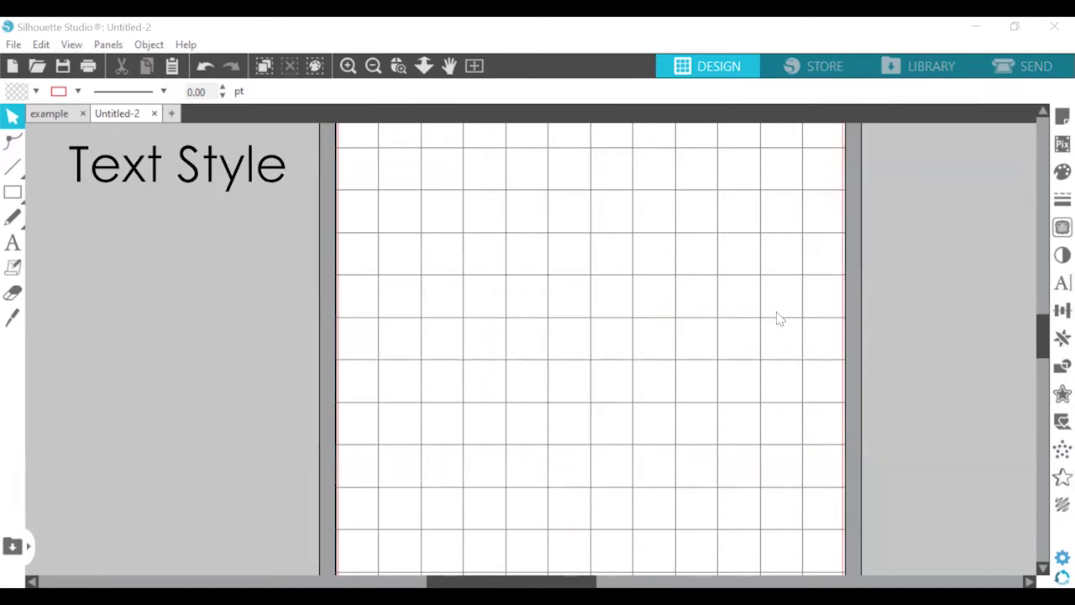
# Show the text style options and add the text "Hello" to the mat in 72 pt Arial
pyautogui.click(1062, 284)
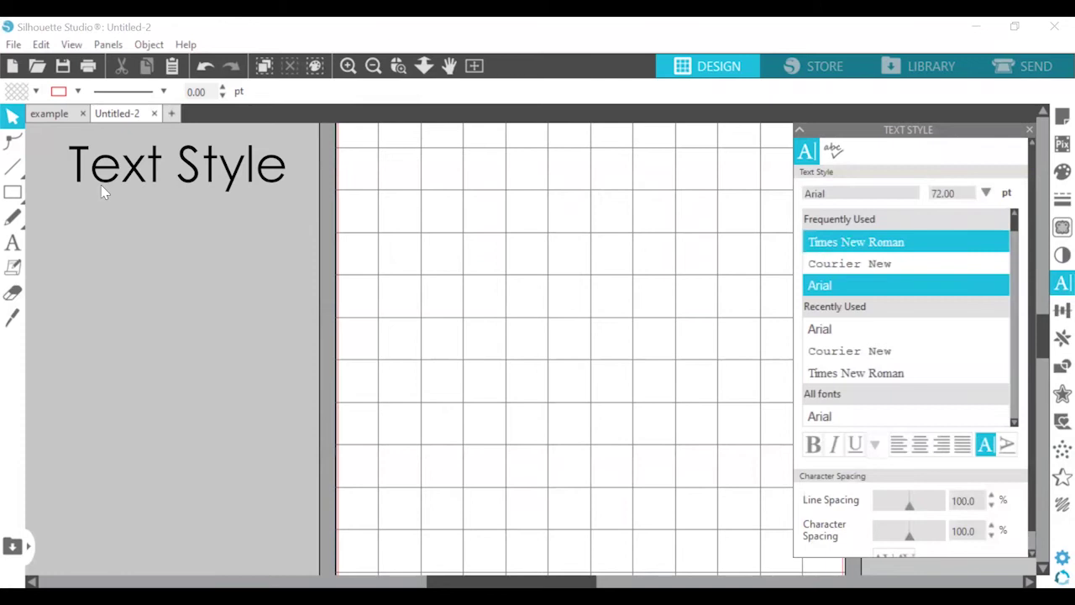
pyautogui.press('t')
pyautogui.click(449, 248)
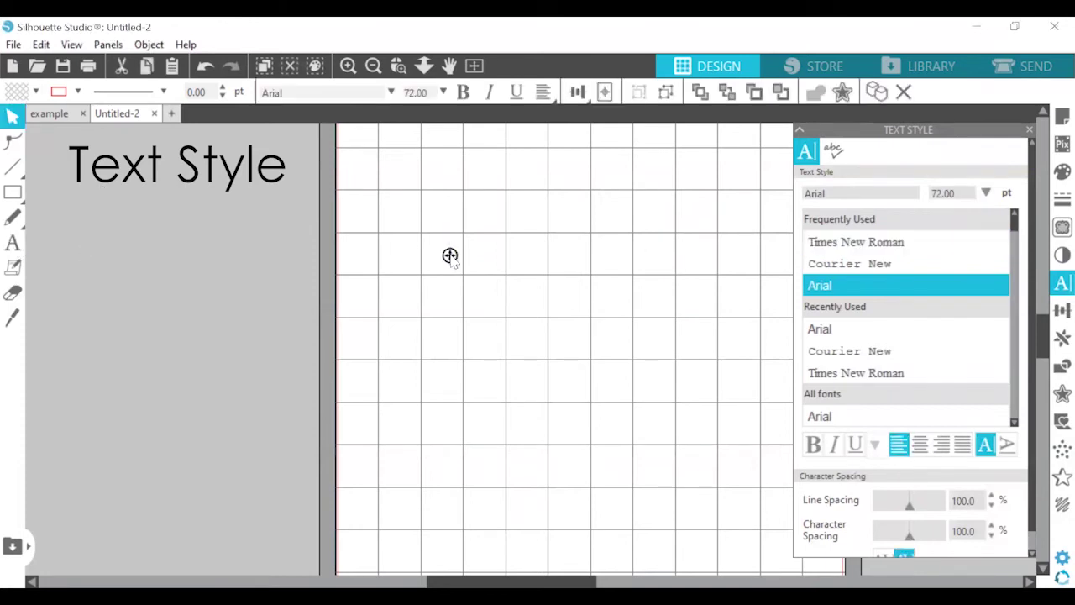
pyautogui.write('Hello')
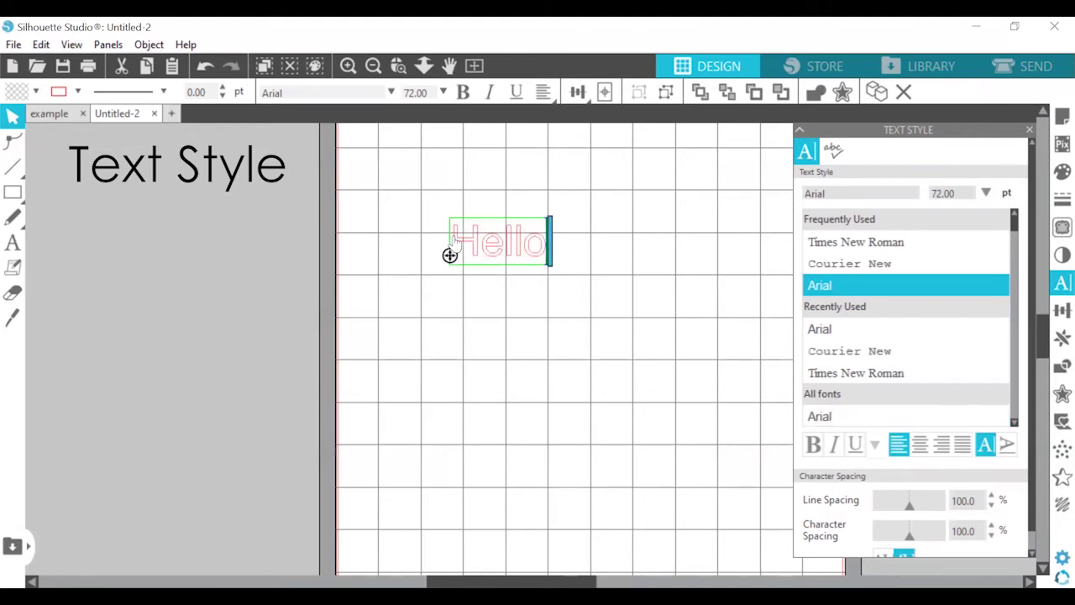
# Select the Hello text and step through the available fonts from Baskerville Old Face, settling on Consolas
pyautogui.moveTo(468, 240); pyautogui.dragTo(566, 243)
pyautogui.scroll(-6, 941, 311)
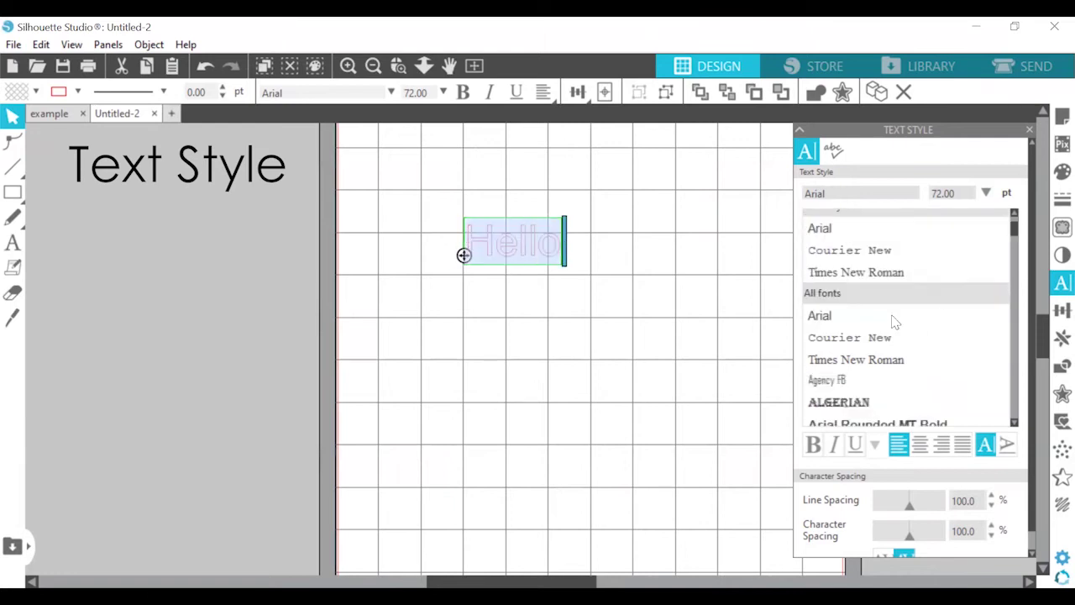
pyautogui.click(895, 322)
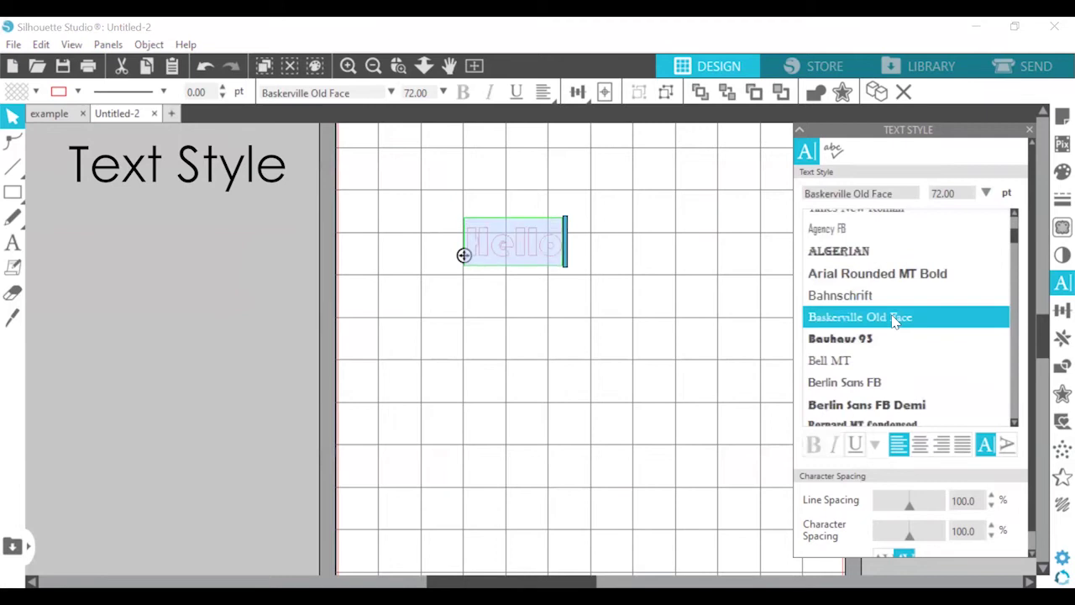
pyautogui.press('Down')
pyautogui.press('Down')
pyautogui.press('Down')
pyautogui.press('Down')
pyautogui.press('Down')
pyautogui.press('Down')
pyautogui.press('Down')
pyautogui.press('Down')
pyautogui.press('Down')
pyautogui.press('Down')
pyautogui.press('Down')
pyautogui.press('Down')
pyautogui.press('Down')
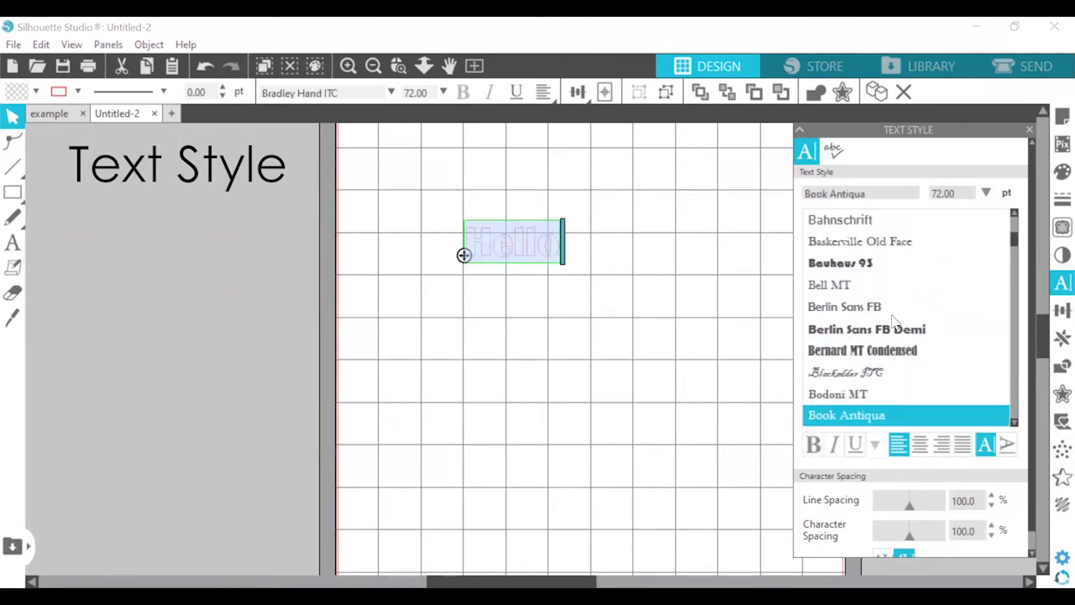
pyautogui.press('Down')
pyautogui.press('Down')
pyautogui.press('Down')
pyautogui.press('Down')
pyautogui.press('Down')
pyautogui.press('Down')
pyautogui.press('Down')
pyautogui.press('Down')
pyautogui.press('Down')
pyautogui.press('Down')
pyautogui.press('Down')
pyautogui.press('Down')
pyautogui.press('Down')
pyautogui.press('Down')
pyautogui.press('Down')
pyautogui.press('Down')
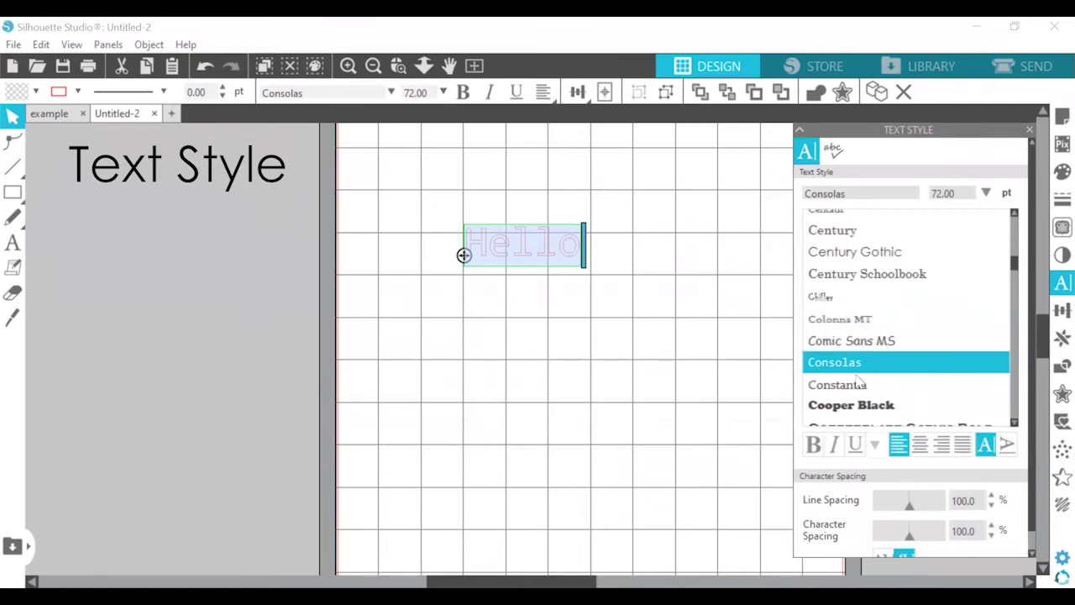
# Try bold, italic and underline on the Hello text, switching each style off again
pyautogui.click(815, 447)
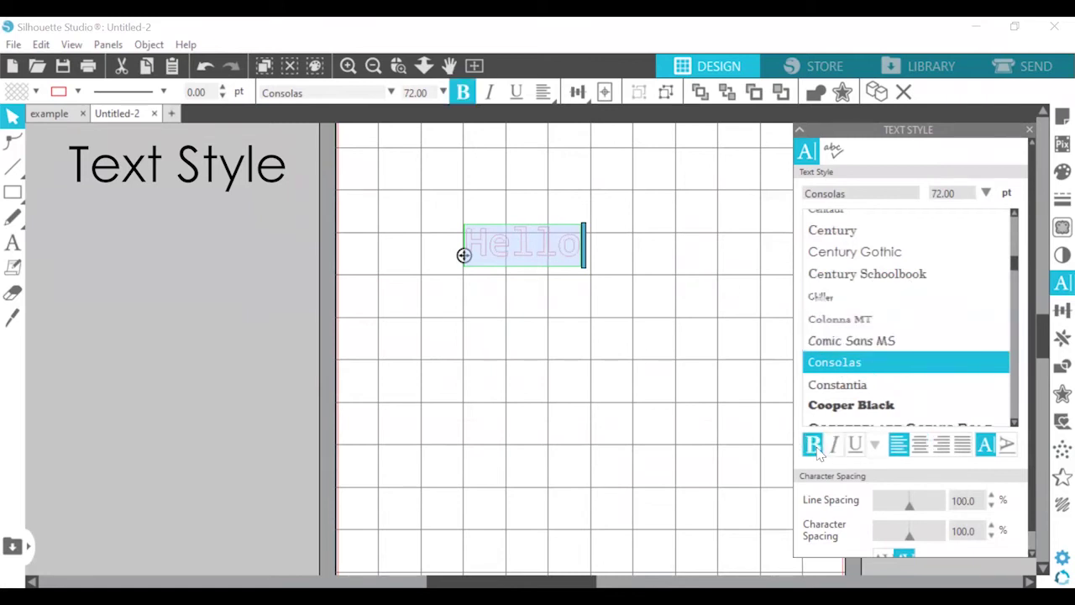
pyautogui.click(813, 447)
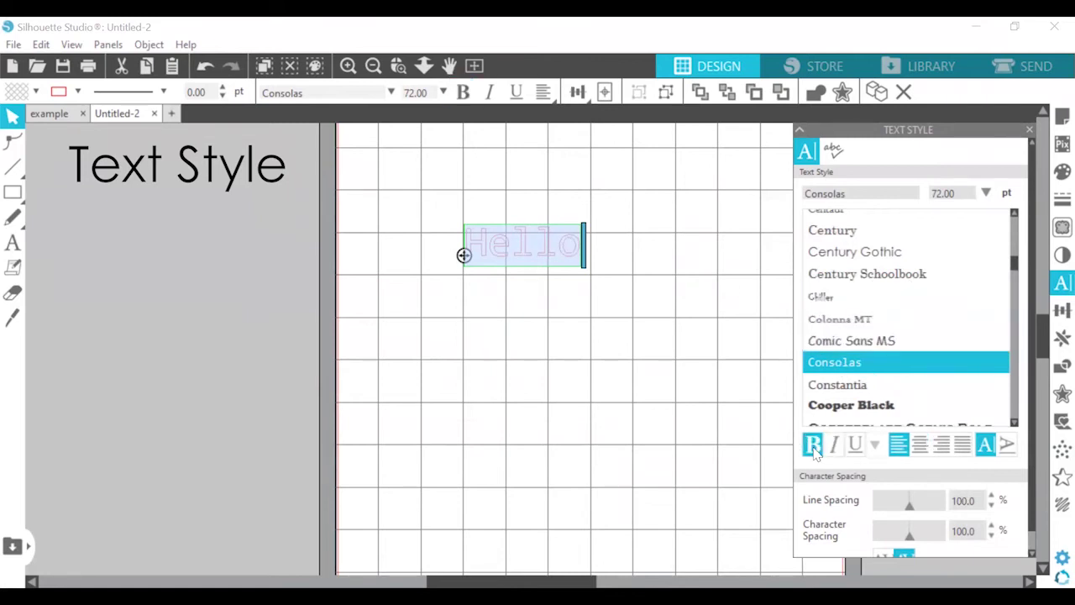
pyautogui.click(834, 447)
pyautogui.click(834, 447)
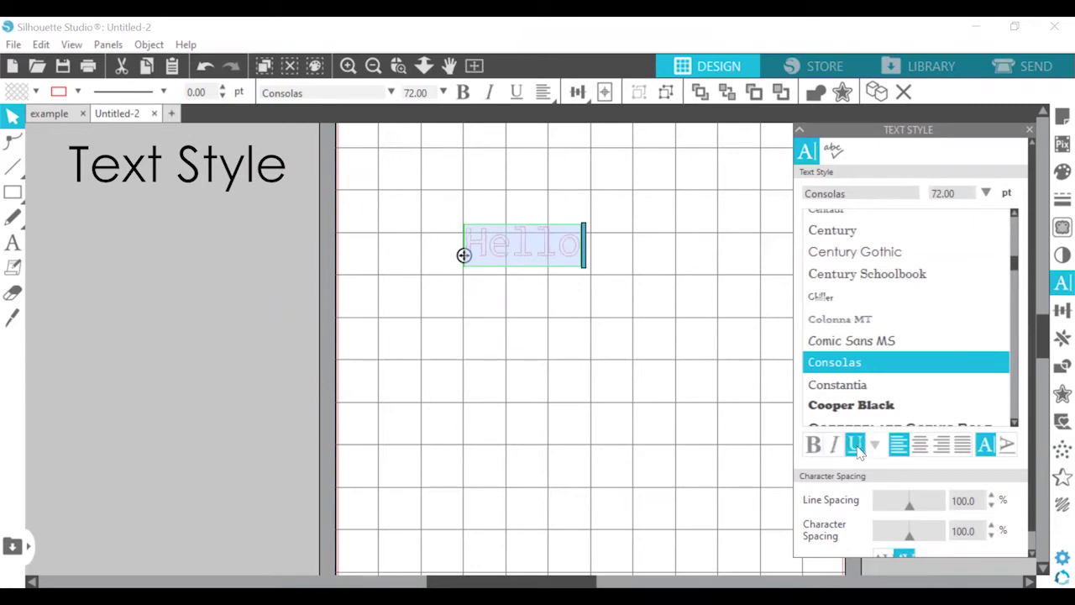
pyautogui.click(856, 447)
pyautogui.click(856, 447)
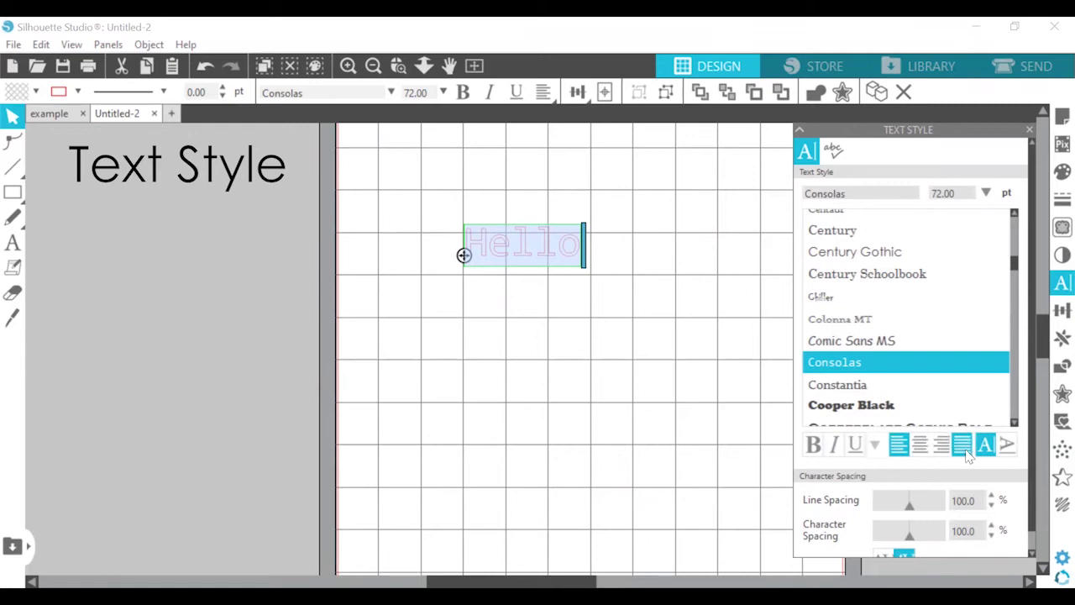
# Justify the "Hello there" text and try a line spacing of 120% with a character spacing of 90%
pyautogui.click(922, 447)
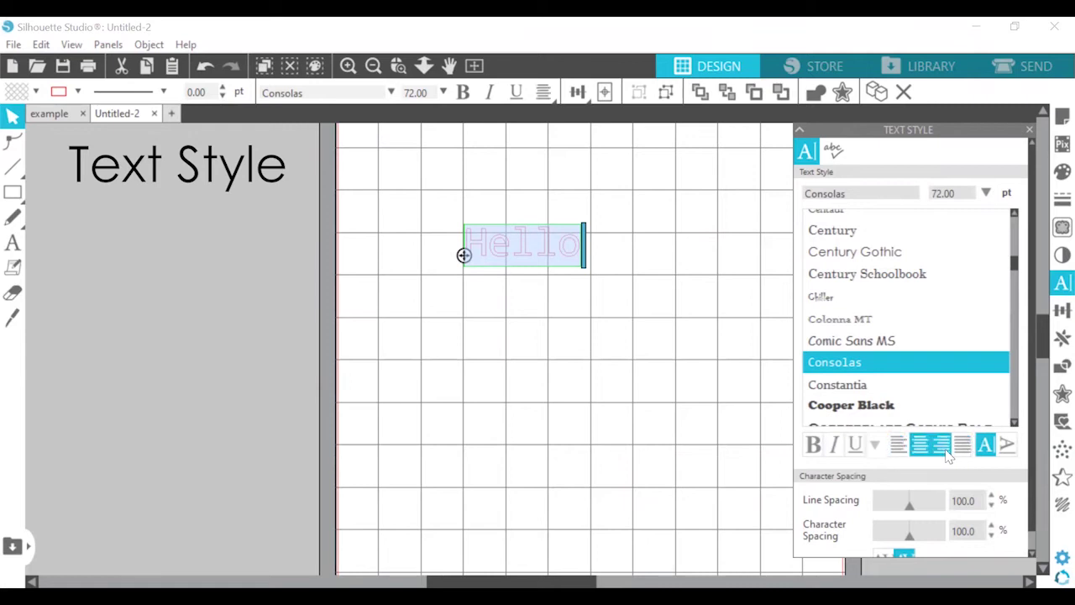
pyautogui.click(962, 447)
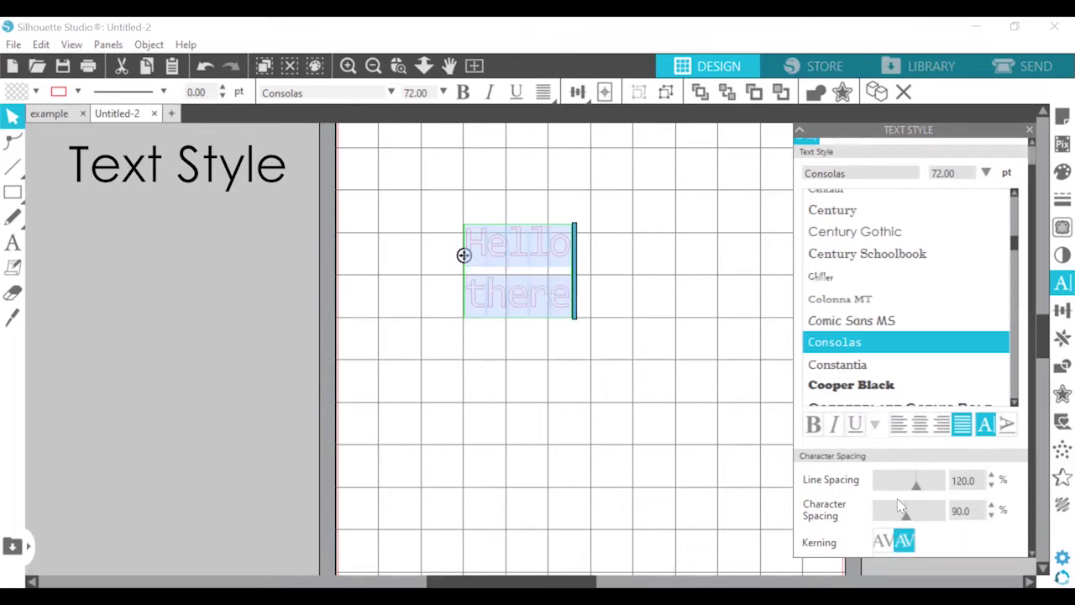
pyautogui.moveTo(916, 487); pyautogui.dragTo(926, 516)
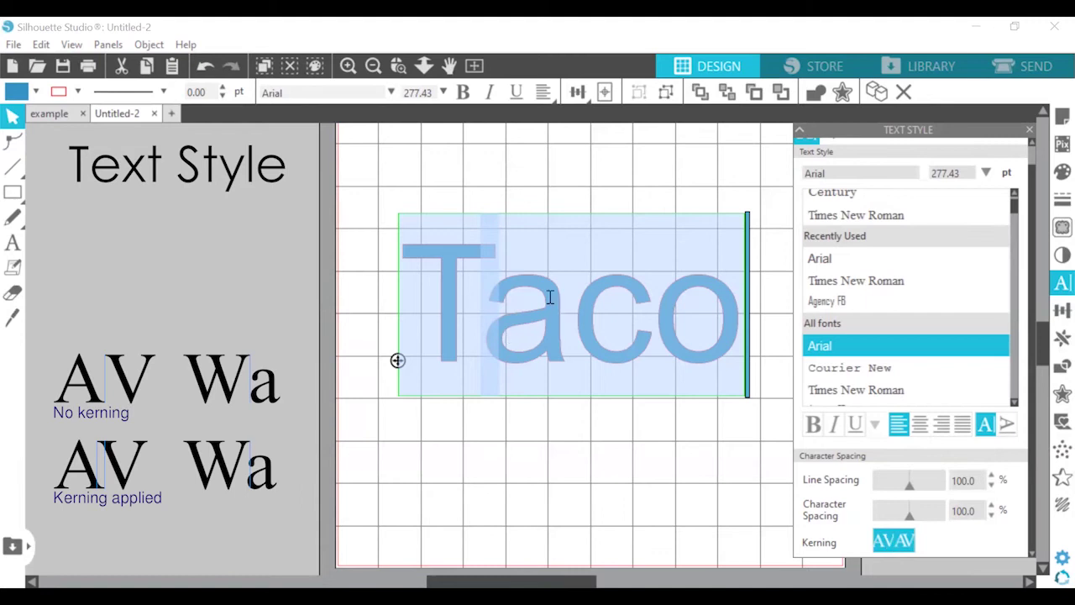
# Turn off kerning for the large blue word "Taco"
pyautogui.click(890, 543)
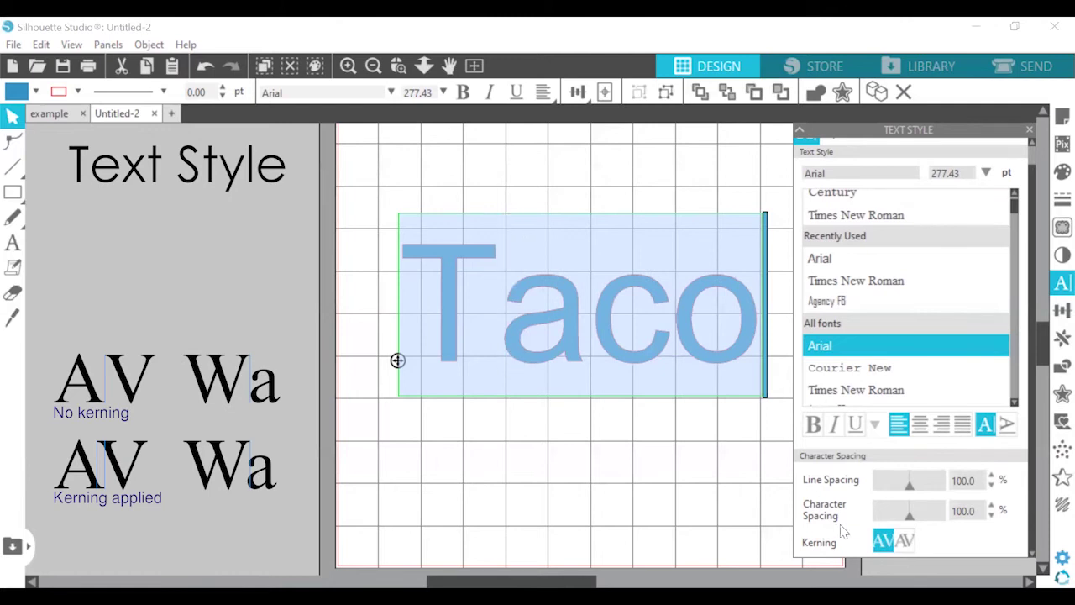
# Turn kerning on for the large blue word "Taco"
pyautogui.click(884, 538)
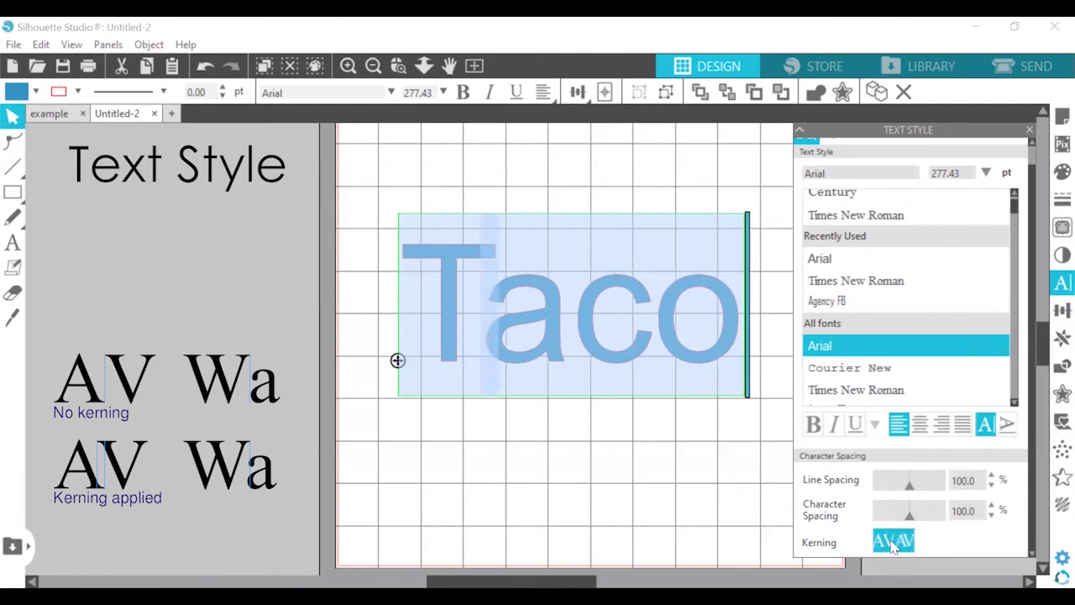
pyautogui.click(893, 543)
pyautogui.click(892, 543)
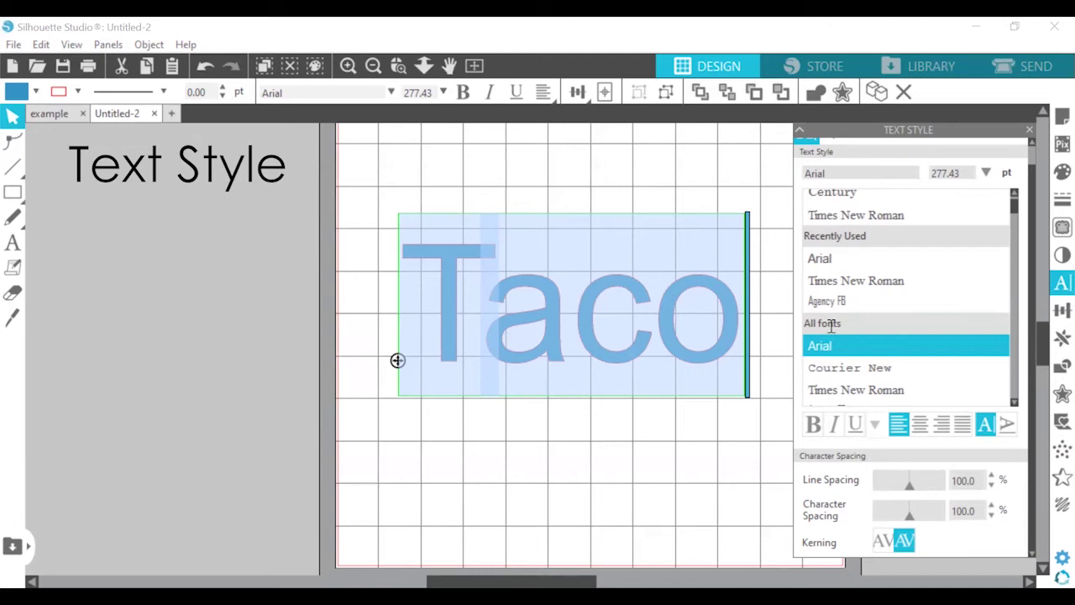
# Try Berlin Sans FB and Berlin Sans FB Demi on the word "Taco", comparing the letter spacing with kerning off and on
pyautogui.scroll(-2, 898, 283)
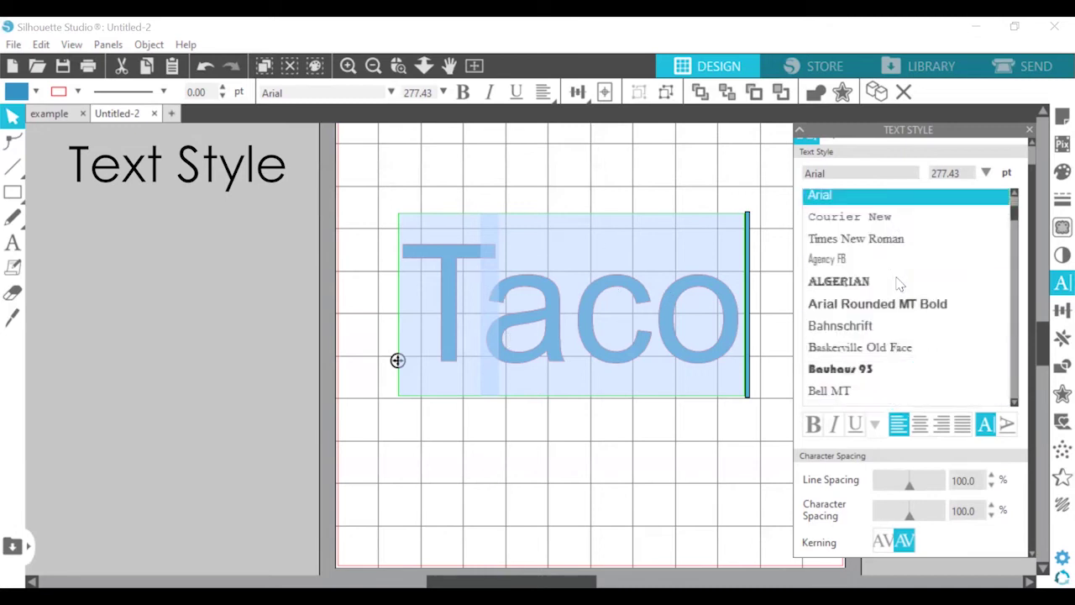
pyautogui.scroll(-2, 894, 294)
pyautogui.click(876, 312)
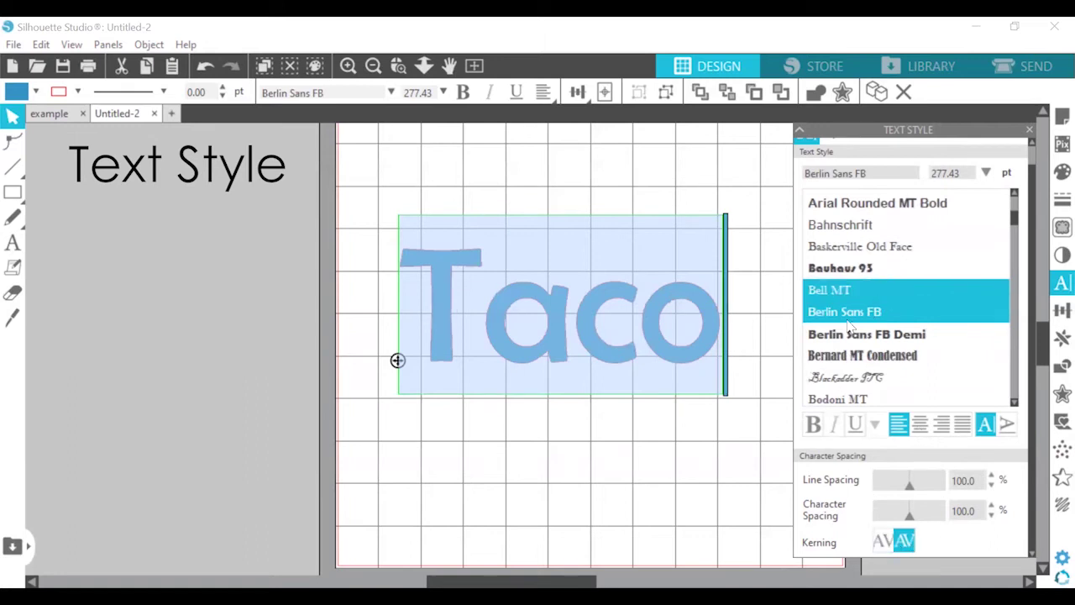
pyautogui.click(886, 543)
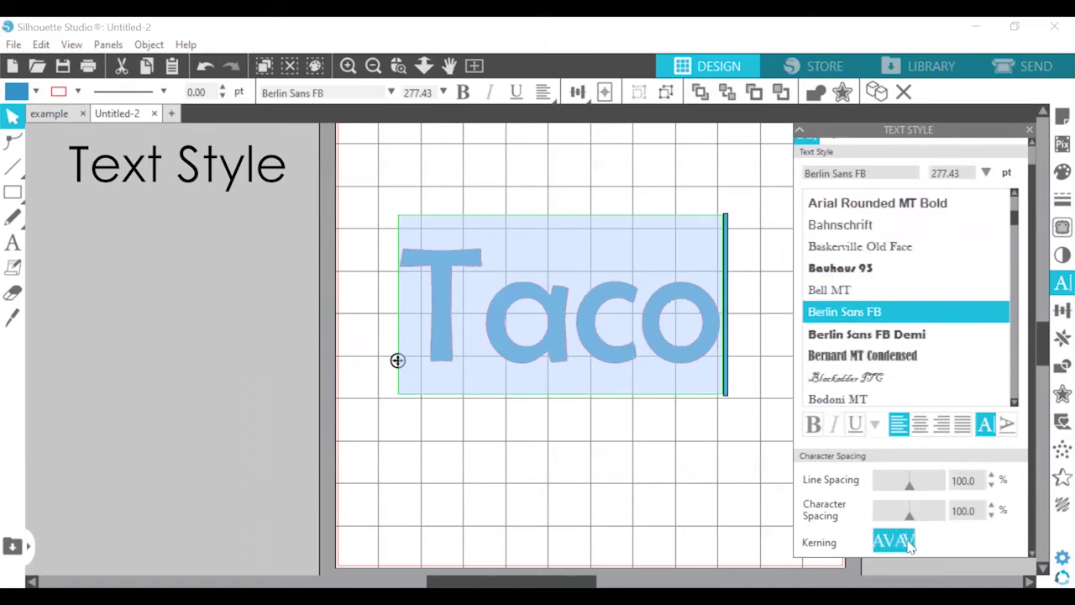
pyautogui.click(917, 338)
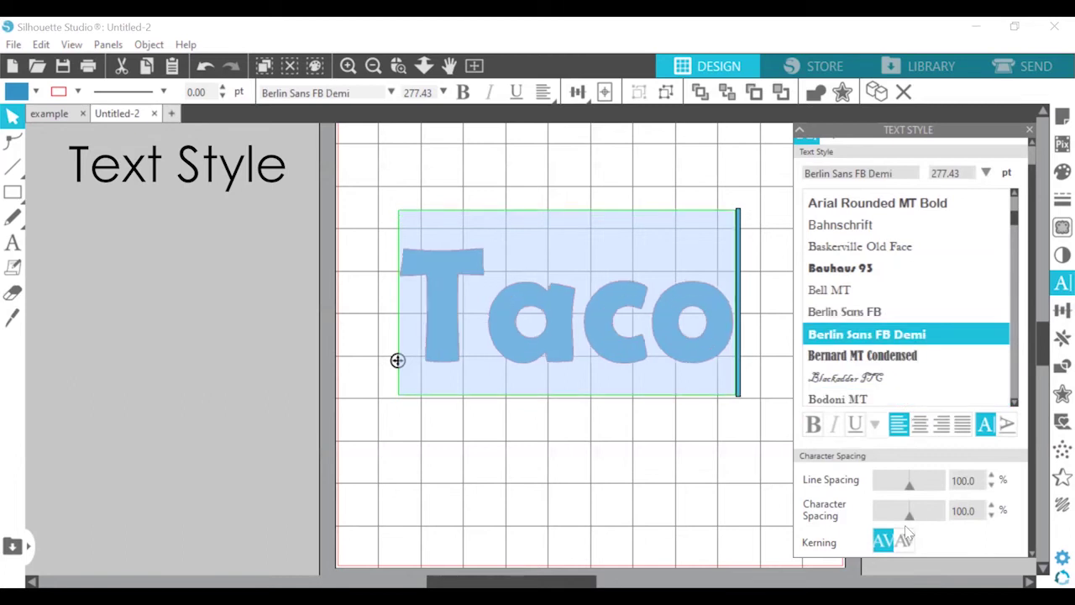
pyautogui.click(905, 541)
# Set the word "Taco" in Bodoni MT and compare its letter spacing with kerning on and off, ending with kerning off
pyautogui.click(892, 400)
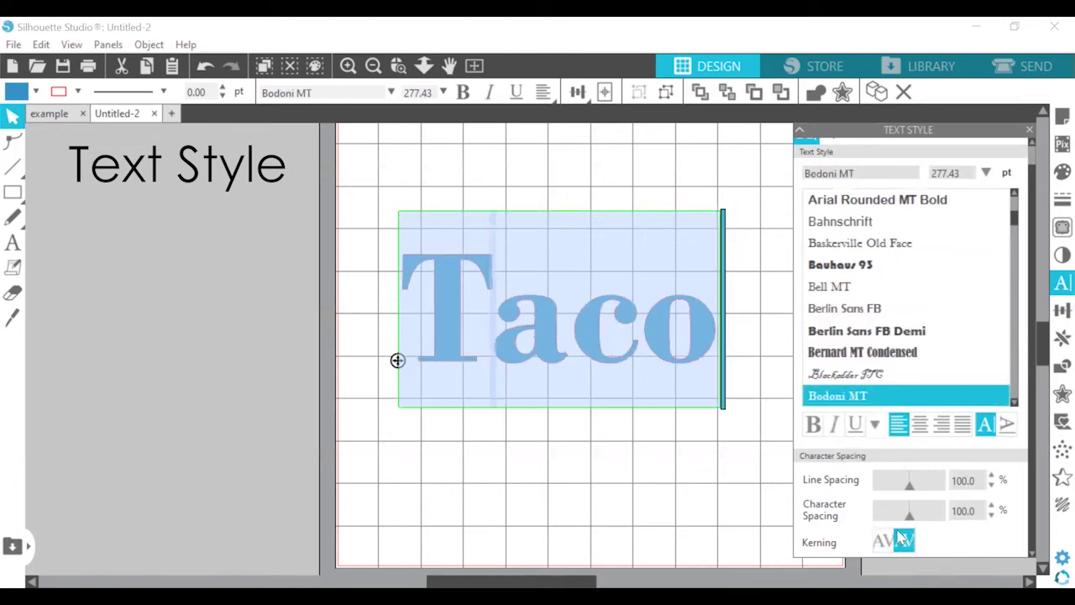
pyautogui.click(884, 542)
pyautogui.click(905, 543)
pyautogui.click(883, 542)
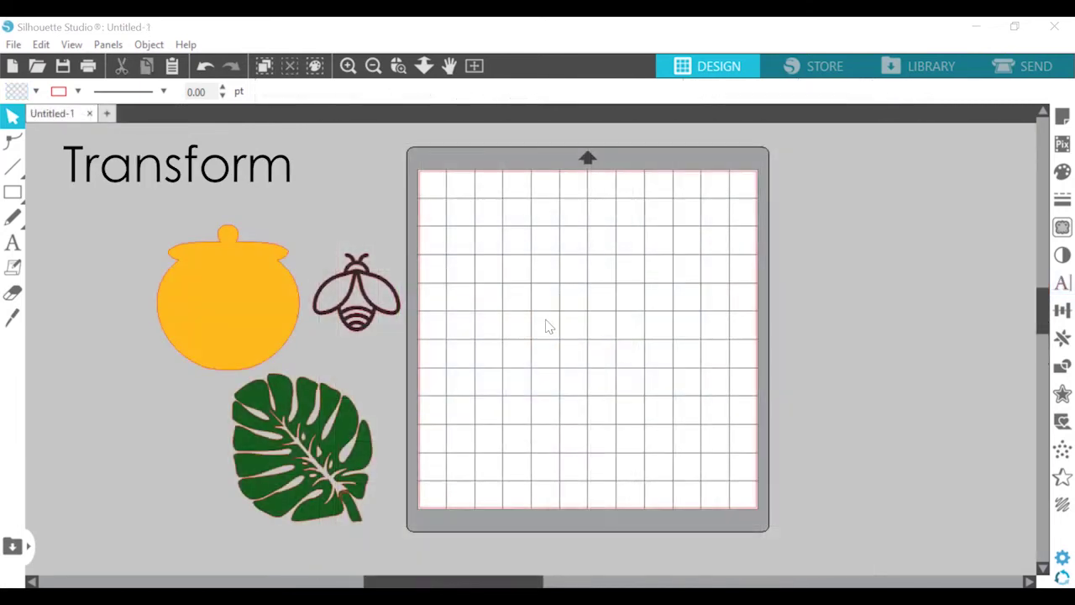
# Bring the yellow pot onto the page and try both Transform centring options on it, moving it to the page's upper-left area in between
pyautogui.click(1063, 310)
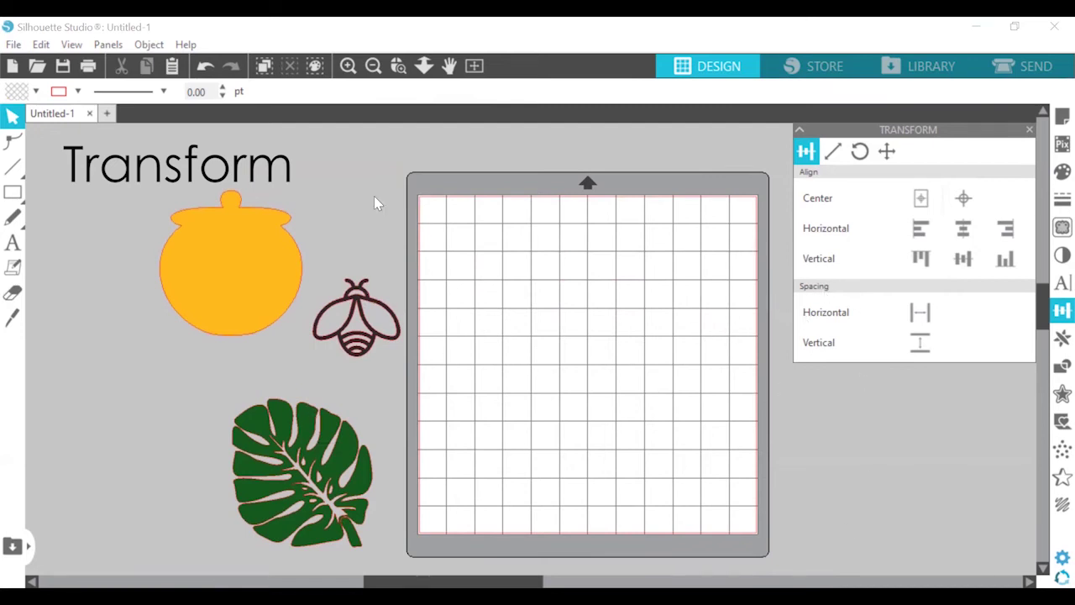
pyautogui.moveTo(300, 272); pyautogui.dragTo(575, 286)
pyautogui.click(614, 436)
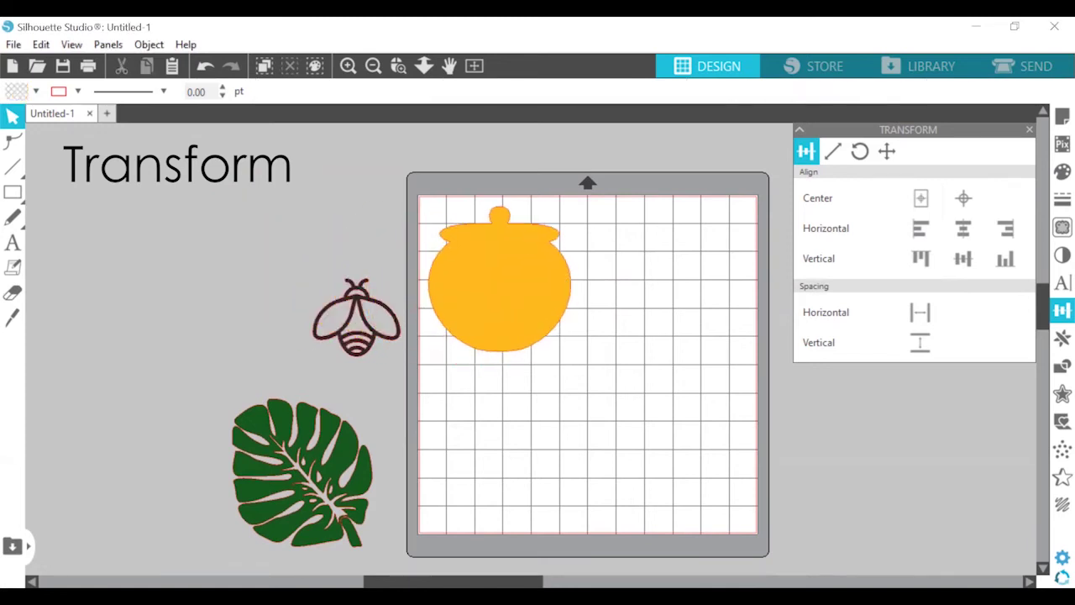
pyautogui.click(921, 202)
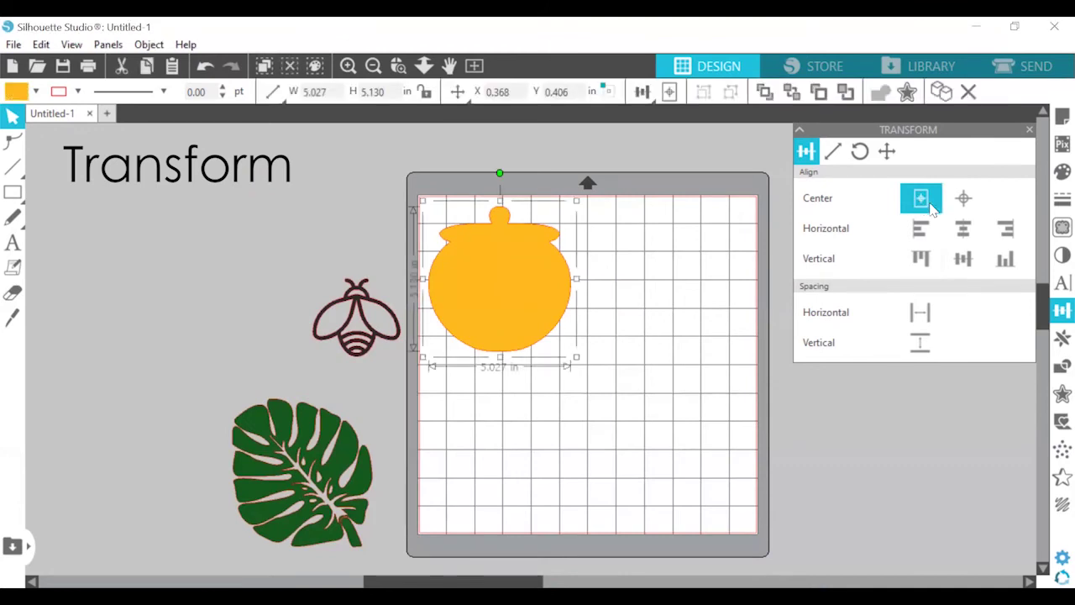
pyautogui.click(931, 205)
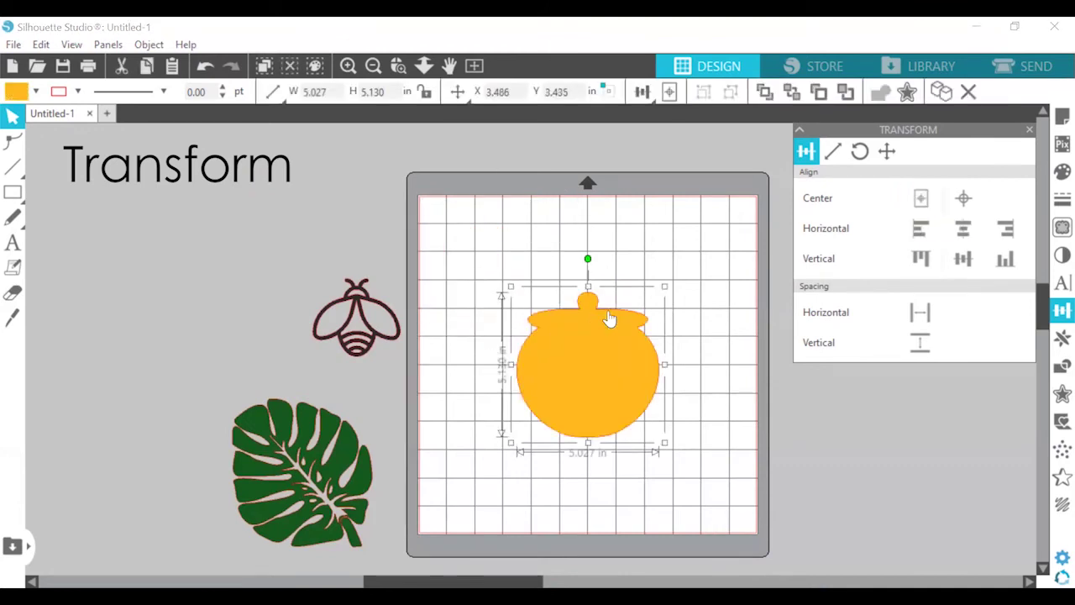
pyautogui.moveTo(623, 359); pyautogui.dragTo(540, 270)
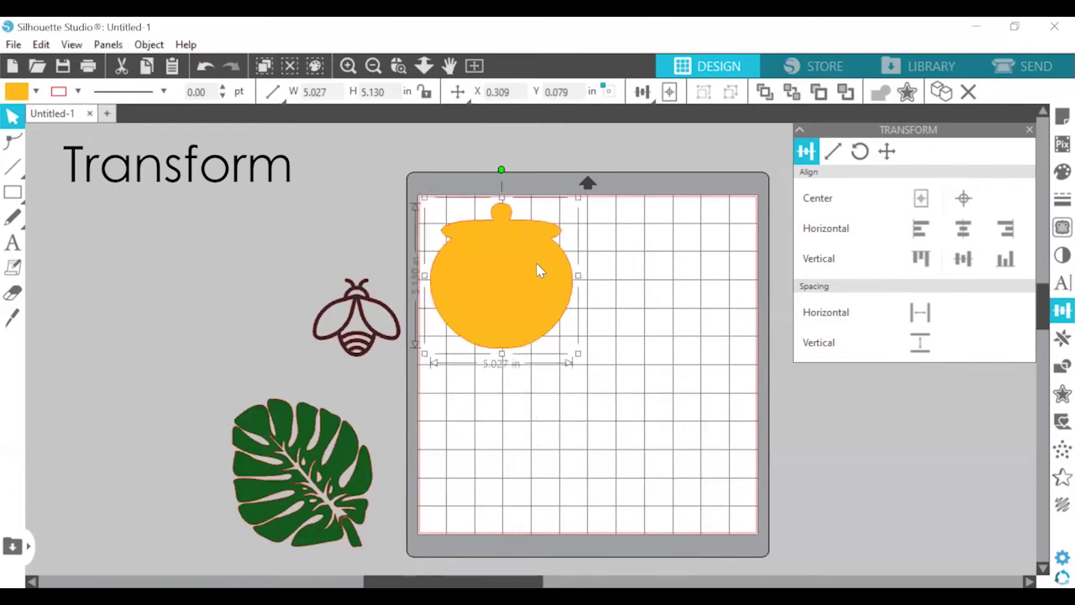
pyautogui.click(962, 199)
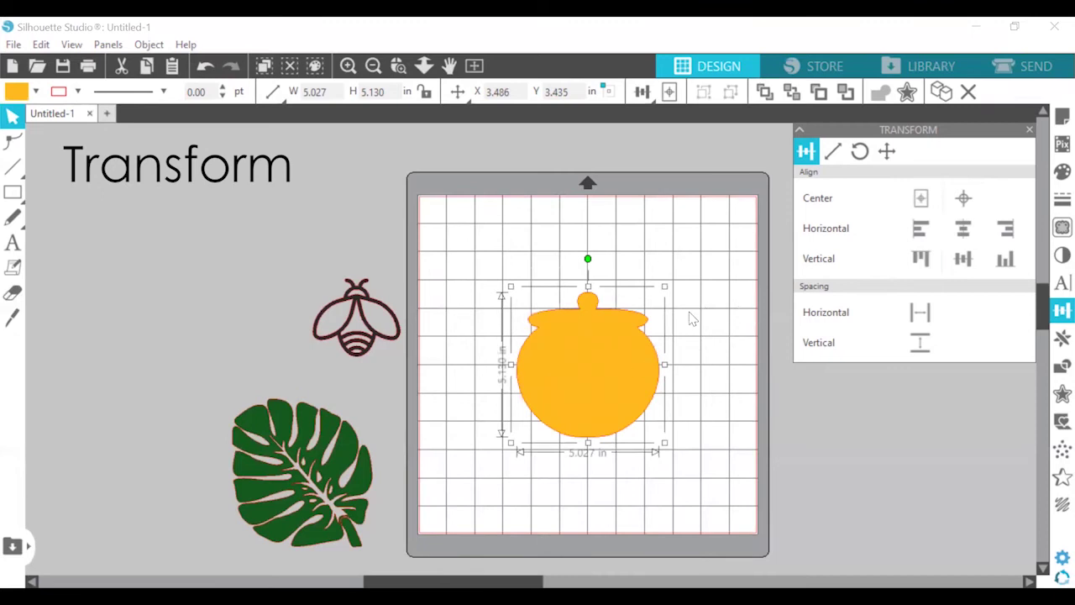
# Select the bee and the yellow pot together, centre the pair on the page, and align their centres with each other
pyautogui.click(320, 228)
pyautogui.moveTo(320, 228); pyautogui.dragTo(616, 339)
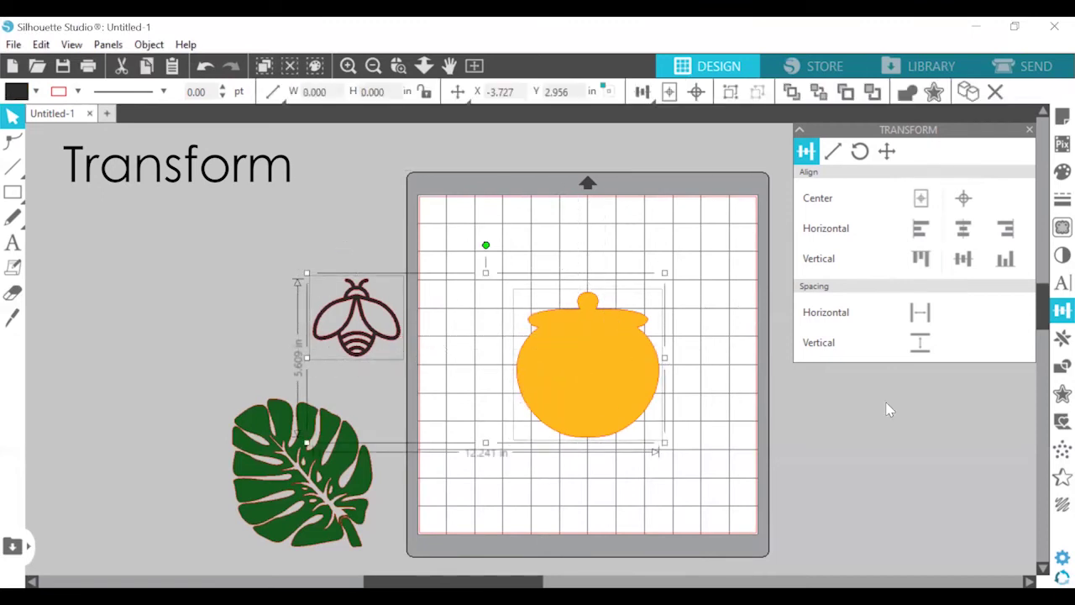
pyautogui.click(921, 198)
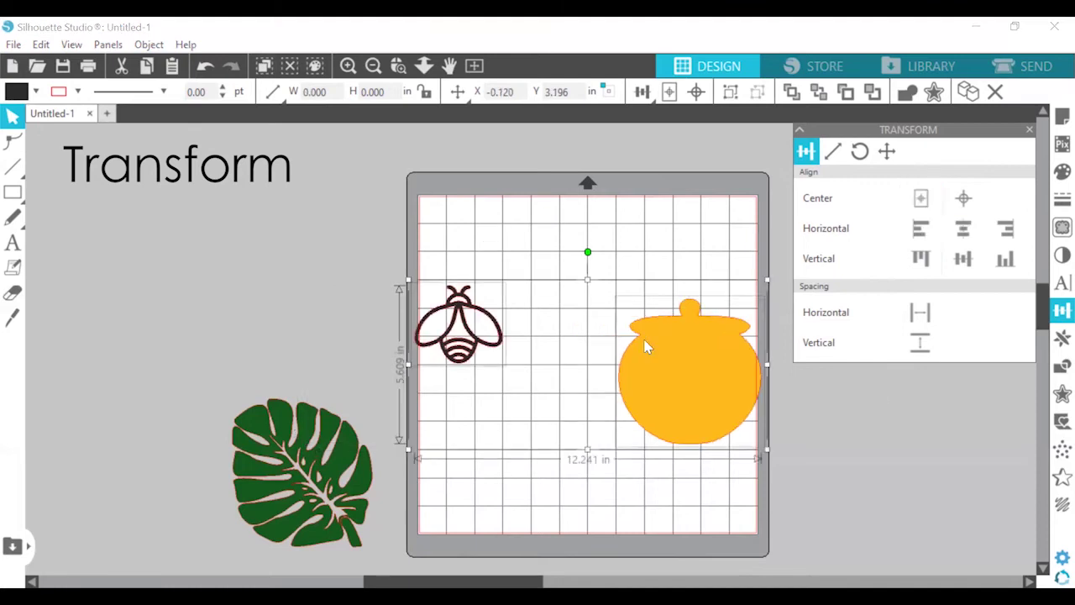
pyautogui.click(964, 202)
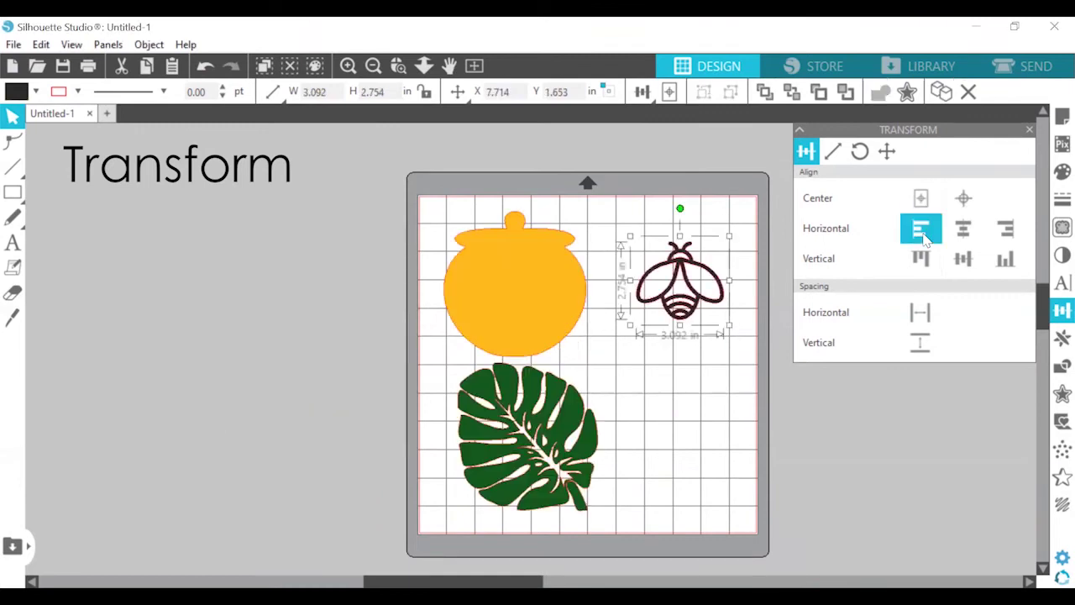
# Align the bee, the yellow pot and the green leaf one by one to the left edge of the page
pyautogui.click(923, 235)
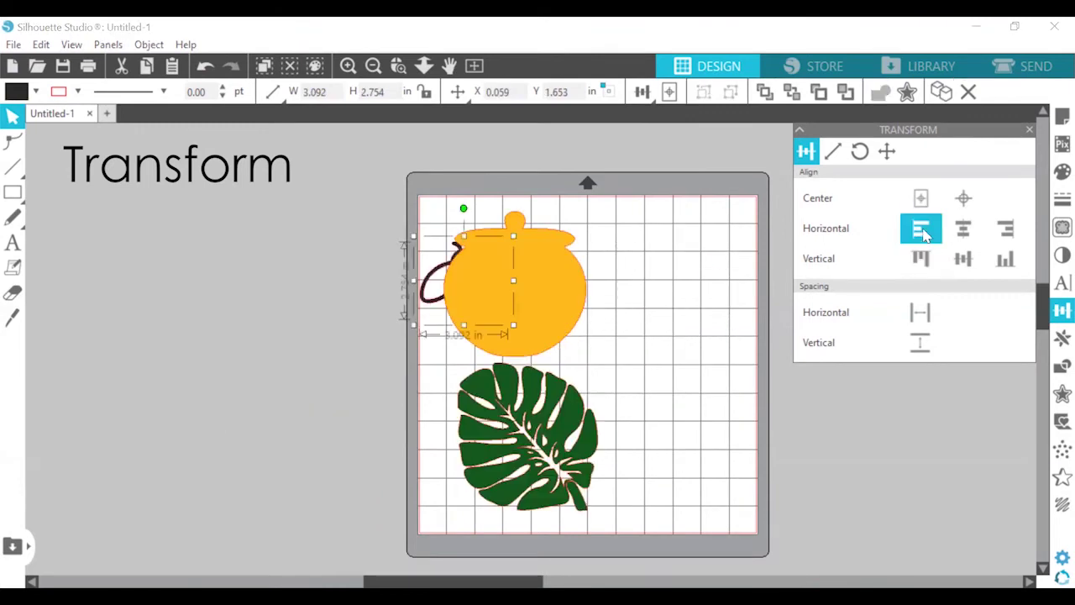
pyautogui.click(568, 294)
pyautogui.click(920, 228)
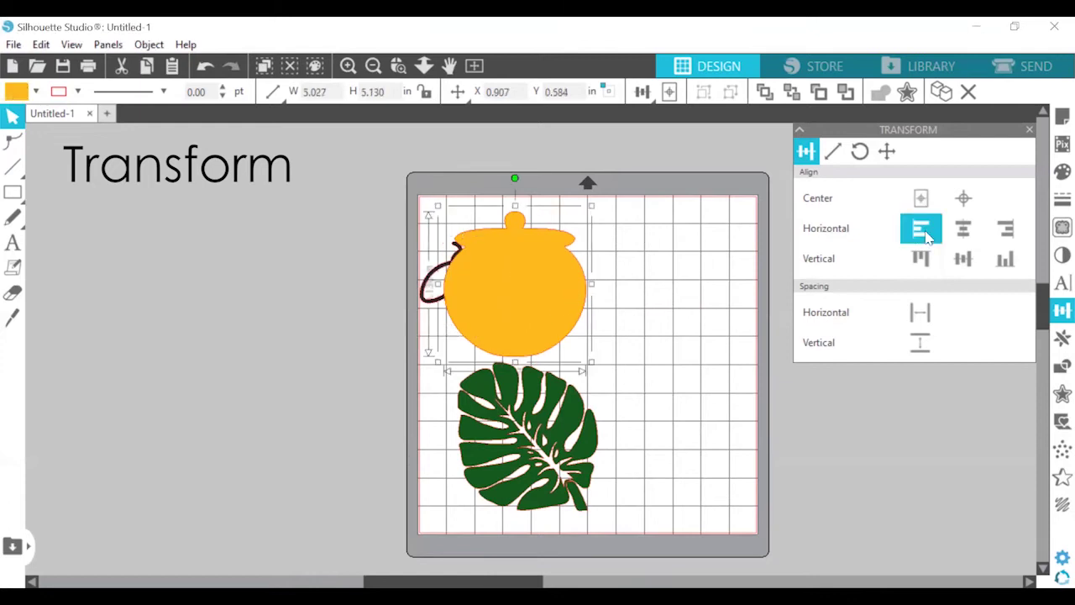
pyautogui.click(529, 447)
pyautogui.click(932, 234)
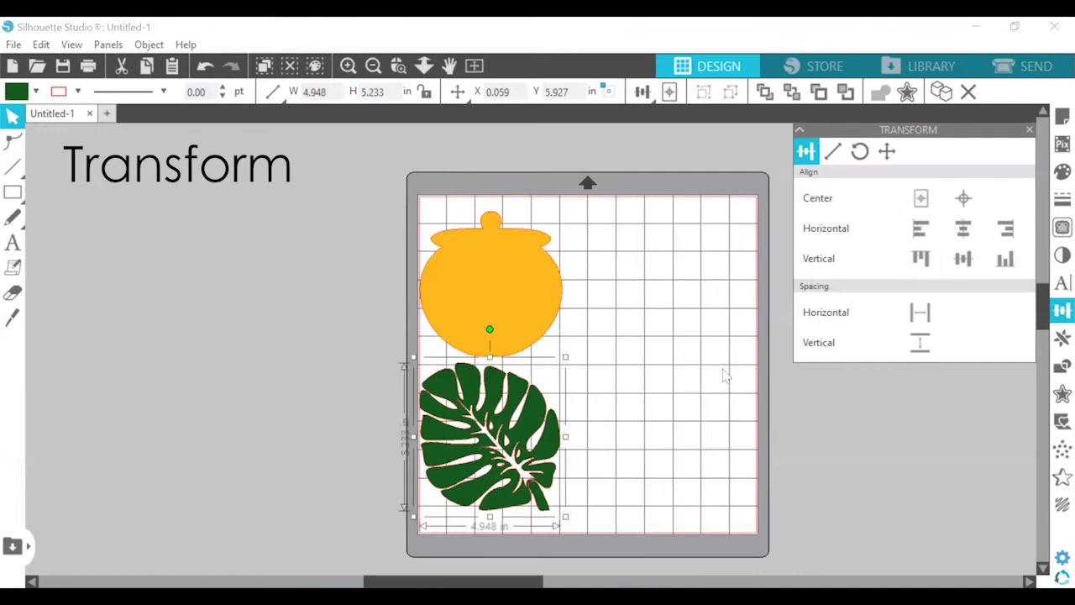
# Centre the yellow pot, the green leaf and the bee horizontally on the page, one after another
pyautogui.click(510, 279)
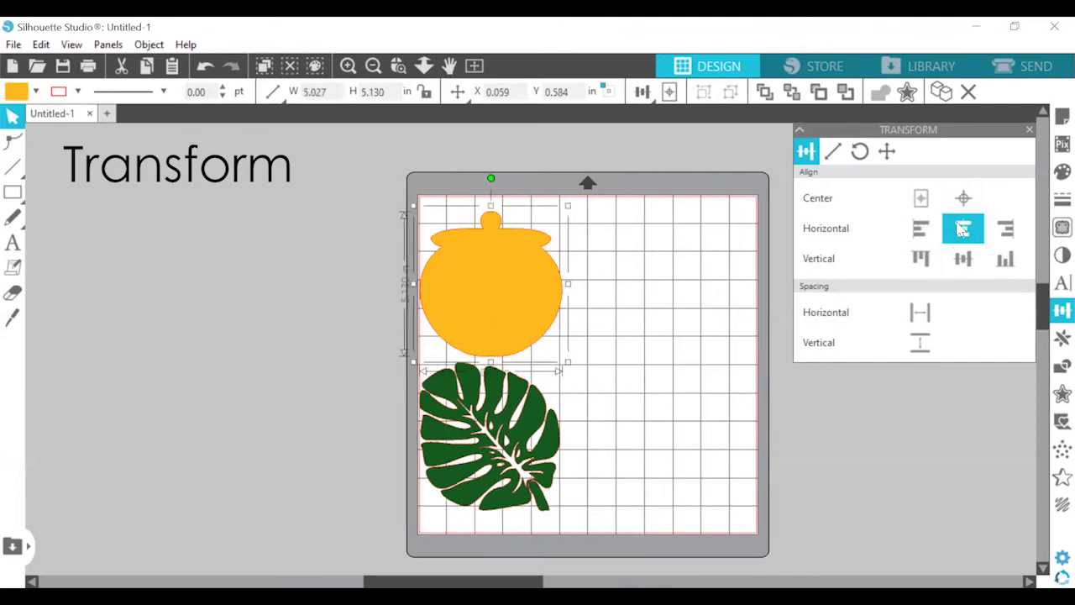
pyautogui.click(963, 231)
pyautogui.click(561, 430)
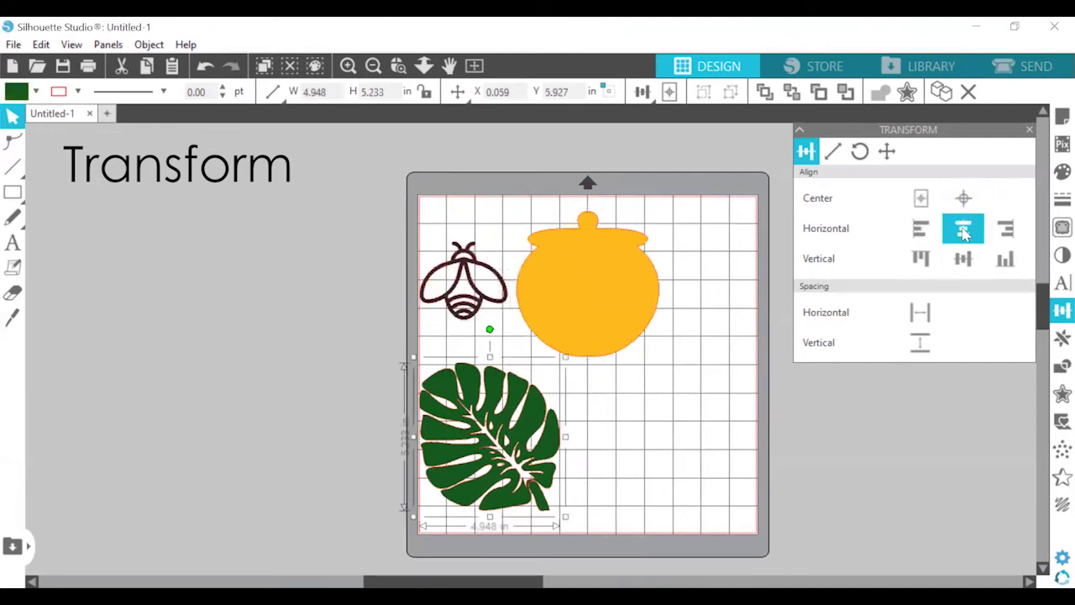
pyautogui.click(963, 232)
pyautogui.press('Tab')
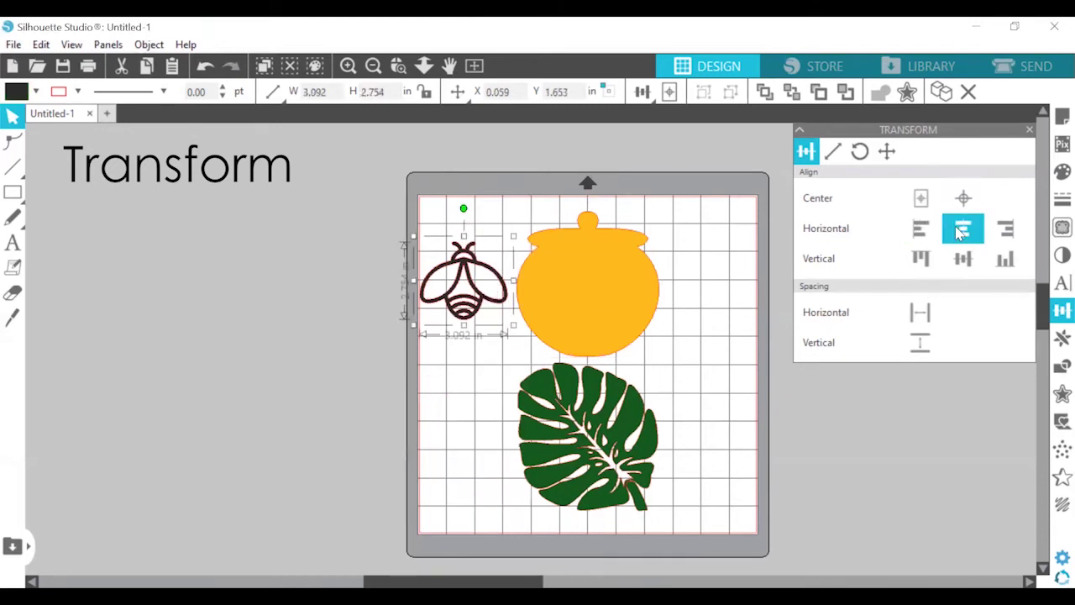
pyautogui.click(968, 231)
# Align the bee, the yellow pot and the green leaf one by one to the right edge of the page
pyautogui.click(1010, 243)
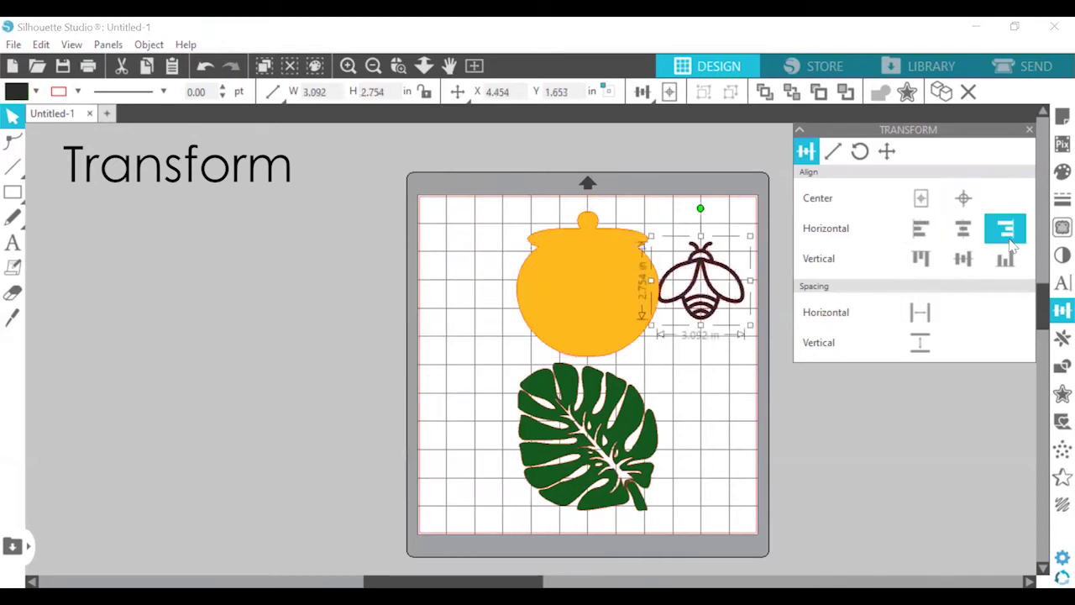
pyautogui.click(607, 288)
pyautogui.click(1008, 235)
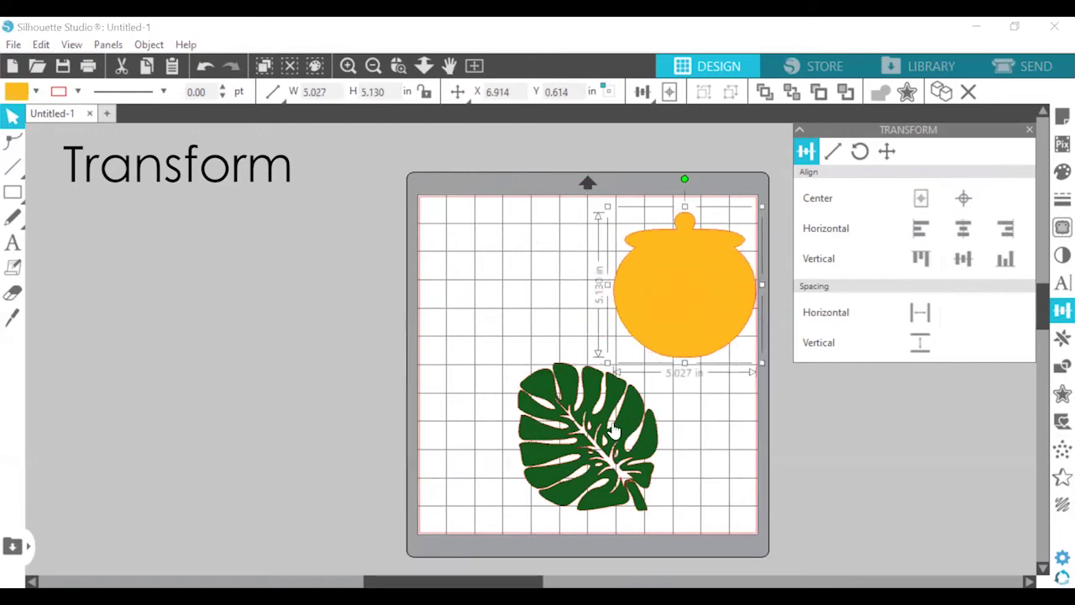
pyautogui.press('Tab')
pyautogui.click(1005, 233)
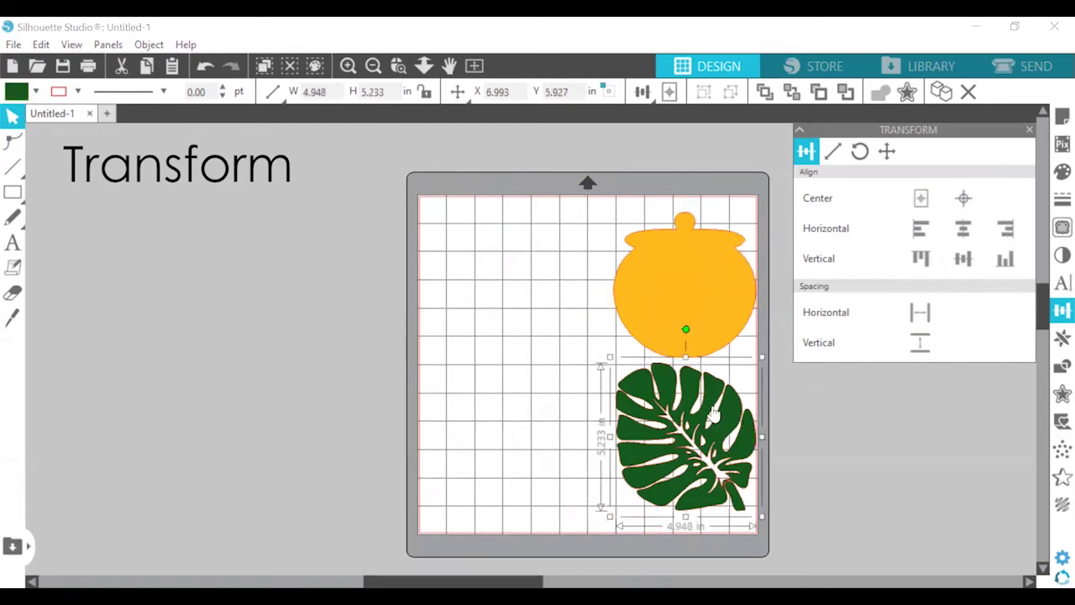
# Align the yellow pot and the green leaf individually to the top edge of the page
pyautogui.click(568, 311)
pyautogui.press('Tab')
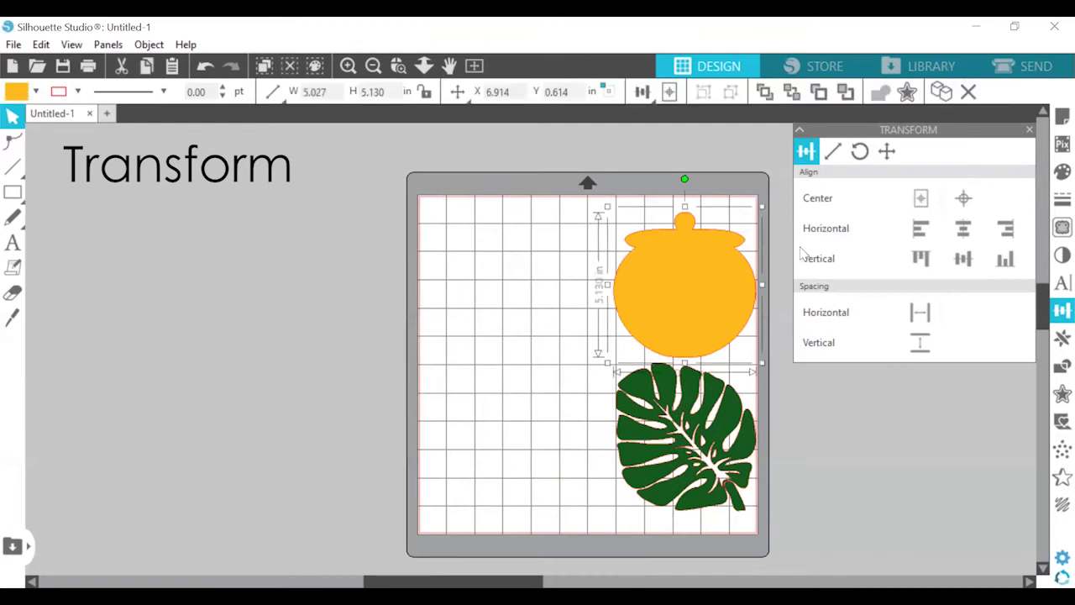
pyautogui.click(927, 263)
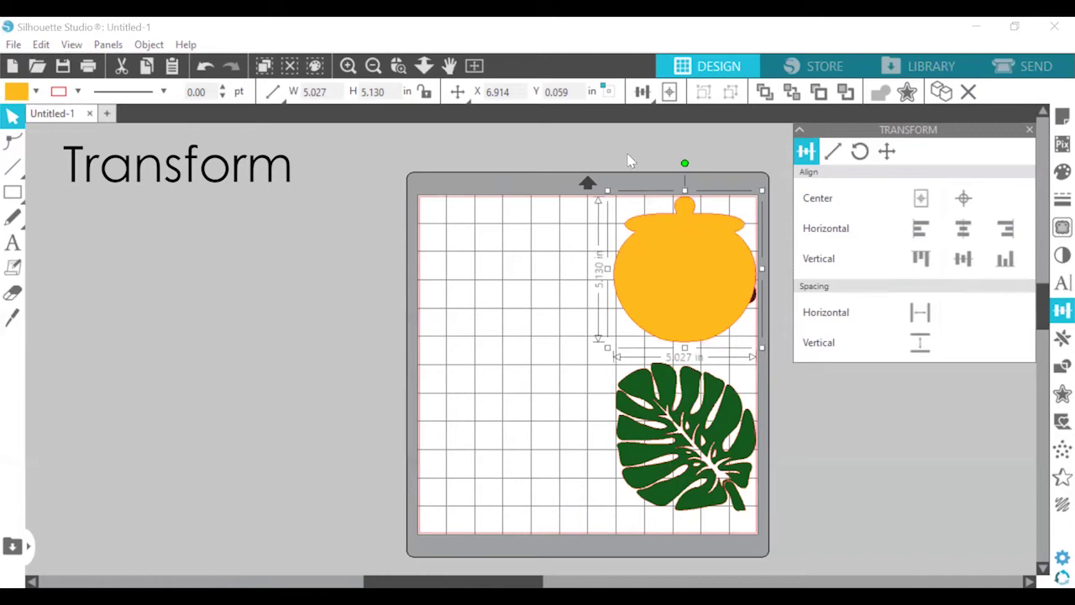
pyautogui.click(729, 432)
pyautogui.click(928, 263)
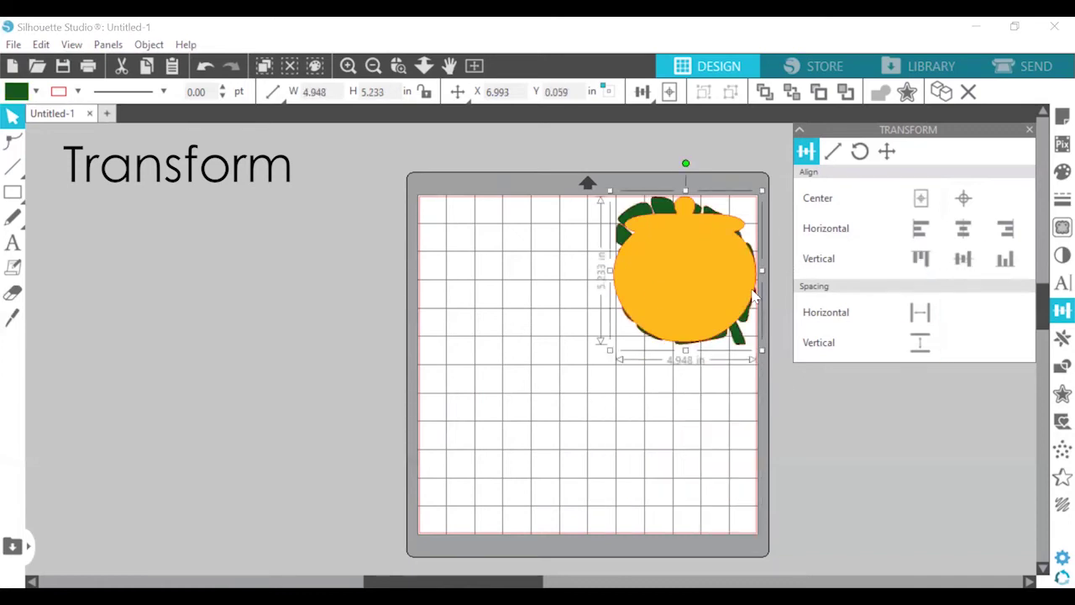
# Centre the green leaf and the yellow pot vertically on the page, and try the vertical bottom alignment
pyautogui.click(977, 267)
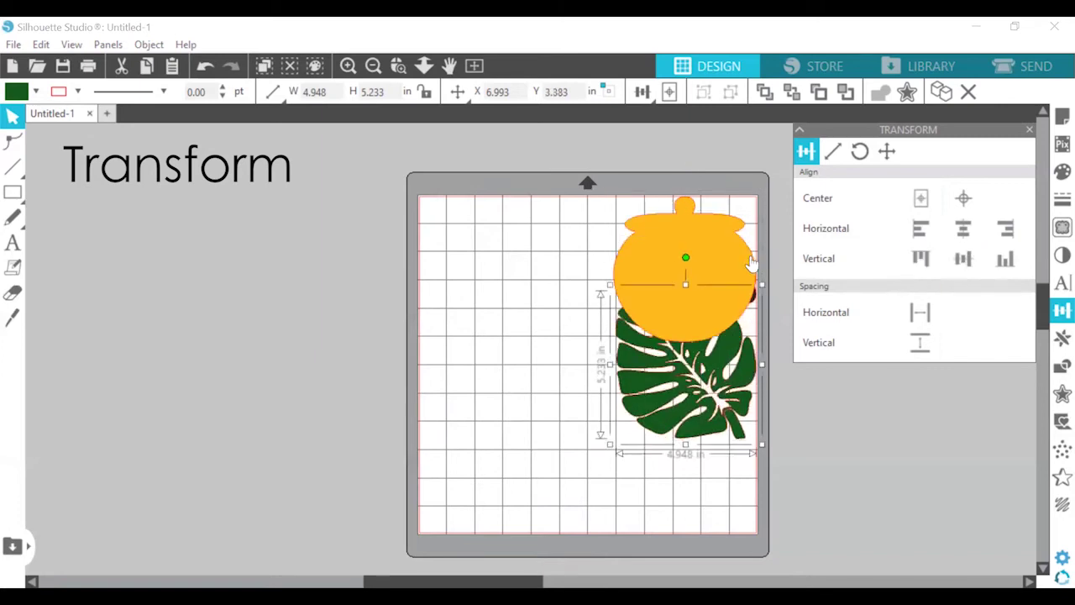
pyautogui.click(712, 257)
pyautogui.click(963, 261)
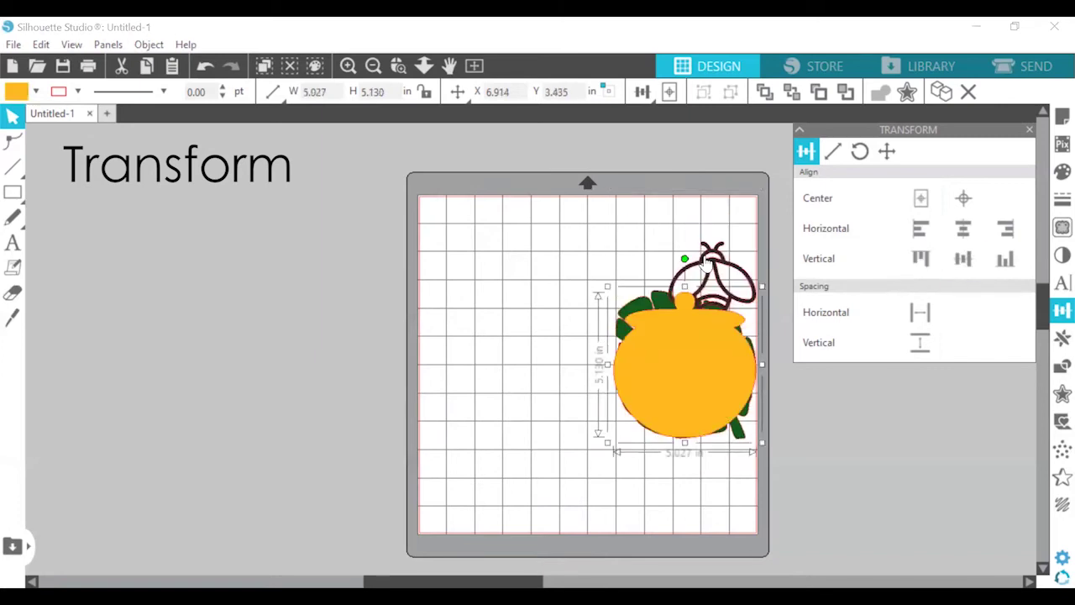
pyautogui.click(1005, 260)
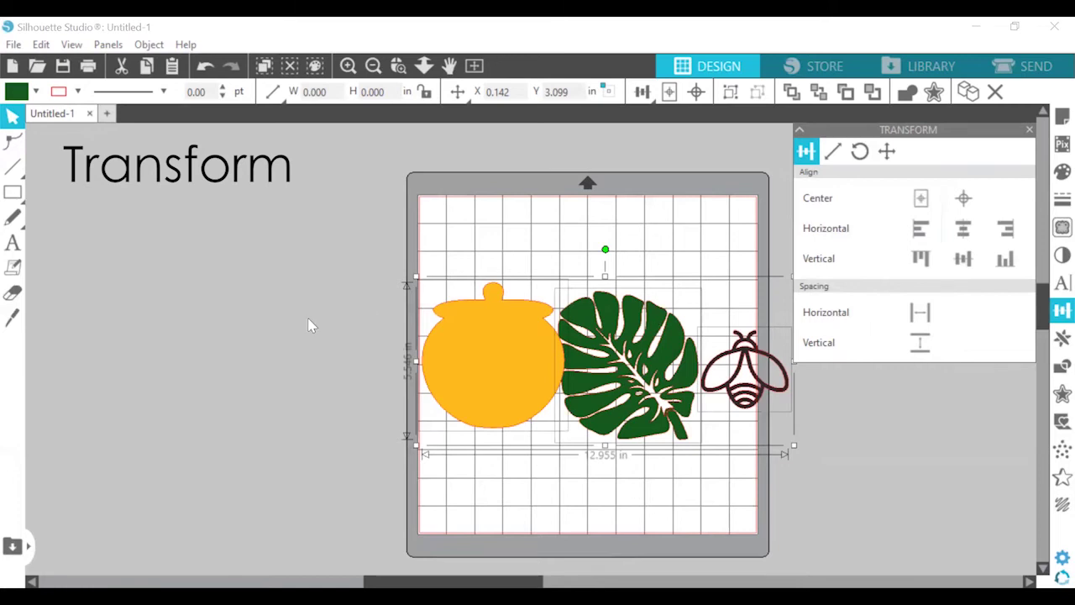
# Space the selected pot, leaf and bee evenly in the horizontal direction and deselect them
pyautogui.click(919, 312)
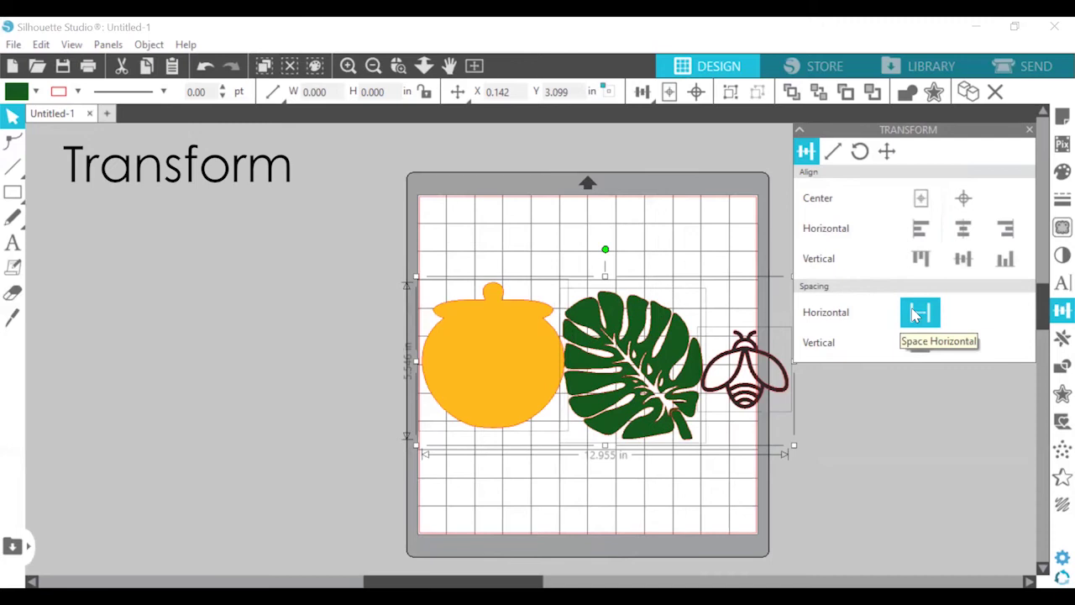
pyautogui.press('Escape')
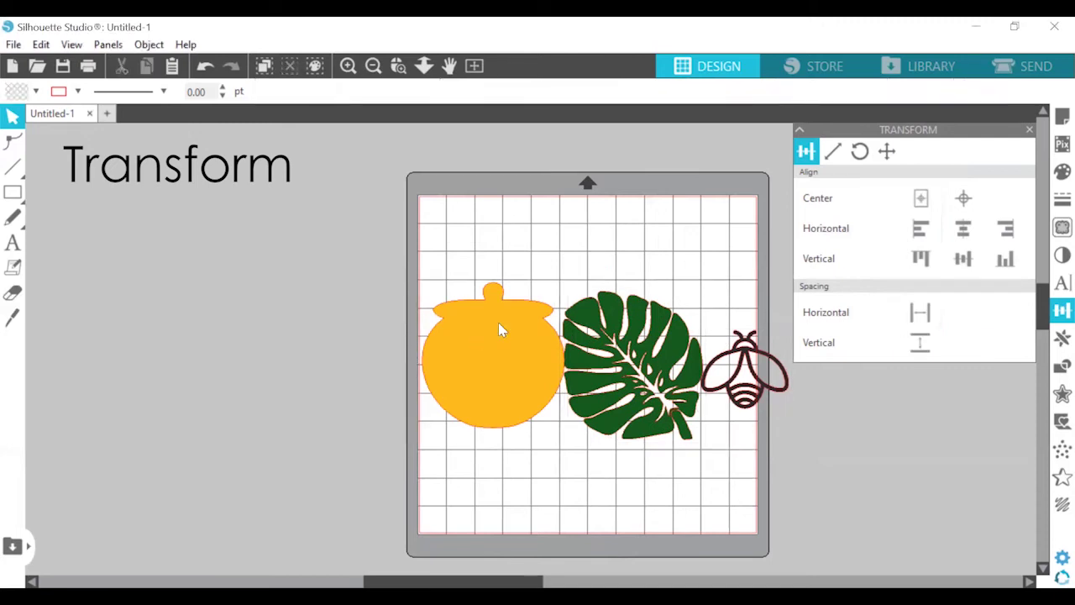
# Spread the yellow pot, green leaf and bee apart in a row, then space all three evenly in the horizontal direction
pyautogui.moveTo(500, 330); pyautogui.dragTo(343, 350)
pyautogui.moveTo(630, 370); pyautogui.dragTo(582, 380)
pyautogui.moveTo(728, 380); pyautogui.dragTo(703, 383)
pyautogui.moveTo(242, 223); pyautogui.dragTo(796, 489)
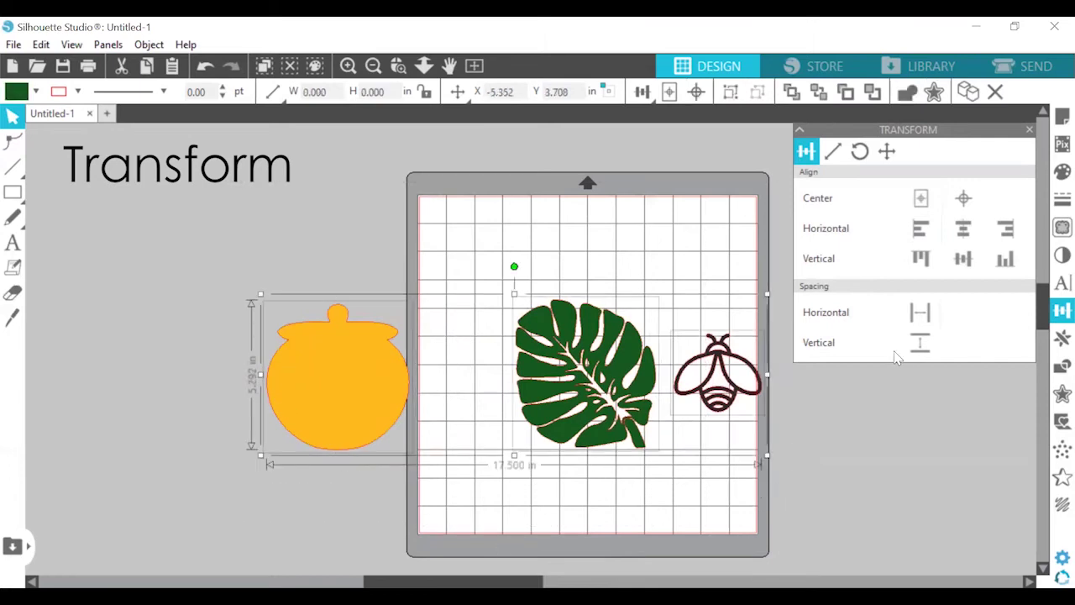
pyautogui.click(926, 315)
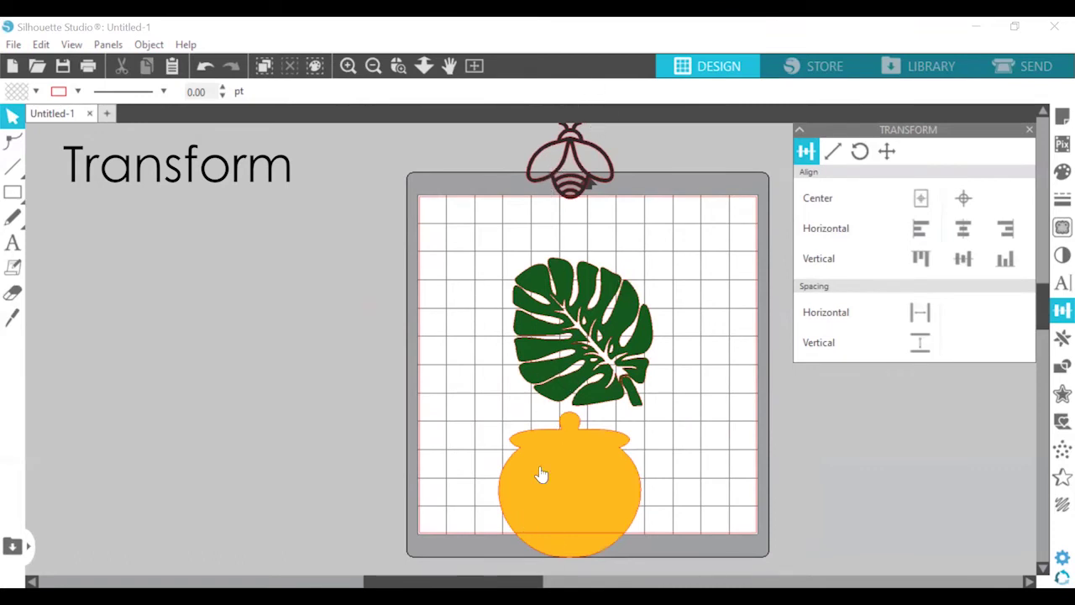
# Space the stacked bee, green leaf and yellow pot evenly in the vertical direction and deselect them
pyautogui.moveTo(491, 141); pyautogui.dragTo(682, 539)
pyautogui.click(922, 342)
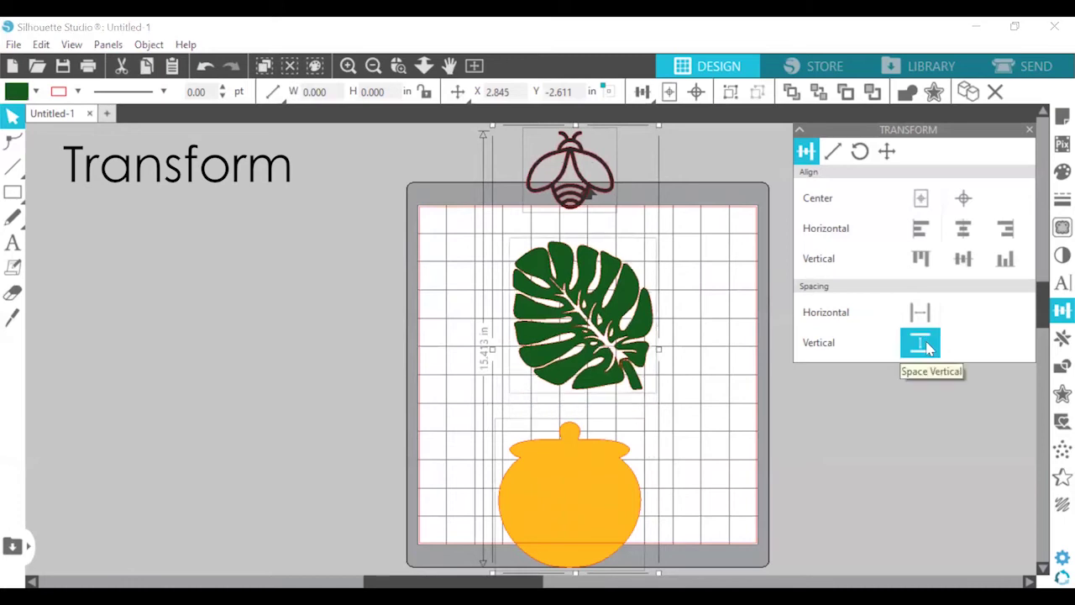
pyautogui.click(680, 243)
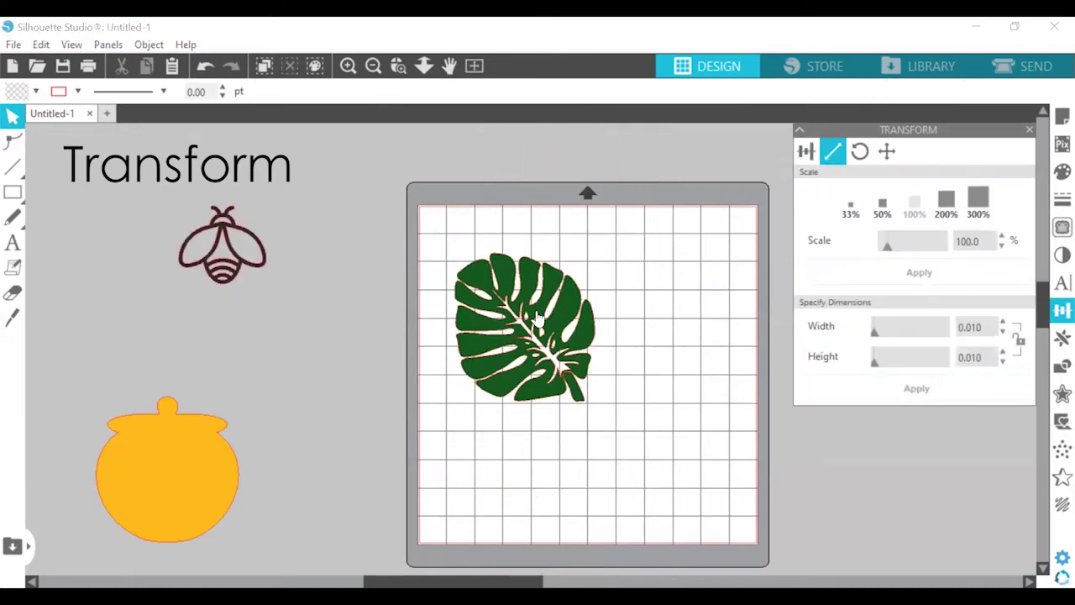
# Enlarge the green leaf freehand on the page to about 5.56 by 5.88 inches
pyautogui.click(537, 318)
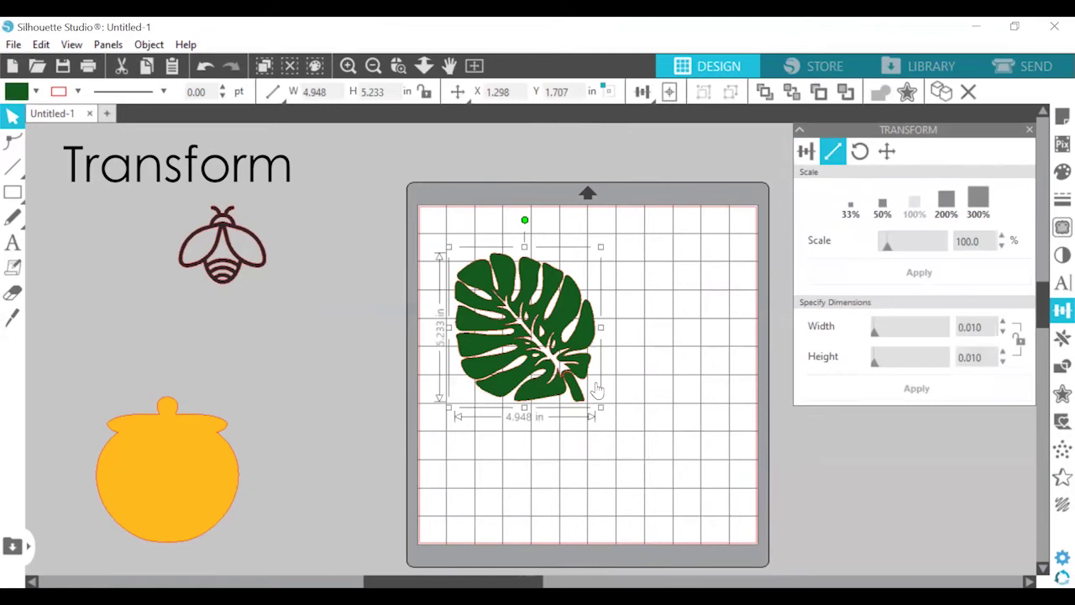
pyautogui.moveTo(599, 406)
pyautogui.mouseDown()
pyautogui.moveTo(719, 515)
pyautogui.moveTo(653, 456)
pyautogui.moveTo(600, 432)
pyautogui.moveTo(602, 410)
pyautogui.mouseUp()
pyautogui.moveTo(601, 328); pyautogui.dragTo(631, 349)
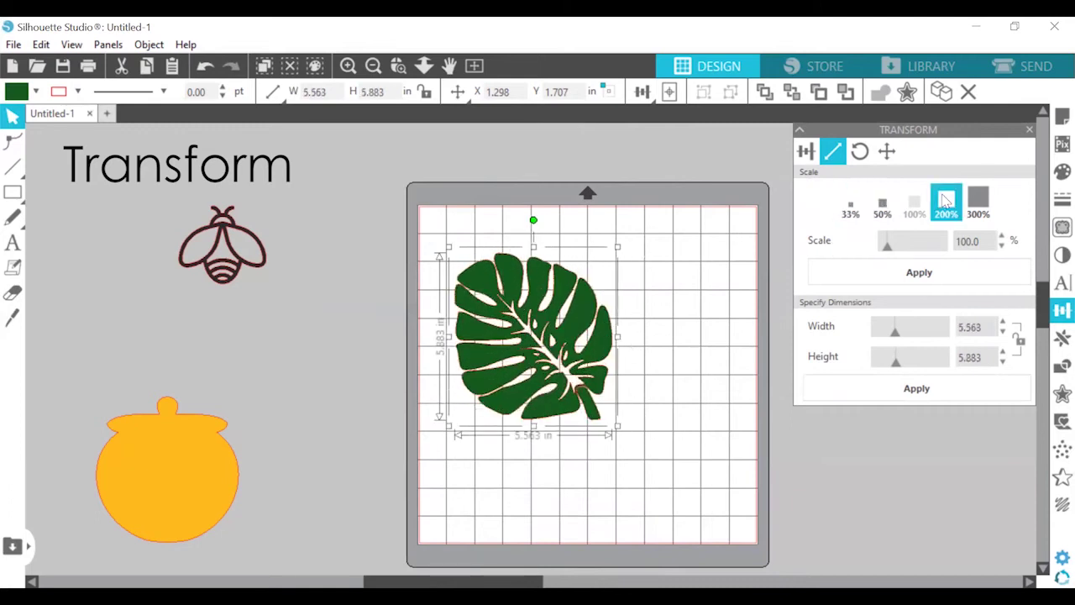
# Scale the green leaf by the preset percentages 200%, 300% and 33% in succession
pyautogui.click(945, 200)
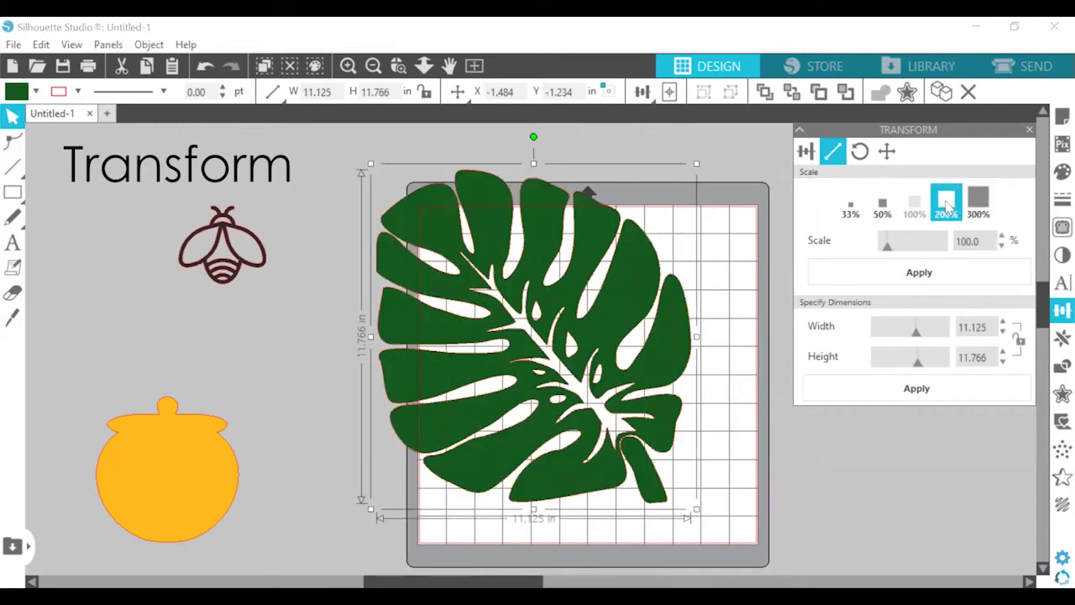
pyautogui.click(991, 209)
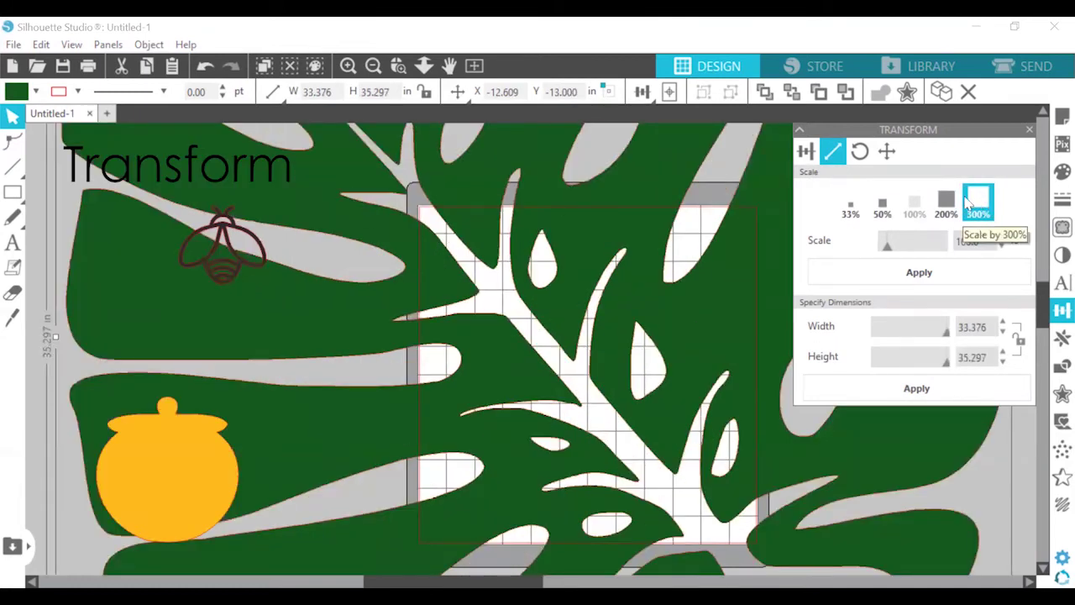
pyautogui.click(850, 206)
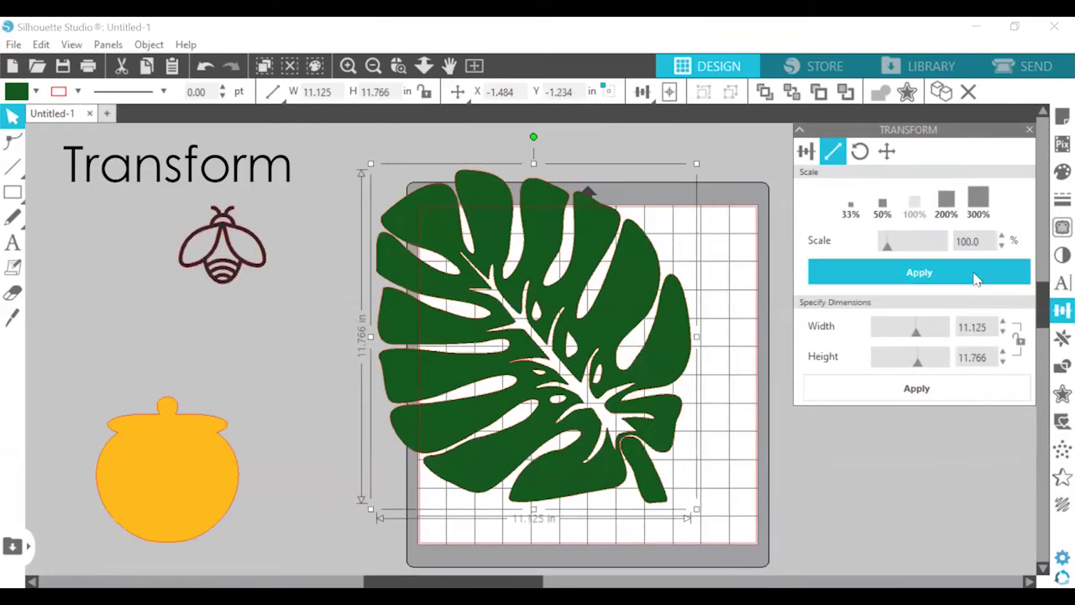
# Try resizing the leaf to 14.500 in wide and 1.125 in high with specified dimensions, and undo the resize
pyautogui.moveTo(893, 252)
pyautogui.mouseDown()
pyautogui.moveTo(919, 253)
pyautogui.moveTo(891, 252)
pyautogui.mouseUp()
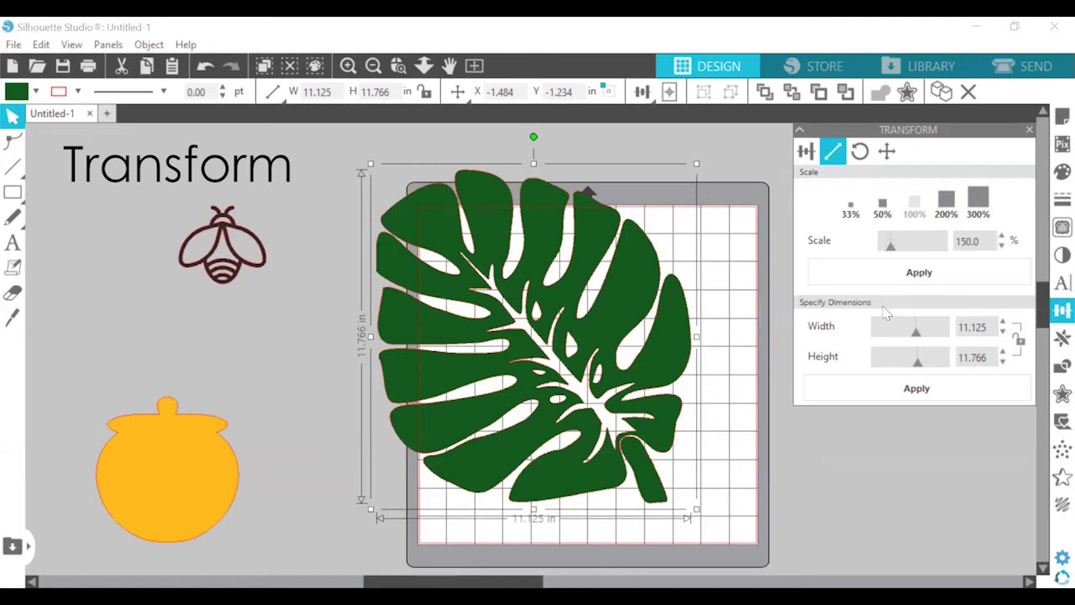
pyautogui.moveTo(920, 338)
pyautogui.mouseDown()
pyautogui.moveTo(938, 340)
pyautogui.moveTo(905, 344)
pyautogui.moveTo(930, 342)
pyautogui.mouseUp()
pyautogui.moveTo(924, 364); pyautogui.dragTo(878, 361)
pyautogui.click(918, 391)
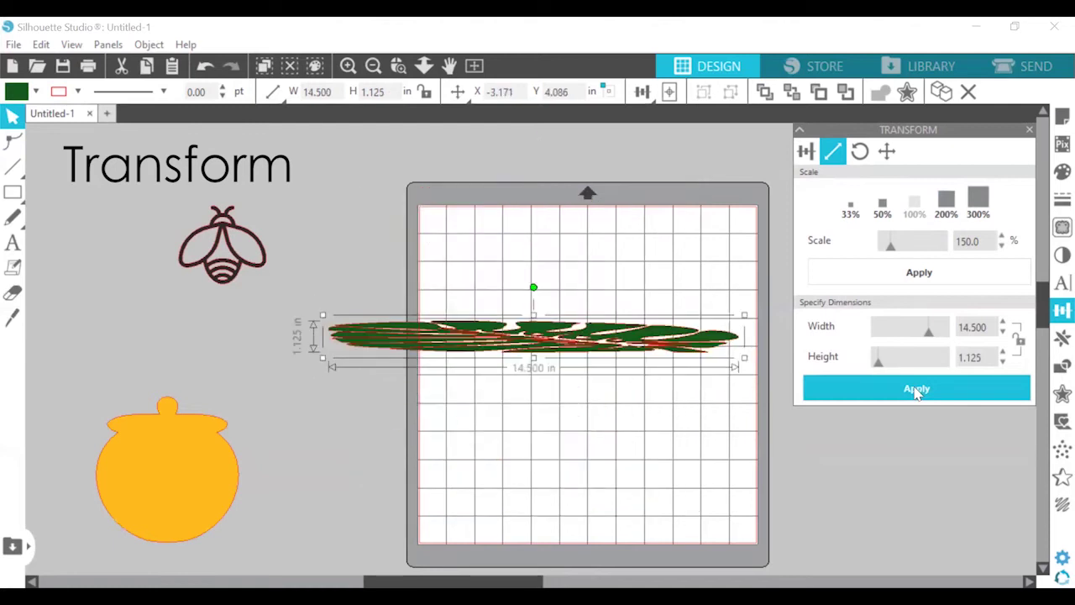
pyautogui.click(206, 66)
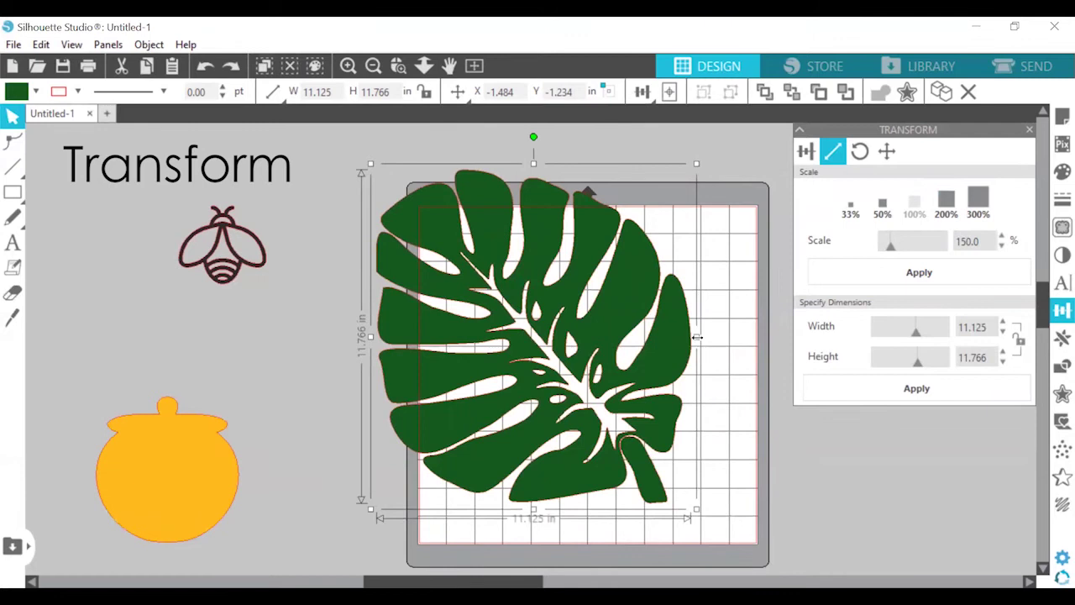
# Try stretching the leaf wider, undo the distortion, and scale it proportionally to about 8.1 by 8.6 in
pyautogui.moveTo(697, 336); pyautogui.dragTo(826, 340)
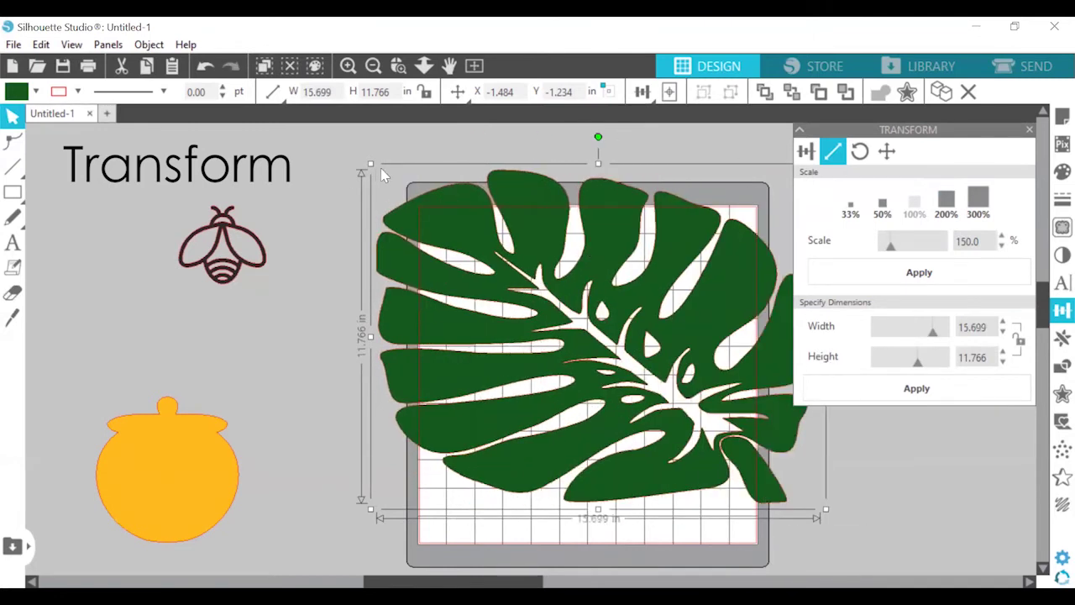
pyautogui.moveTo(366, 162); pyautogui.dragTo(533, 287)
pyautogui.moveTo(693, 294)
pyautogui.mouseDown()
pyautogui.moveTo(689, 447)
pyautogui.moveTo(687, 280)
pyautogui.mouseUp()
pyautogui.hotkey('ctrl', 'z')
# Rotate the leaf to the preset 90°, 180° and 270° orientations in turn
pyautogui.click(859, 151)
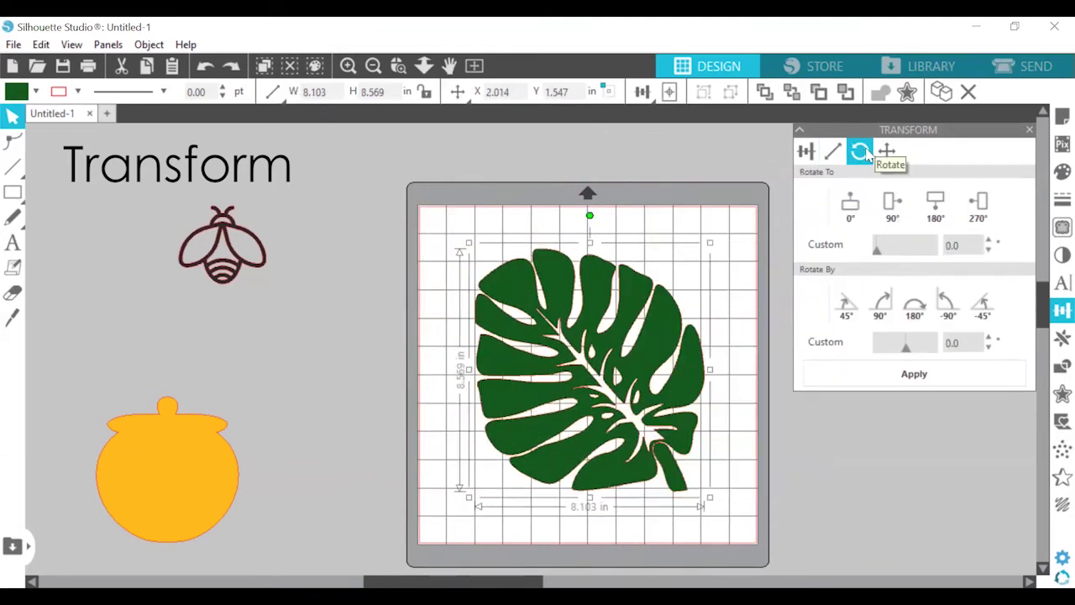
pyautogui.click(892, 214)
pyautogui.click(935, 211)
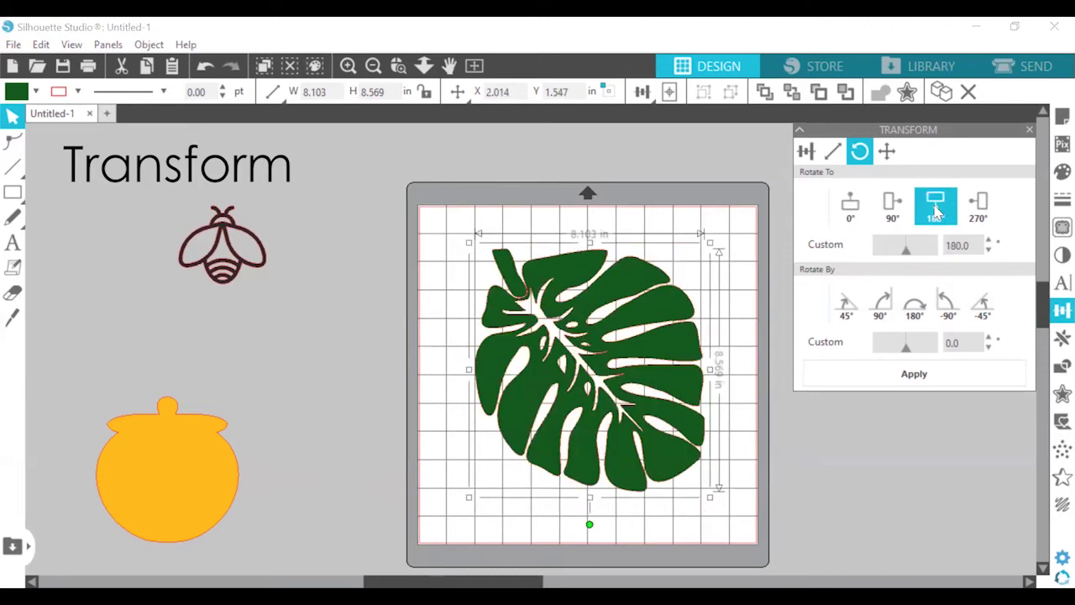
pyautogui.click(980, 214)
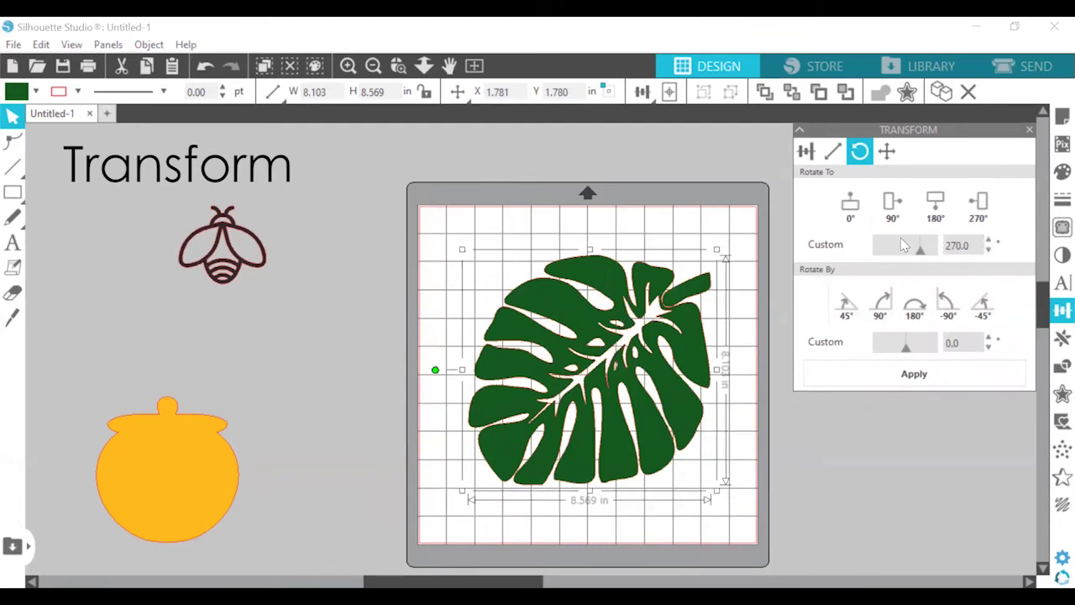
# Rotate the leaf in relative increments of 45°, 90°, -90° and -45°
pyautogui.click(856, 307)
pyautogui.click(881, 307)
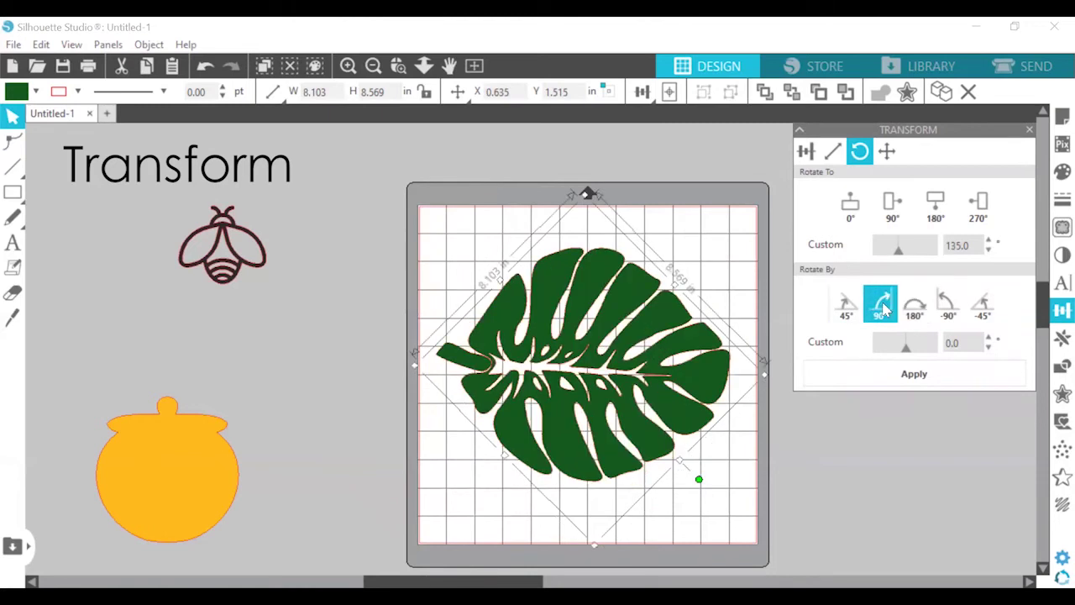
pyautogui.click(948, 307)
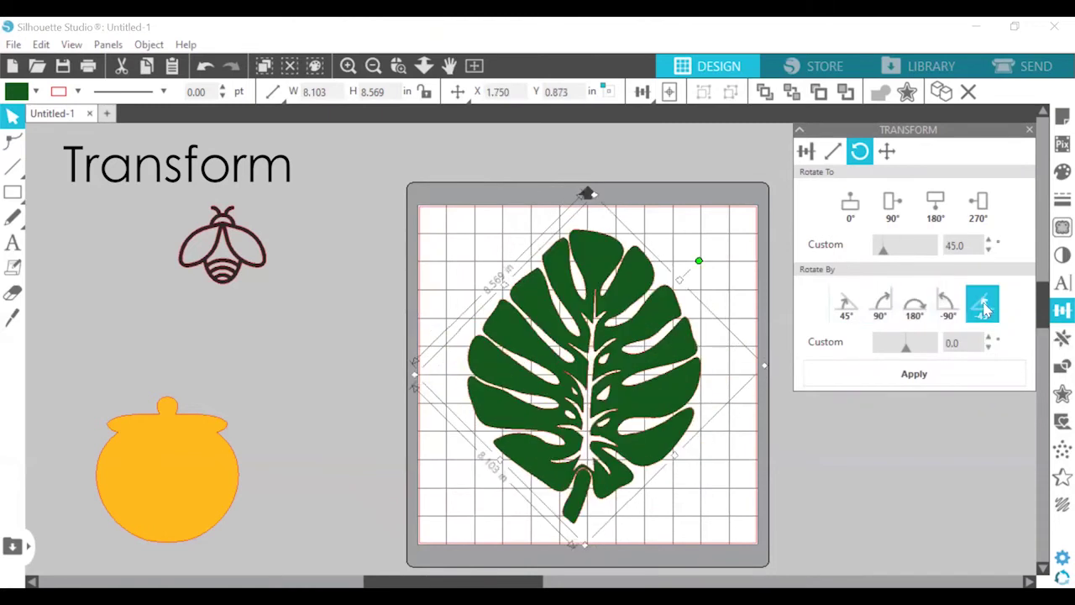
pyautogui.click(987, 307)
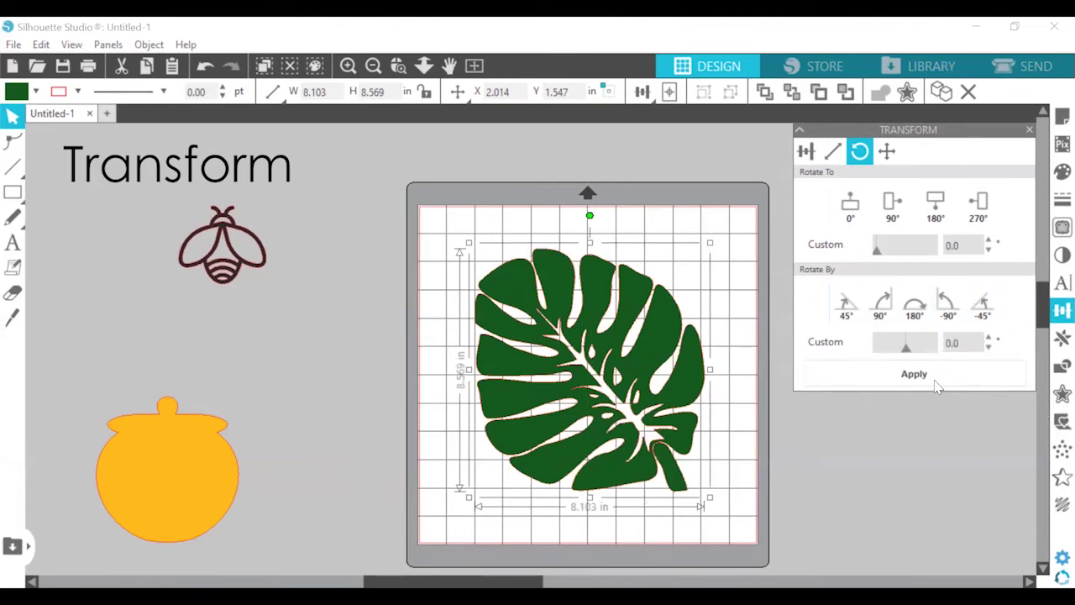
# Open the Move options and reposition the leaf on the mat to about X 1.741 in, Y 2.170 in
pyautogui.click(886, 152)
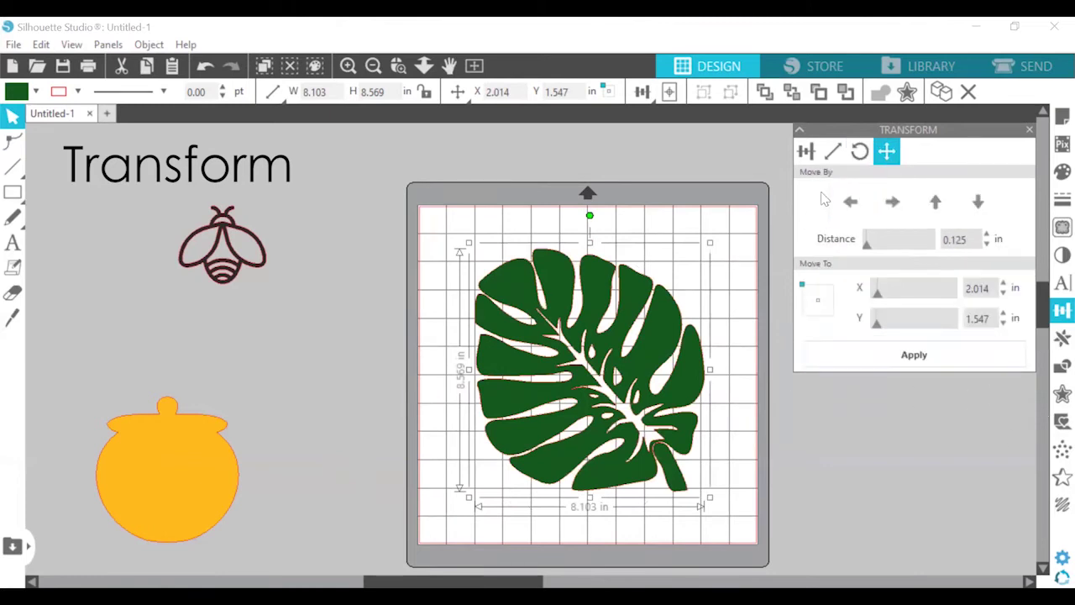
pyautogui.moveTo(569, 353)
pyautogui.mouseDown()
pyautogui.moveTo(538, 340)
pyautogui.moveTo(576, 358)
pyautogui.mouseUp()
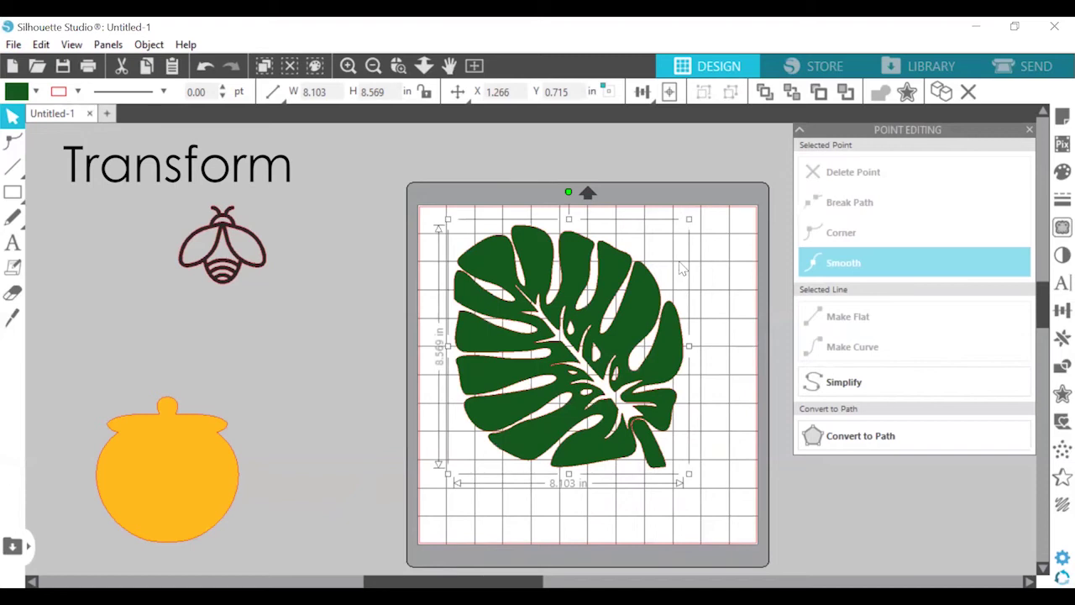
pyautogui.press('Right')
pyautogui.press('Right')
pyautogui.press('Right')
pyautogui.press('Right')
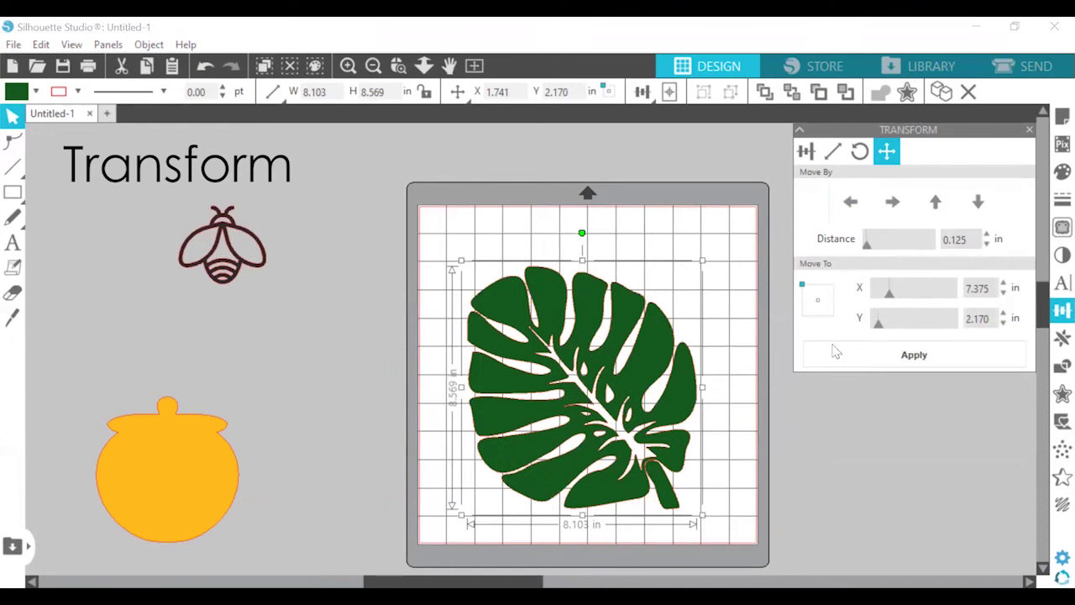
# Try moving the leaf to X 24.750 in, Y 13.000 in, and undo the move
pyautogui.moveTo(889, 300); pyautogui.dragTo(901, 328)
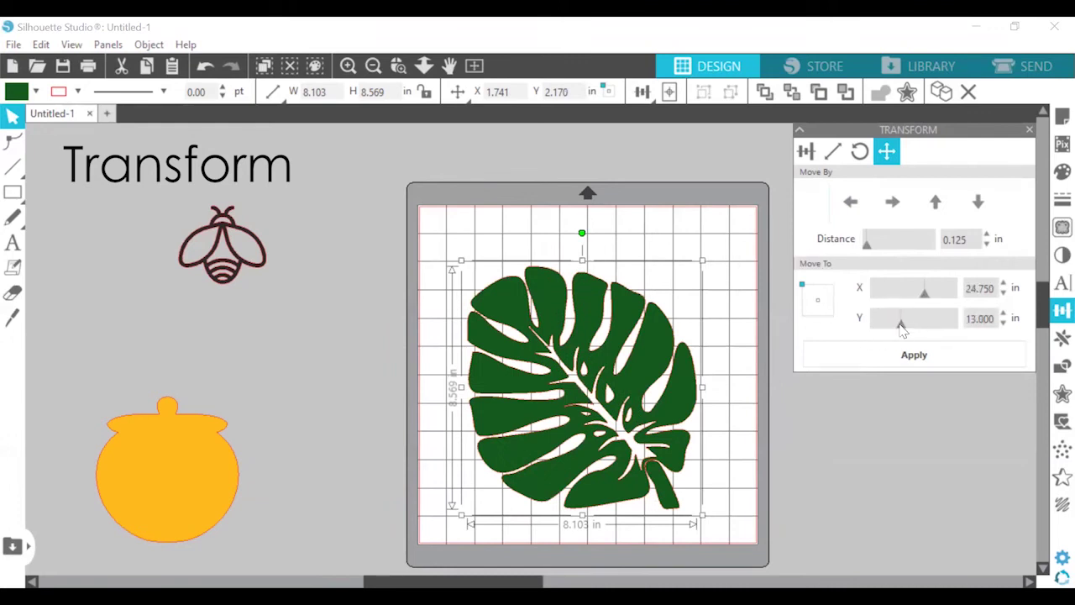
pyautogui.click(915, 353)
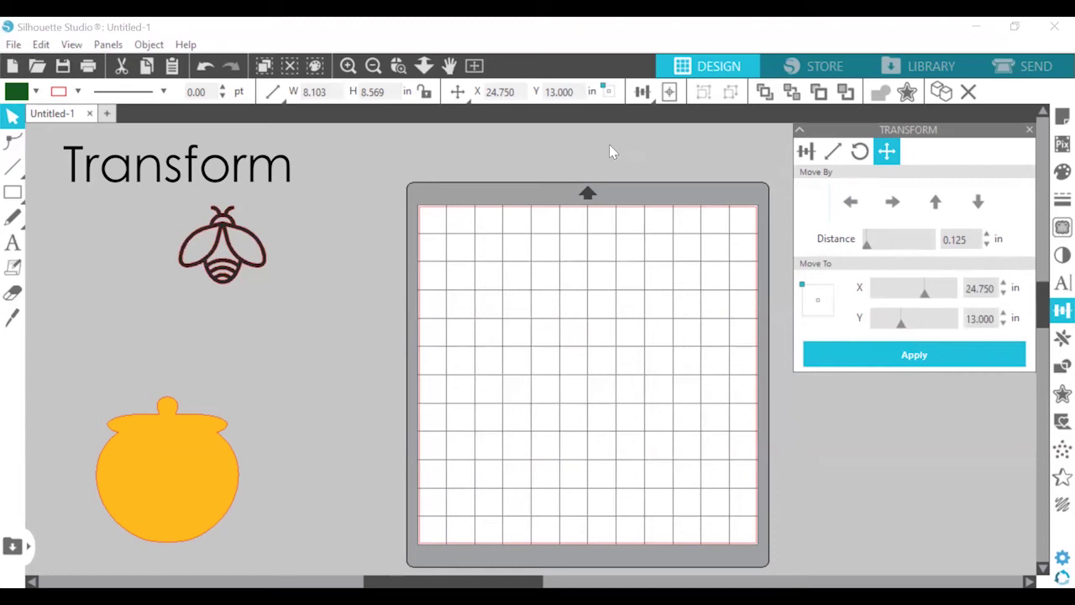
pyautogui.click(205, 65)
pyautogui.click(889, 153)
pyautogui.click(859, 152)
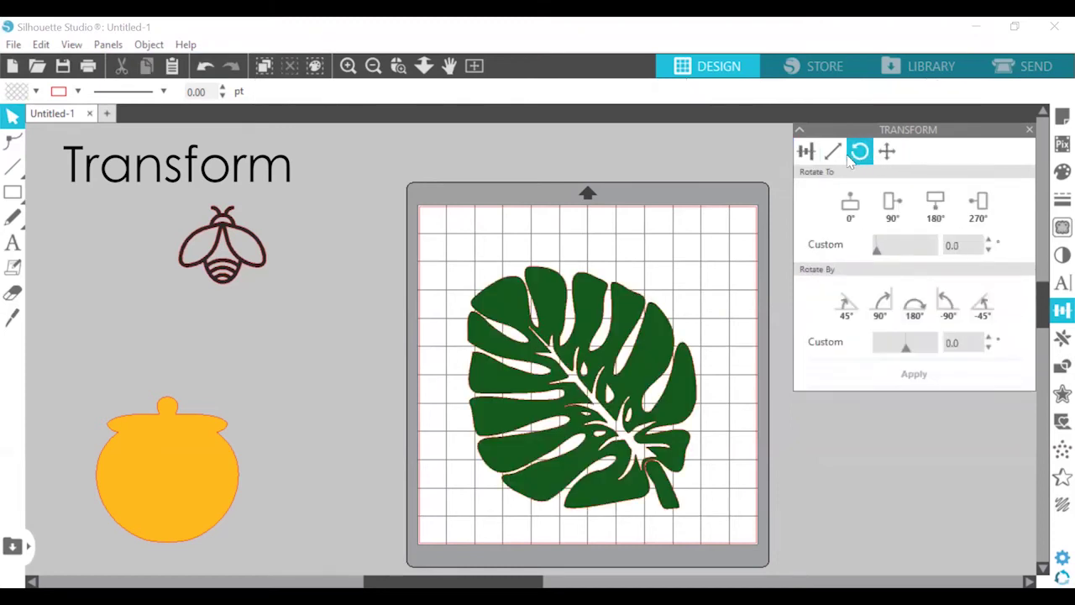
pyautogui.click(832, 151)
pyautogui.click(805, 151)
pyautogui.click(832, 151)
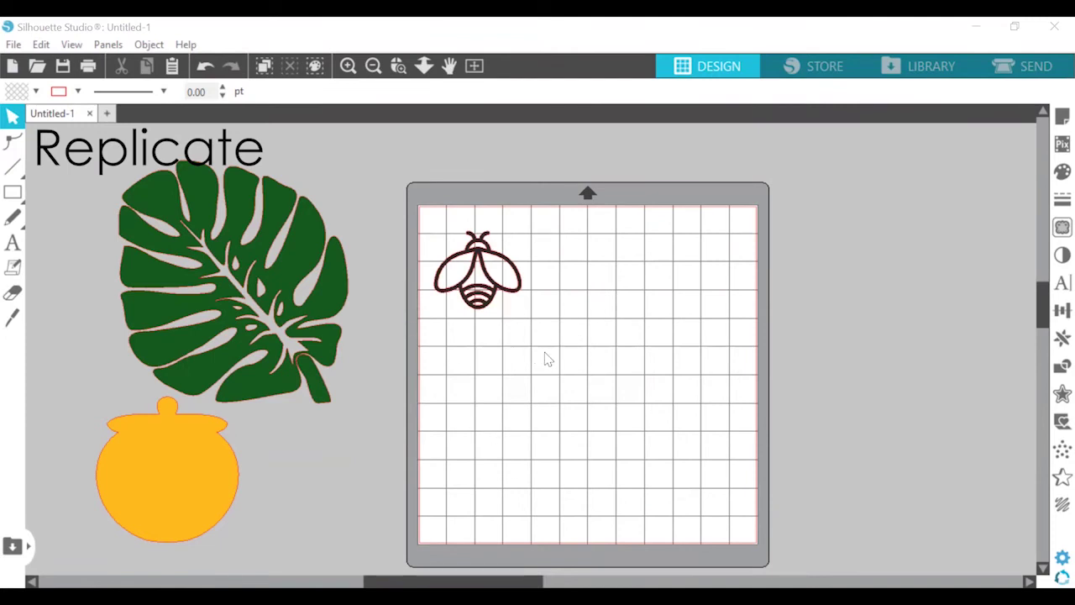
# Open the Replicate options and duplicate the bee on the mat once to its left and once to its right
pyautogui.click(1053, 341)
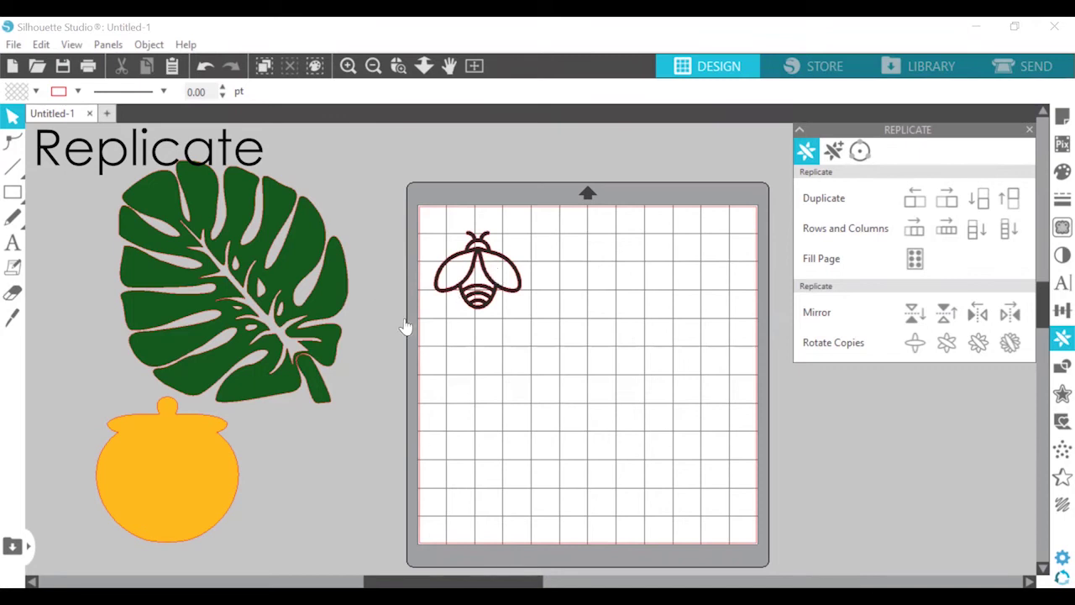
pyautogui.moveTo(395, 200); pyautogui.dragTo(537, 332)
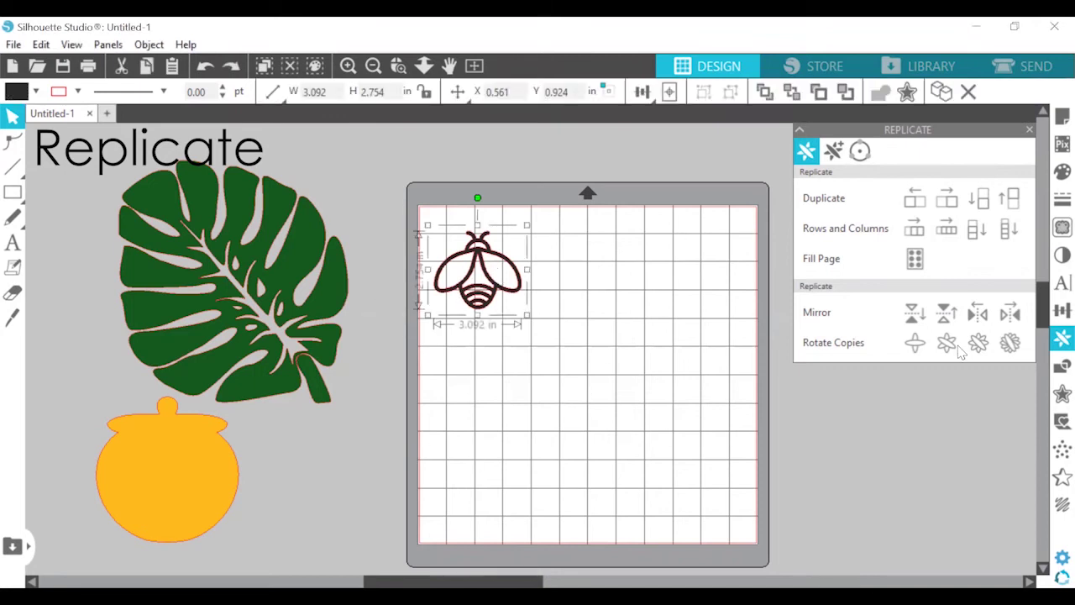
pyautogui.click(915, 200)
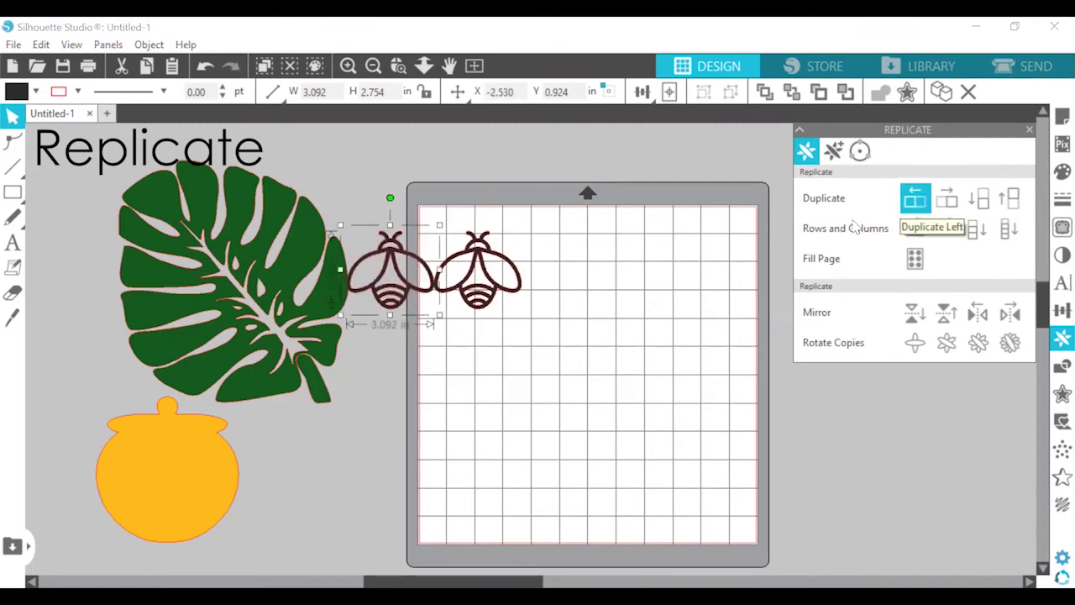
pyautogui.click(479, 286)
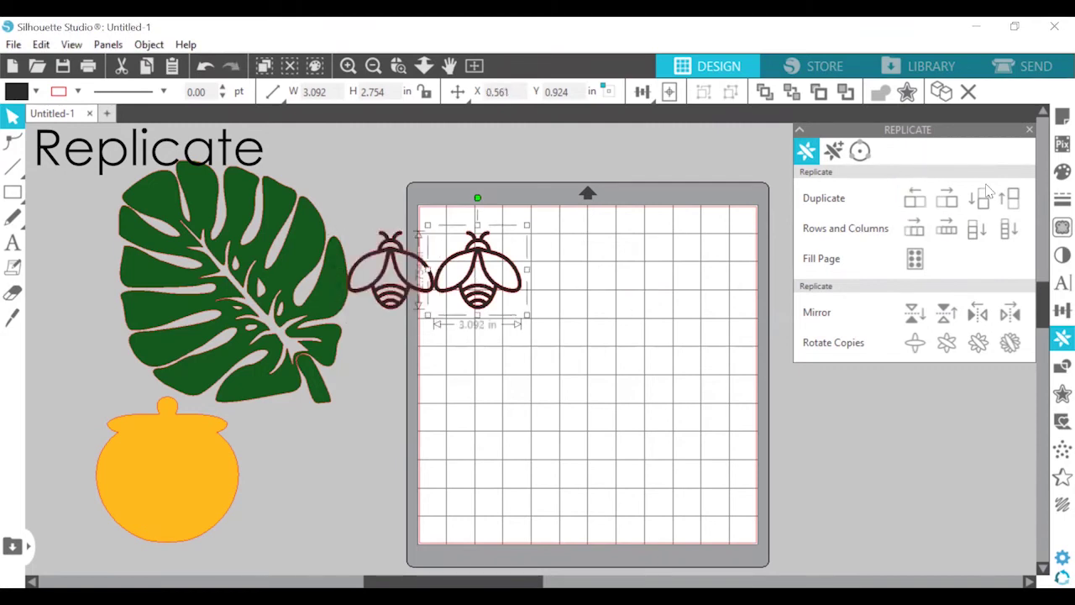
pyautogui.click(947, 204)
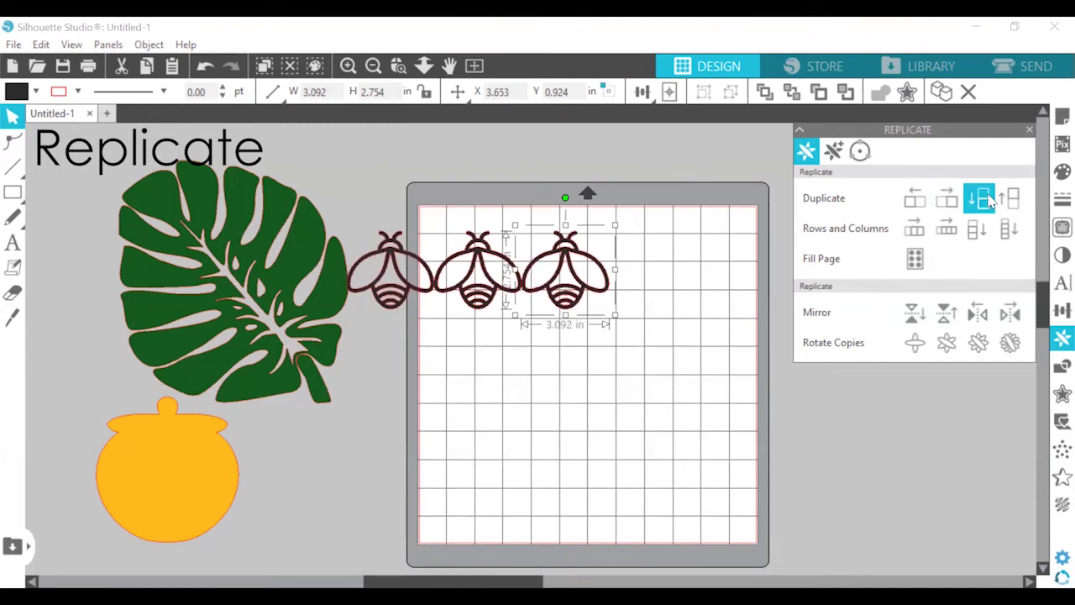
# Duplicate the rightmost bee once below and once above it
pyautogui.click(983, 202)
pyautogui.click(1012, 198)
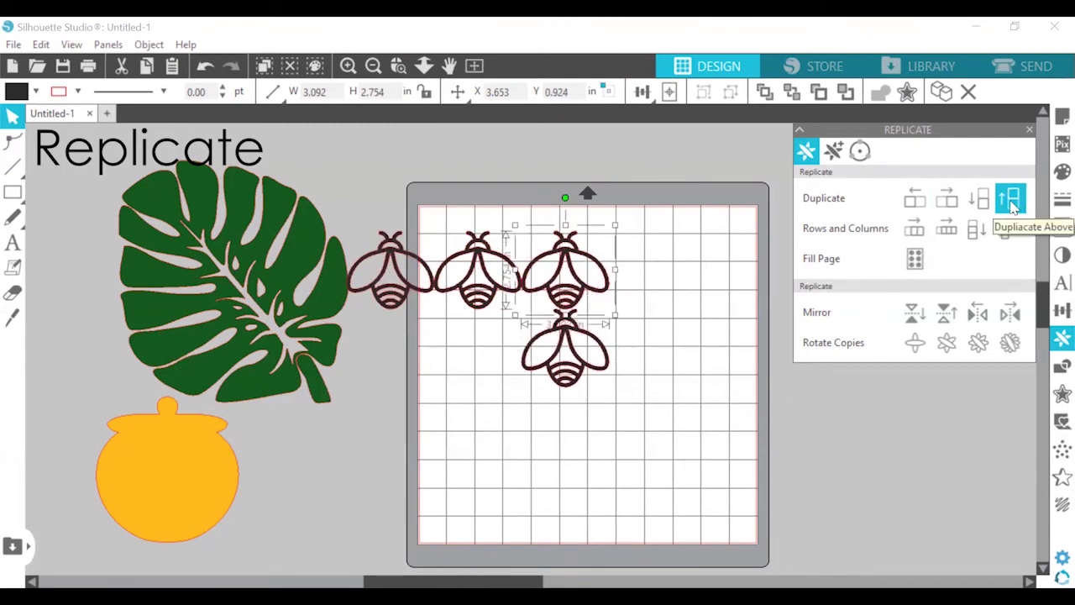
pyautogui.click(1010, 198)
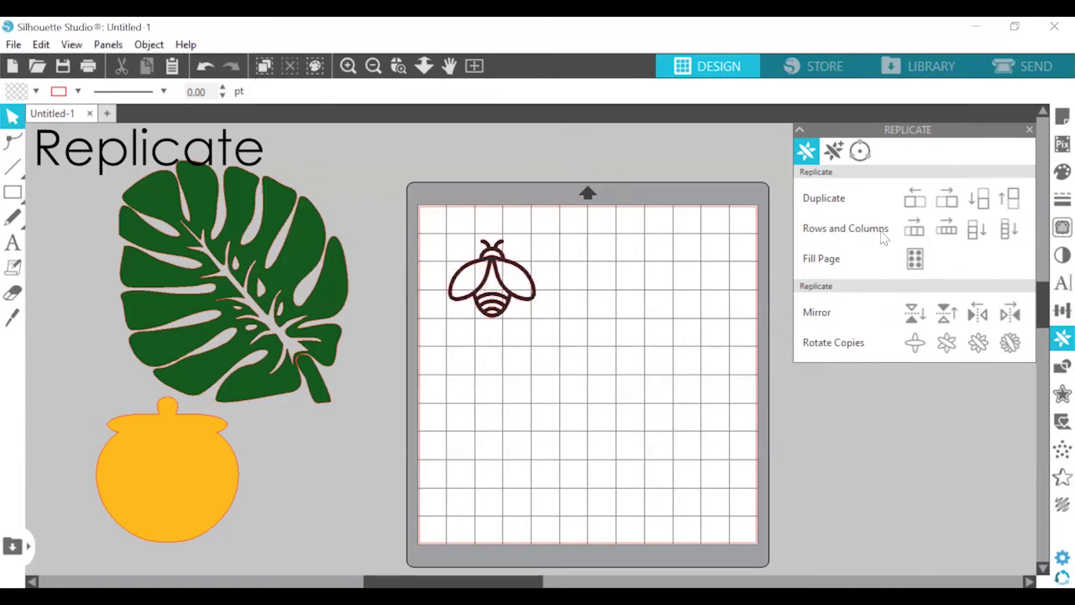
# Replicate the upper bee into a row of three and the bee beneath it into a row of four
pyautogui.hotkey('ctrl', 'a')
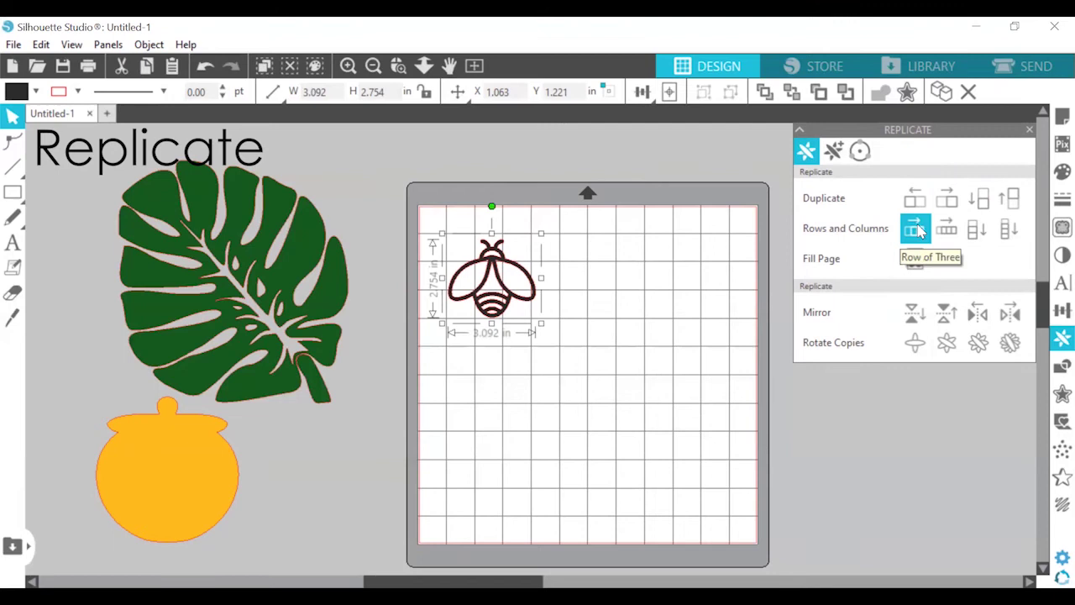
pyautogui.click(915, 230)
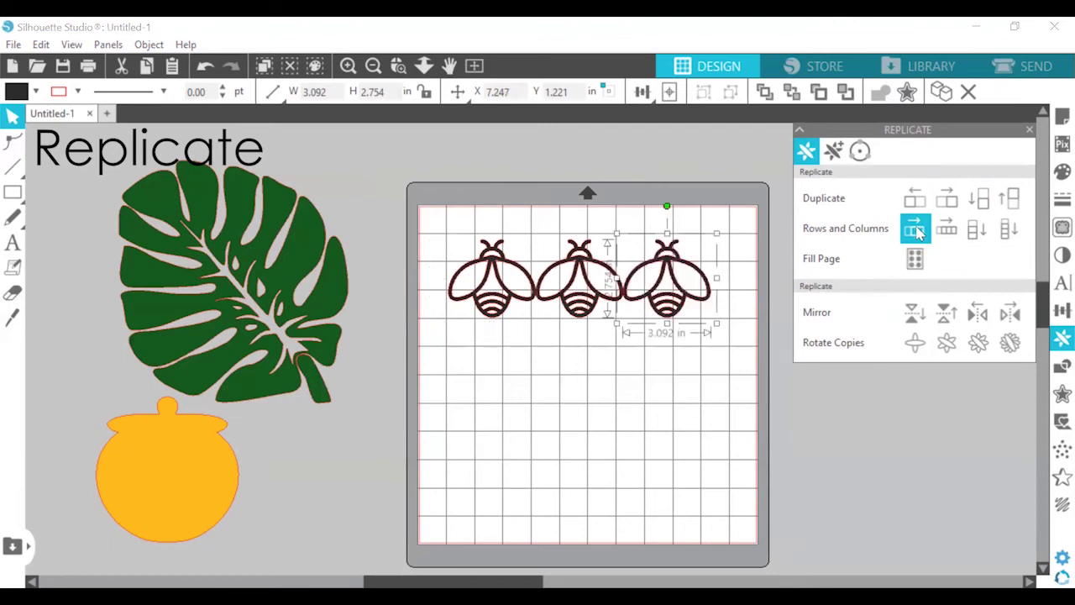
pyautogui.click(949, 232)
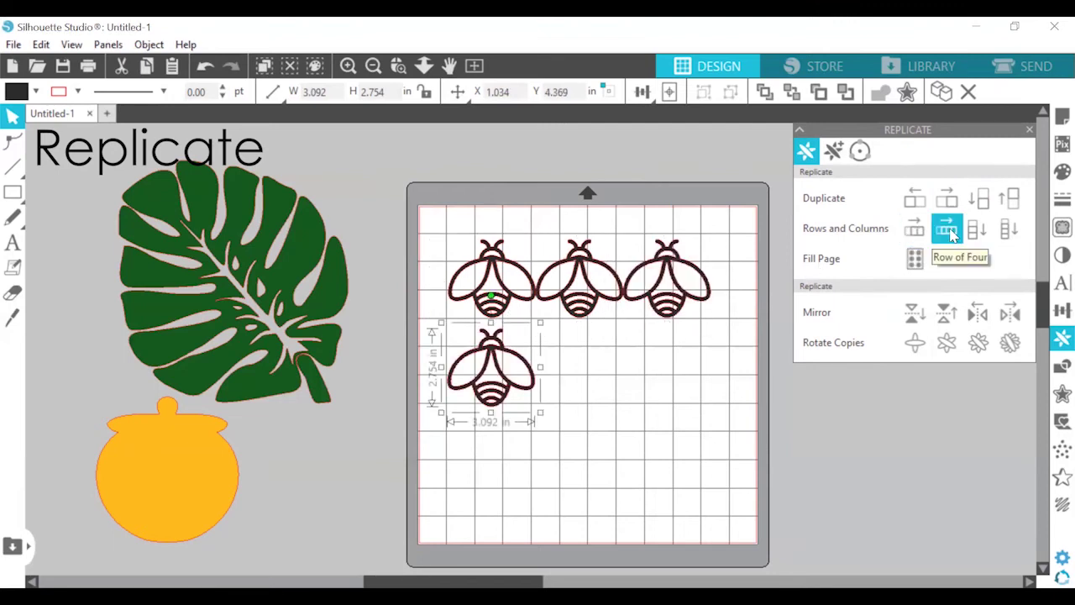
pyautogui.click(949, 232)
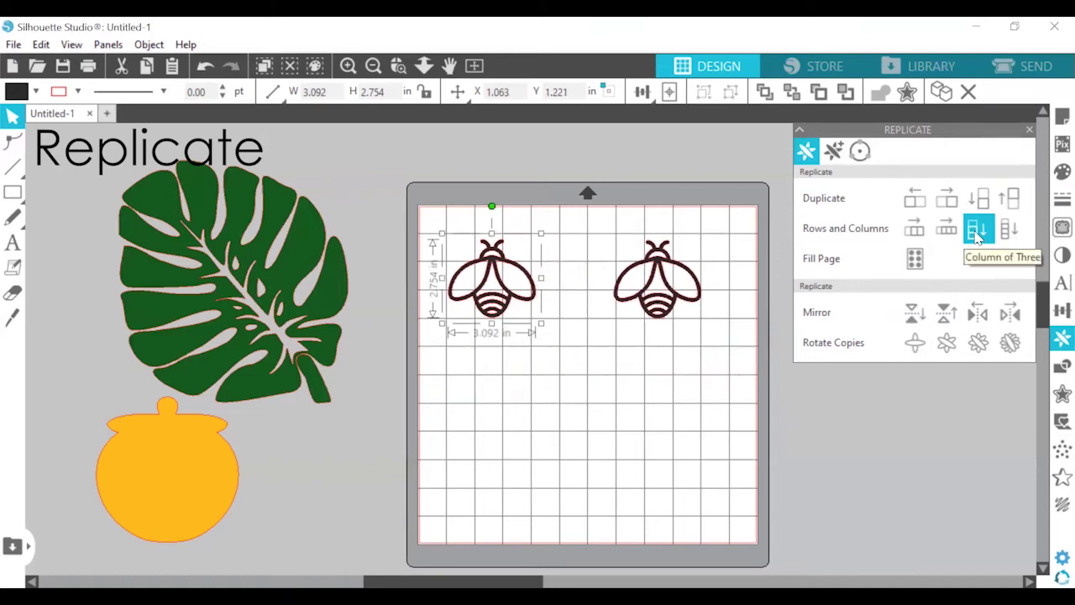
# Replicate the left bee into a column of three and the right bee into a column of four
pyautogui.click(976, 230)
pyautogui.click(672, 286)
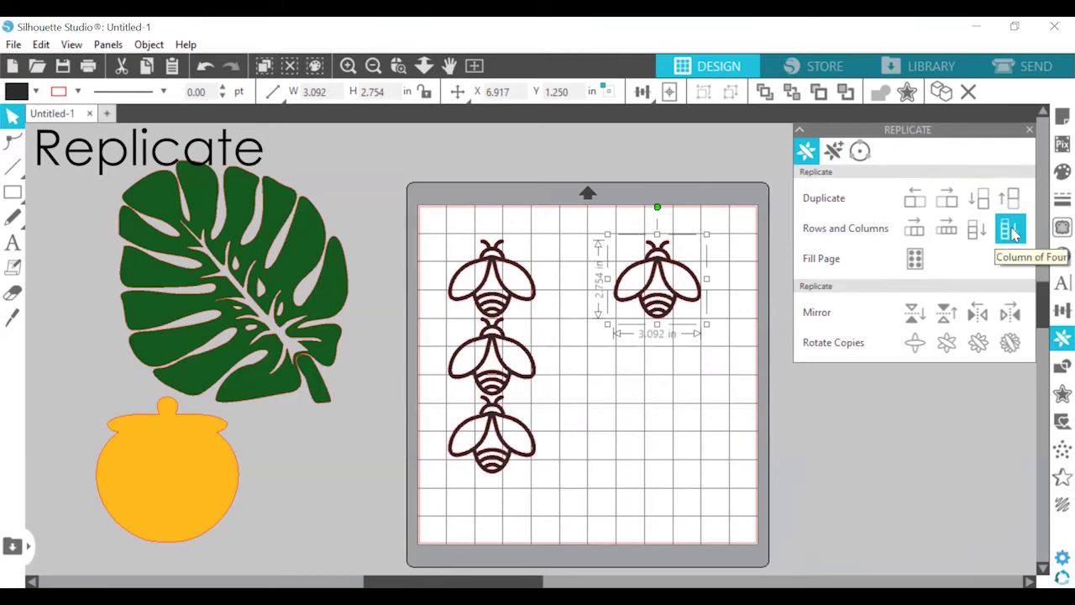
pyautogui.click(1010, 231)
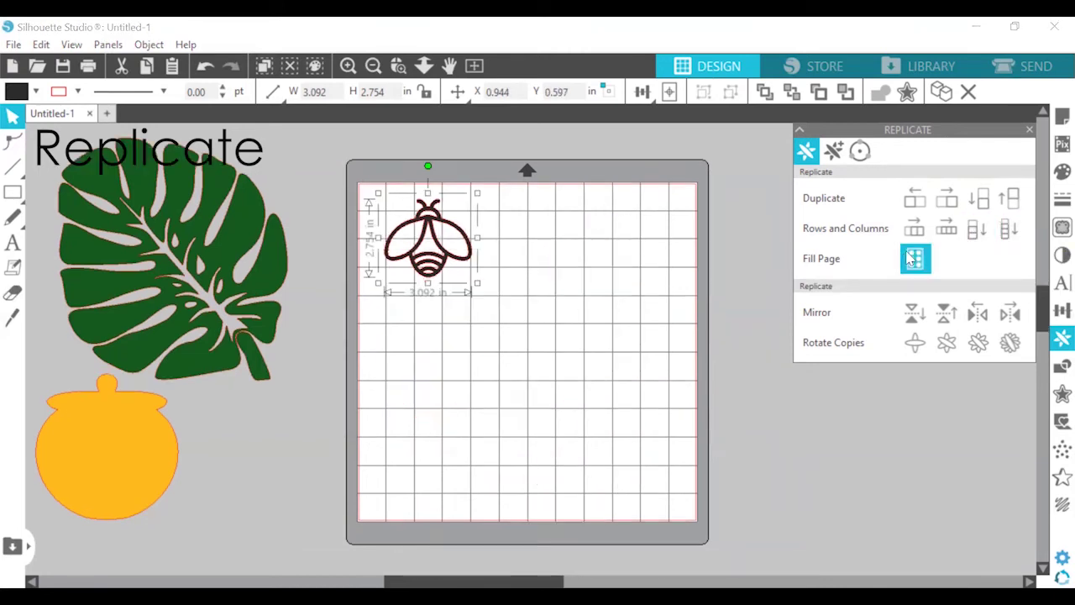
# Fill the page with copies of the single bee
pyautogui.click(926, 264)
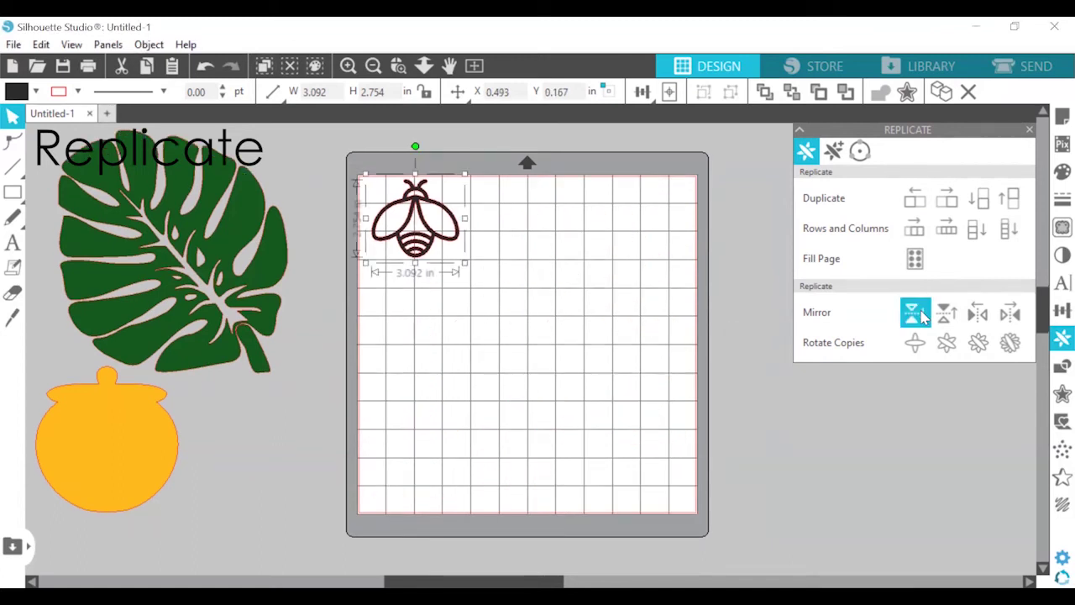
# Create a mirrored copy of the bee below it and another mirrored copy above the original
pyautogui.click(918, 314)
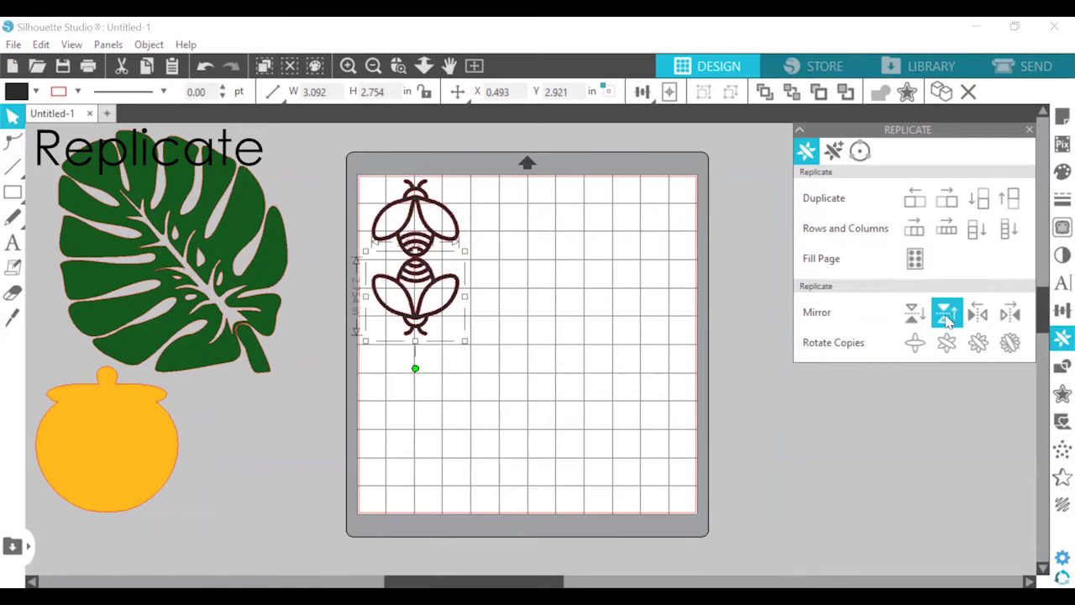
pyautogui.click(944, 314)
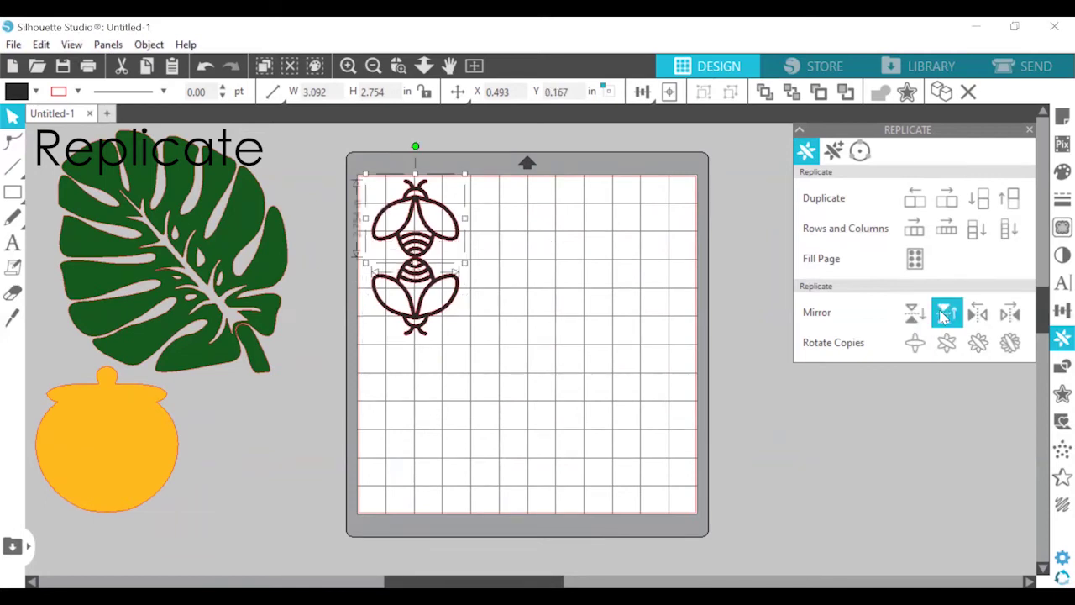
pyautogui.click(944, 314)
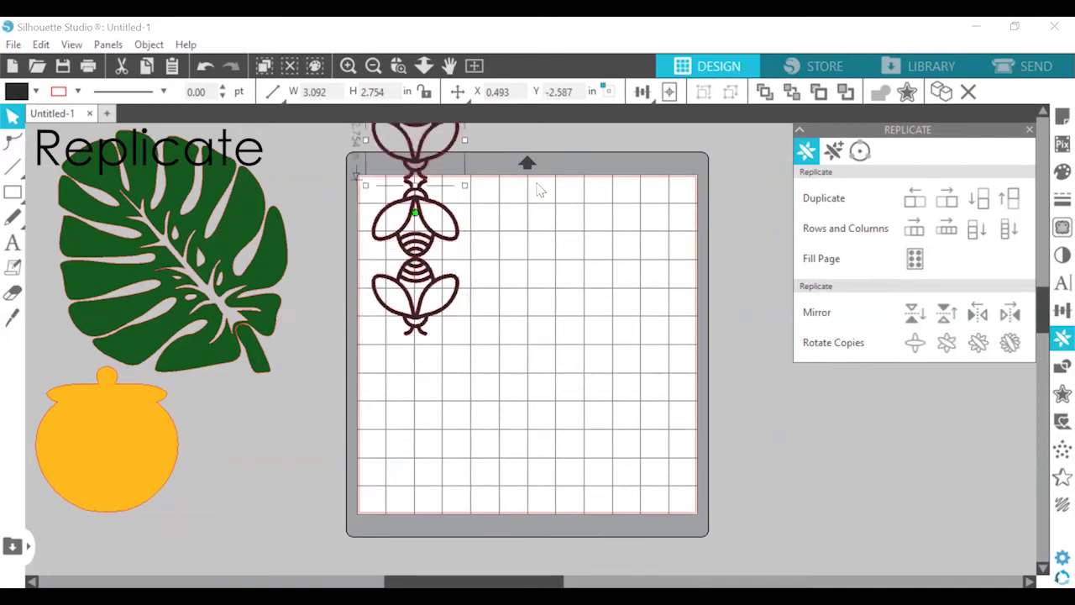
# Move the bee to the middle of the page and mirror one copy of it to the left and another to the right
pyautogui.scroll(2, 480, 365)
pyautogui.moveTo(433, 281); pyautogui.dragTo(564, 373)
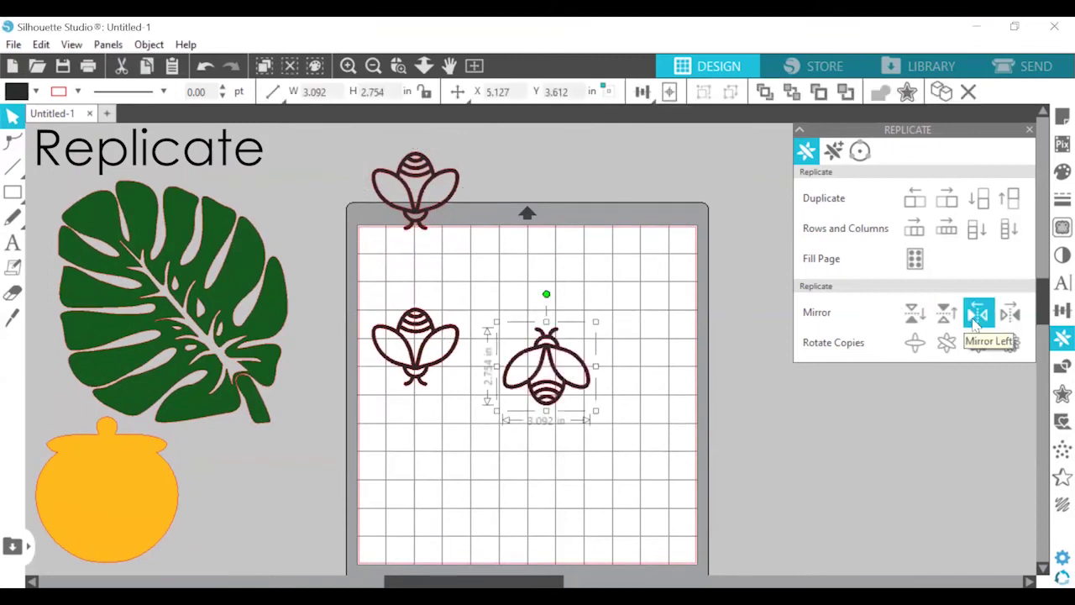
pyautogui.click(977, 321)
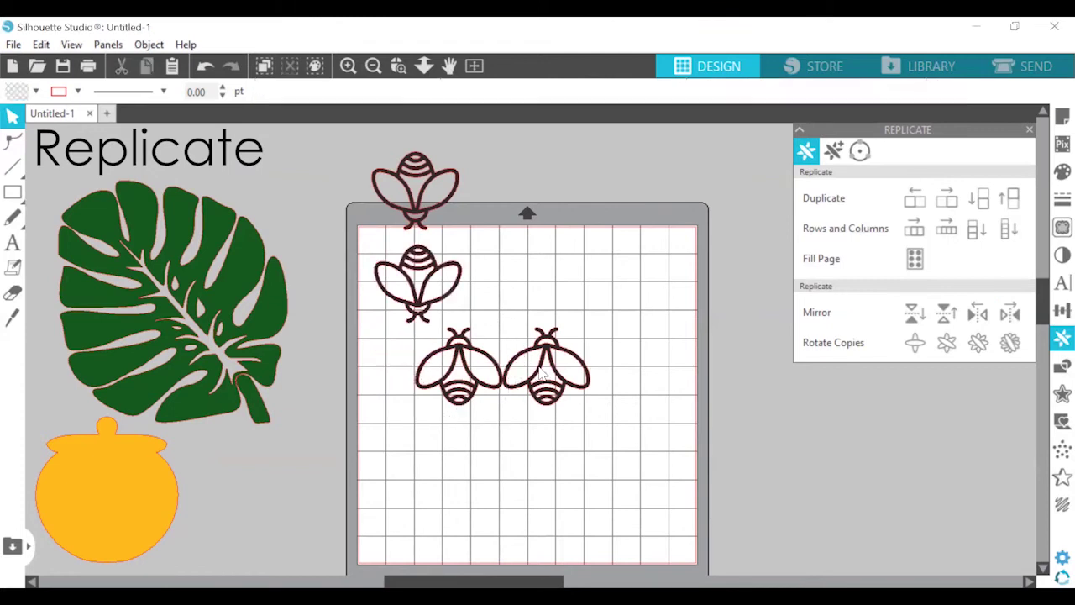
pyautogui.click(541, 375)
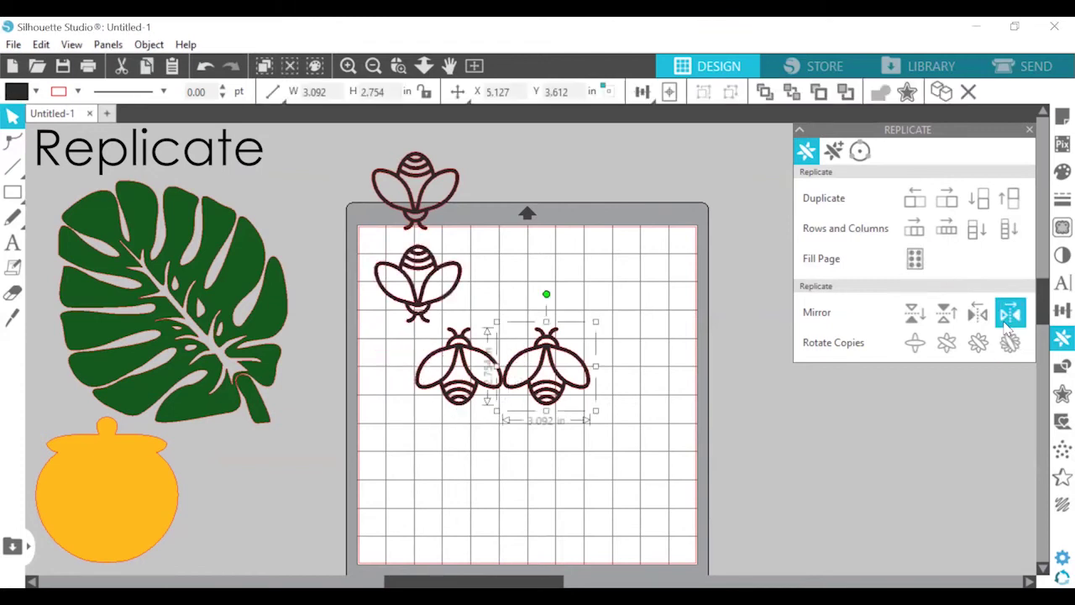
pyautogui.click(1010, 312)
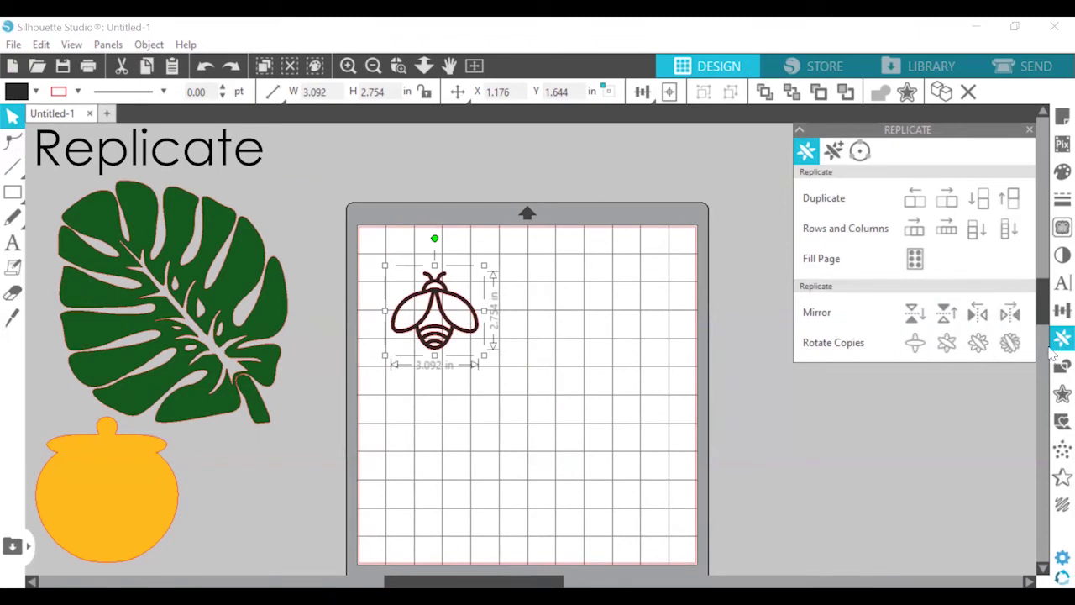
# Try two different Rotate Copies options on the bee and undo the rotated copies
pyautogui.click(946, 343)
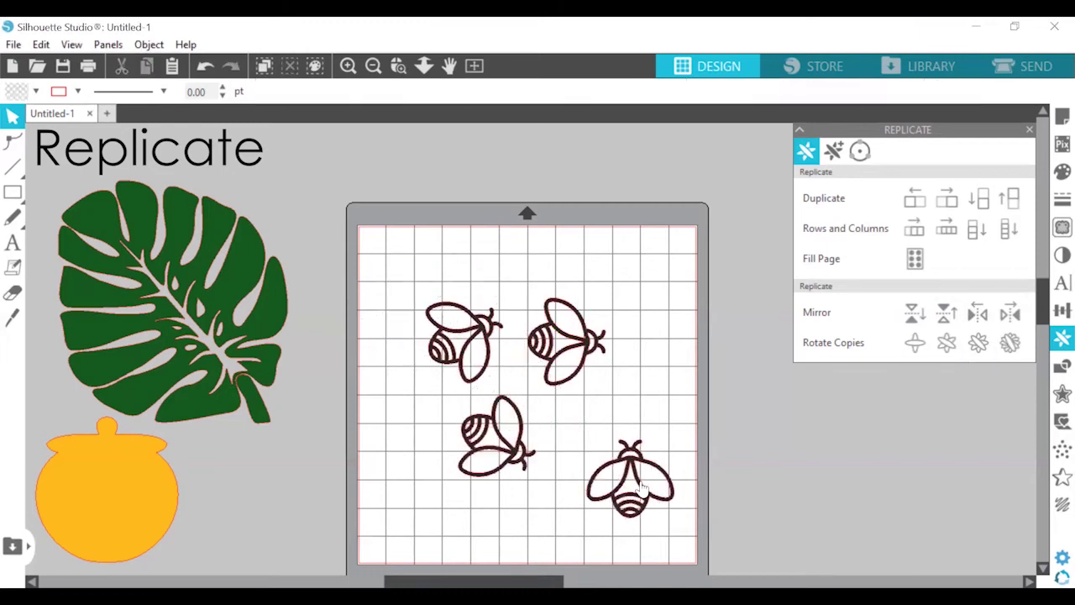
pyautogui.click(619, 468)
pyautogui.click(1011, 343)
pyautogui.hotkey('ctrl', 'z')
pyautogui.hotkey('ctrl', 'z')
pyautogui.hotkey('ctrl', 'z')
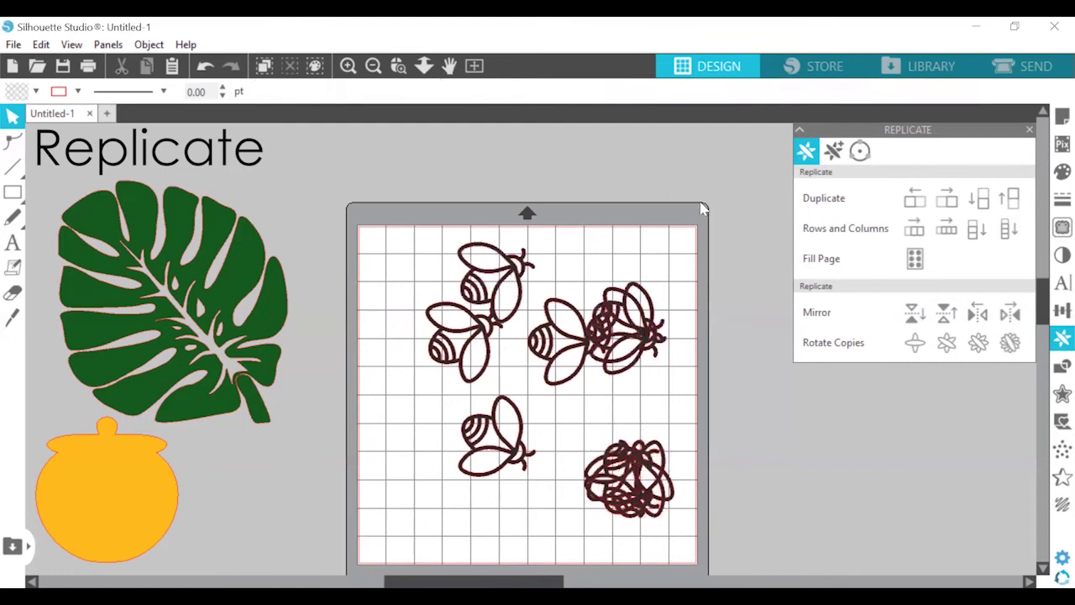
# Set up advanced replication of the bee with 5 copies in the same position, each rotated -33 degrees
pyautogui.click(834, 152)
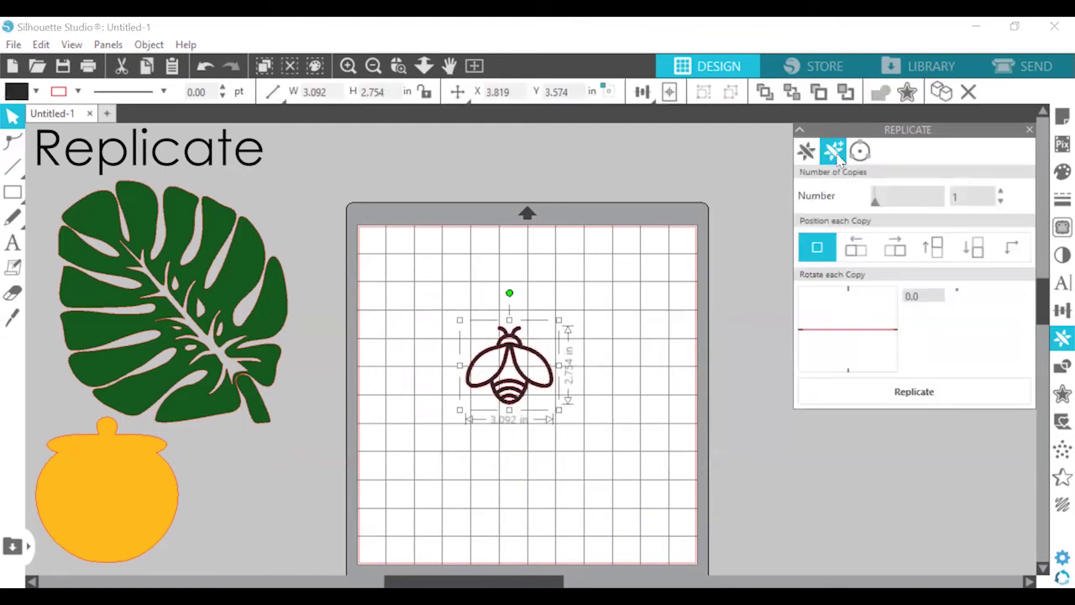
pyautogui.moveTo(874, 206); pyautogui.dragTo(924, 202)
pyautogui.click(966, 250)
pyautogui.moveTo(924, 203); pyautogui.dragTo(899, 199)
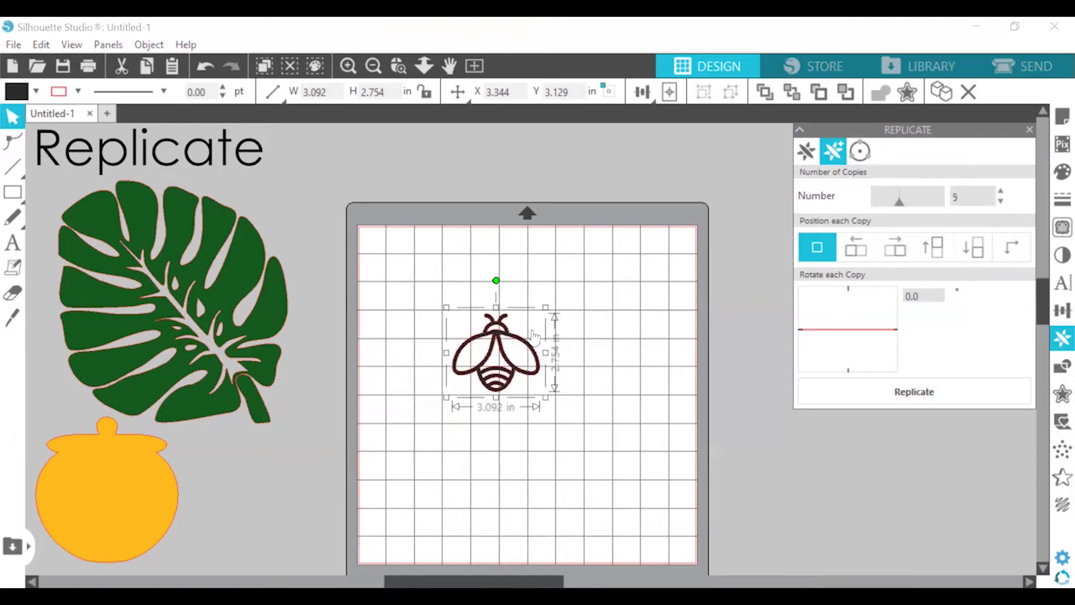
pyautogui.moveTo(850, 324); pyautogui.dragTo(896, 305)
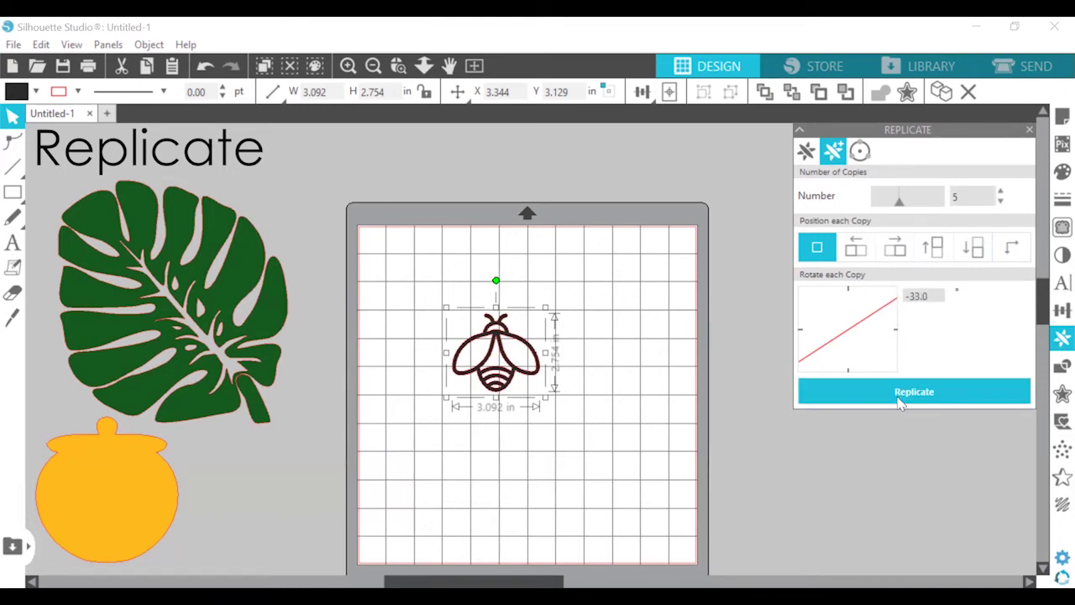
# Place copies of the bee along the outline of the yellow honey pot using Object on Path
pyautogui.click(860, 152)
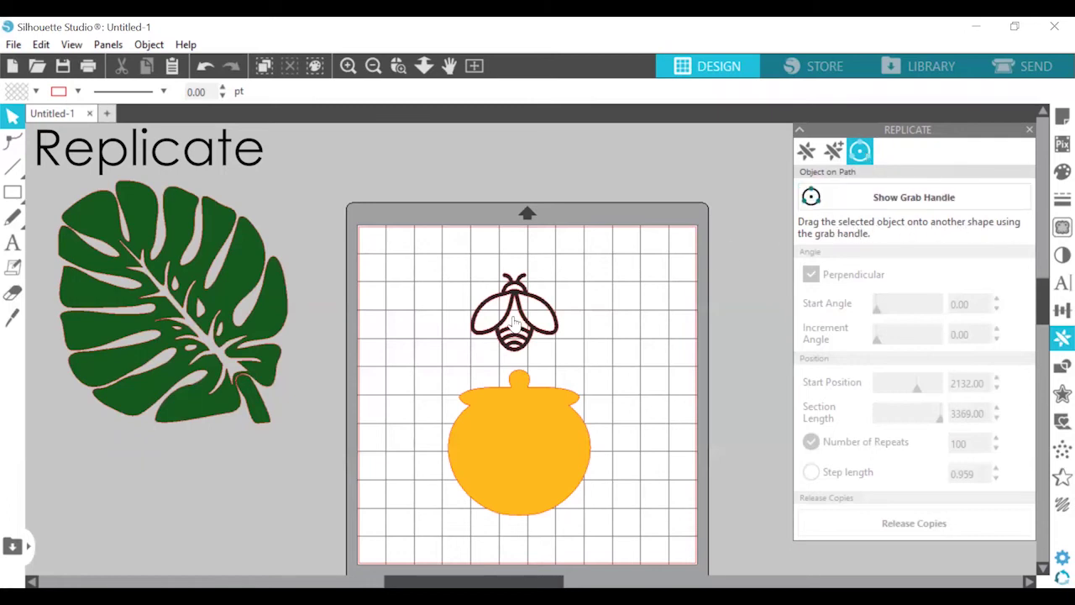
pyautogui.moveTo(514, 323); pyautogui.dragTo(559, 327)
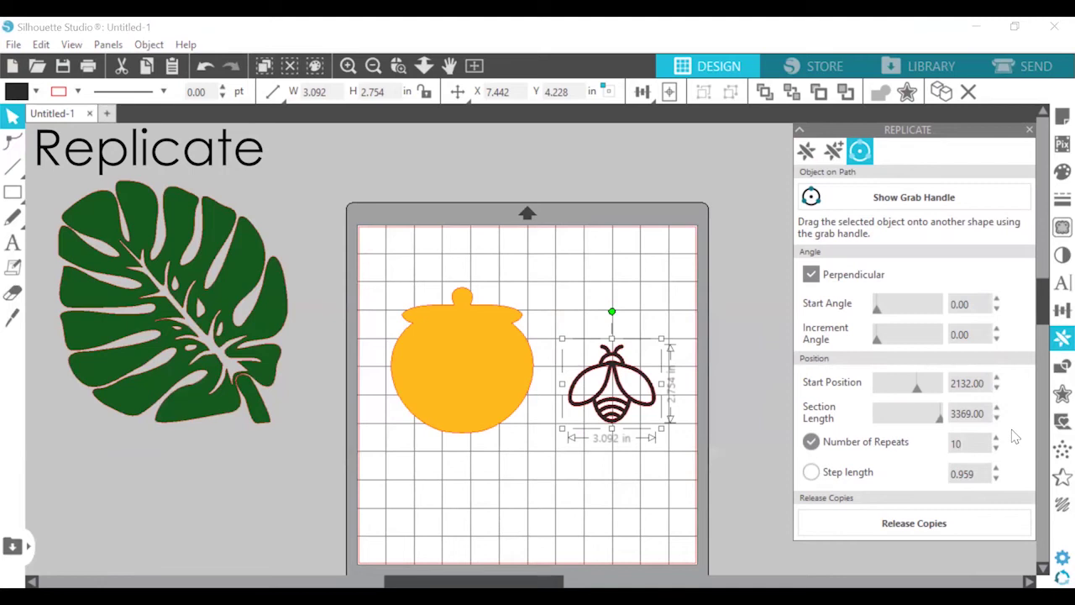
pyautogui.moveTo(615, 388); pyautogui.dragTo(535, 357)
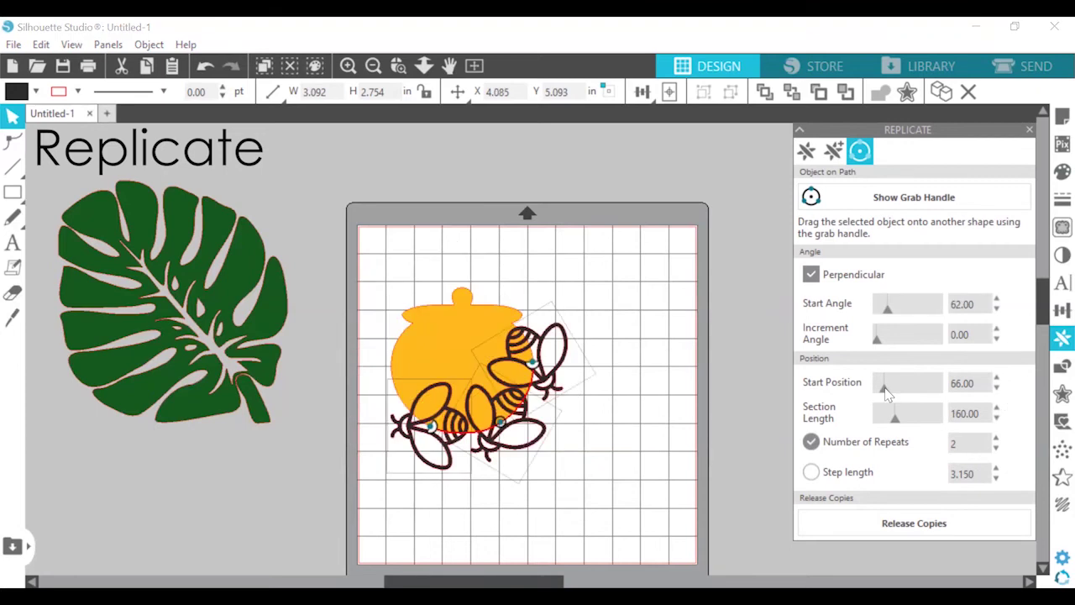
# Set the bees' start position on the path to 290 and start angle to 275, and increase the increment angle
pyautogui.moveTo(882, 388); pyautogui.dragTo(913, 395)
pyautogui.moveTo(915, 327); pyautogui.dragTo(925, 313)
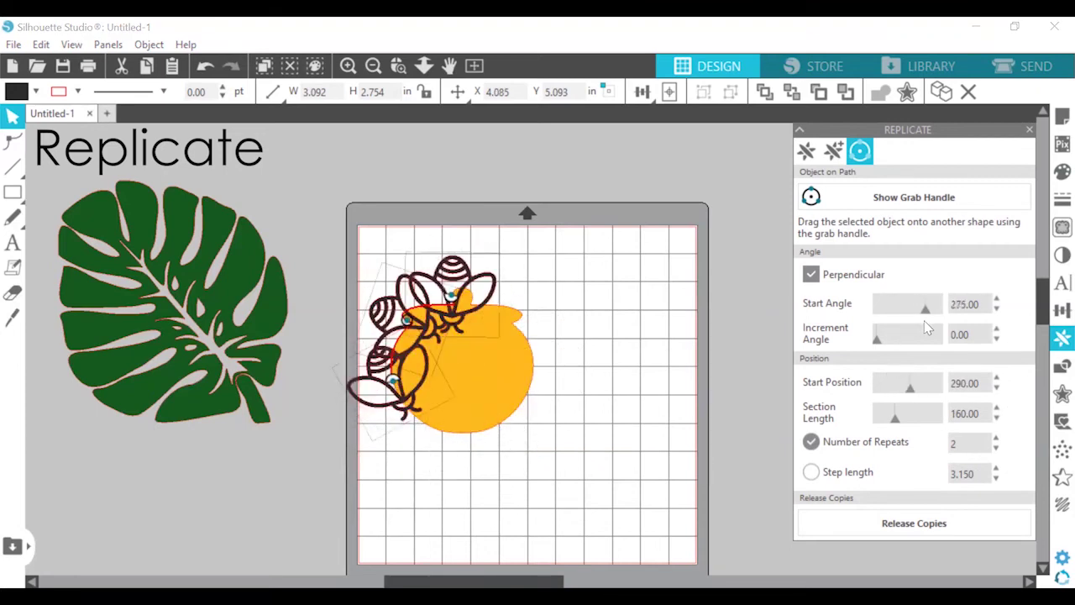
pyautogui.moveTo(876, 338); pyautogui.dragTo(912, 351)
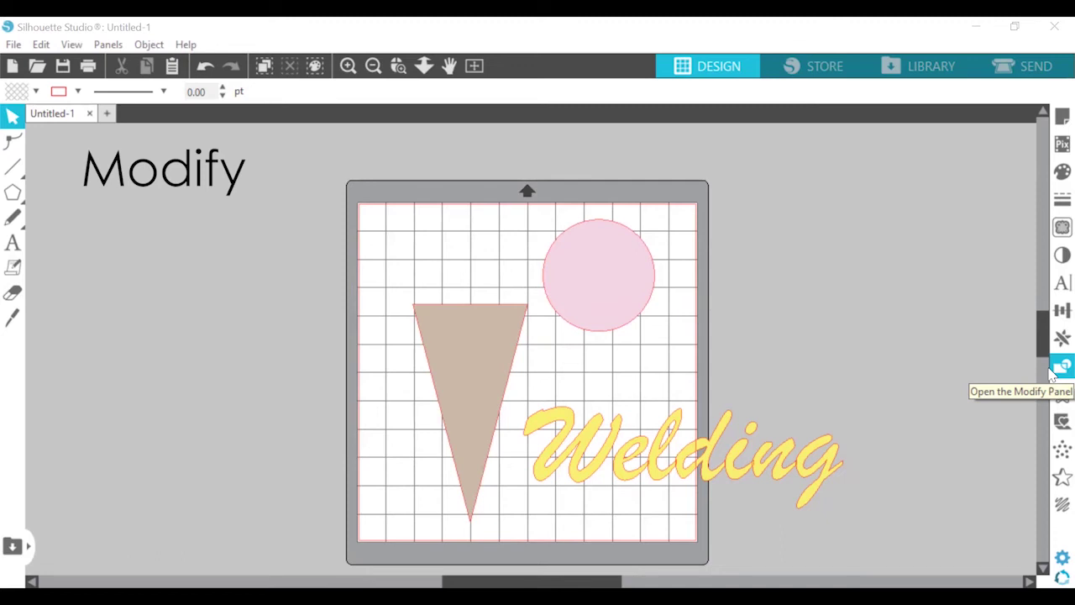
# Show the Modify tools and position the pink circle so it overlaps the upper edge of the brown triangle like an ice cream cone
pyautogui.click(1051, 370)
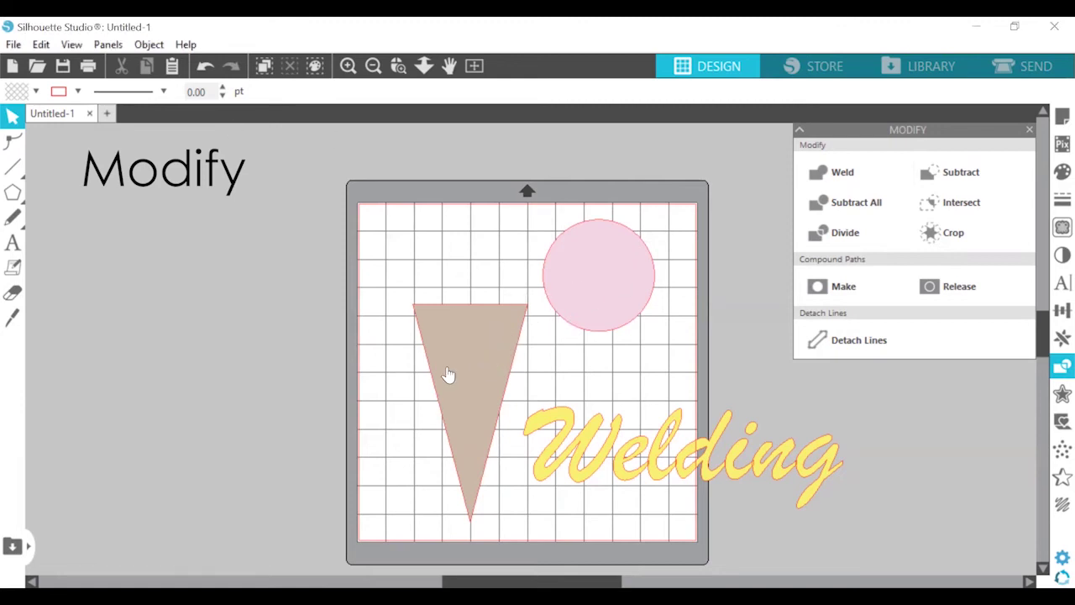
pyautogui.moveTo(613, 281); pyautogui.dragTo(483, 250)
pyautogui.press('Escape')
pyautogui.click(498, 326)
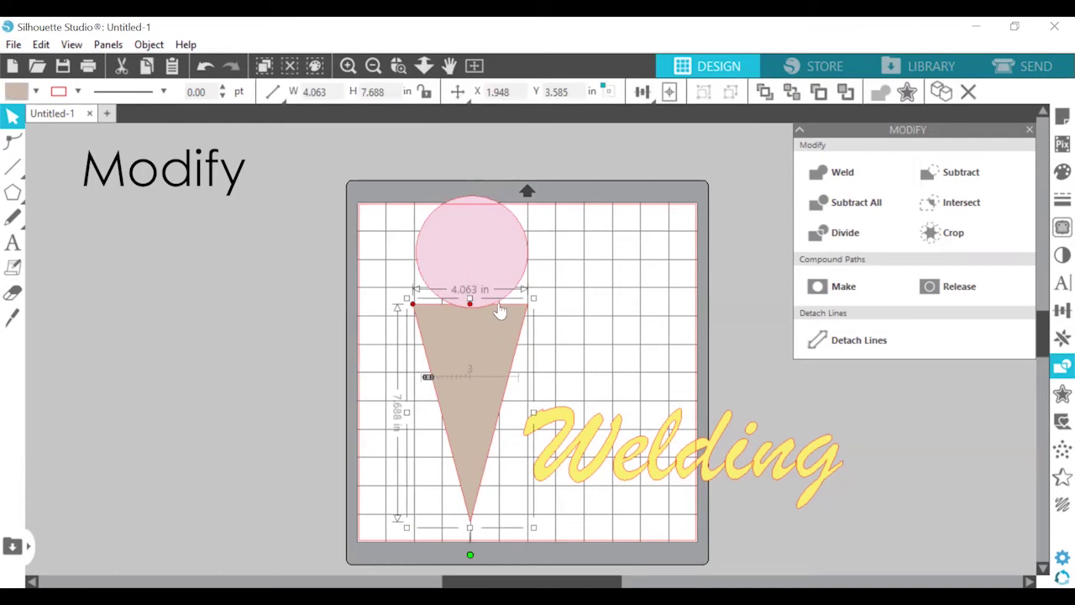
pyautogui.click(488, 243)
pyautogui.moveTo(490, 252); pyautogui.dragTo(474, 273)
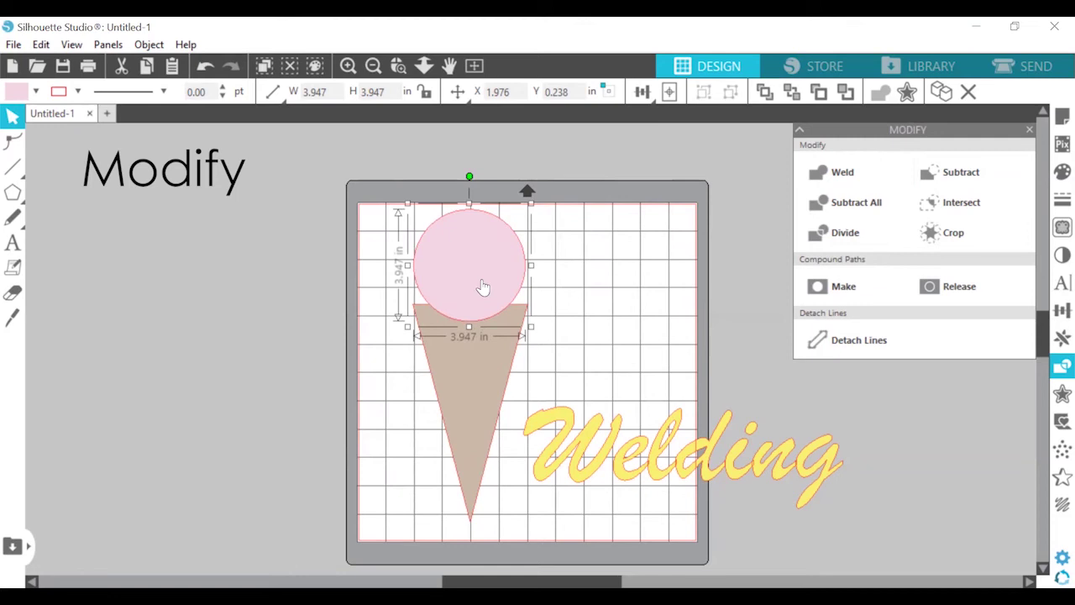
# Try welding the pink circle and the brown triangle with the circle in front, and undo the weld
pyautogui.keyDown('shift'); pyautogui.click(487, 355); pyautogui.keyUp('shift')
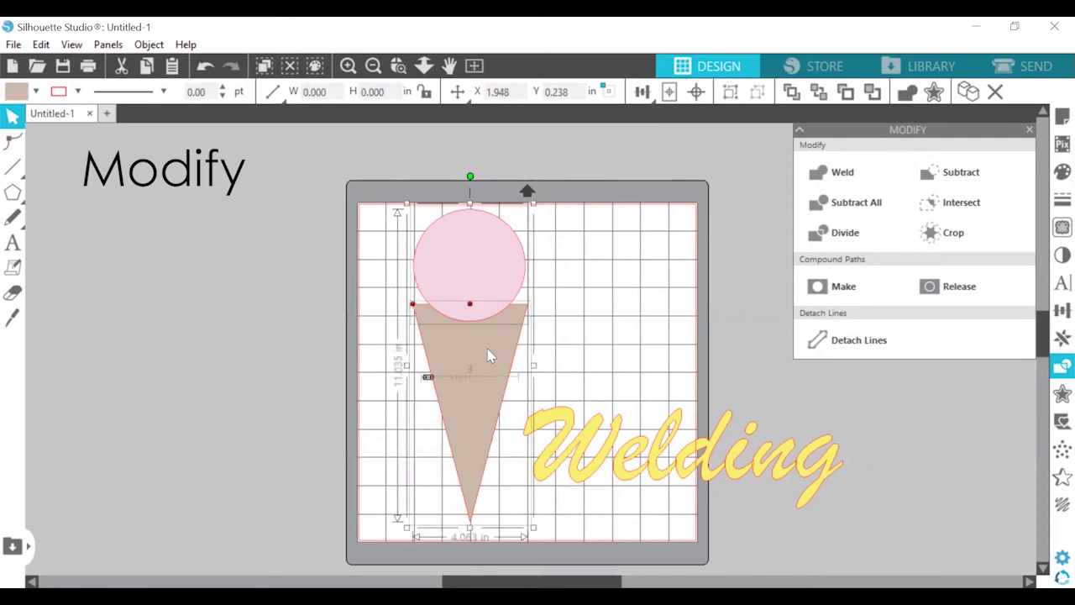
pyautogui.click(840, 177)
pyautogui.hotkey('ctrl', 'z')
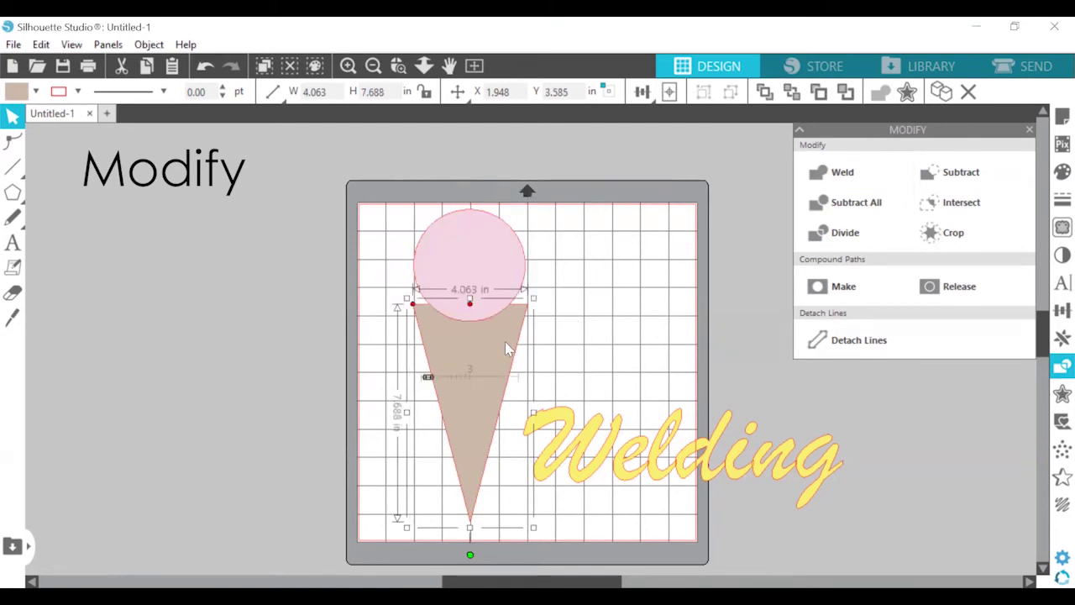
# Bring the brown triangle in front of the pink circle and weld the two shapes together
pyautogui.rightClick(504, 341)
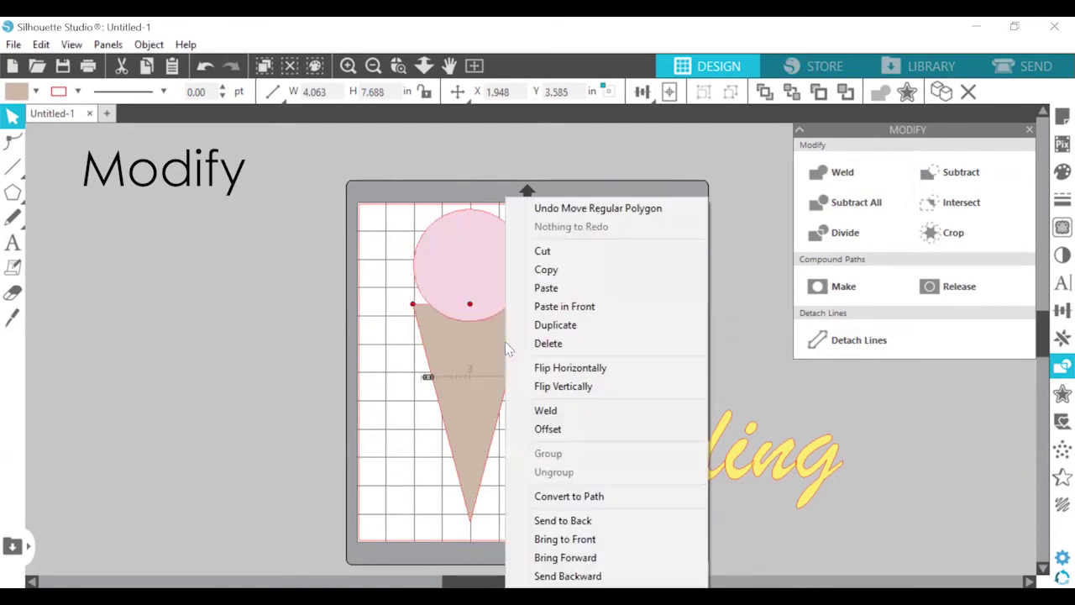
pyautogui.click(564, 539)
pyautogui.click(514, 272)
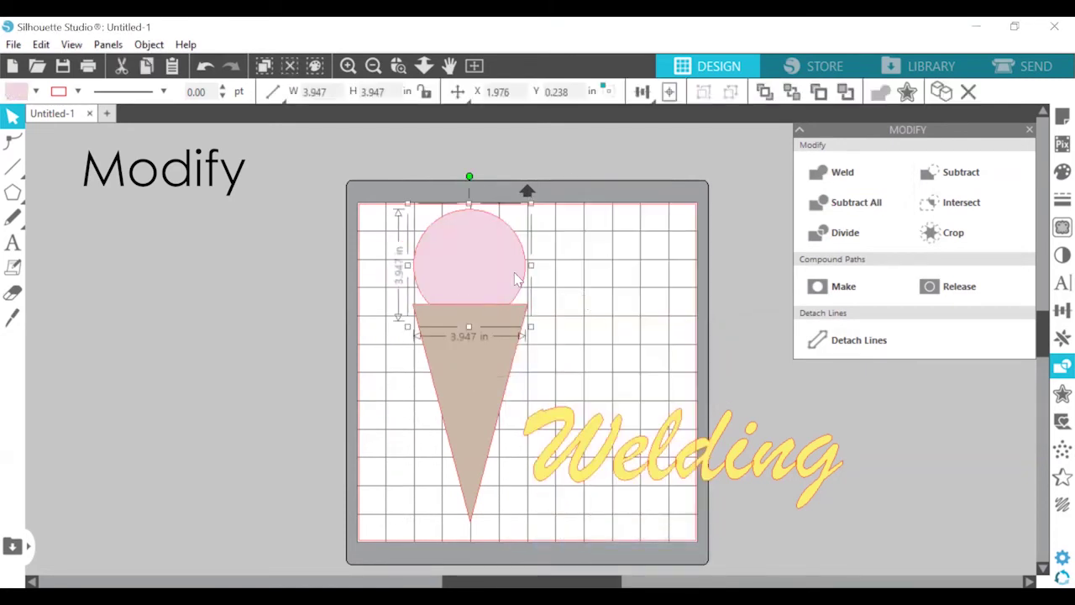
pyautogui.keyDown('shift'); pyautogui.click(487, 376); pyautogui.keyUp('shift')
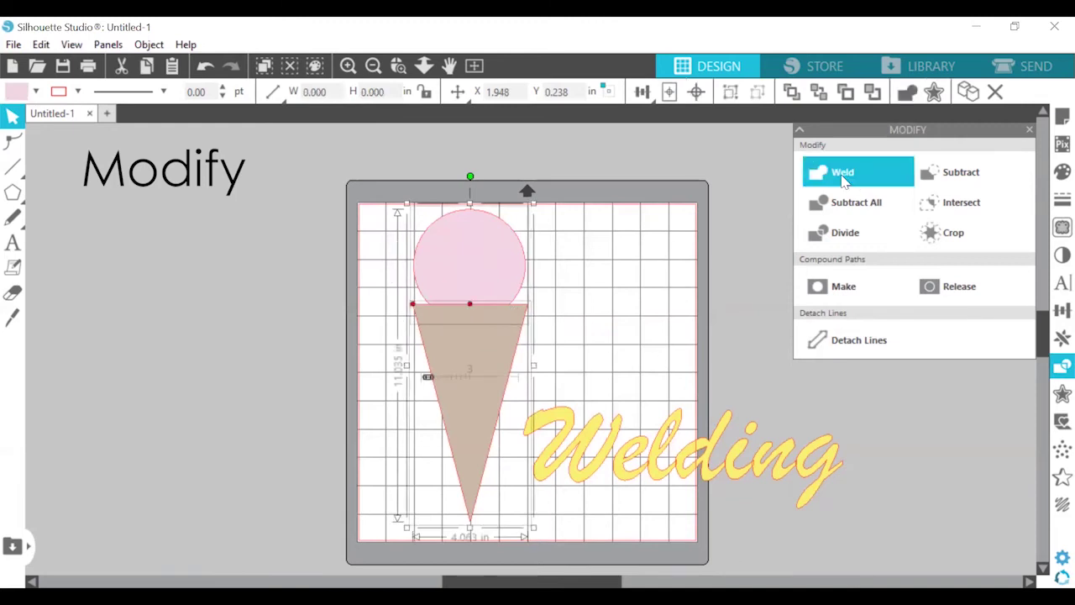
pyautogui.click(835, 173)
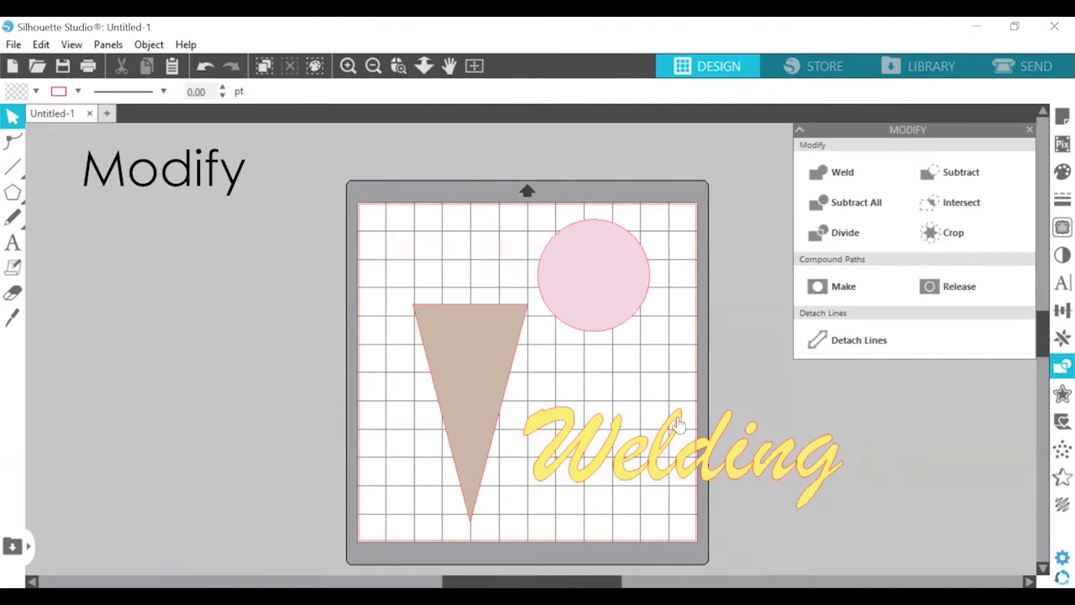
# Examine up close where the letter outlines of the Welding text overlap
pyautogui.doubleClick(712, 454)
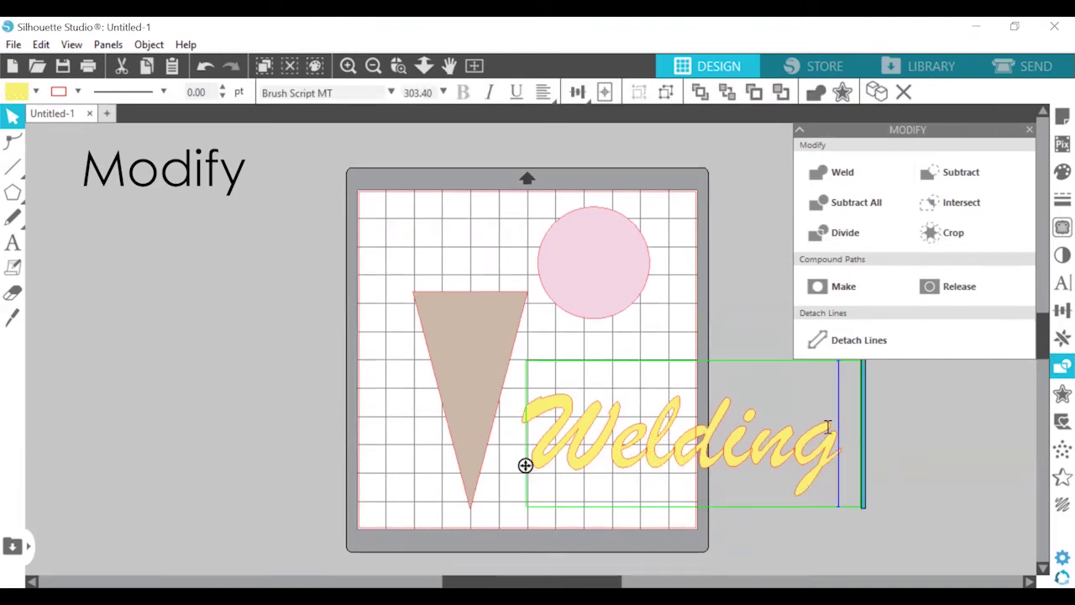
pyautogui.click(888, 448)
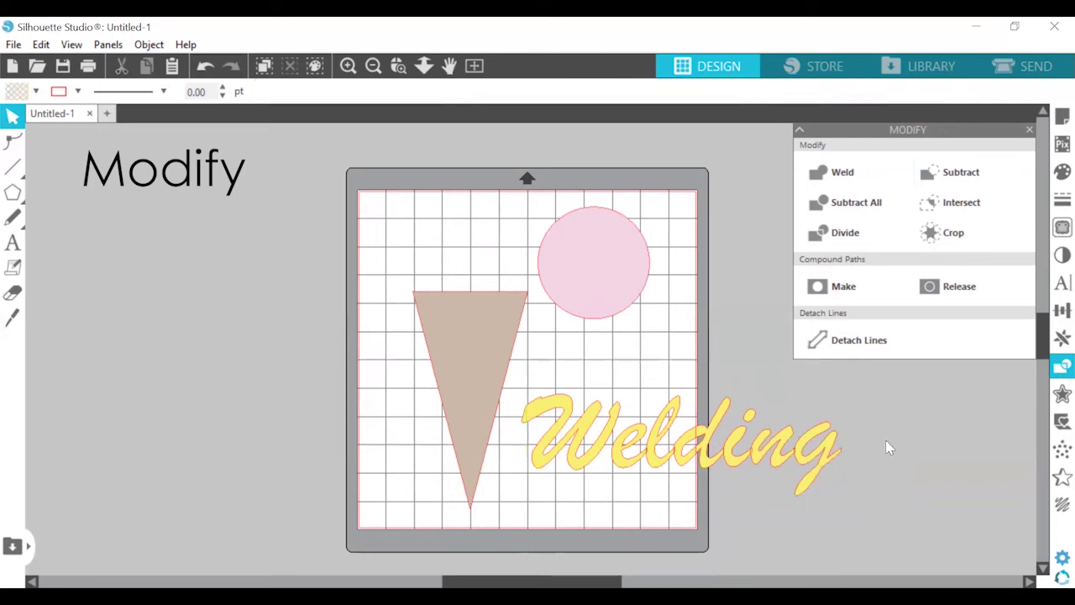
pyautogui.click(398, 66)
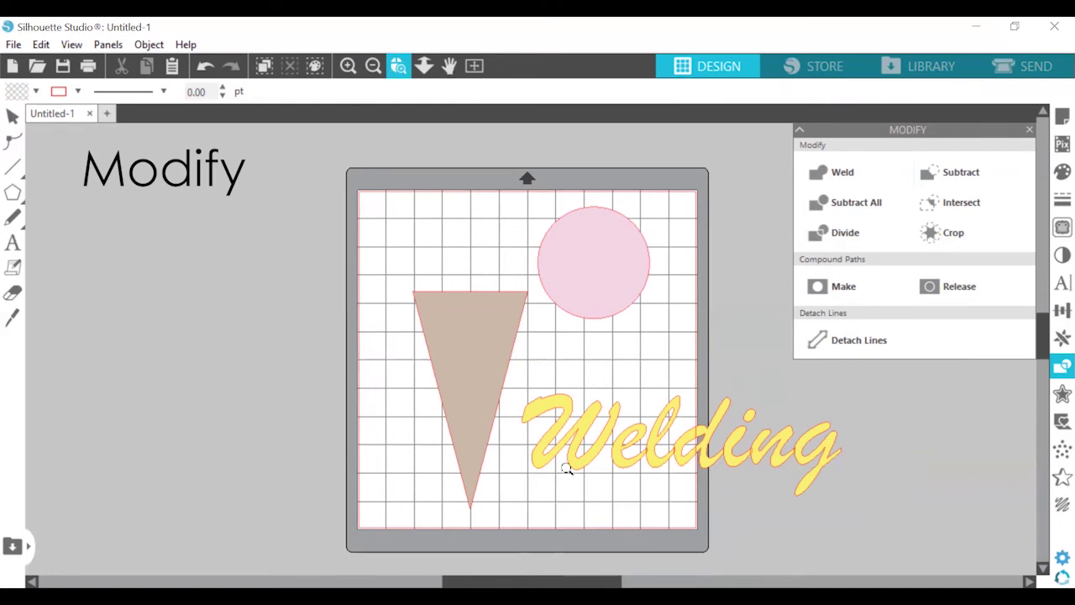
pyautogui.click(642, 449)
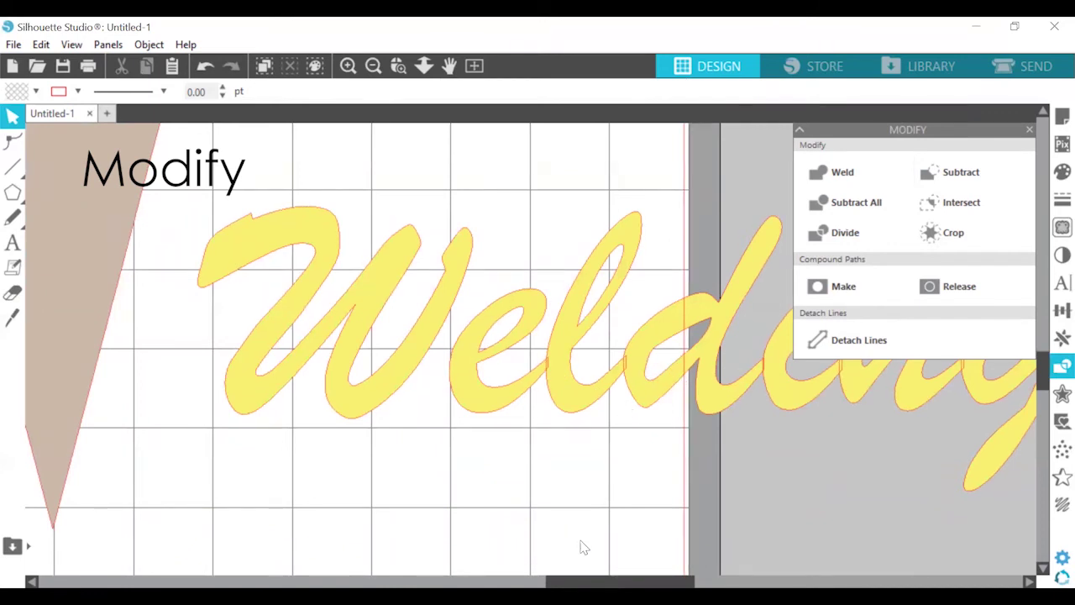
pyautogui.hscroll(2, 584, 547)
pyautogui.scroll(-2, 582, 546)
pyautogui.hscroll(5, 579, 545)
pyautogui.scroll(-2, 360, 216)
# Ungroup the Welding text into individual letters
pyautogui.click(360, 216)
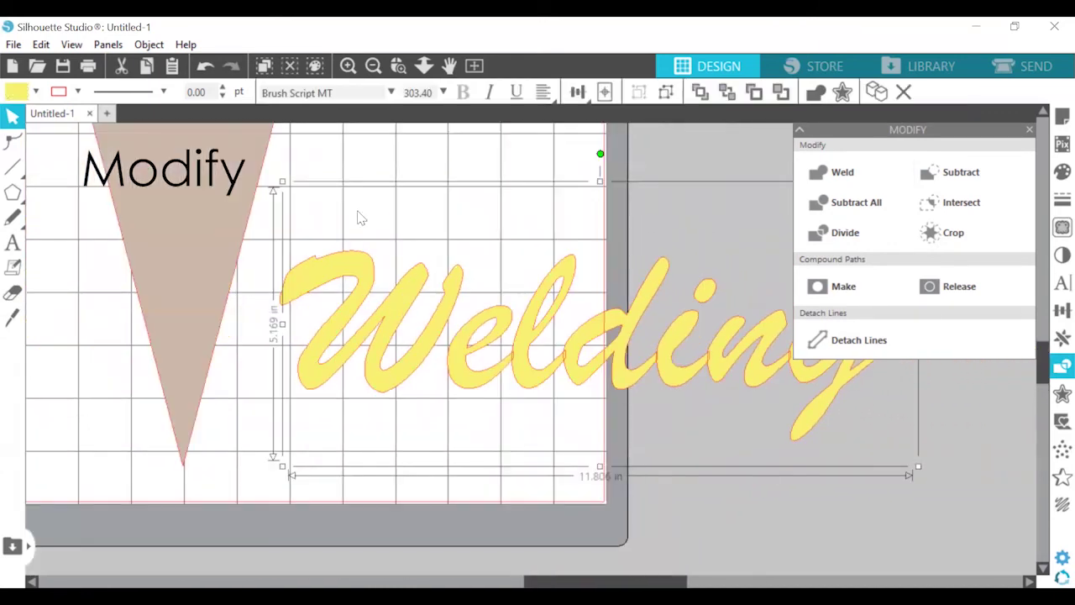
pyautogui.rightClick(496, 315)
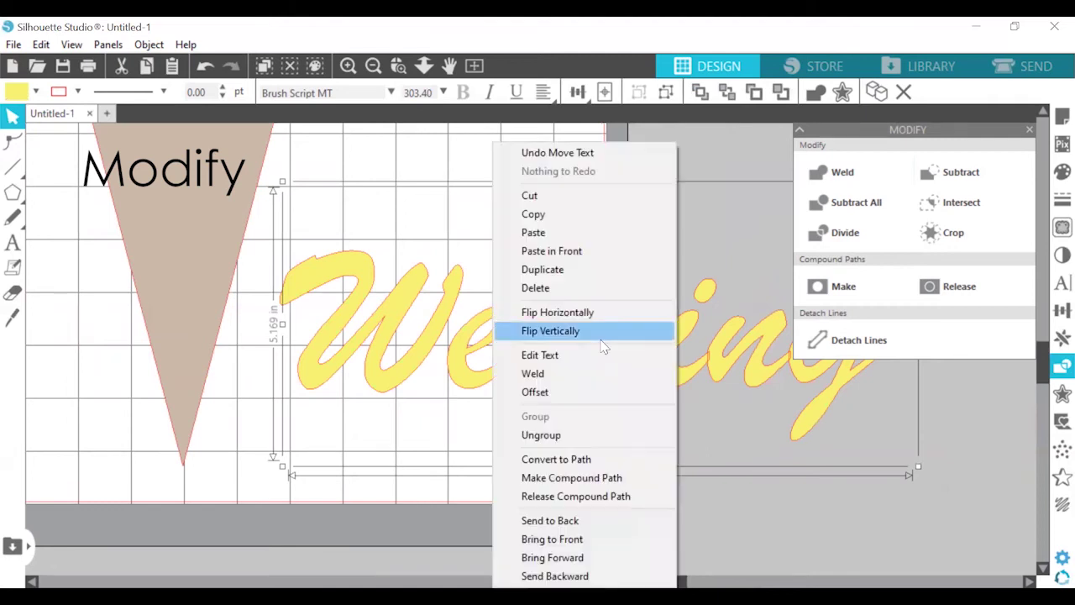
pyautogui.click(573, 433)
pyautogui.click(707, 510)
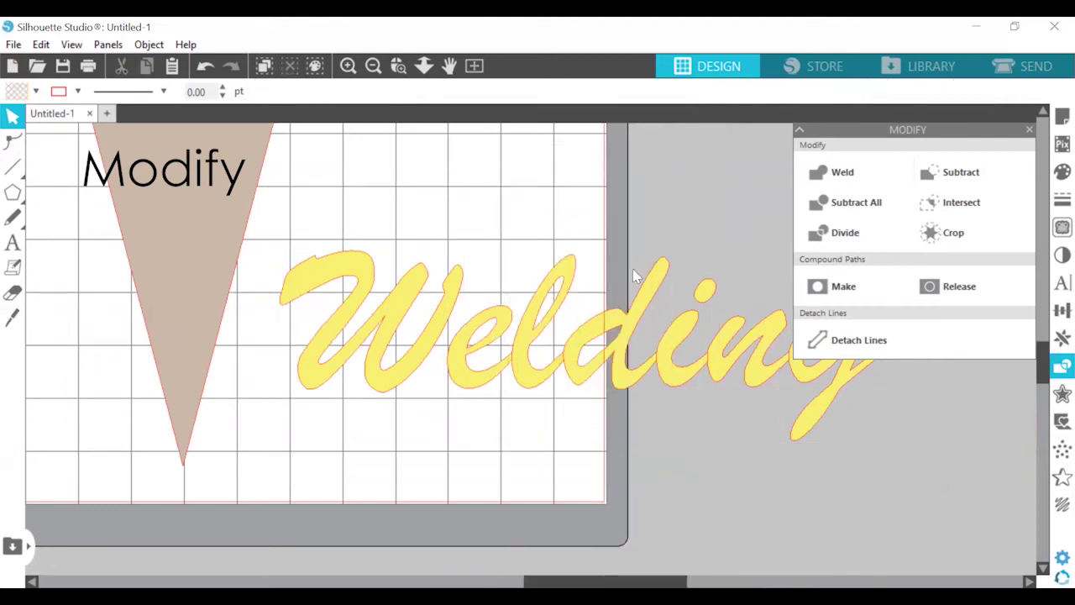
# Move the letters e, l and d of the Welding text individually out of their original positions
pyautogui.moveTo(490, 369); pyautogui.dragTo(469, 374)
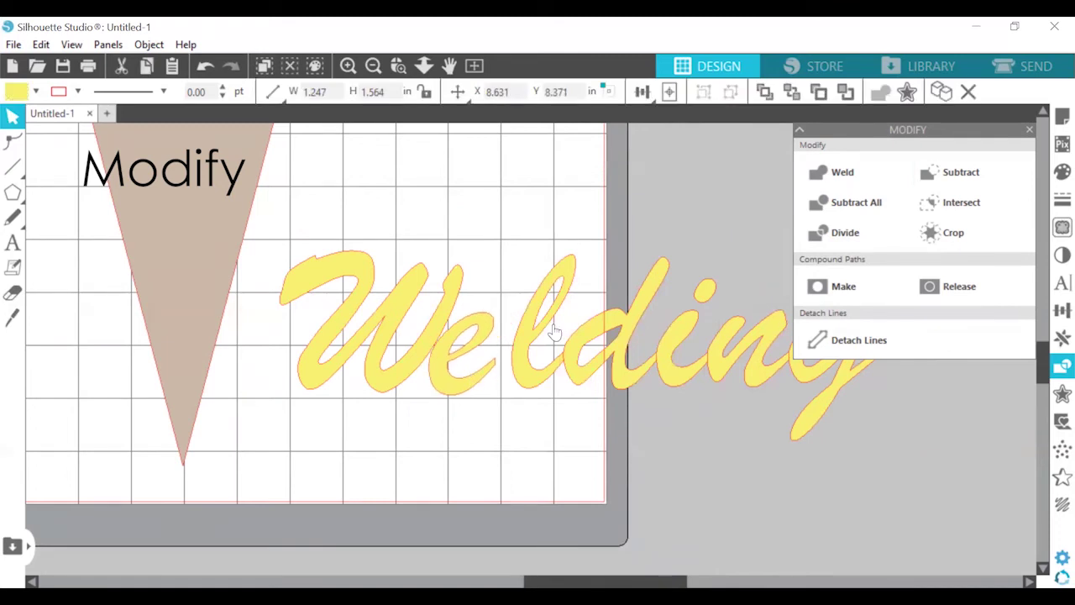
pyautogui.click(548, 333)
pyautogui.moveTo(538, 331); pyautogui.dragTo(540, 294)
pyautogui.moveTo(608, 349); pyautogui.dragTo(646, 252)
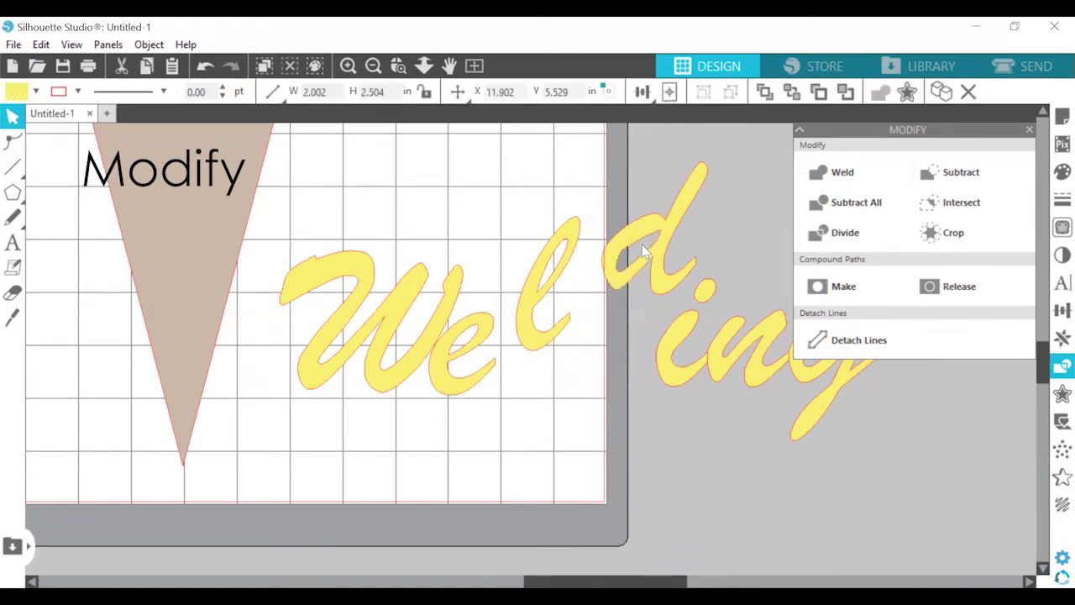
pyautogui.click(689, 334)
# Undo the letter moves and the ungrouping of the Welding text
pyautogui.hotkey('ctrl', 'z')
pyautogui.hotkey('ctrl', 'z')
pyautogui.hotkey('ctrl', 'z')
pyautogui.hotkey('ctrl', 'z')
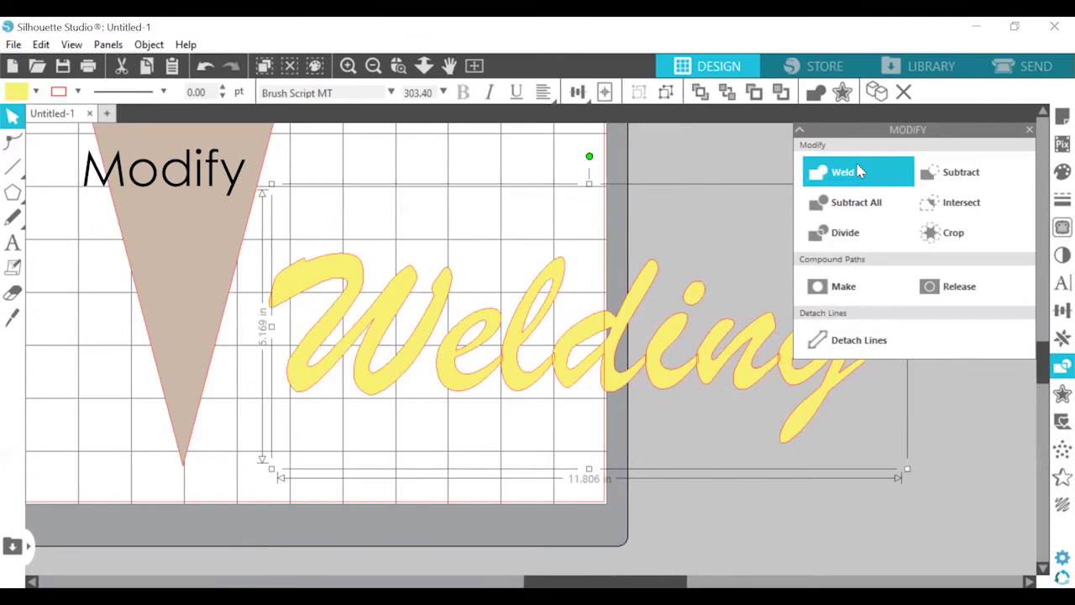
# Weld the overlapping letters of the Welding text together
pyautogui.click(851, 171)
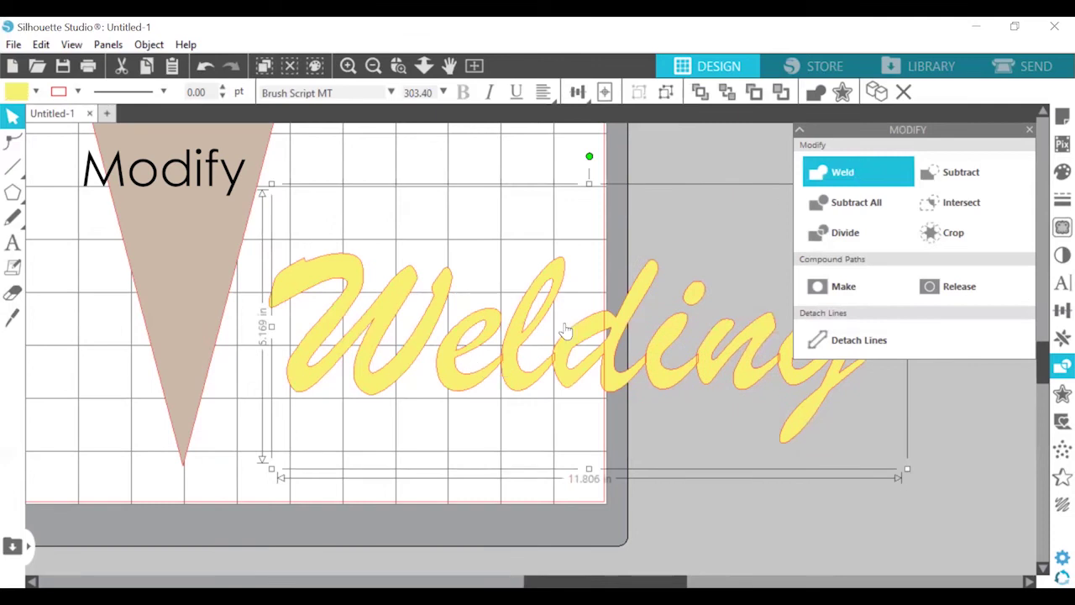
pyautogui.click(823, 180)
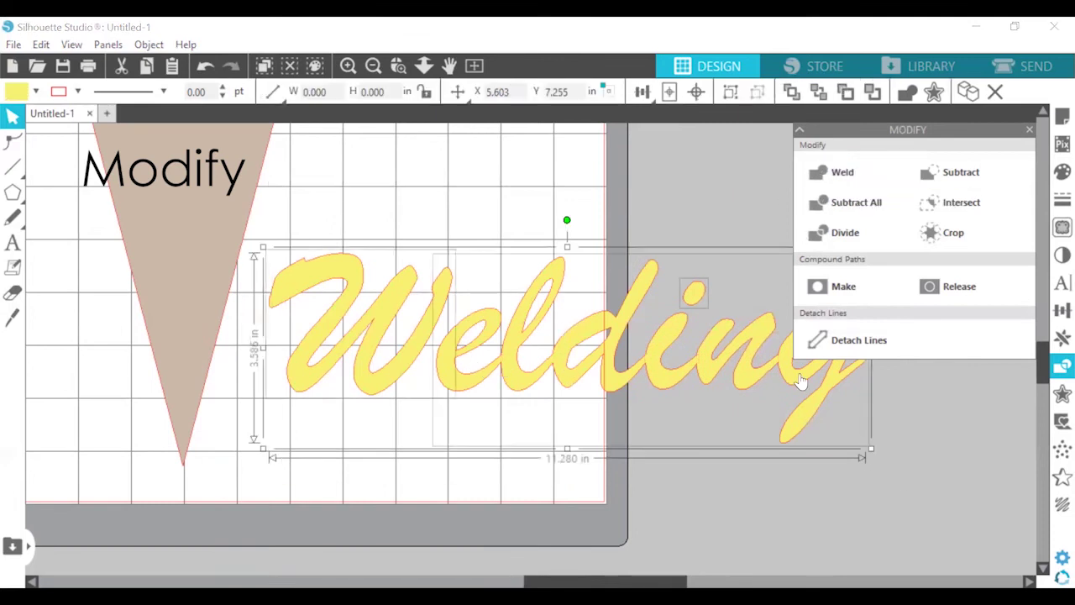
# Move the welded letters elding away from the W and undo the move
pyautogui.click(720, 489)
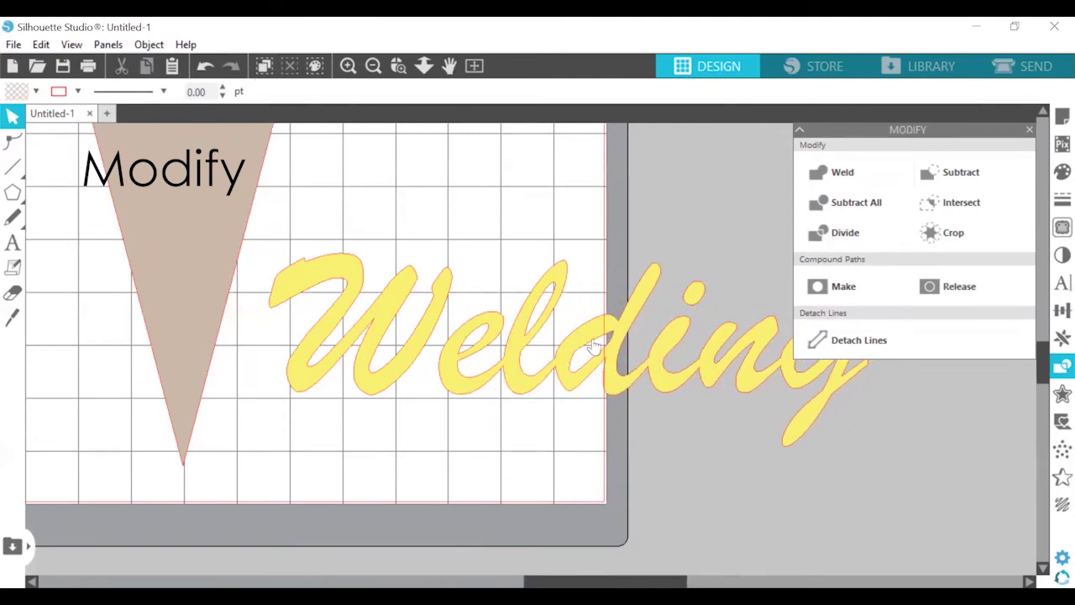
pyautogui.moveTo(714, 383); pyautogui.dragTo(769, 431)
pyautogui.moveTo(628, 417); pyautogui.dragTo(655, 396)
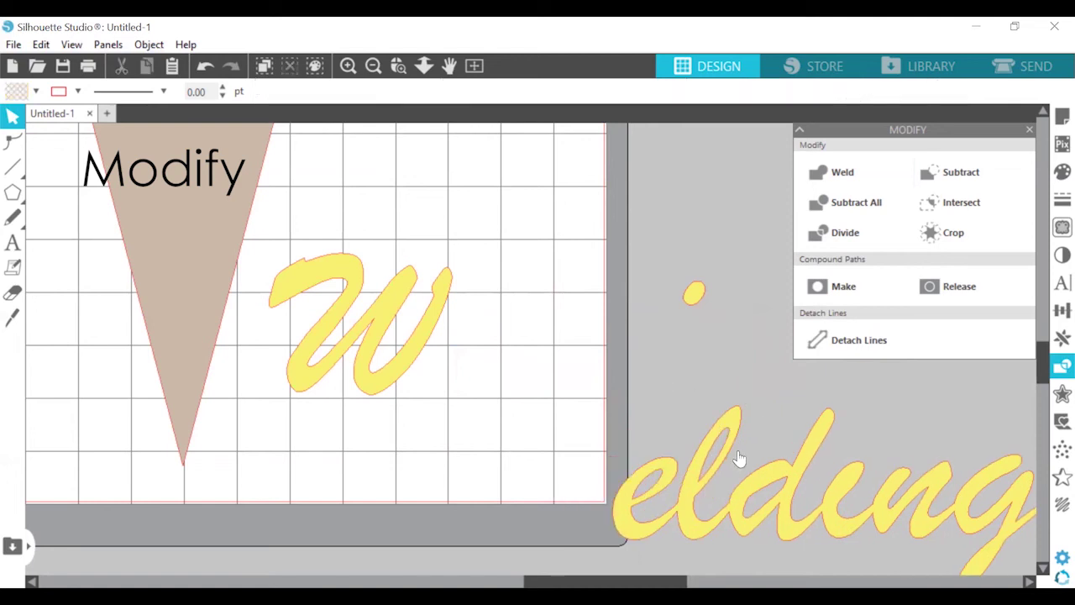
pyautogui.hotkey('ctrl', 'z')
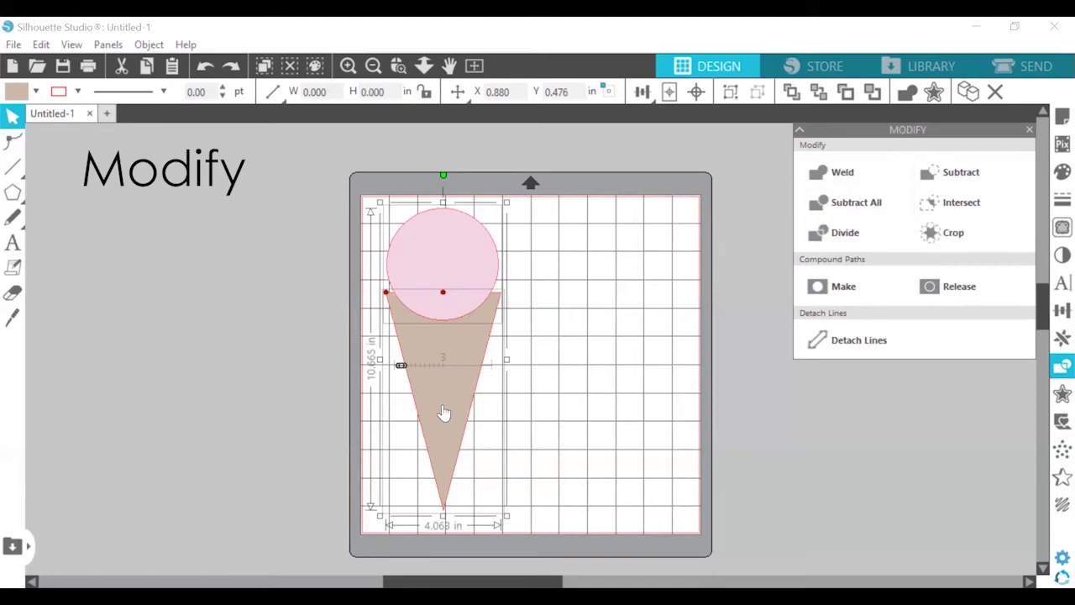
# Apply Subtract All to the circle and cone, moving the circle aside and back over the cone's upper edge
pyautogui.click(850, 208)
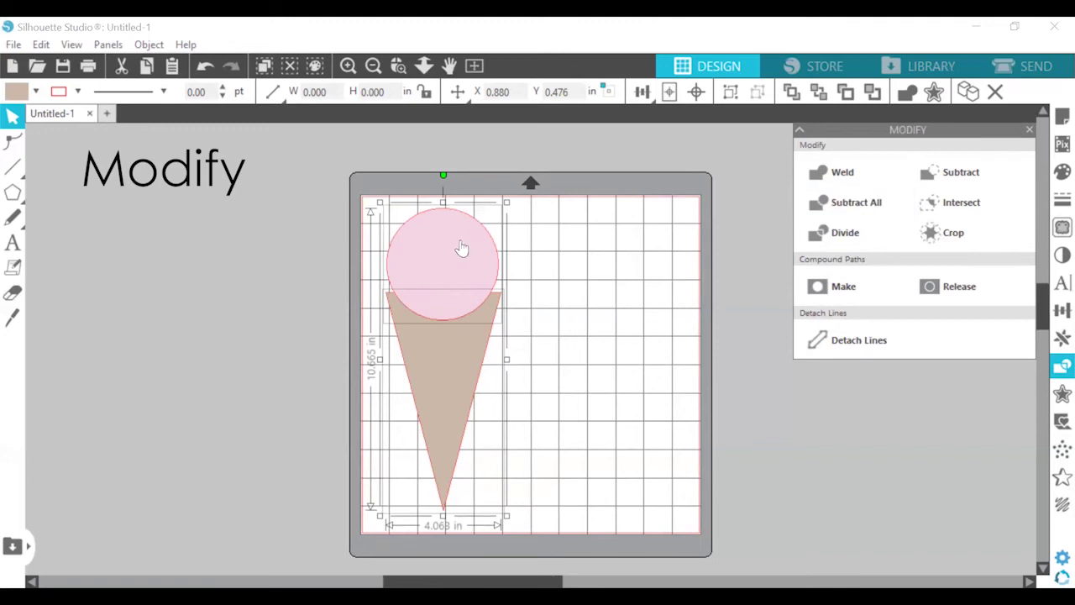
pyautogui.moveTo(488, 242); pyautogui.dragTo(591, 244)
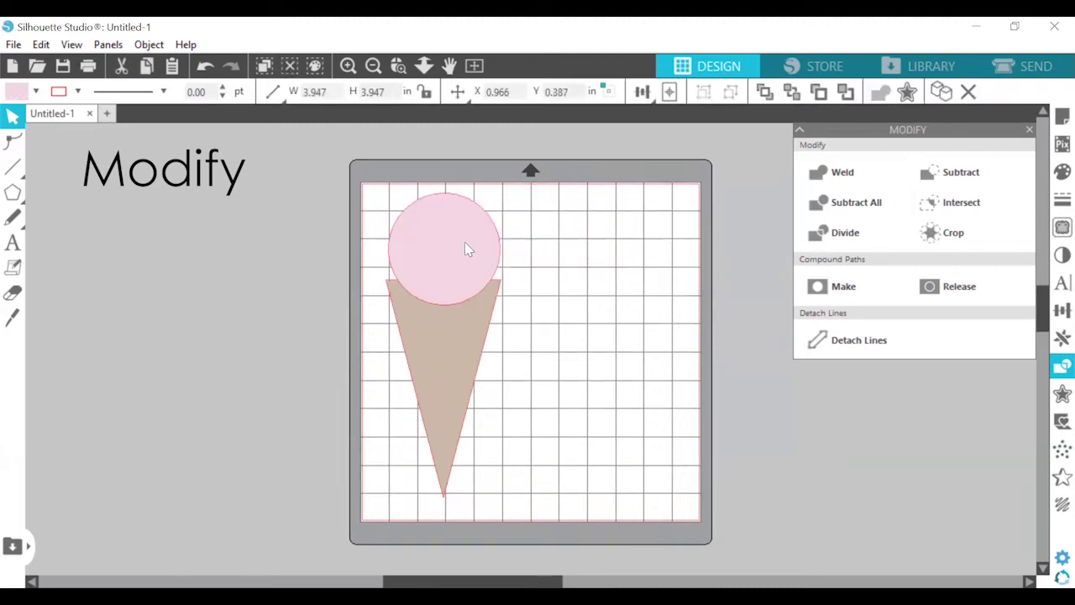
pyautogui.moveTo(464, 242); pyautogui.dragTo(518, 294)
pyautogui.moveTo(502, 245); pyautogui.dragTo(443, 223)
pyautogui.click(543, 435)
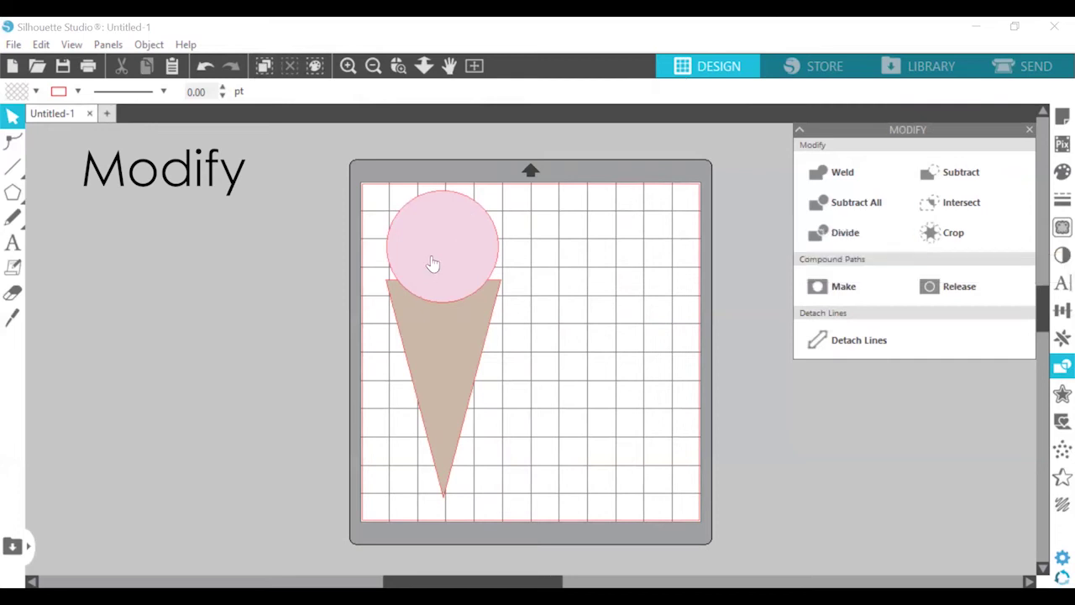
# Divide the overlapping circle and cone, and move the upper circle piece and the overlap piece off the cone
pyautogui.hotkey('ctrl', 'a')
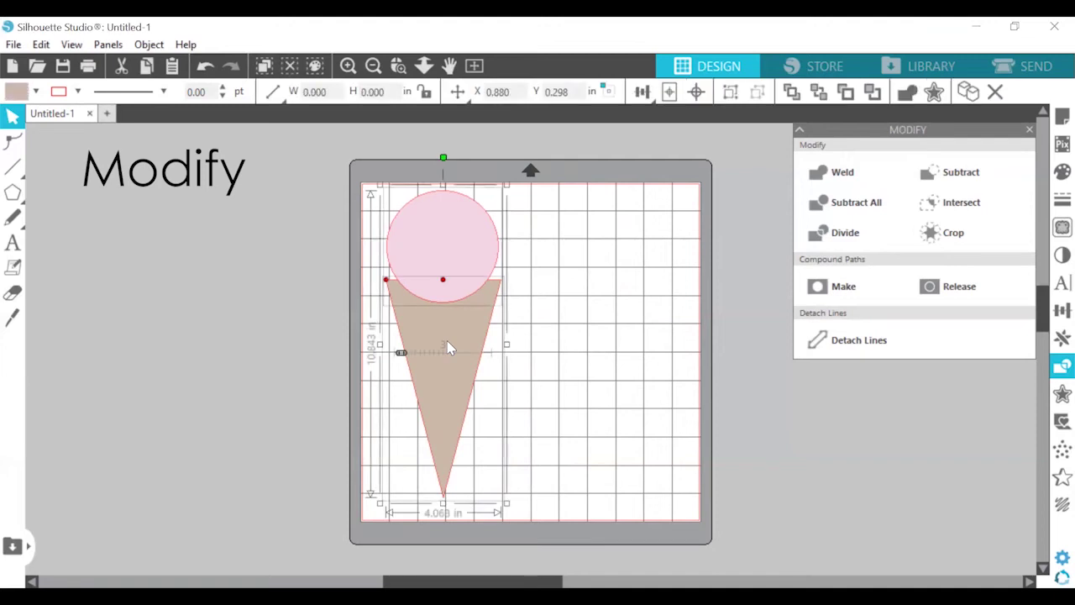
pyautogui.click(840, 235)
pyautogui.click(590, 340)
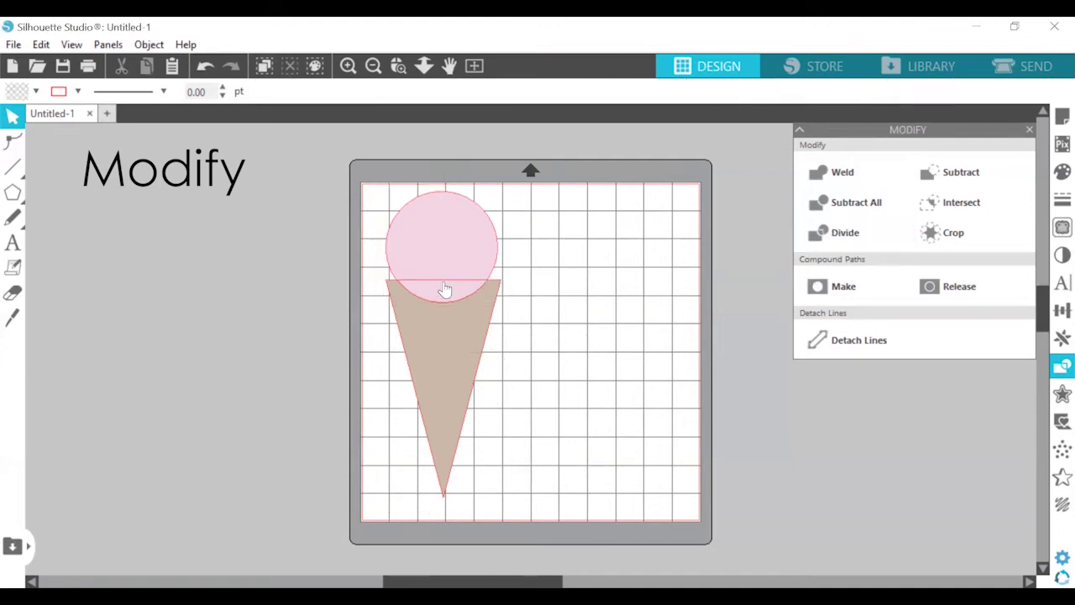
pyautogui.moveTo(458, 263); pyautogui.dragTo(582, 252)
pyautogui.click(538, 290)
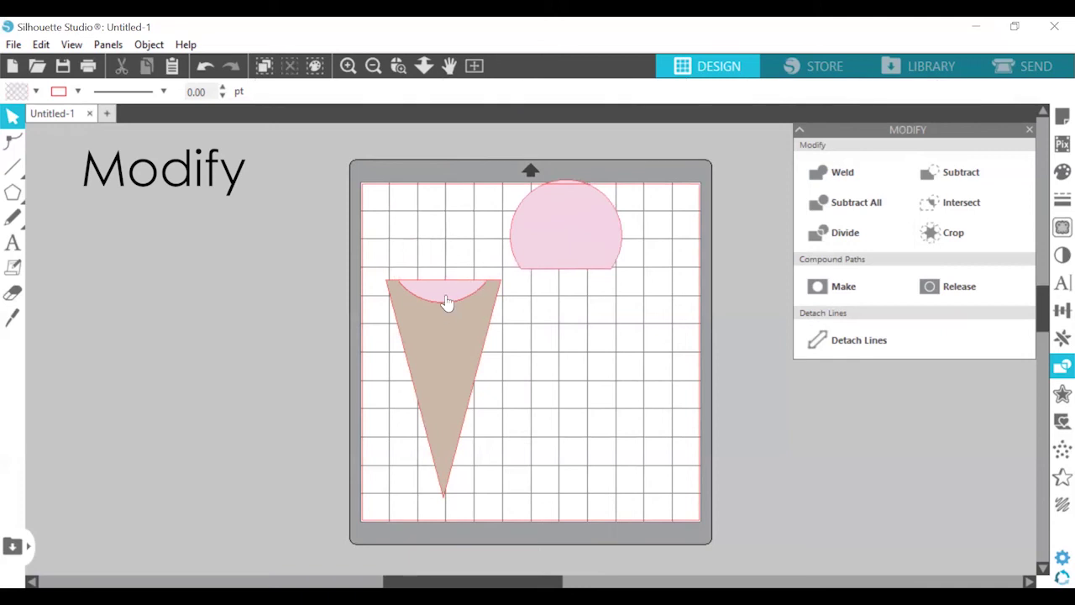
pyautogui.moveTo(456, 301); pyautogui.dragTo(558, 310)
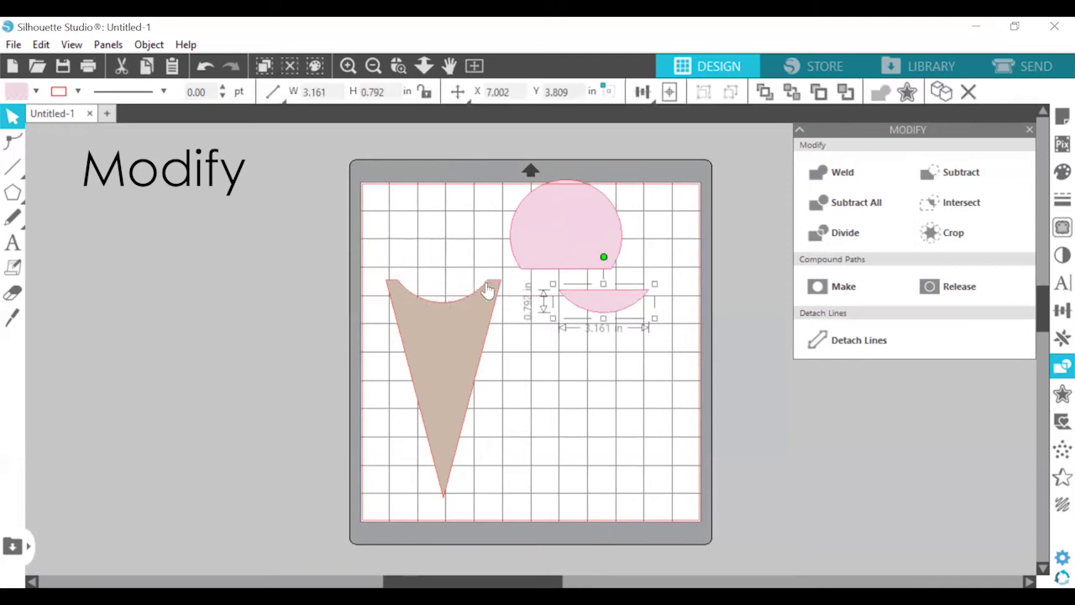
# Undo the piece moves and the Divide operation on the circle and cone
pyautogui.hotkey('ctrl', 'z')
pyautogui.hotkey('ctrl', 'z')
pyautogui.hotkey('ctrl', 'z')
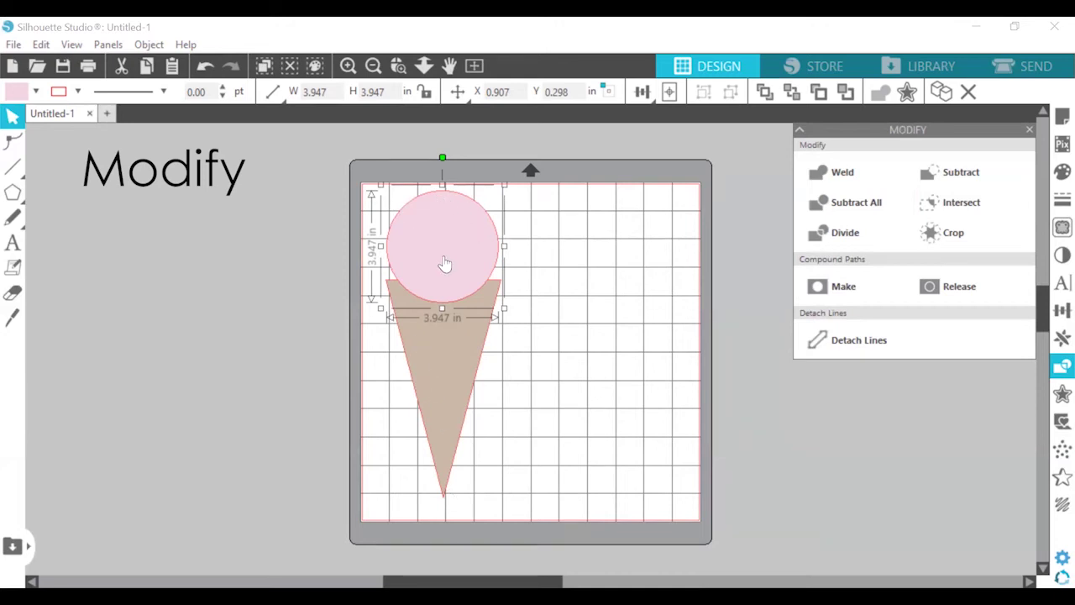
# Subtract the circle from the cone and move the cut cone slightly
pyautogui.keyDown('shift'); pyautogui.click(470, 367); pyautogui.keyUp('shift')
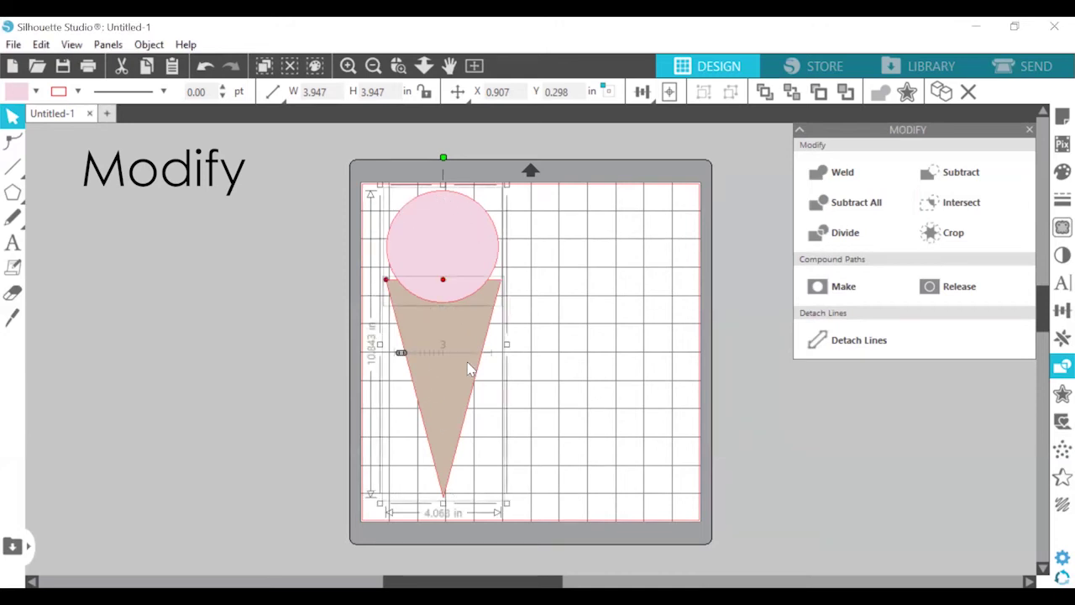
pyautogui.click(944, 175)
pyautogui.moveTo(454, 338); pyautogui.dragTo(469, 314)
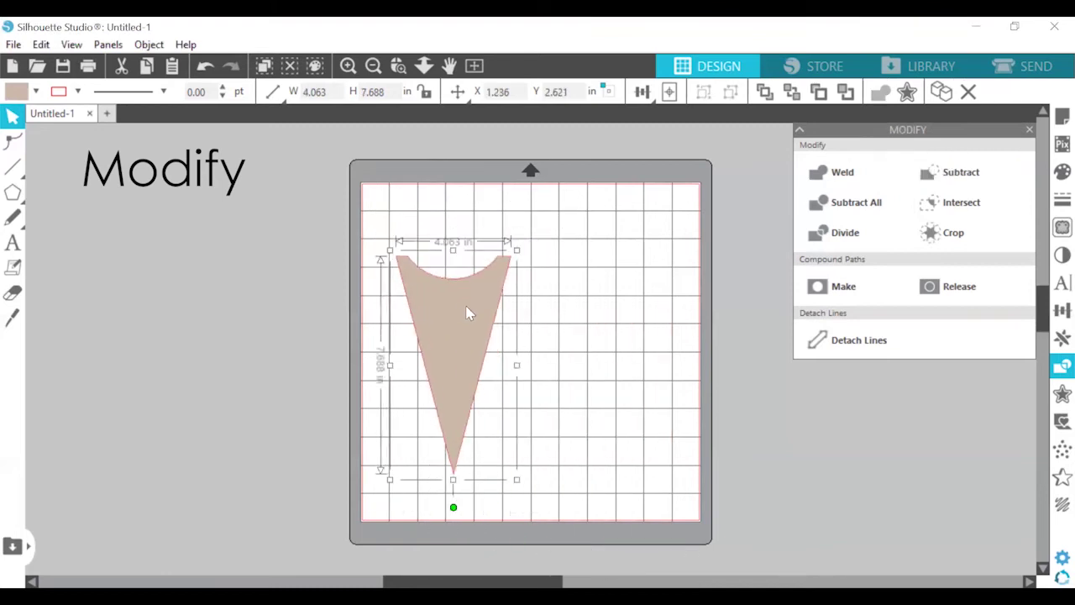
# Undo the cone's move and the Subtract operation, and deselect everything
pyautogui.click(206, 73)
pyautogui.click(206, 75)
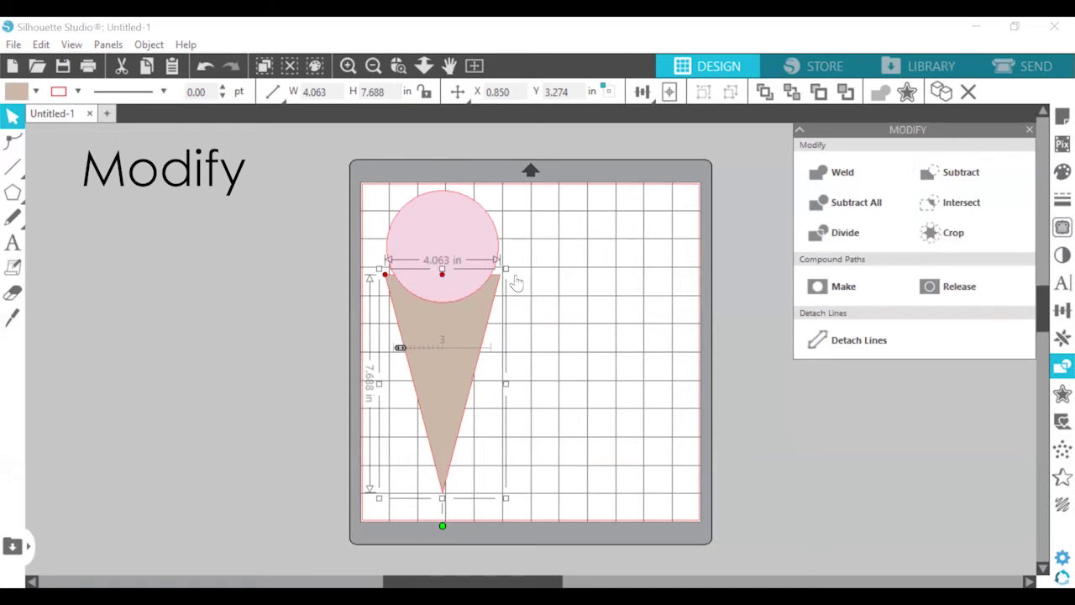
pyautogui.press('Escape')
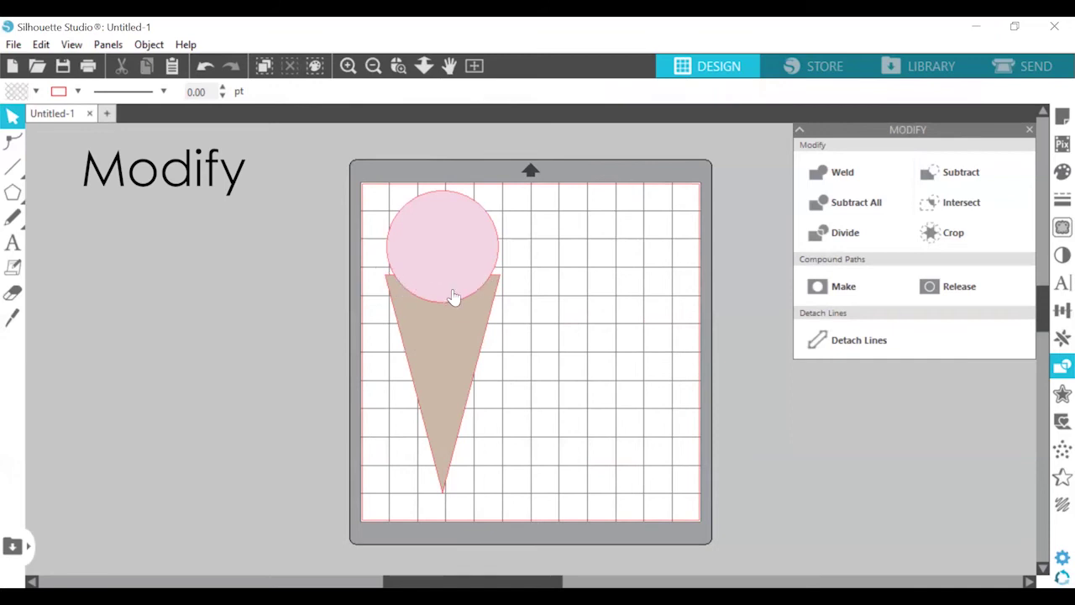
# Intersect the circle and cone, and shift the remaining overlap piece
pyautogui.click(456, 221)
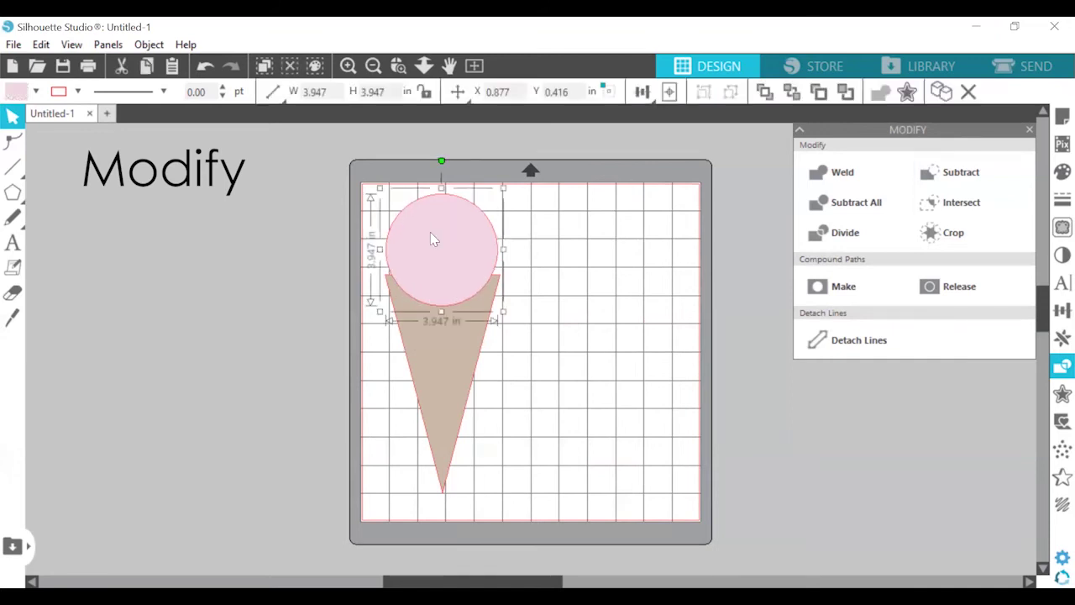
pyautogui.keyDown('shift'); pyautogui.click(449, 376); pyautogui.keyUp('shift')
pyautogui.moveTo(460, 294); pyautogui.dragTo(439, 285)
# Undo the overlap piece's move and the Intersect operation on the circle and cone
pyautogui.click(212, 68)
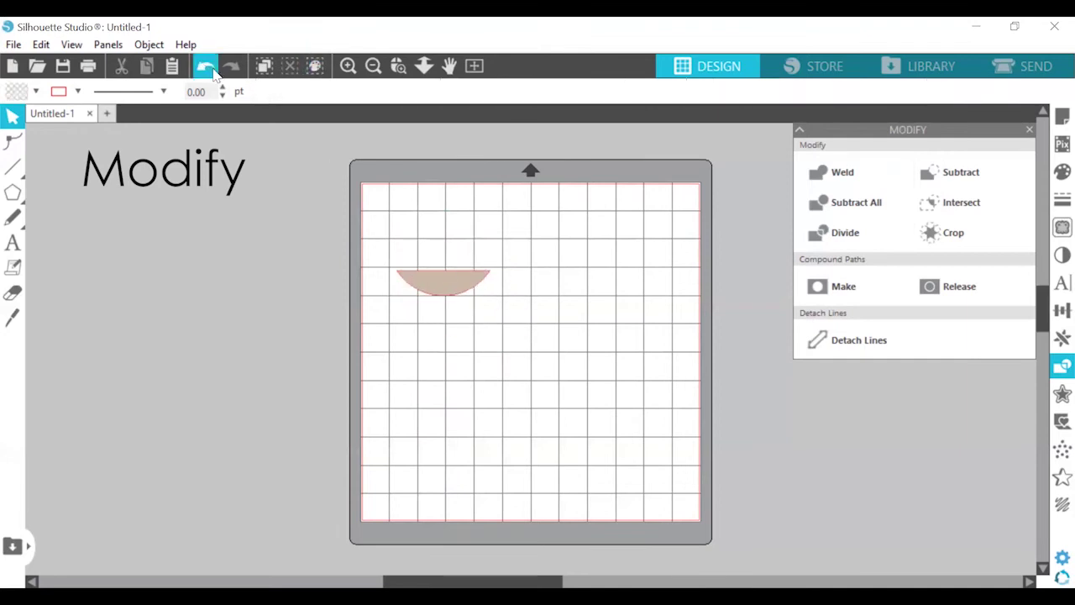
pyautogui.click(212, 68)
pyautogui.click(212, 68)
pyautogui.click(213, 68)
pyautogui.click(213, 69)
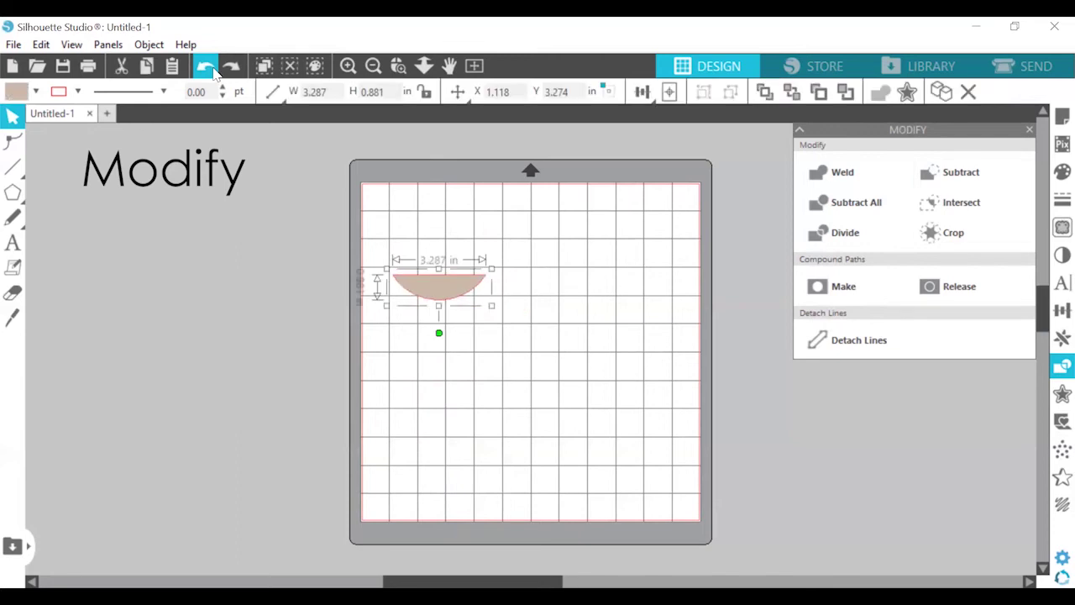
pyautogui.click(213, 69)
pyautogui.hotkey('ctrl', 'z')
pyautogui.hotkey('ctrl', 'z')
pyautogui.hotkey('ctrl', 'z')
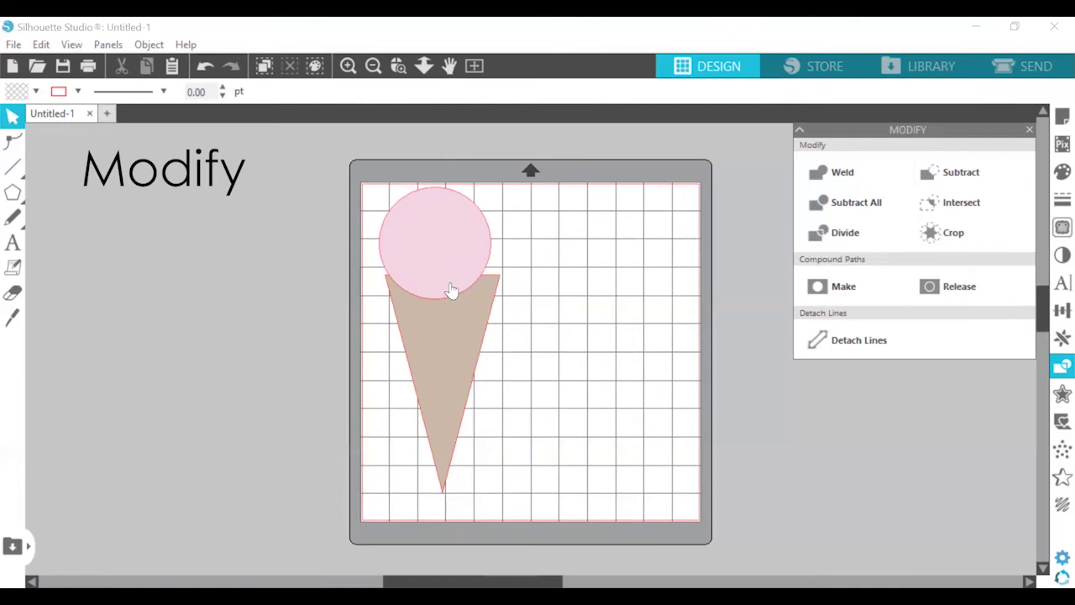
pyautogui.moveTo(461, 271)
pyautogui.mouseDown()
pyautogui.moveTo(473, 281)
pyautogui.moveTo(455, 274)
pyautogui.mouseUp()
pyautogui.click(510, 376)
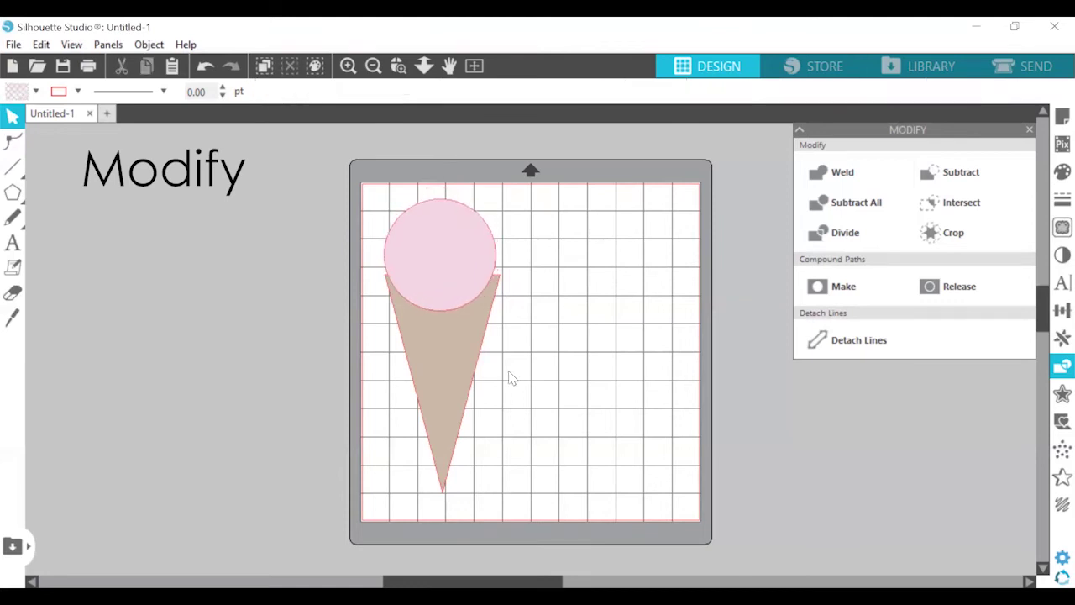
pyautogui.click(965, 235)
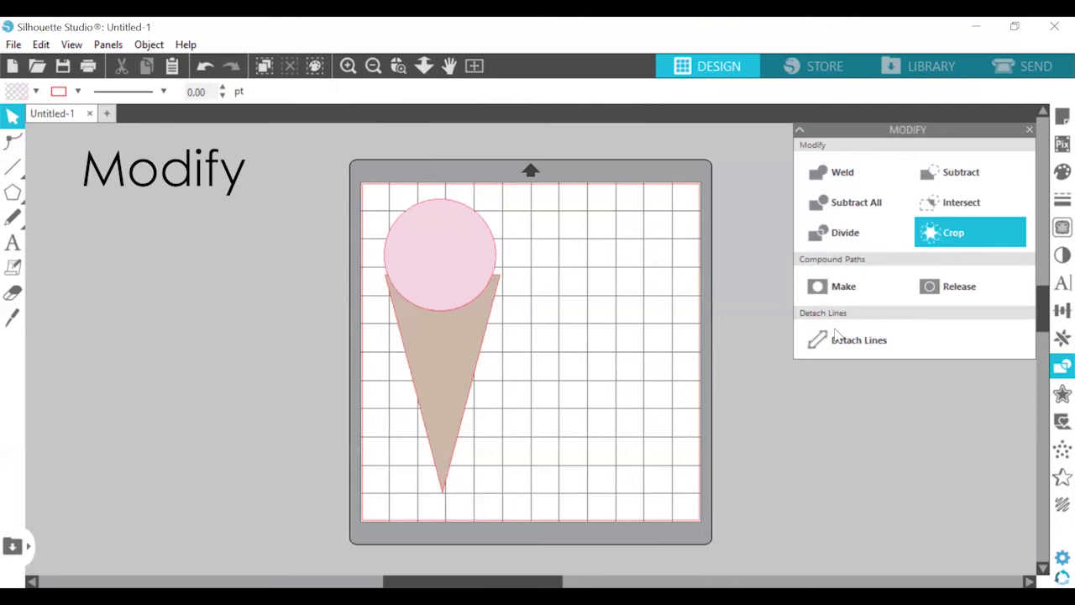
pyautogui.click(465, 237)
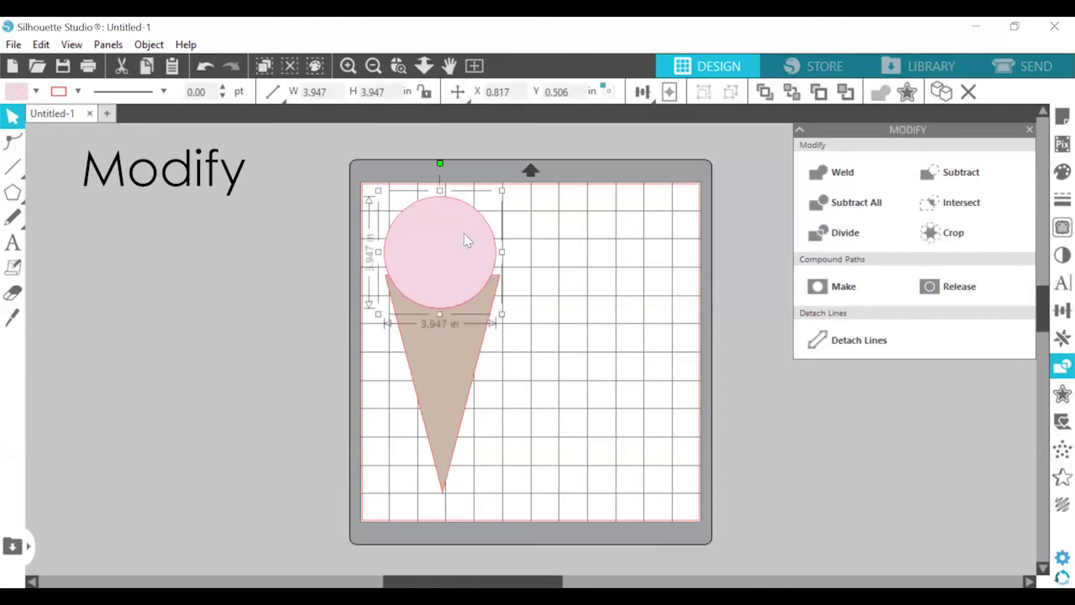
pyautogui.click(203, 69)
pyautogui.click(203, 69)
# Move the circle over the cone's right edge, Intersect the two shapes, and undo the Intersect
pyautogui.moveTo(469, 296); pyautogui.dragTo(495, 363)
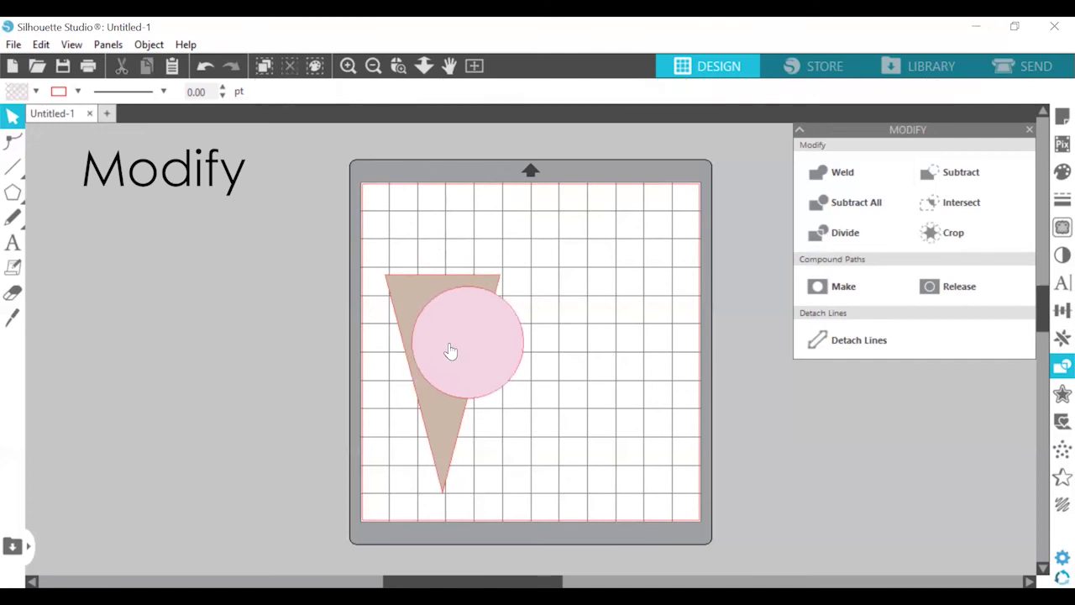
pyautogui.keyDown('shift'); pyautogui.click(408, 317); pyautogui.keyUp('shift')
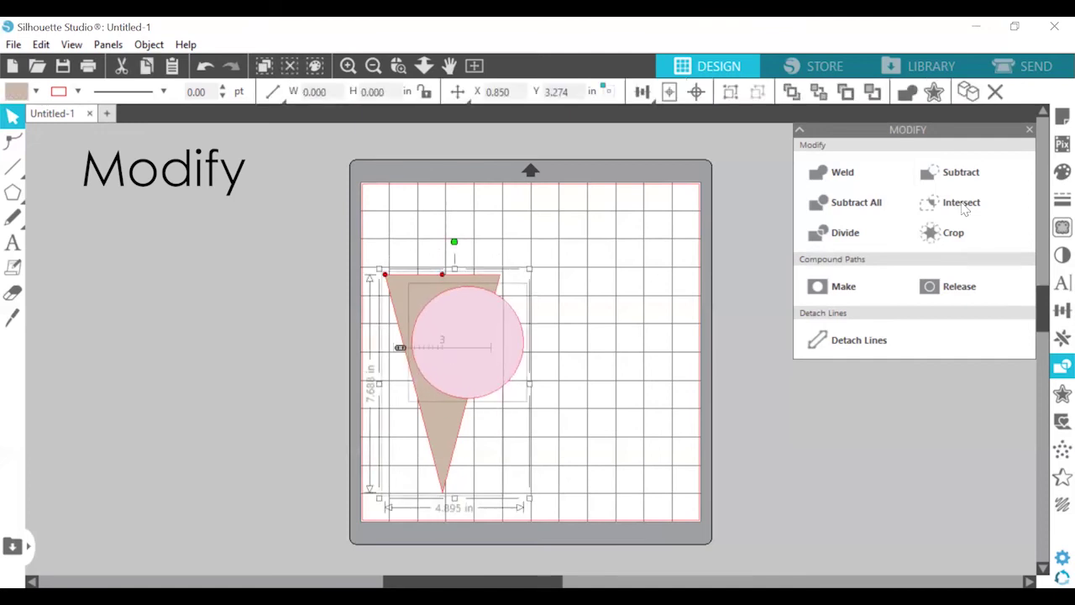
pyautogui.click(963, 209)
pyautogui.hotkey('ctrl', 'z')
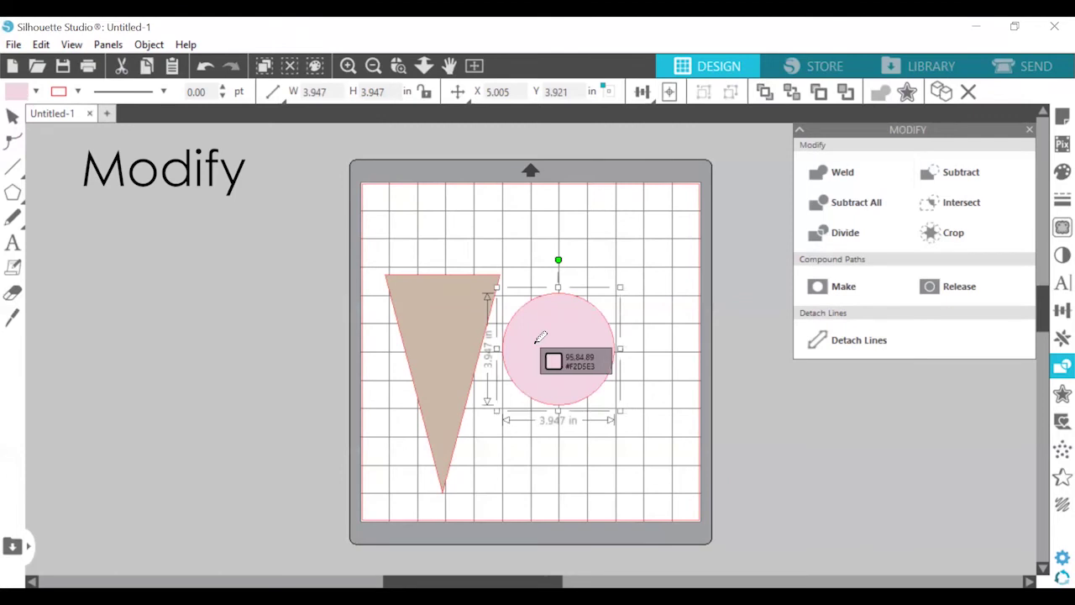
# Overlap the cone with one circle at its upper edge and another at its right edge, and Crop all three shapes
pyautogui.moveTo(540, 336); pyautogui.dragTo(557, 358)
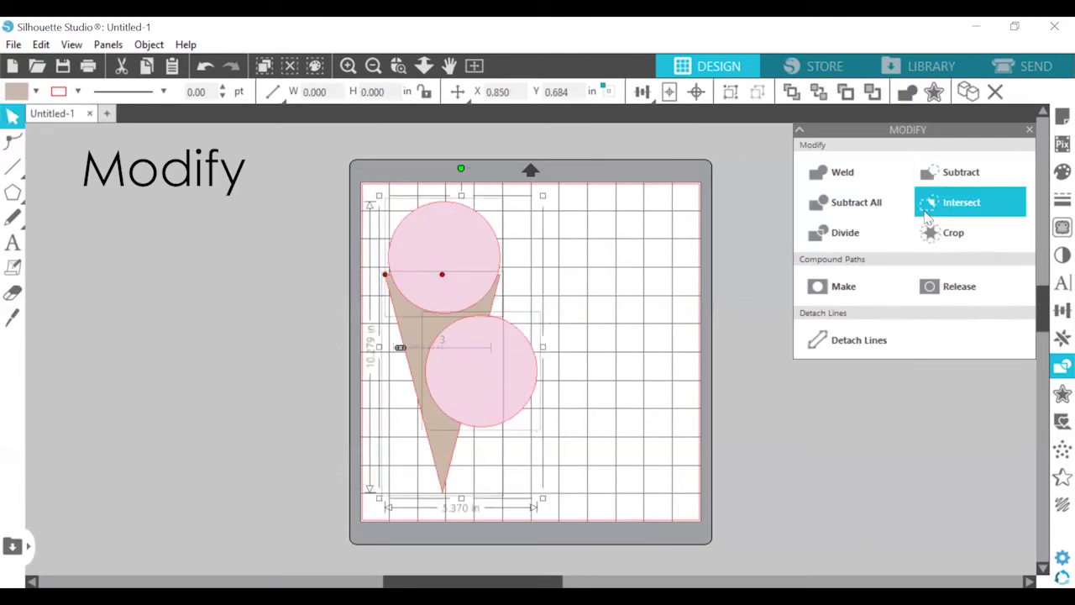
pyautogui.click(938, 210)
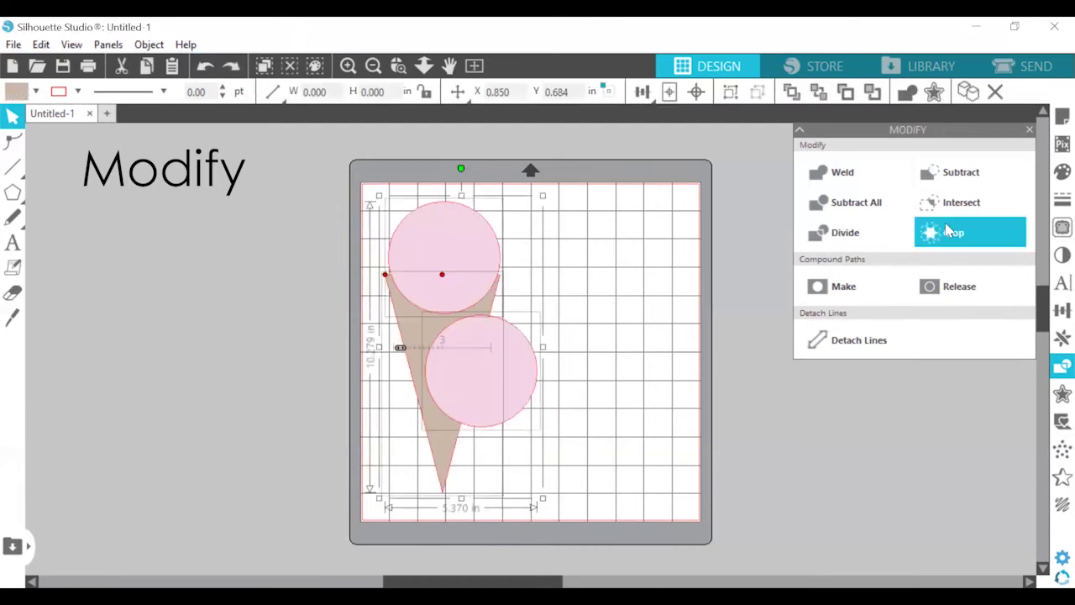
pyautogui.click(954, 239)
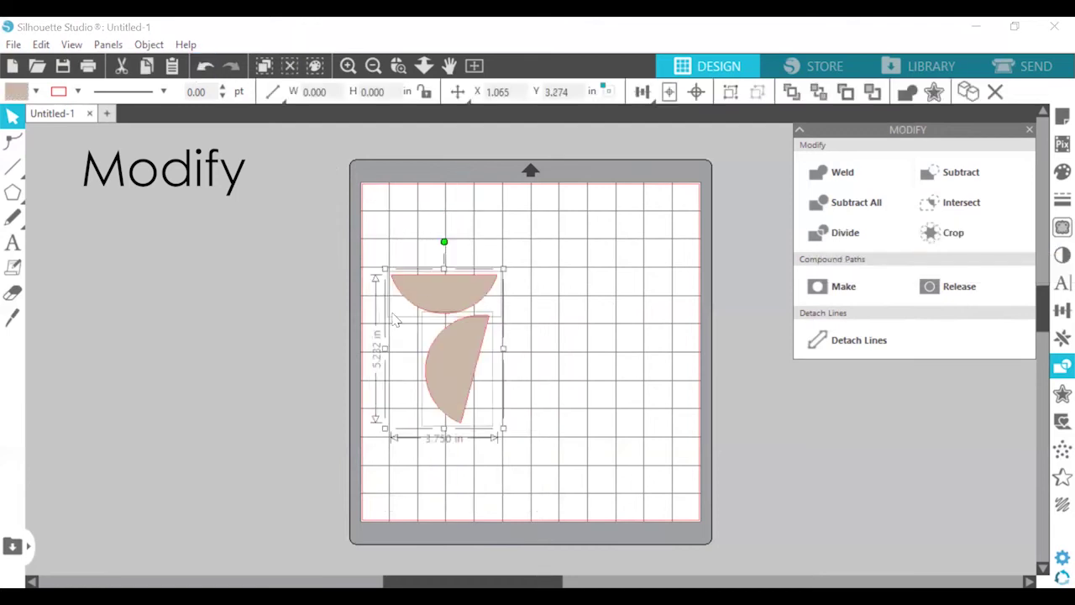
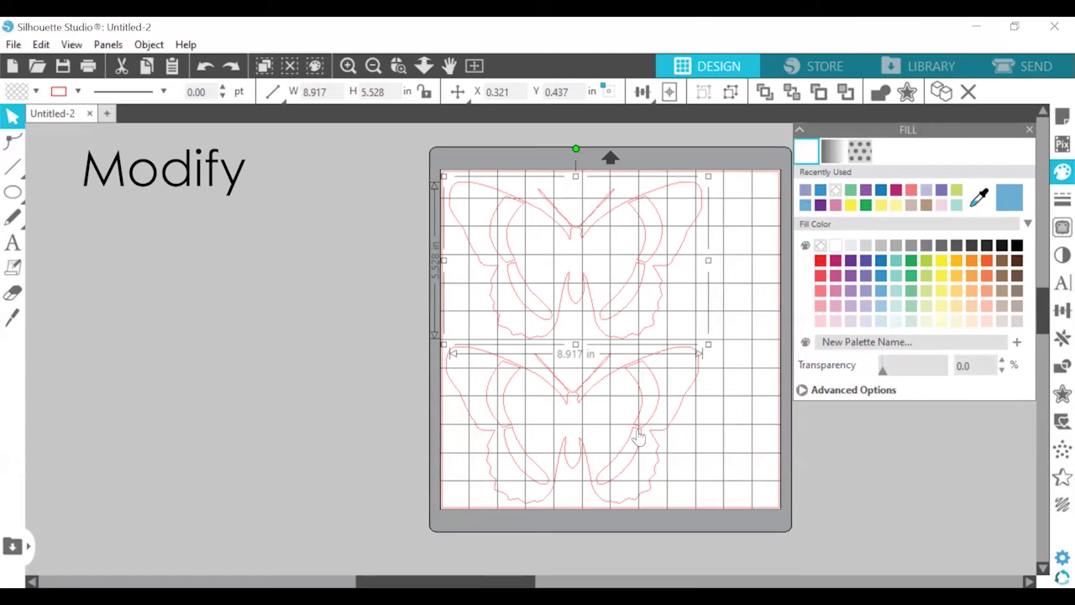
# Fill both butterflies with light purple
pyautogui.click(805, 190)
pyautogui.press('Tab')
pyautogui.click(804, 192)
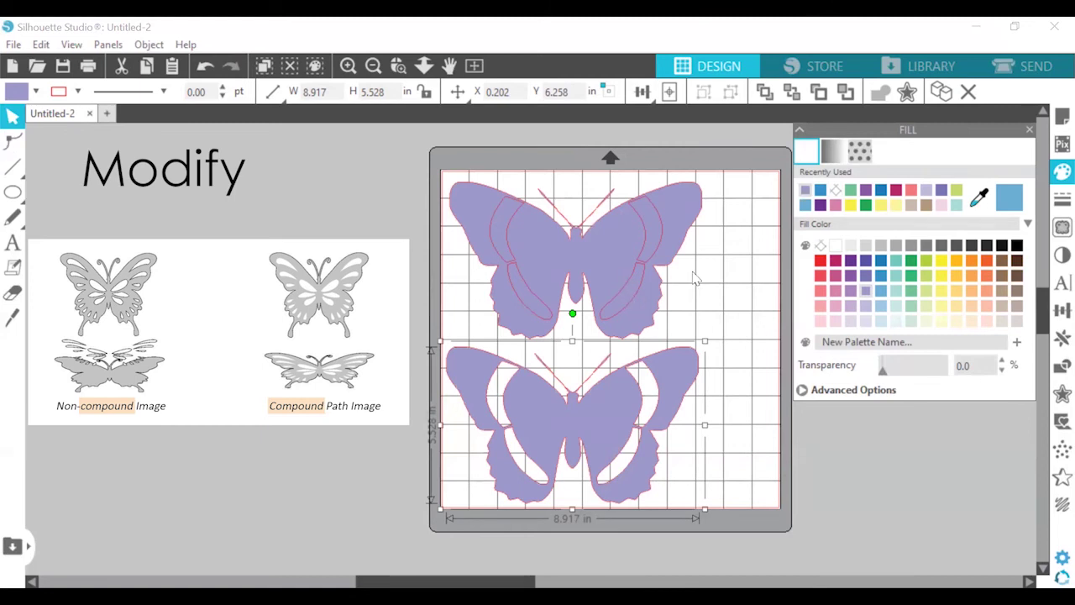
# Ungroup the upper, non-compound butterfly
pyautogui.click(649, 235)
pyautogui.rightClick(651, 234)
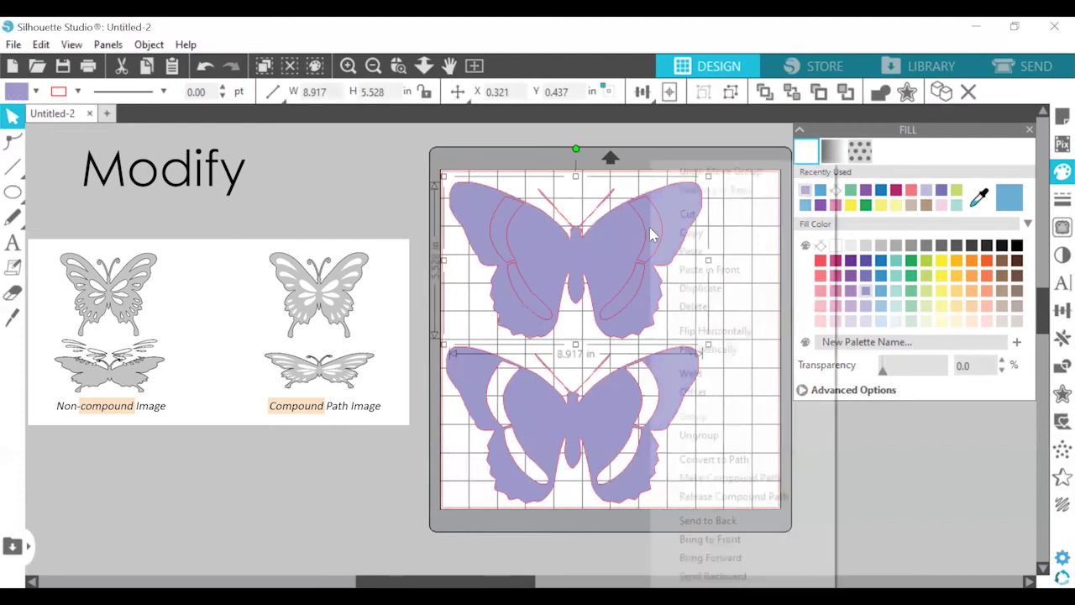
pyautogui.click(699, 435)
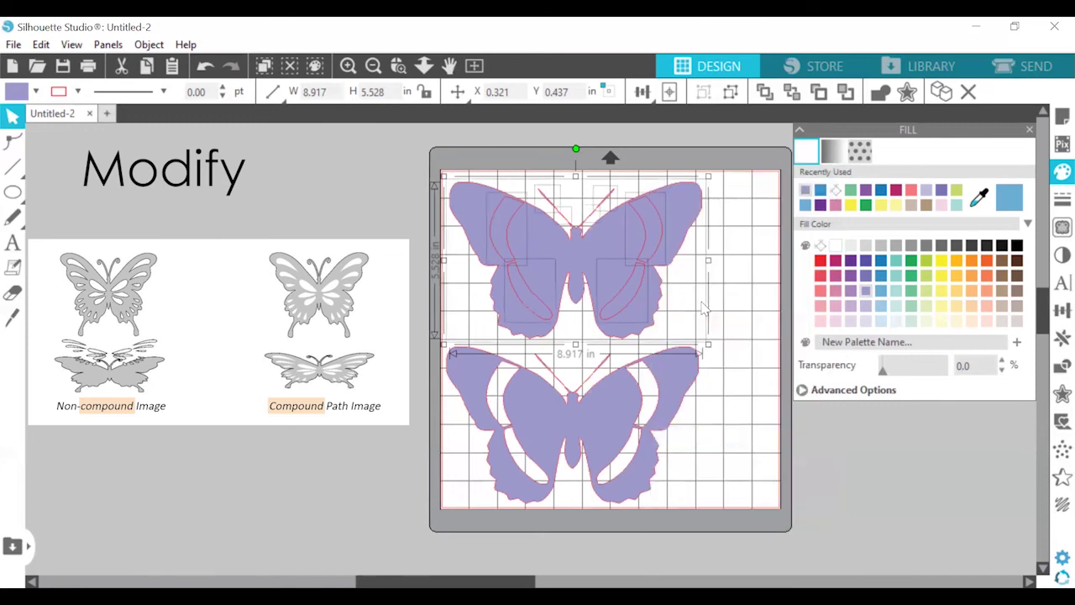
# Move the four inner wing pieces out of the upper butterfly, and shift the lower compound butterfly as a whole
pyautogui.moveTo(645, 235); pyautogui.dragTo(751, 252)
pyautogui.moveTo(649, 300); pyautogui.dragTo(790, 323)
pyautogui.moveTo(540, 313); pyautogui.dragTo(435, 304)
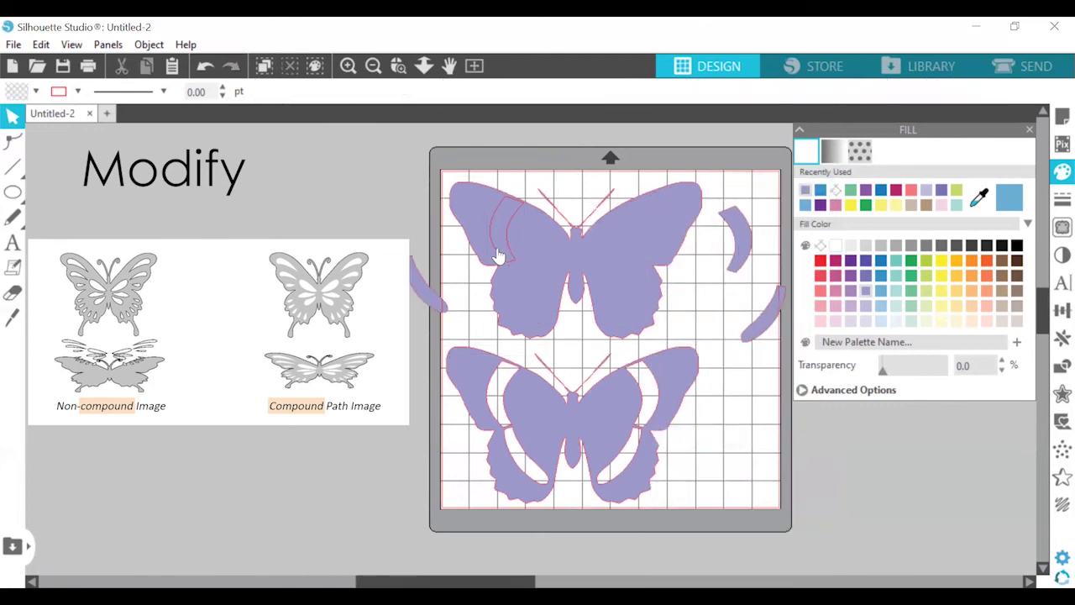
pyautogui.moveTo(502, 220); pyautogui.dragTo(379, 218)
pyautogui.moveTo(669, 397); pyautogui.dragTo(615, 417)
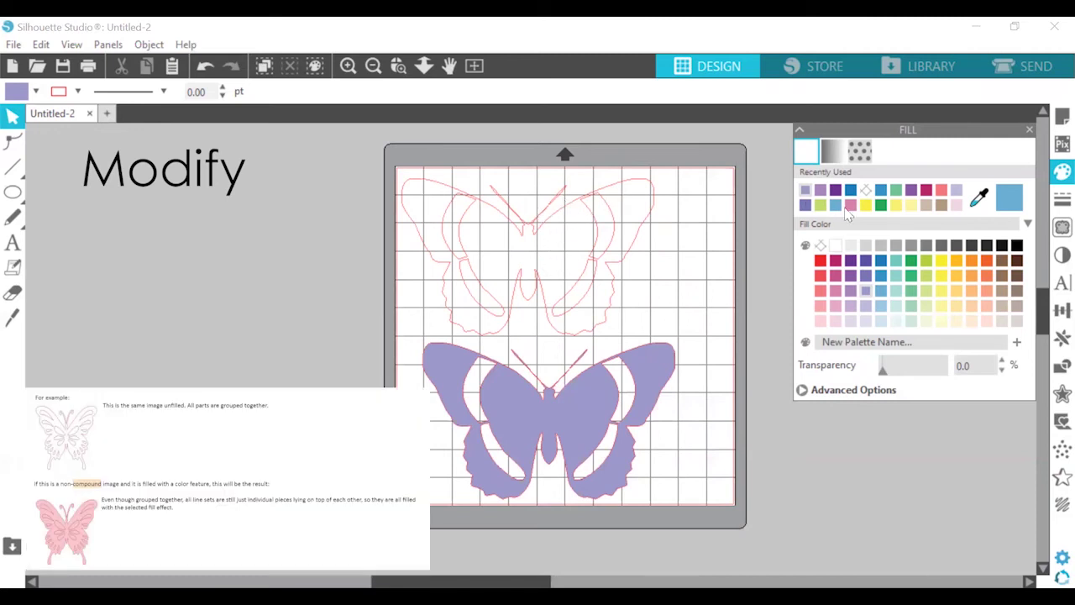
# Fill the unfilled upper butterfly with medium purple
pyautogui.click(591, 242)
pyautogui.click(869, 276)
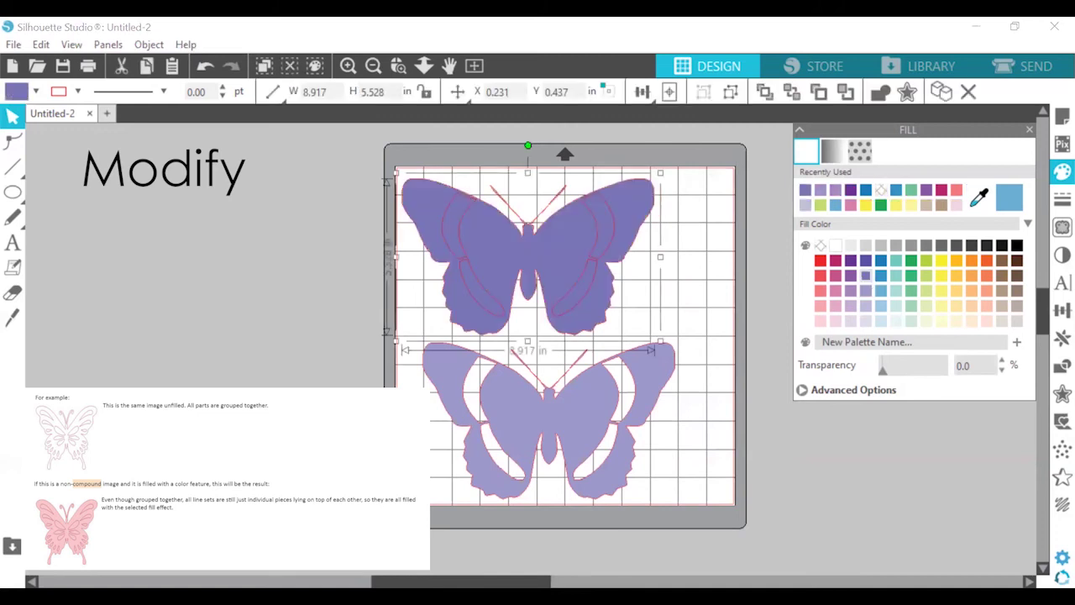
# Fill the upper butterfly with light pink and try making it a compound path
pyautogui.click(835, 306)
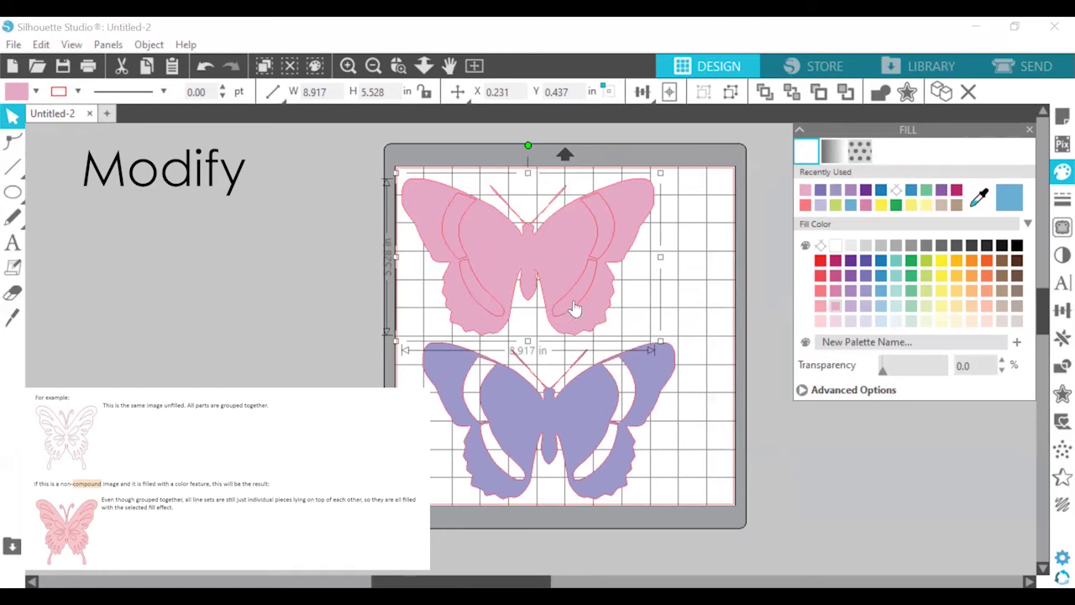
pyautogui.rightClick(499, 278)
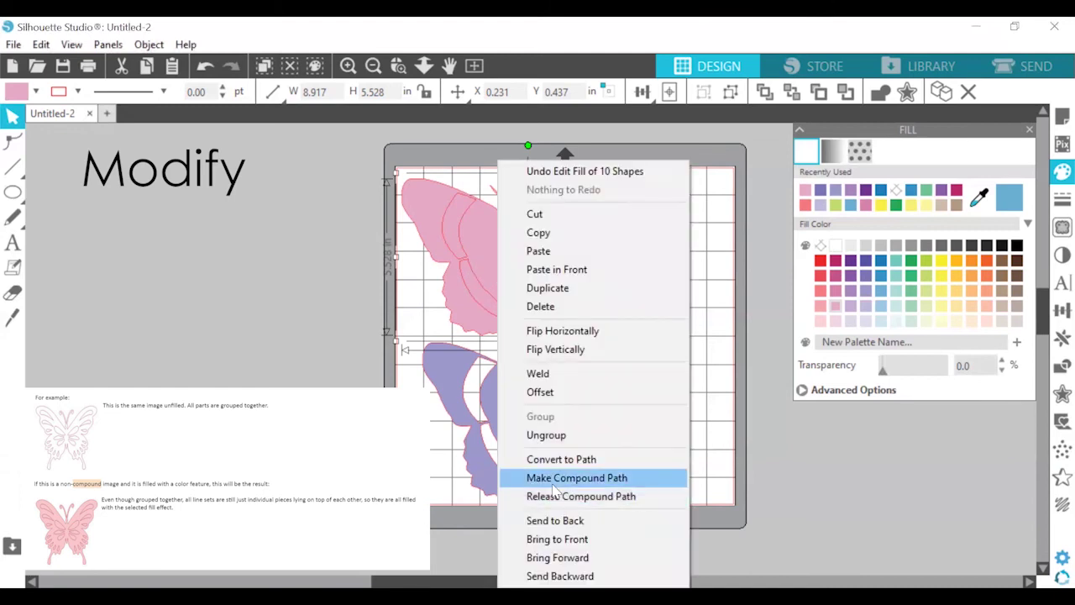
pyautogui.click(554, 477)
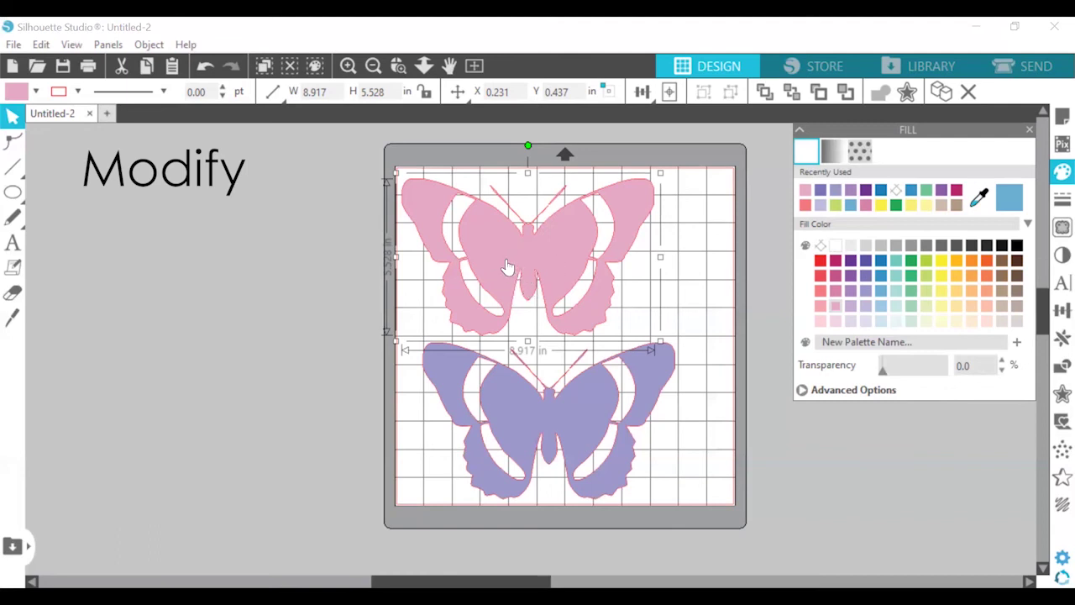
pyautogui.hotkey('ctrl', 'z')
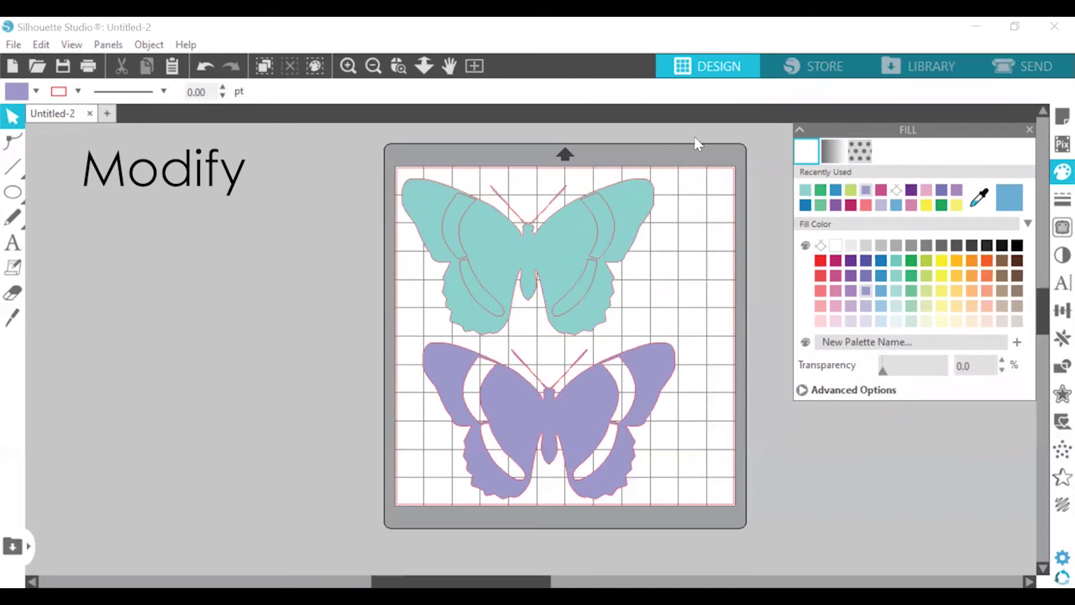
# Make the upper teal butterfly a compound path, and release that compound path again
pyautogui.click(476, 254)
pyautogui.rightClick(476, 253)
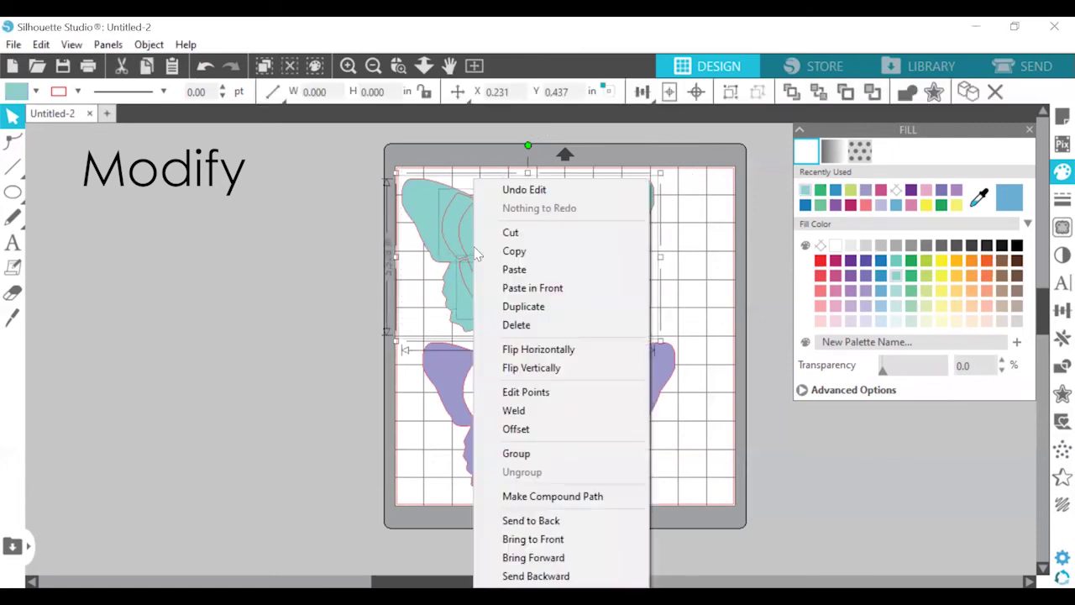
pyautogui.click(565, 496)
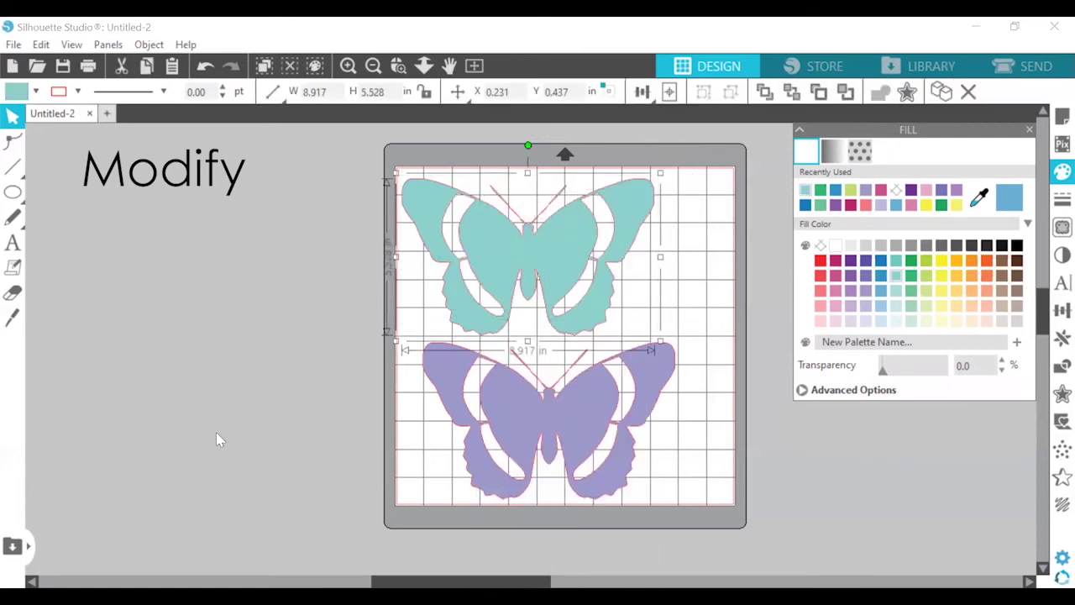
pyautogui.rightClick(507, 261)
pyautogui.click(568, 496)
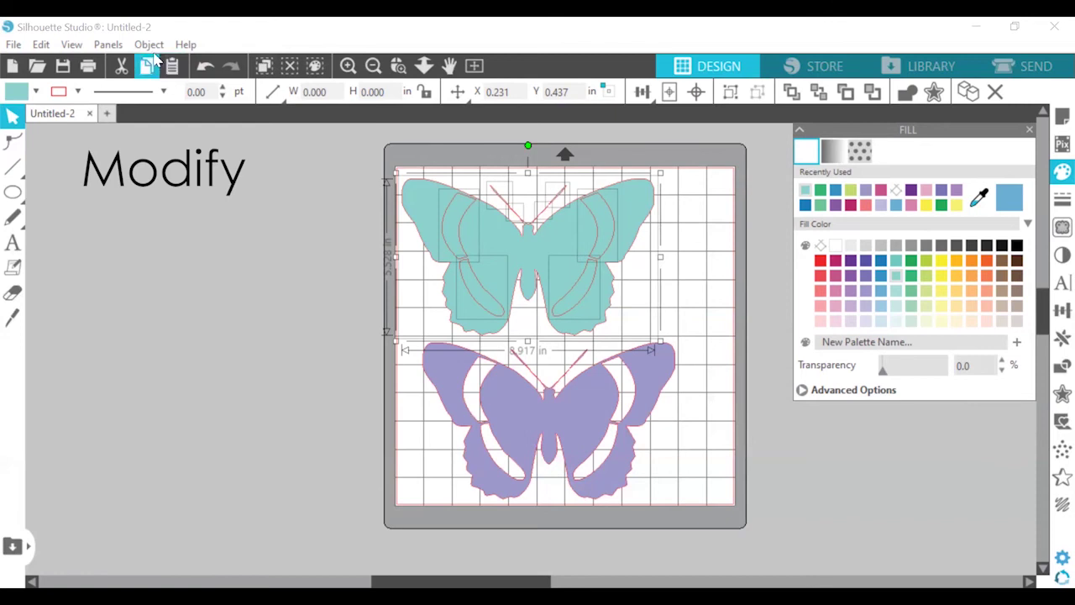
# Make a compound path from the teal butterfly's body and only its upper-left and lower-right inner wing pieces
pyautogui.doubleClick(551, 223)
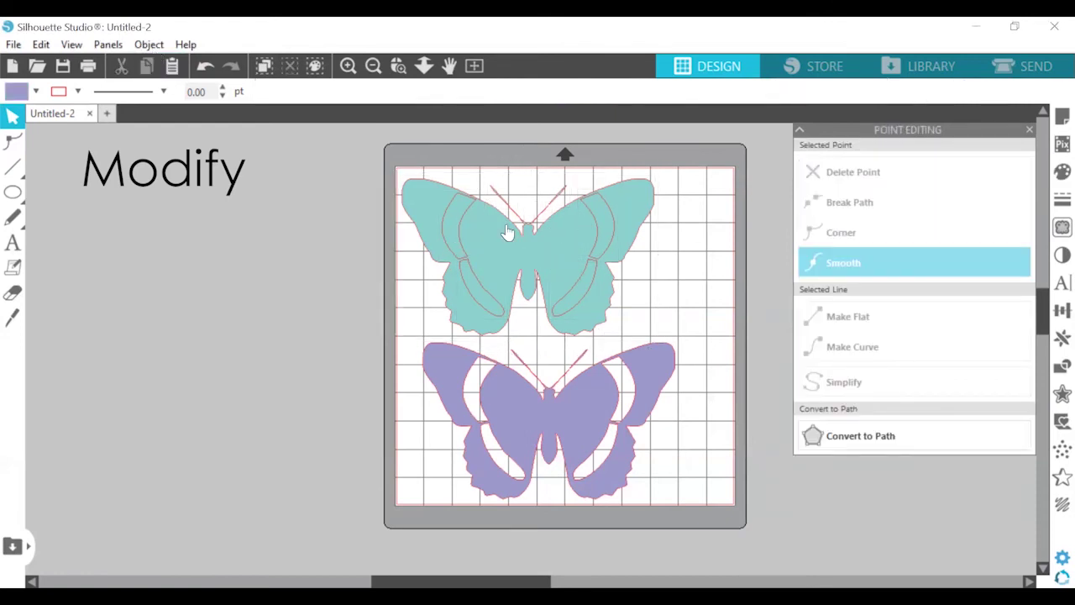
pyautogui.click(458, 227)
pyautogui.click(501, 233)
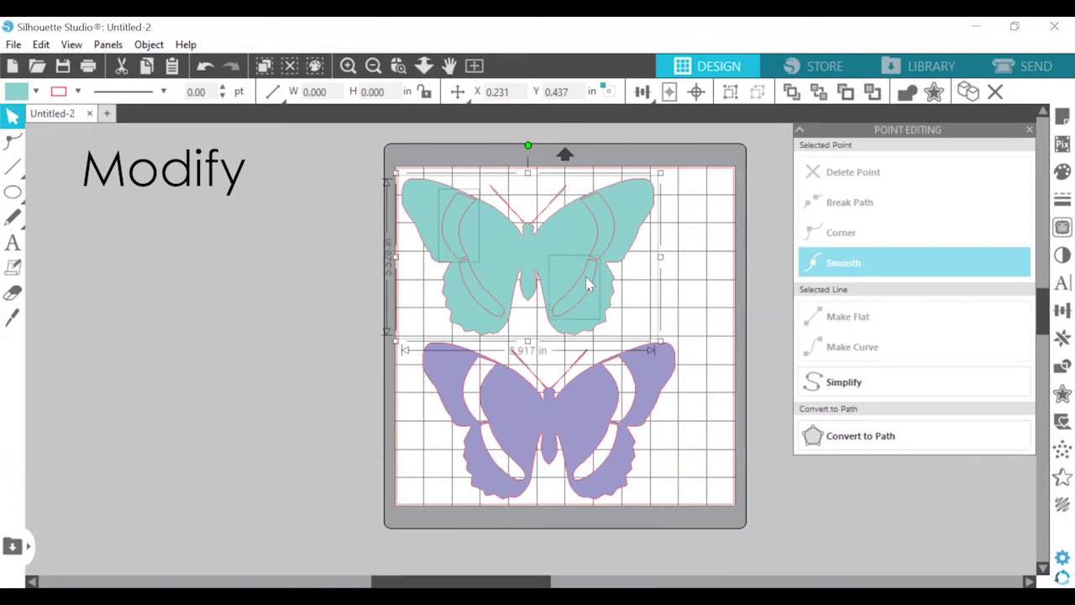
pyautogui.rightClick(586, 286)
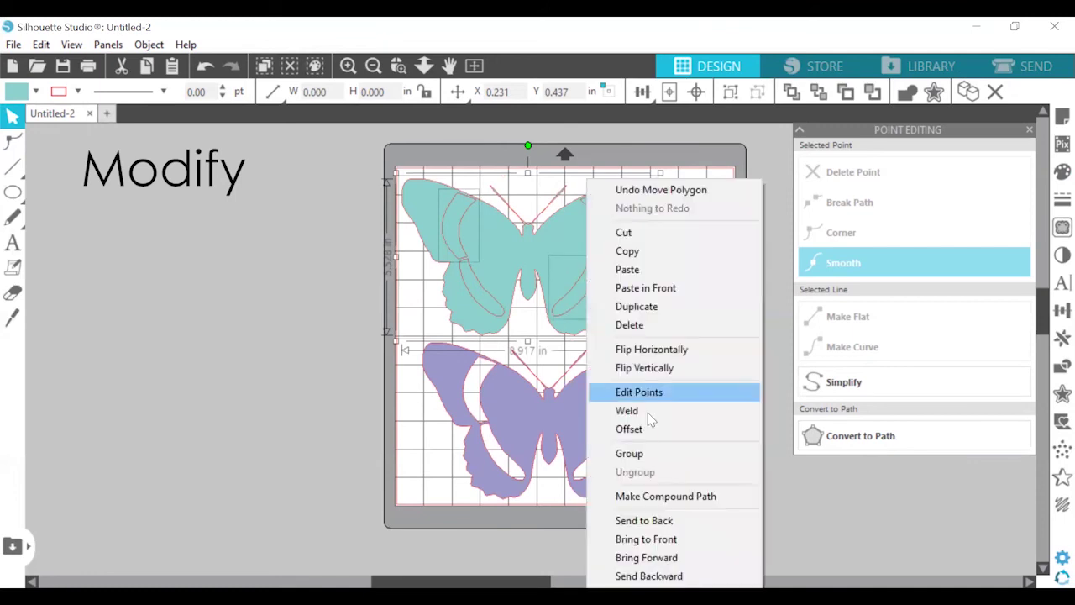
pyautogui.click(654, 499)
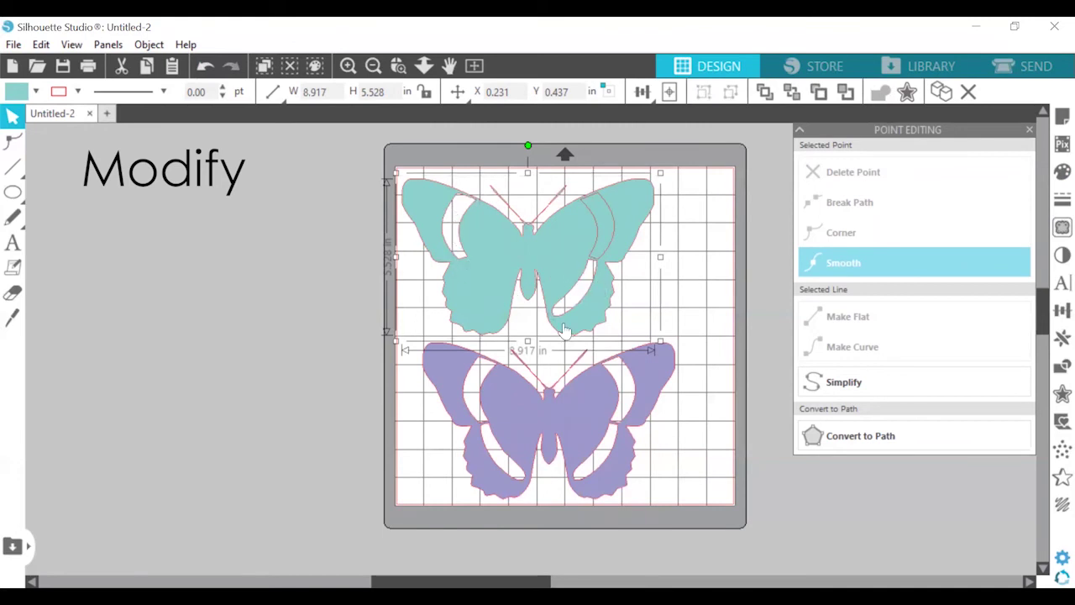
pyautogui.moveTo(628, 216); pyautogui.dragTo(470, 267)
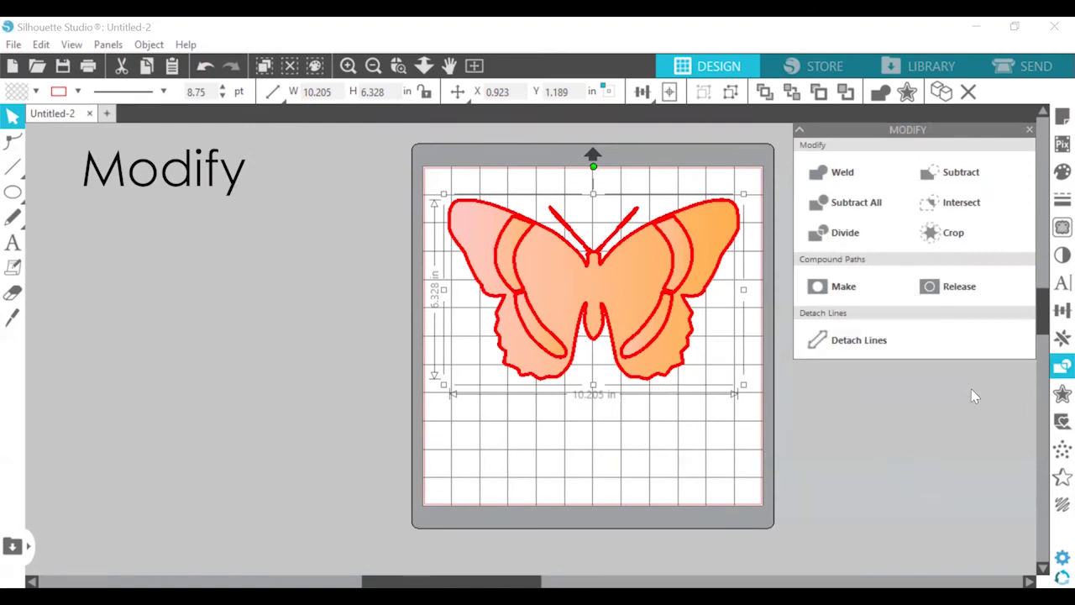
# Detach the lines from the orange gradient butterfly, and move the filled shapes and red outlines apart
pyautogui.click(975, 338)
pyautogui.click(878, 342)
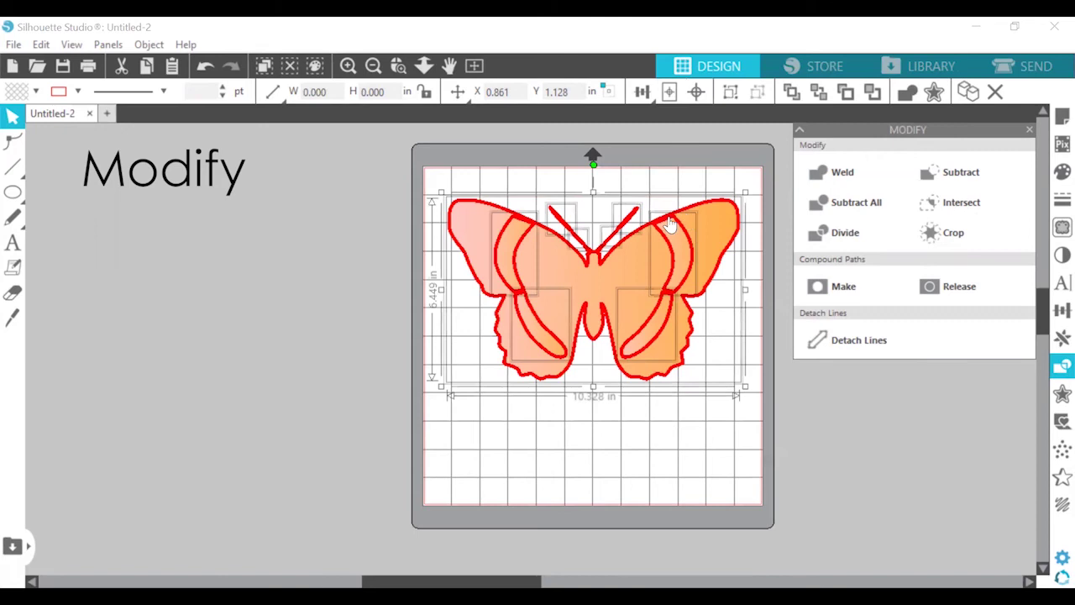
pyautogui.click(710, 254)
pyautogui.moveTo(594, 277); pyautogui.dragTo(329, 253)
pyautogui.moveTo(648, 243); pyautogui.dragTo(858, 261)
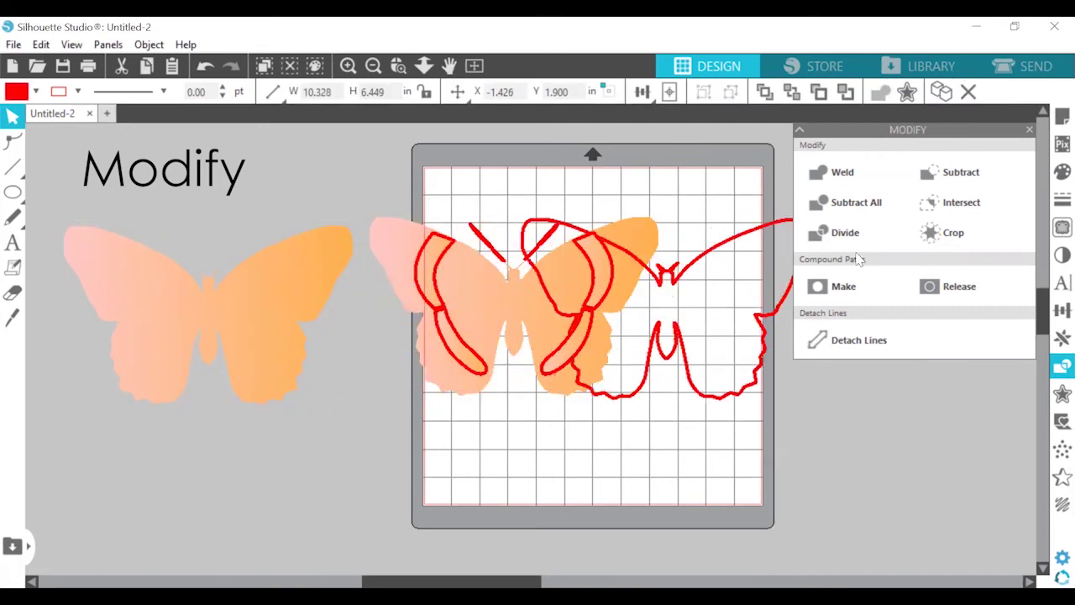
pyautogui.moveTo(378, 189); pyautogui.dragTo(571, 406)
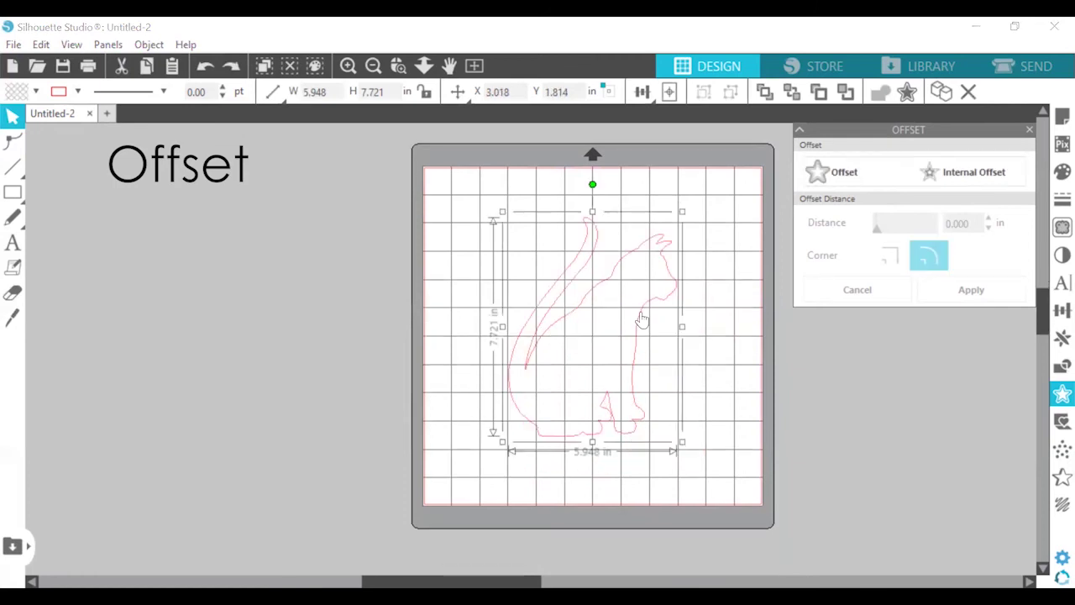
# Create an internal offset of the cat outline at 0.125 in with square corners, and move the two outlines apart
pyautogui.click(983, 175)
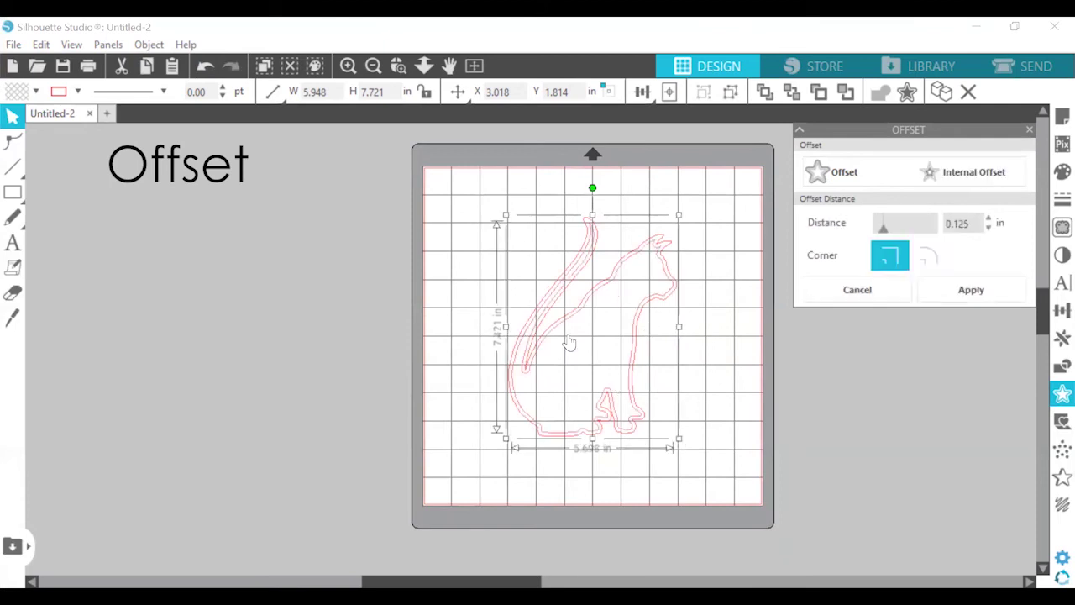
pyautogui.moveTo(655, 304); pyautogui.dragTo(656, 211)
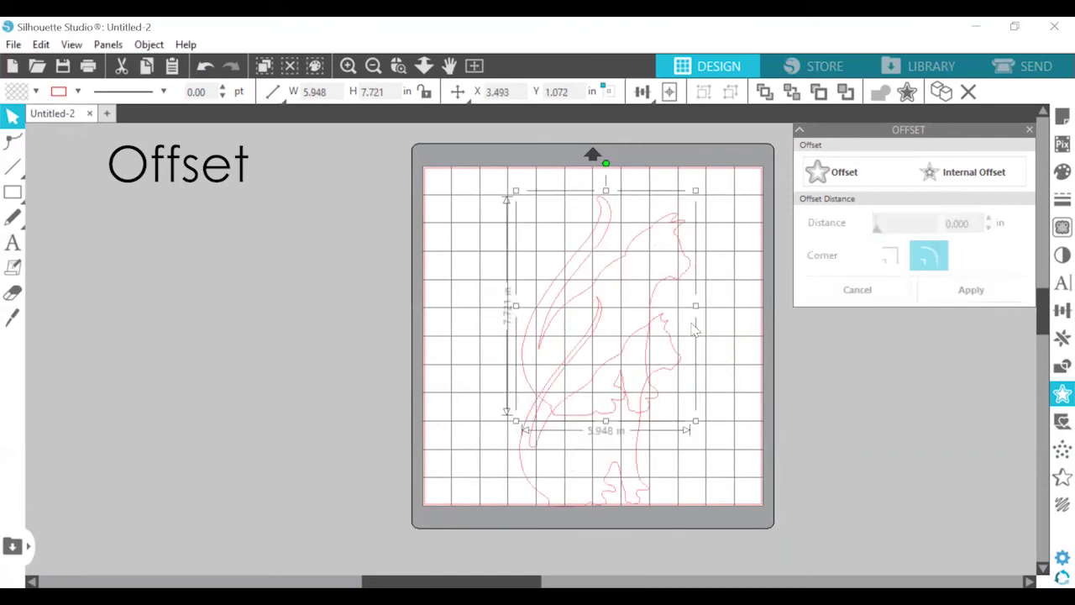
pyautogui.moveTo(648, 352); pyautogui.dragTo(628, 394)
pyautogui.moveTo(905, 232); pyautogui.dragTo(905, 239)
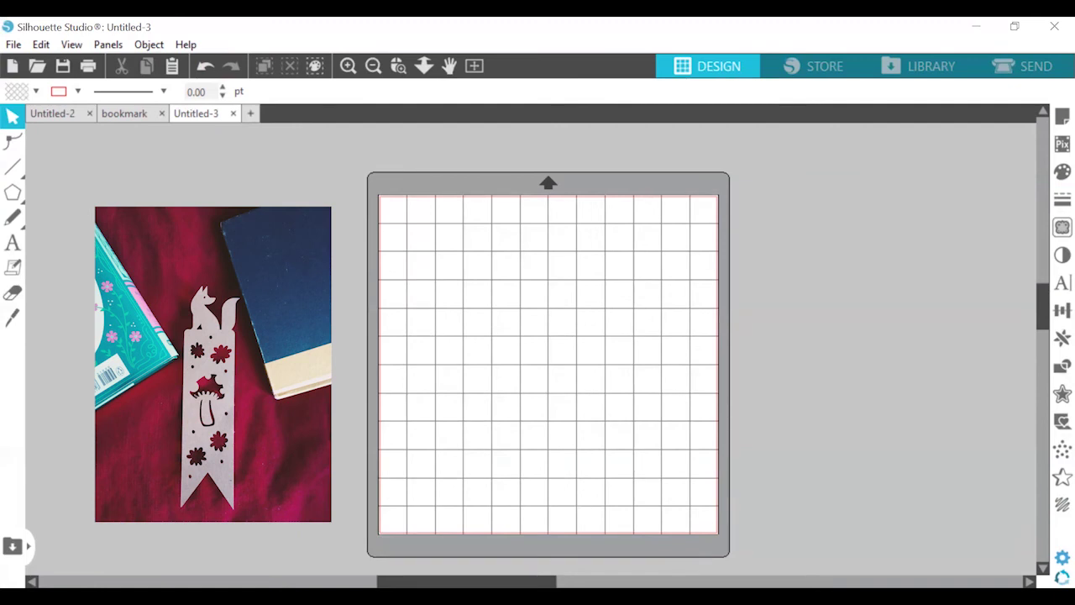
# Draw a tall rounded rectangle on the mat and set its size to 2 in wide by 7 in high
pyautogui.moveTo(12, 192)
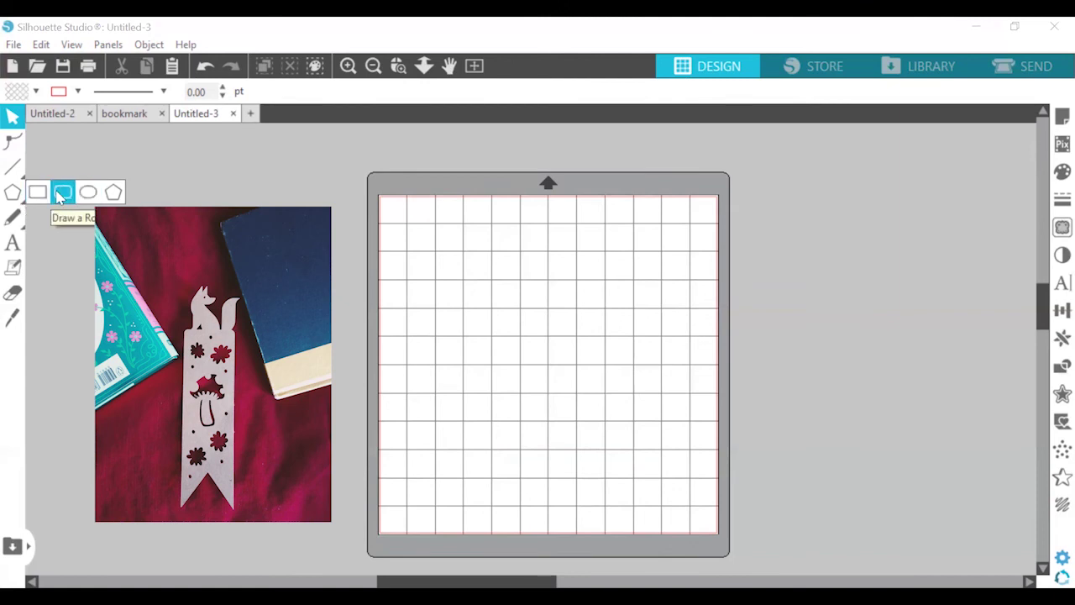
pyautogui.click(60, 194)
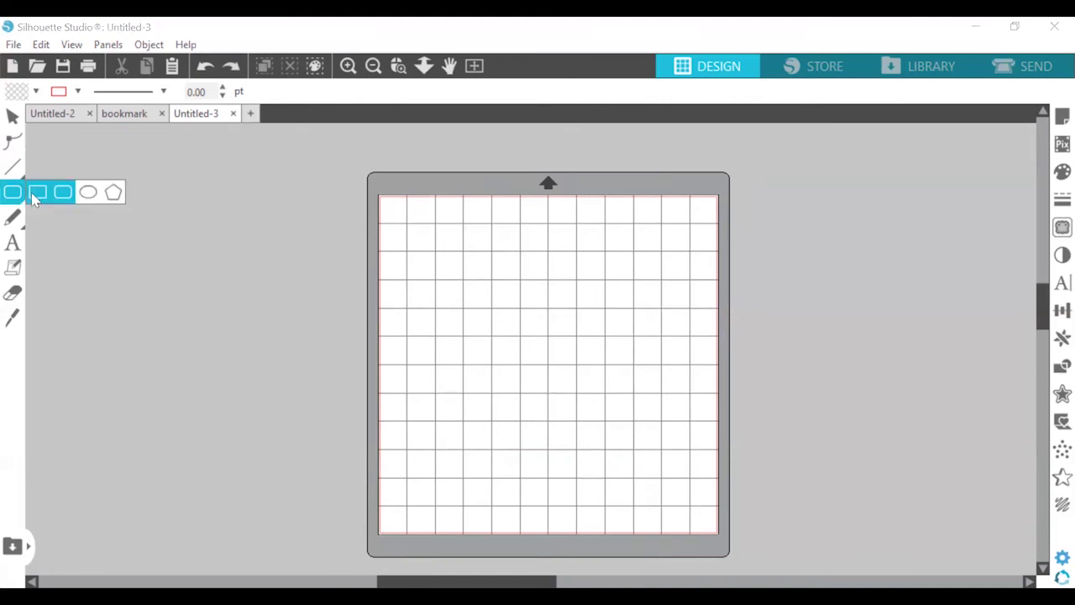
pyautogui.click(89, 192)
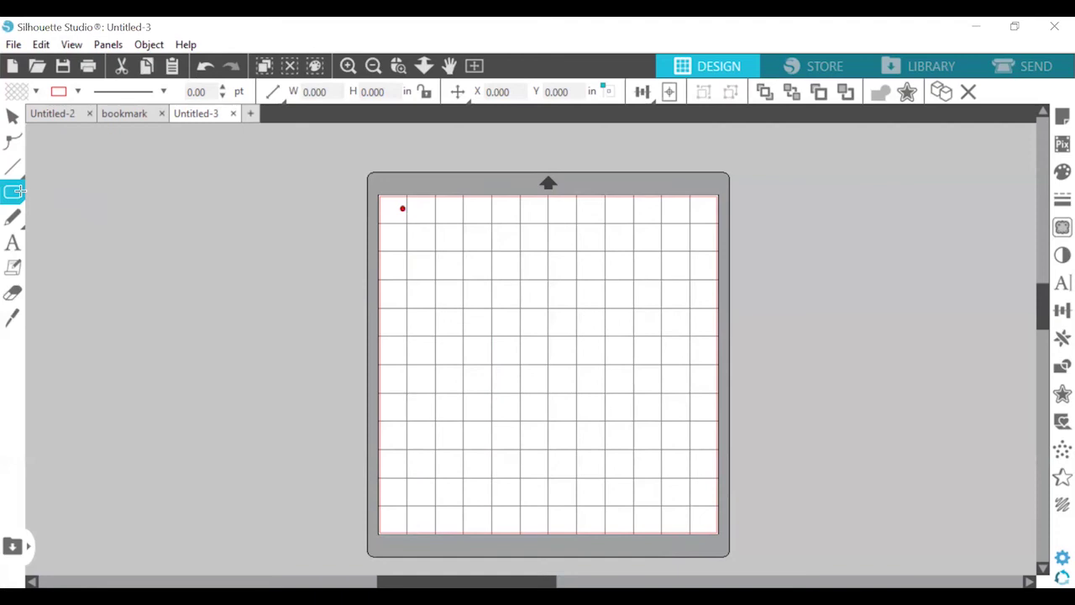
pyautogui.moveTo(389, 211); pyautogui.dragTo(478, 484)
pyautogui.doubleClick(333, 87)
pyautogui.write('2')
pyautogui.press('Tab')
pyautogui.write('7')
pyautogui.press('Return')
# Draw a three-sided polygon about 6.8 in wide and place its apex centrally inside the lower end of the rounded rectangle
pyautogui.click(56, 195)
pyautogui.moveTo(140, 245); pyautogui.dragTo(141, 378)
pyautogui.moveTo(112, 259); pyautogui.dragTo(191, 300)
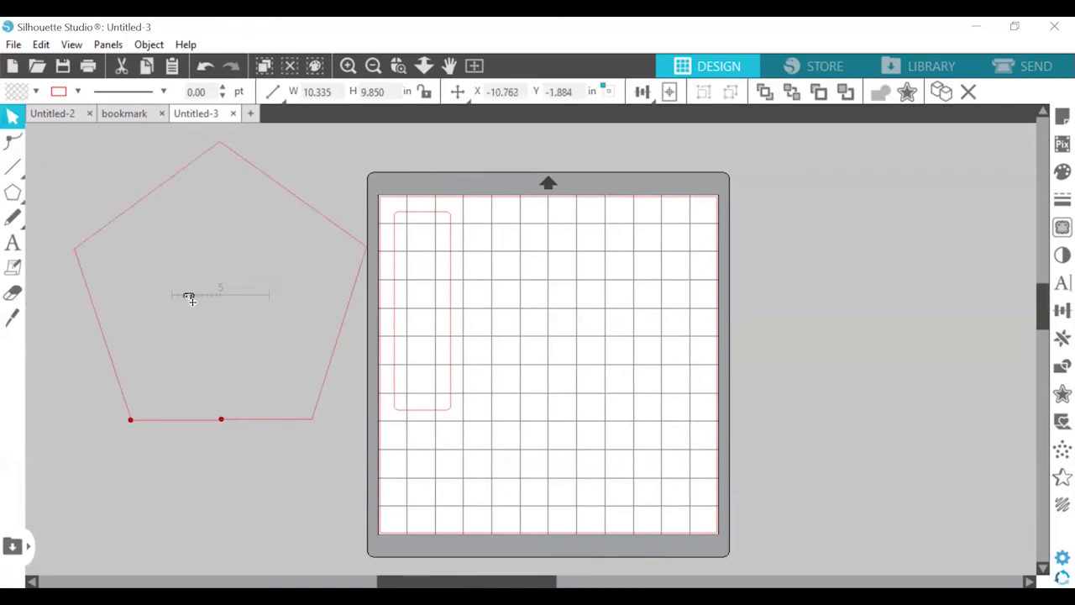
pyautogui.moveTo(305, 422); pyautogui.dragTo(662, 407)
pyautogui.moveTo(786, 568); pyautogui.dragTo(497, 492)
pyautogui.moveTo(518, 446); pyautogui.dragTo(468, 437)
# Select the rounded rectangle and the triangle together and fill both with dark purple
pyautogui.click(437, 274)
pyautogui.keyDown('shift'); pyautogui.click(430, 372); pyautogui.keyUp('shift')
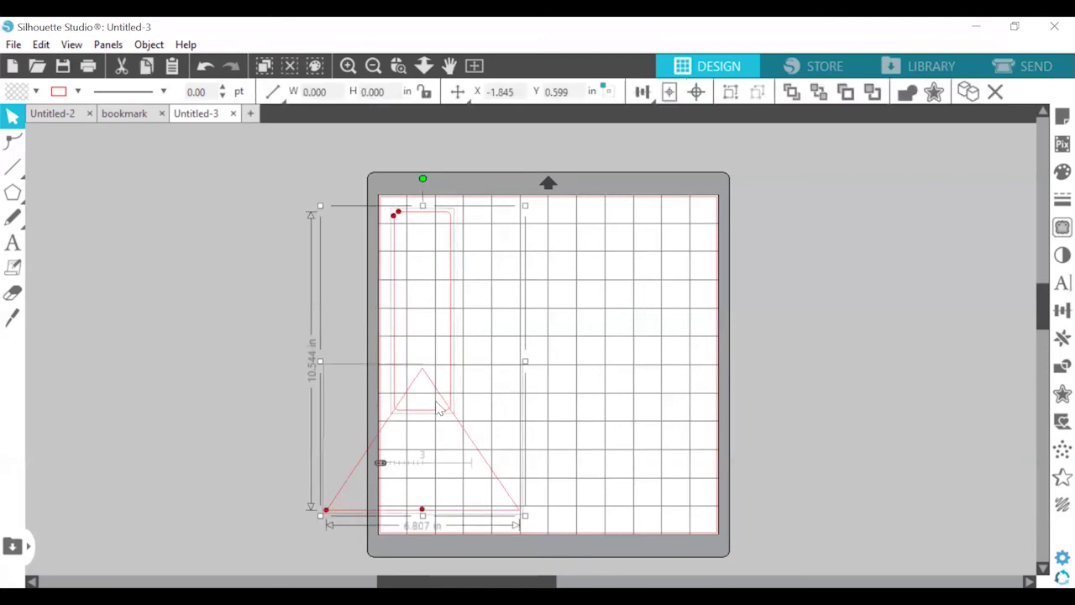
pyautogui.click(1062, 172)
pyautogui.click(805, 190)
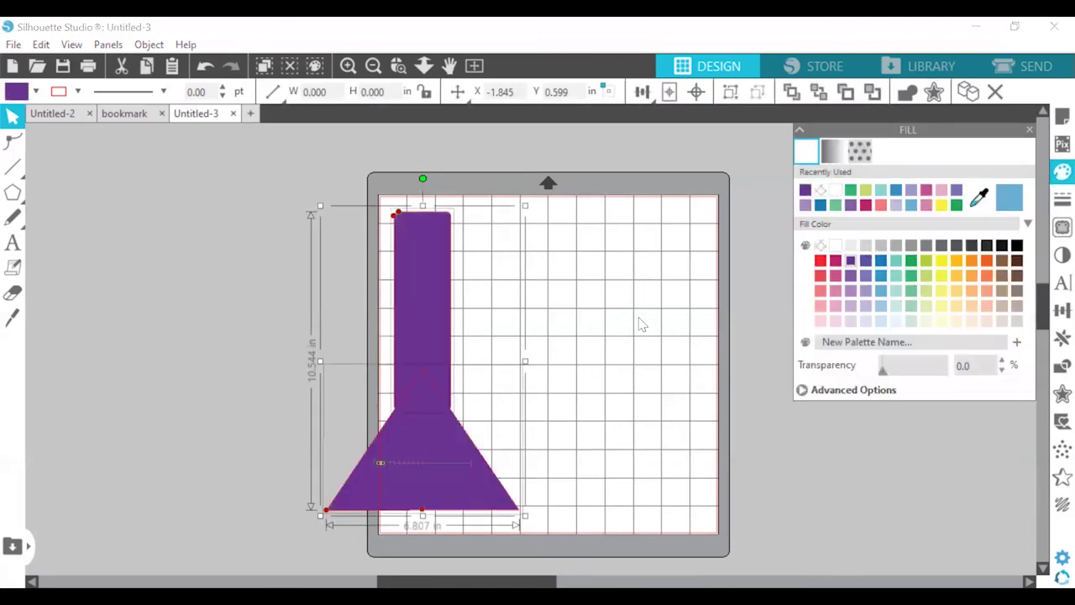
# Subtract the triangle from the rounded rectangle to cut a V-shaped notch in the bookmark's lower end
pyautogui.click(1063, 336)
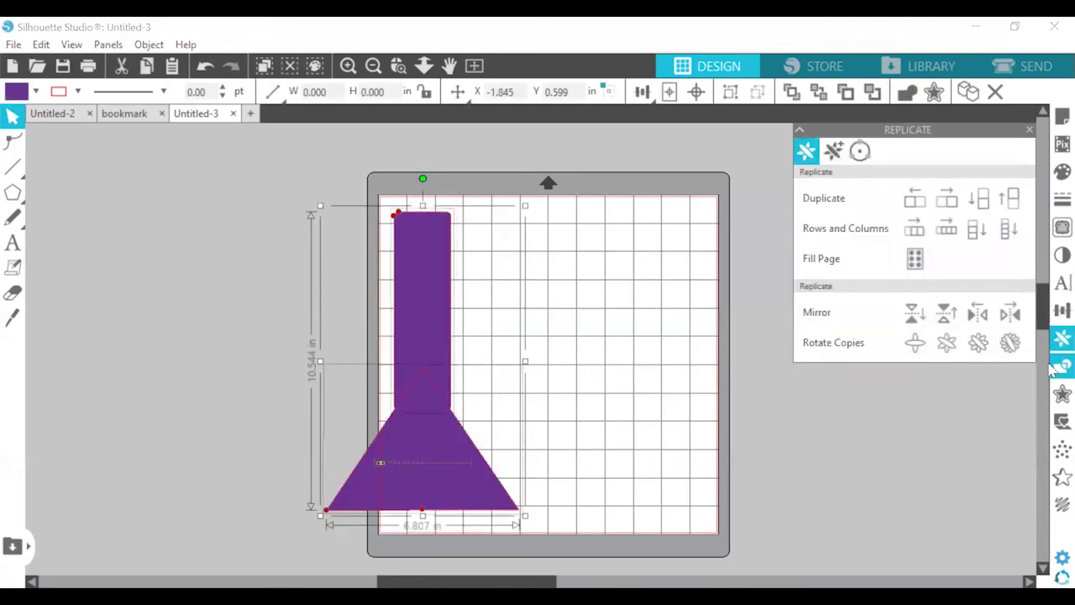
pyautogui.click(1062, 366)
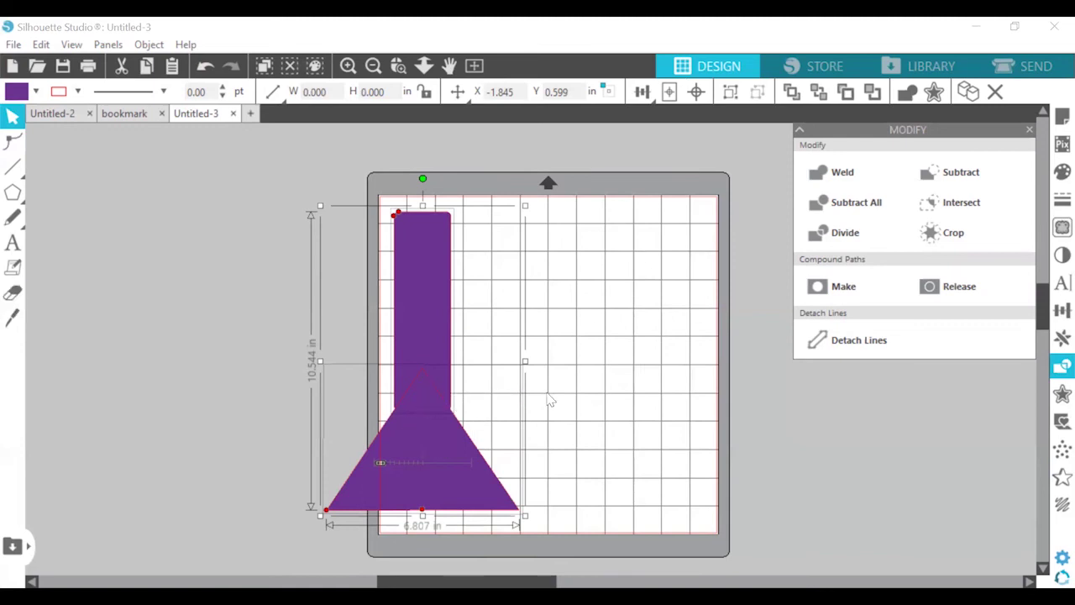
pyautogui.click(939, 174)
pyautogui.hotkey('ctrl', 'z')
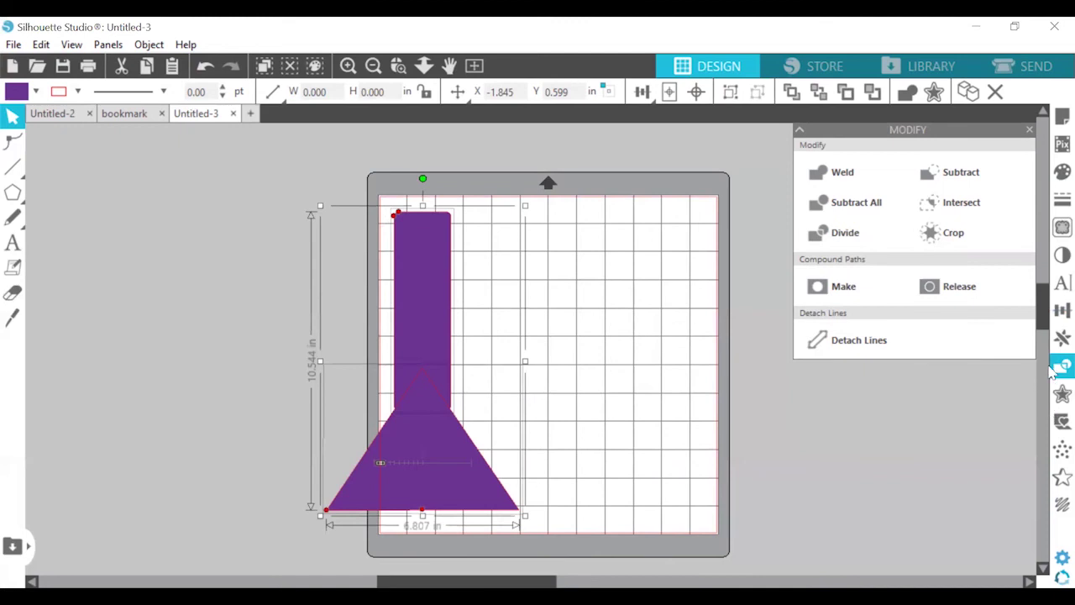
pyautogui.click(950, 183)
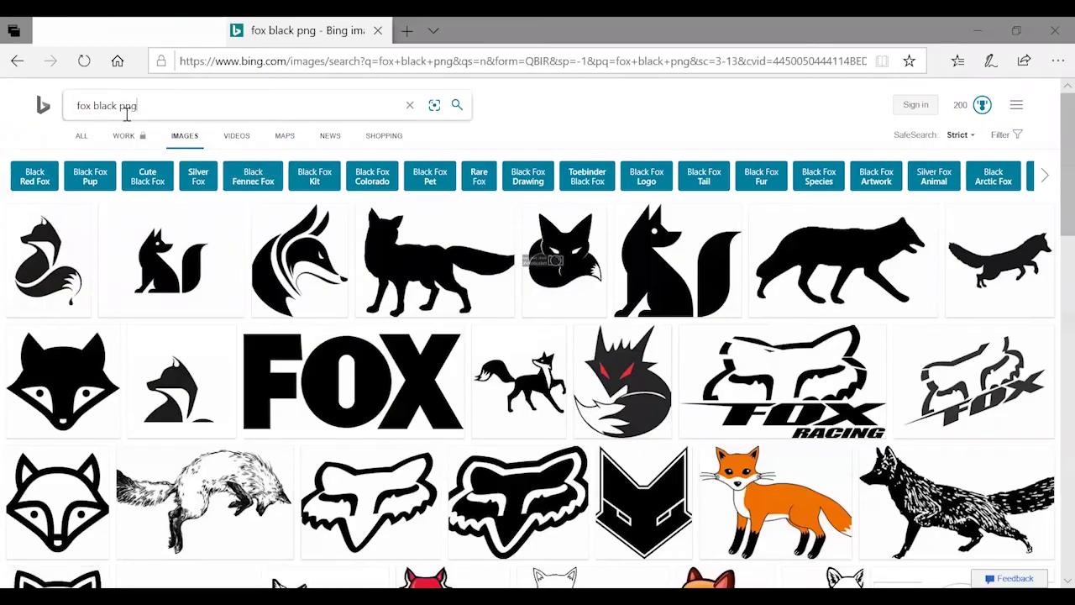
# In the browser, open the sitting black fox silhouette from the "fox black png" image results and copy it
pyautogui.moveTo(140, 108); pyautogui.dragTo(78, 113)
pyautogui.click(124, 102)
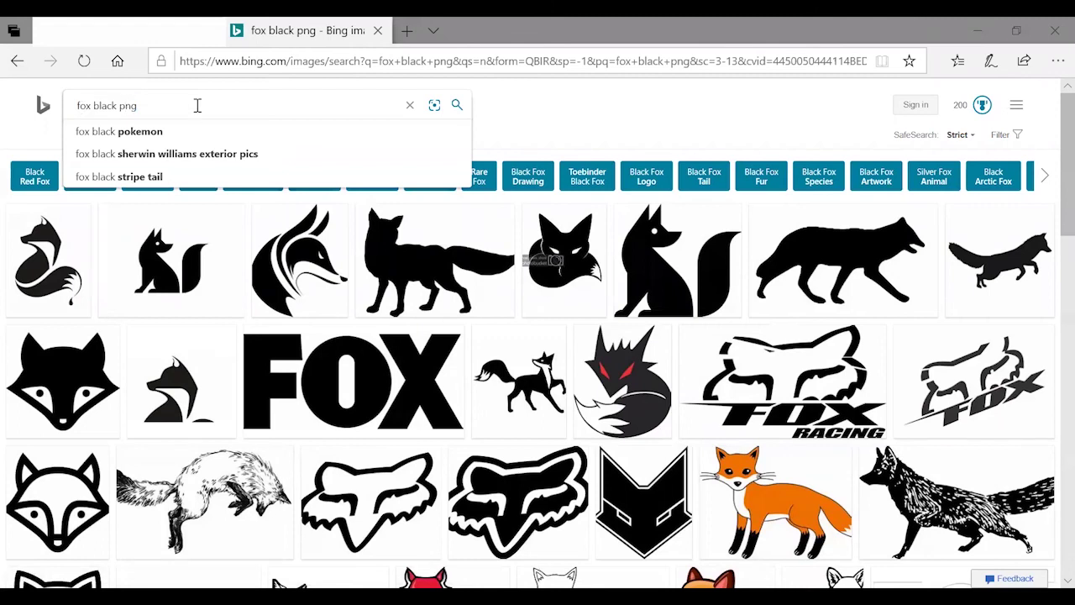
pyautogui.click(663, 267)
pyautogui.rightClick(416, 292)
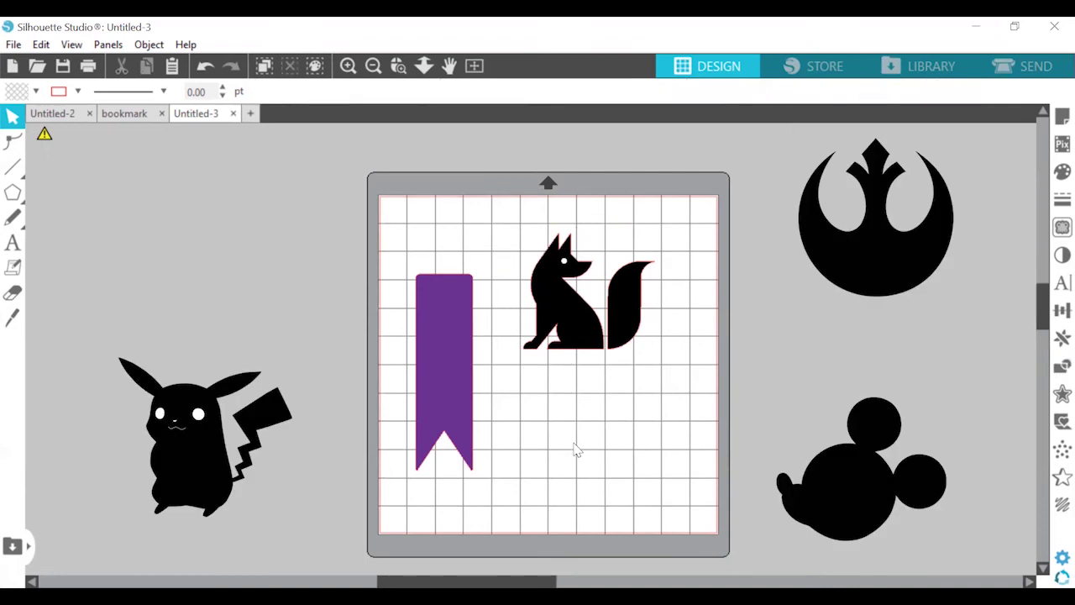
# Trace the black fox image with the Trace style at 45.0% threshold, and move the original image off the mat
pyautogui.click(575, 311)
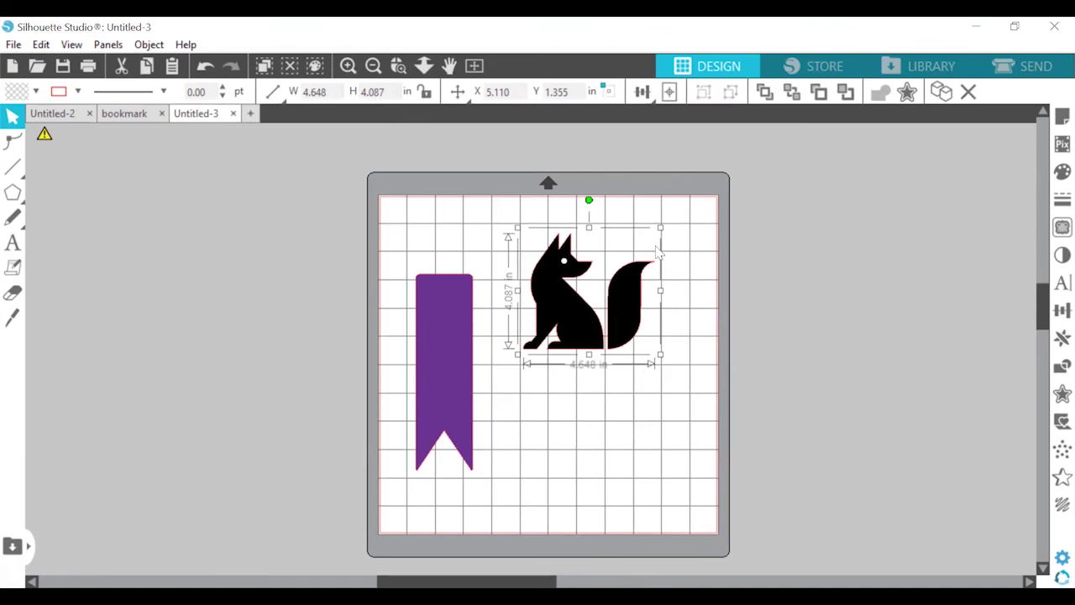
pyautogui.click(1063, 226)
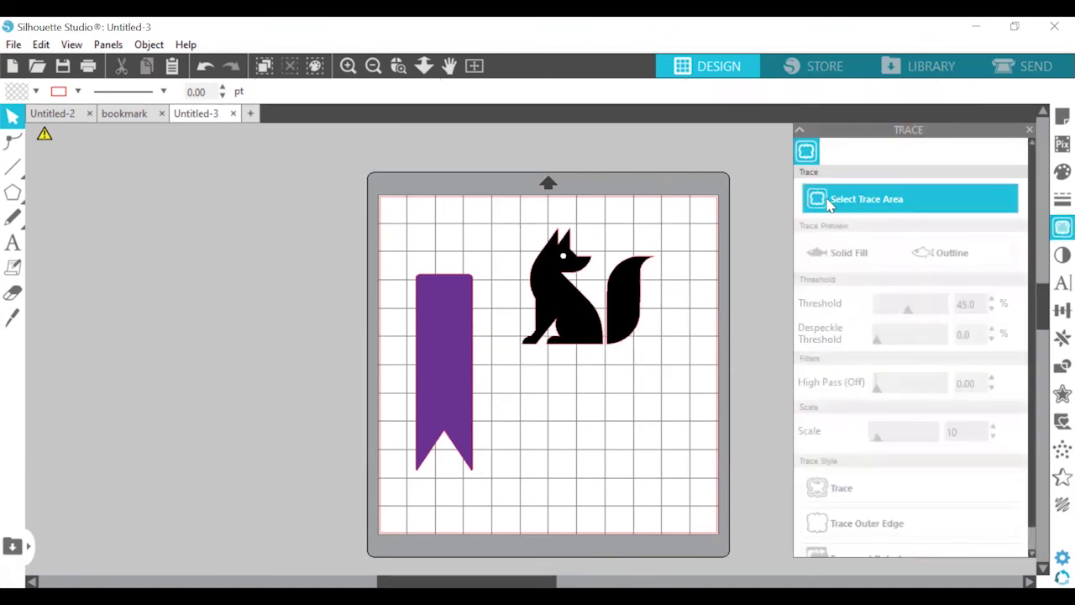
pyautogui.click(828, 202)
pyautogui.moveTo(625, 224)
pyautogui.mouseDown()
pyautogui.moveTo(516, 379)
pyautogui.moveTo(492, 372)
pyautogui.moveTo(495, 363)
pyautogui.mouseUp()
pyautogui.moveTo(629, 368)
pyautogui.mouseDown()
pyautogui.moveTo(652, 410)
pyautogui.moveTo(669, 411)
pyautogui.mouseUp()
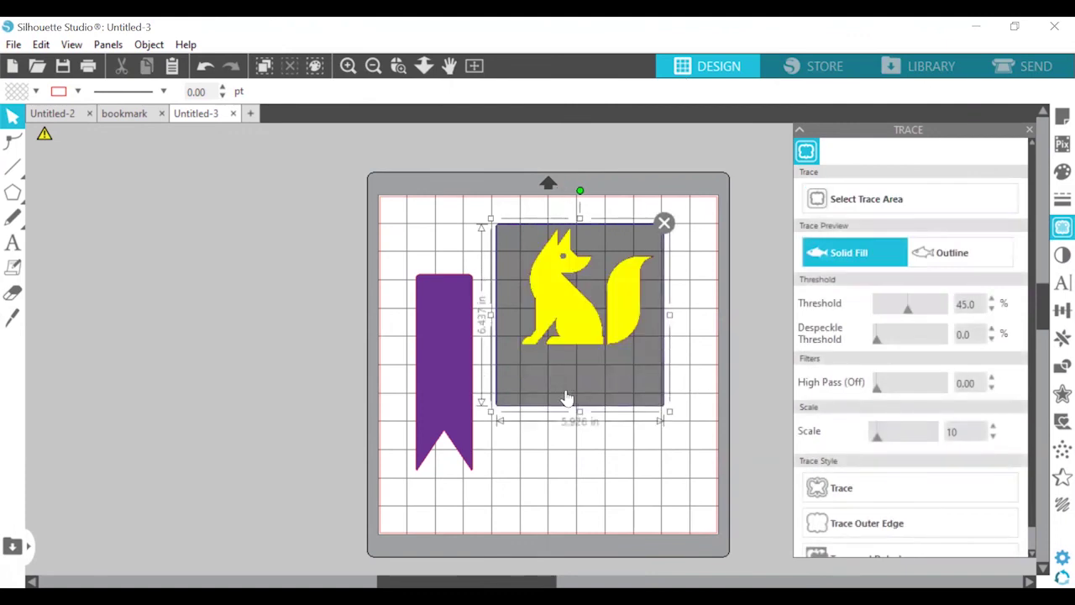
pyautogui.click(865, 489)
pyautogui.moveTo(649, 284)
pyautogui.mouseDown()
pyautogui.moveTo(670, 273)
pyautogui.moveTo(374, 254)
pyautogui.moveTo(288, 261)
pyautogui.mouseUp()
# Fill the traced fox with dark purple and place it at about 2.82 in wide on the bookmark's upper edge
pyautogui.click(548, 307)
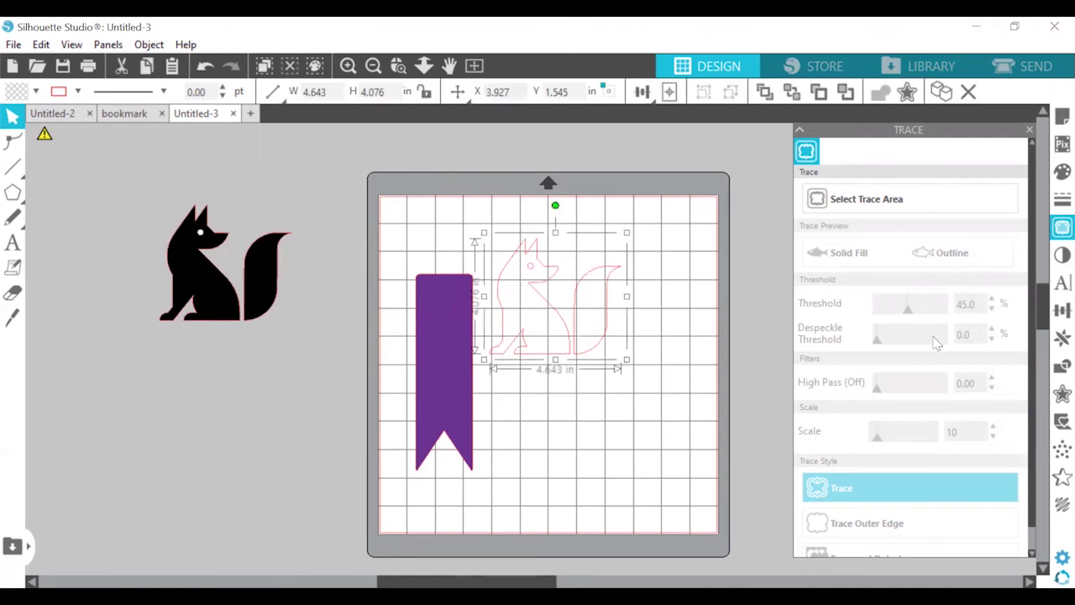
pyautogui.click(1052, 174)
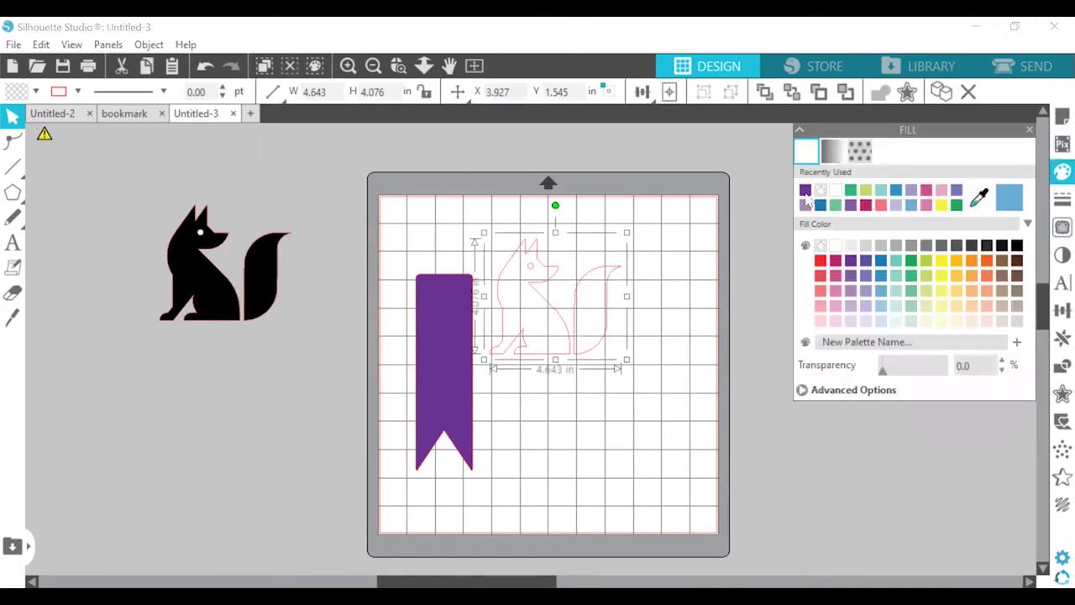
pyautogui.click(805, 191)
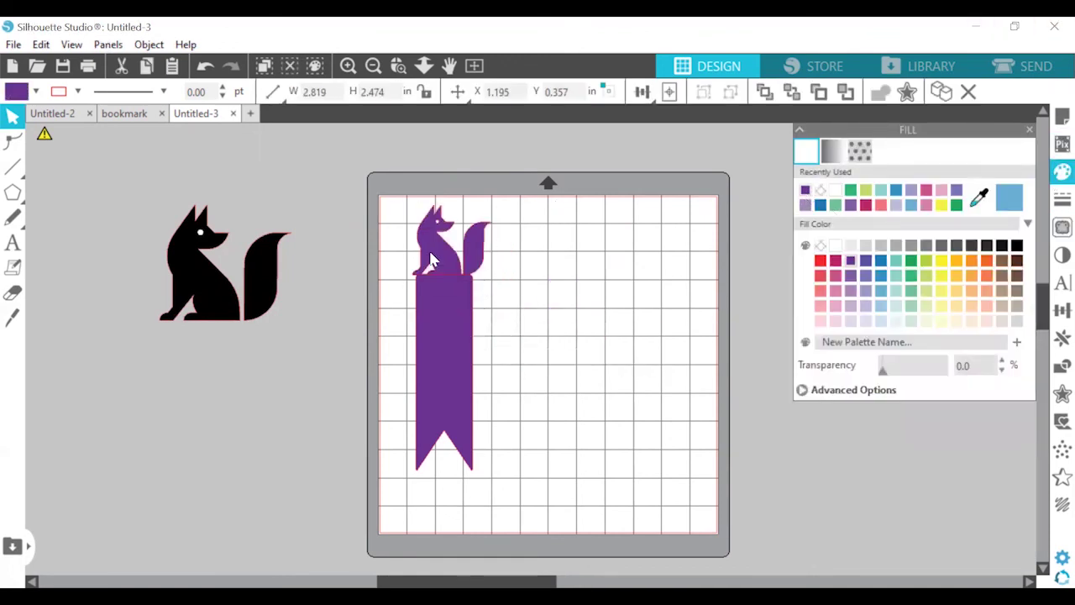
# Recolour the fox and bookmark magenta, with the fox scaled to about 2.46 in wide and its feet overlapping the bookmark's upper edge
pyautogui.keyDown('shift'); pyautogui.click(435, 324); pyautogui.keyUp('shift')
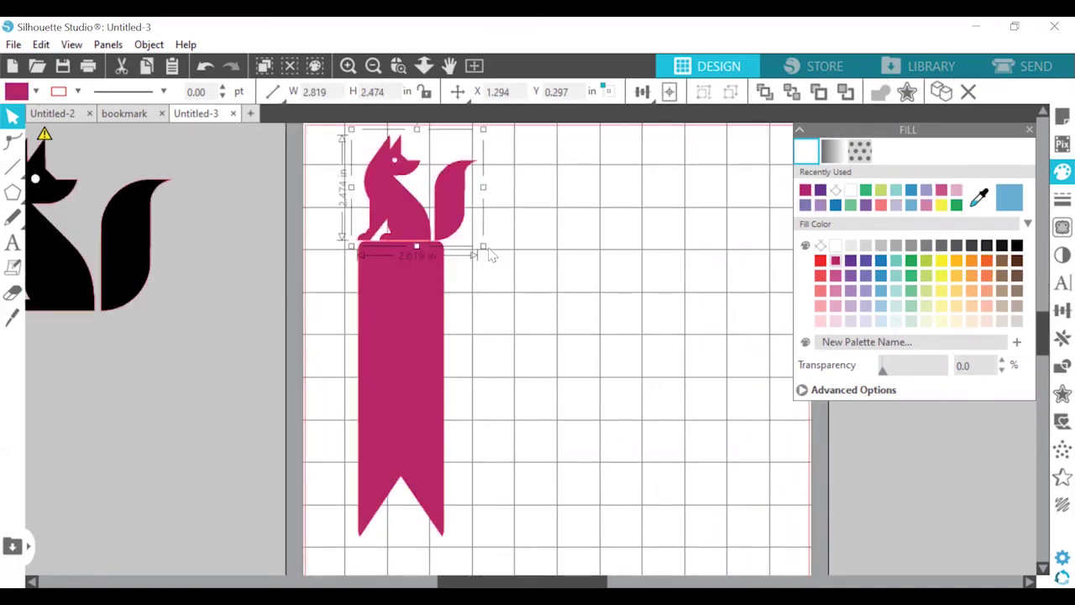
pyautogui.moveTo(485, 253); pyautogui.dragTo(445, 231)
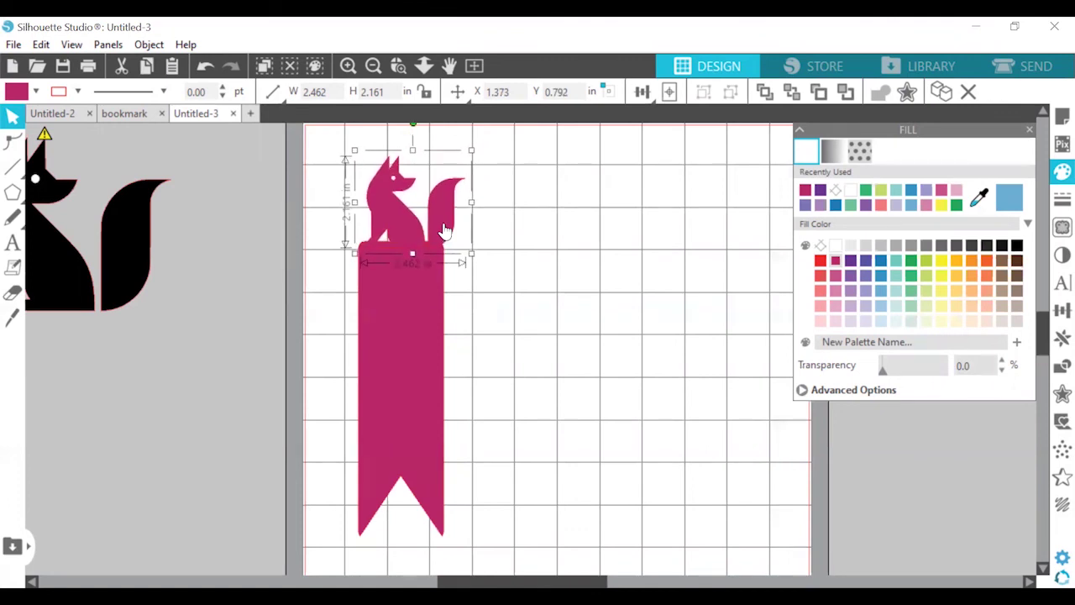
pyautogui.hotkey('ctrl', 'z')
pyautogui.scroll(3, 445, 231)
pyautogui.press('Up')
pyautogui.press('Up')
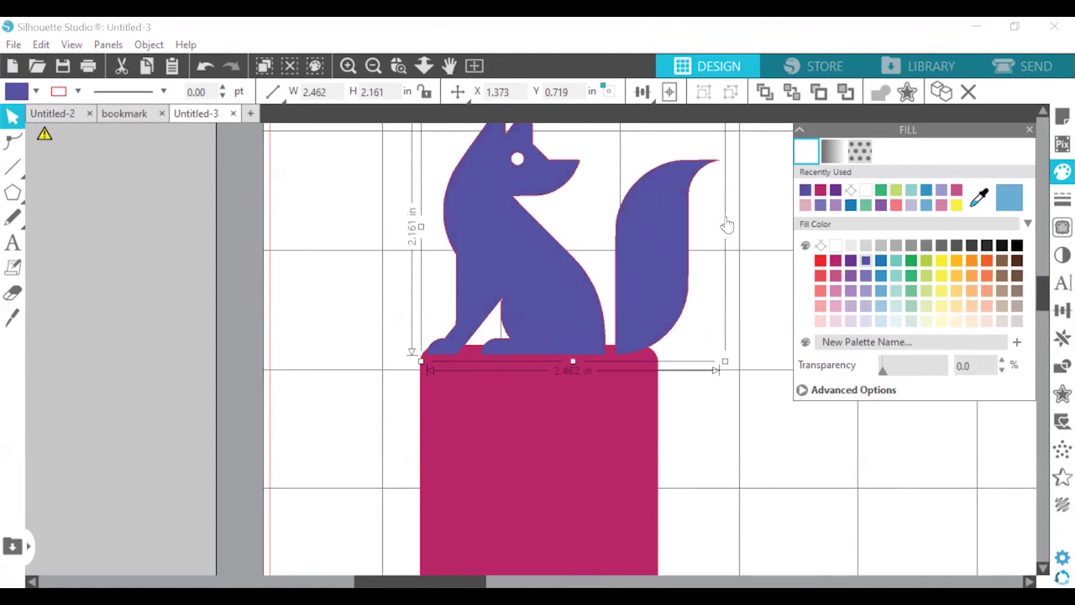
pyautogui.click(835, 261)
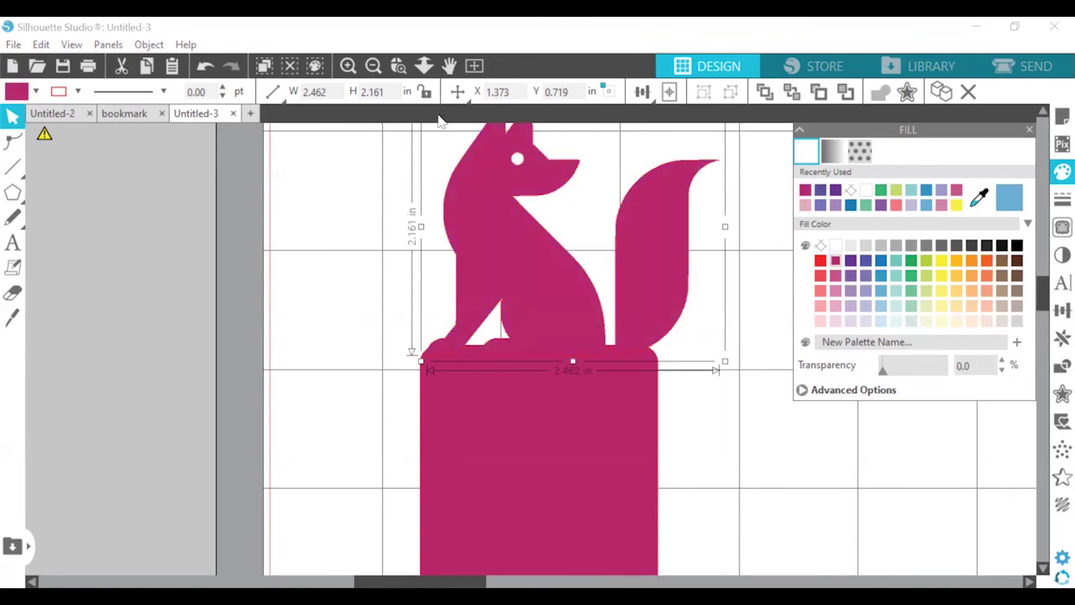
pyautogui.click(474, 66)
pyautogui.click(470, 198)
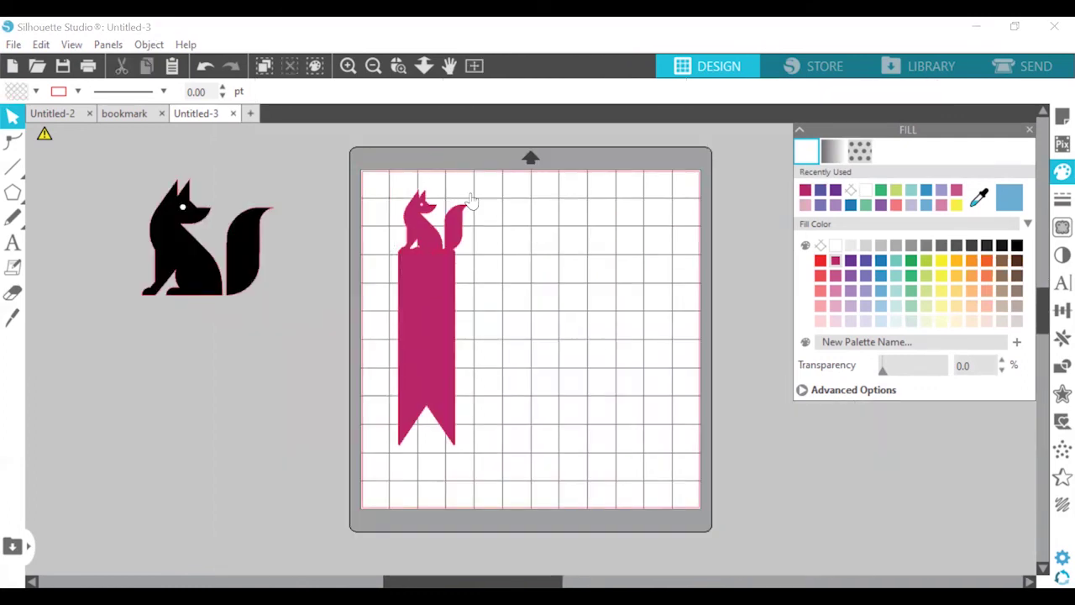
# Weld the fox and the bookmark into one shape and move it as a single piece
pyautogui.click(458, 420)
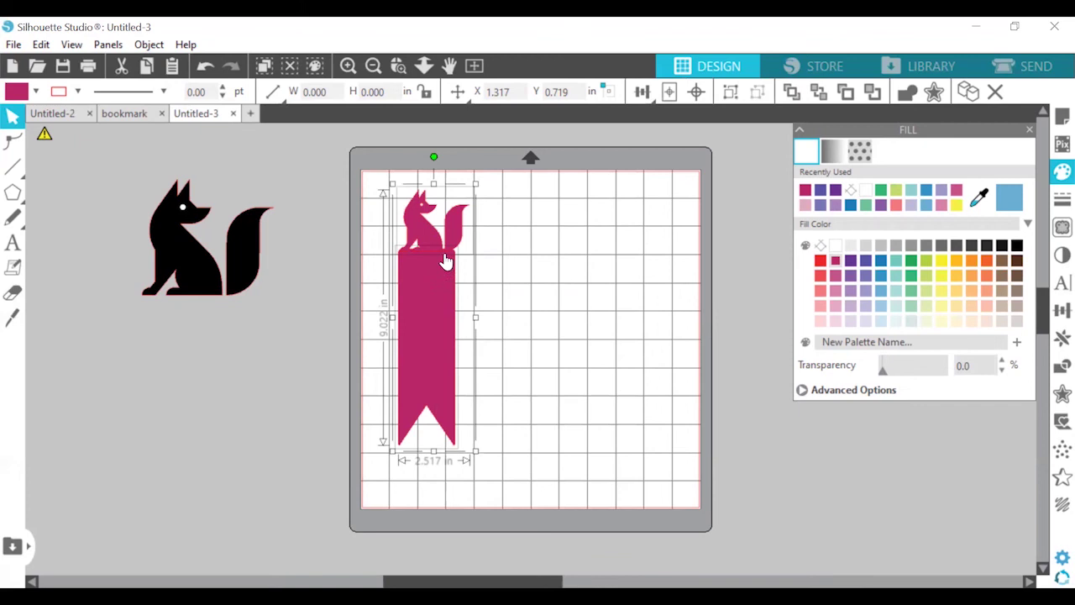
pyautogui.rightClick(457, 287)
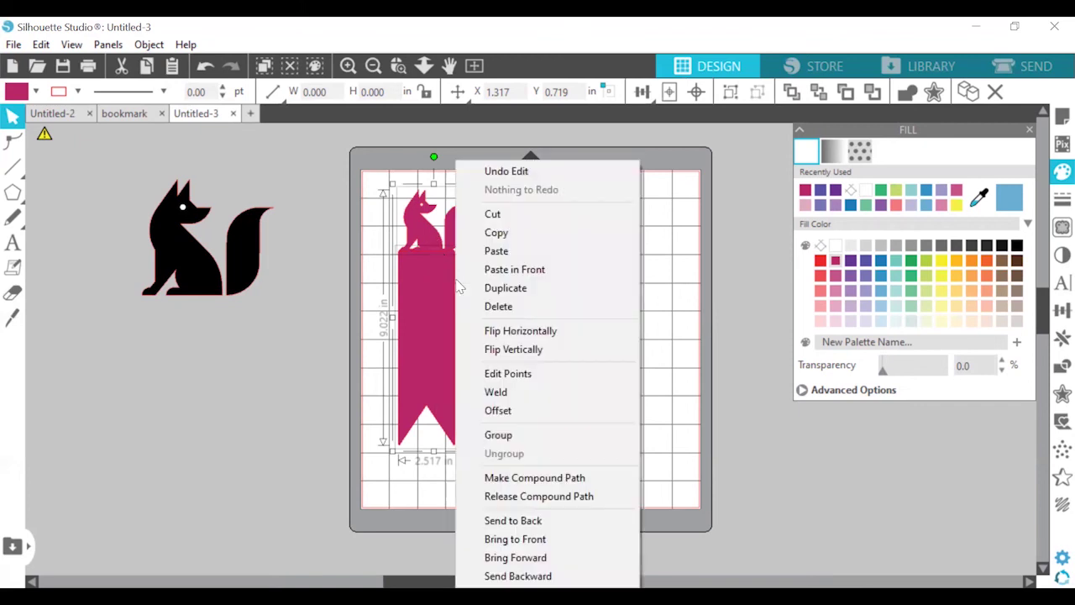
pyautogui.click(518, 396)
pyautogui.click(509, 253)
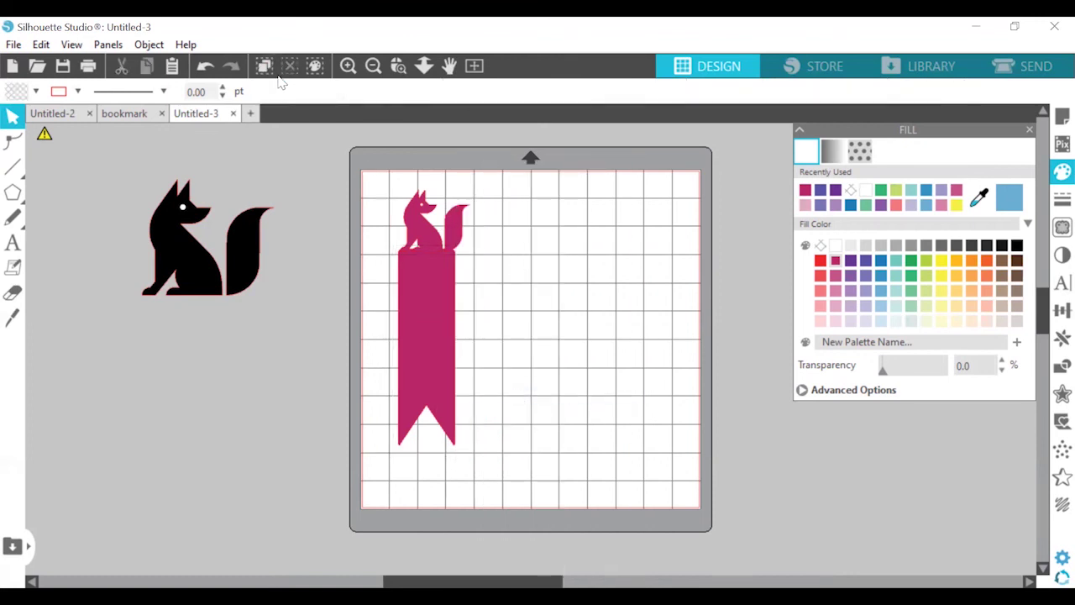
pyautogui.scroll(3, 299, 252)
pyautogui.scroll(-2, 302, 252)
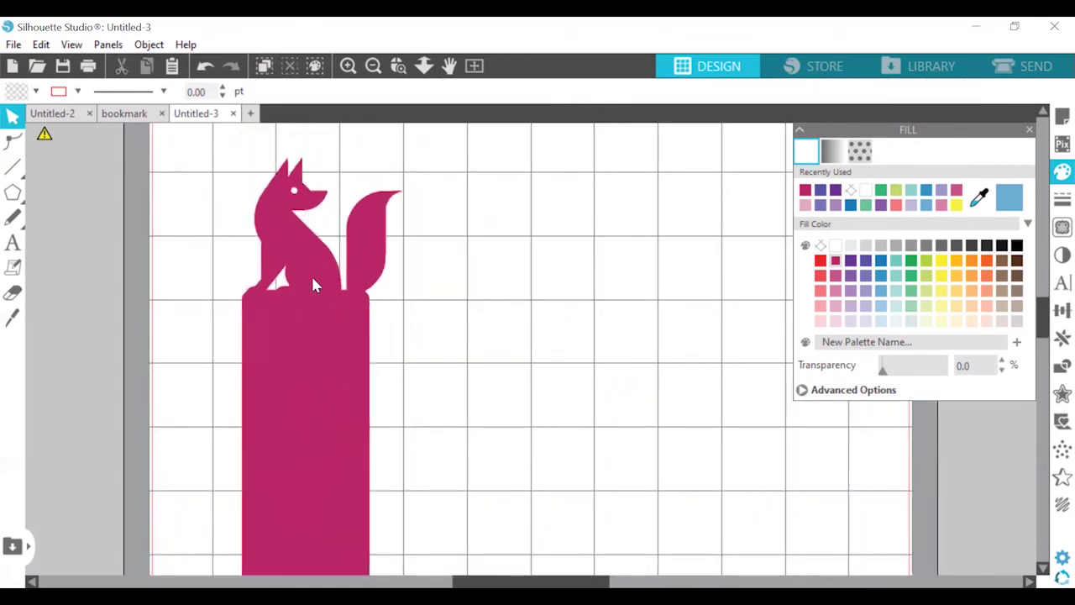
pyautogui.scroll(2, 311, 274)
pyautogui.click(304, 285)
pyautogui.press('Escape')
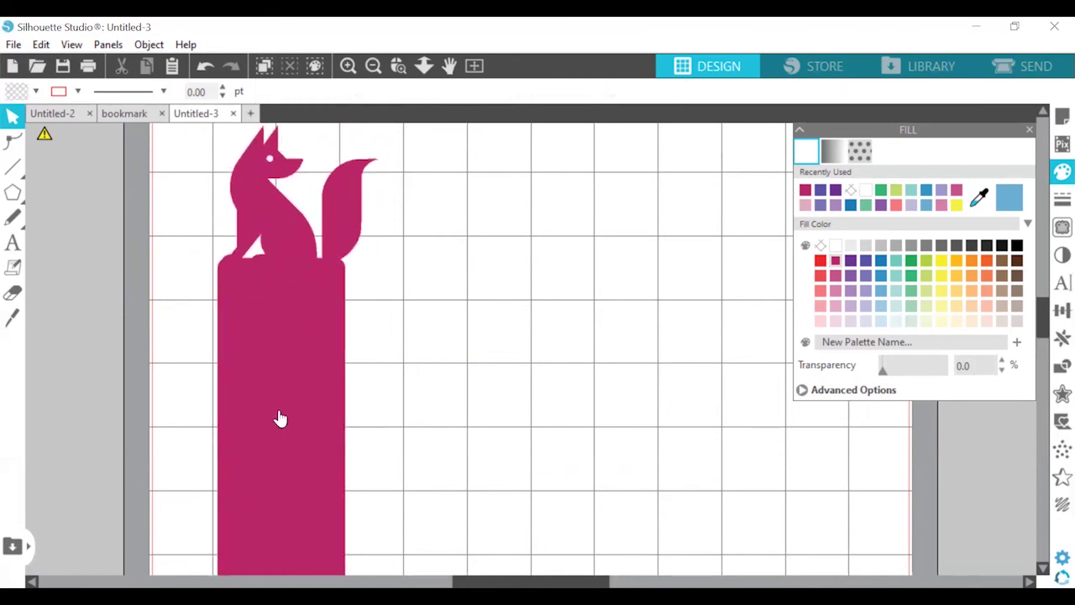
pyautogui.click(372, 65)
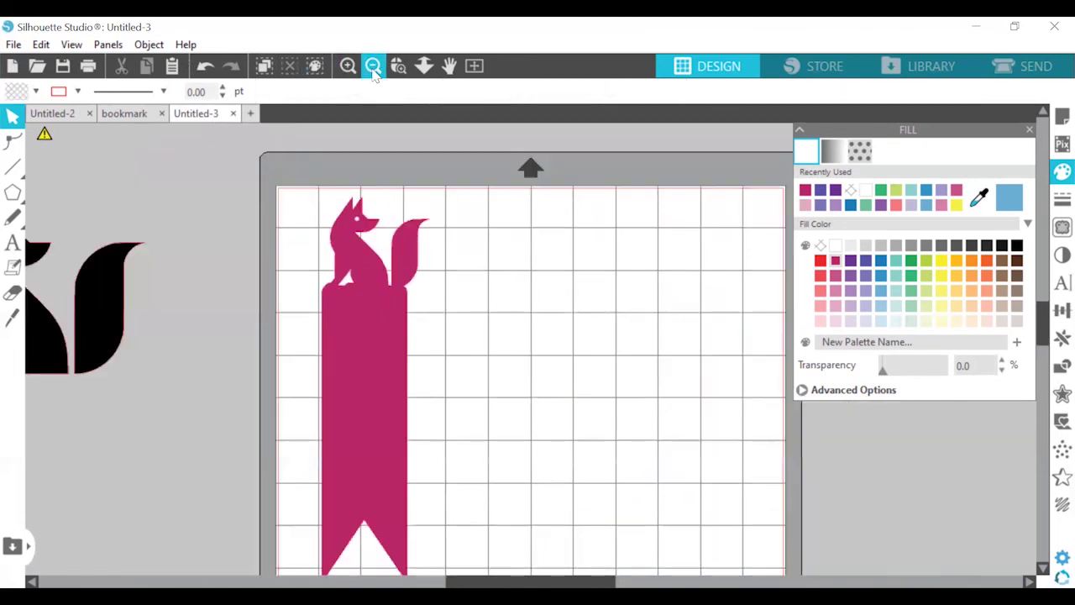
pyautogui.click(420, 342)
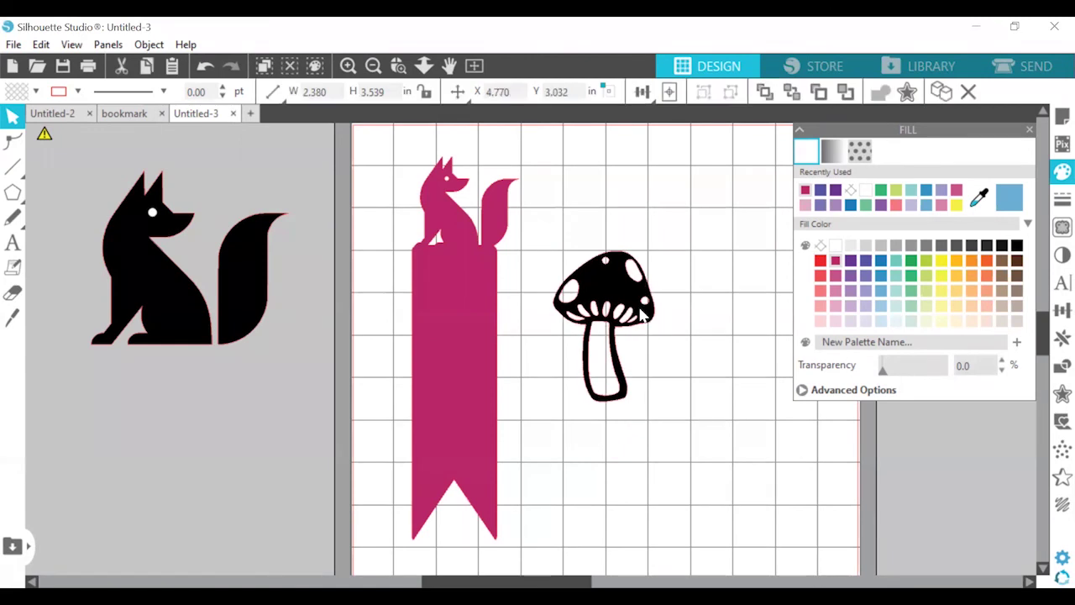
# Enlarge the mushroom image to about 3.55 in wide and trace it with the Trace style at 45.0% threshold
pyautogui.moveTo(658, 408); pyautogui.dragTo(726, 485)
pyautogui.hscroll(3, 516, 252)
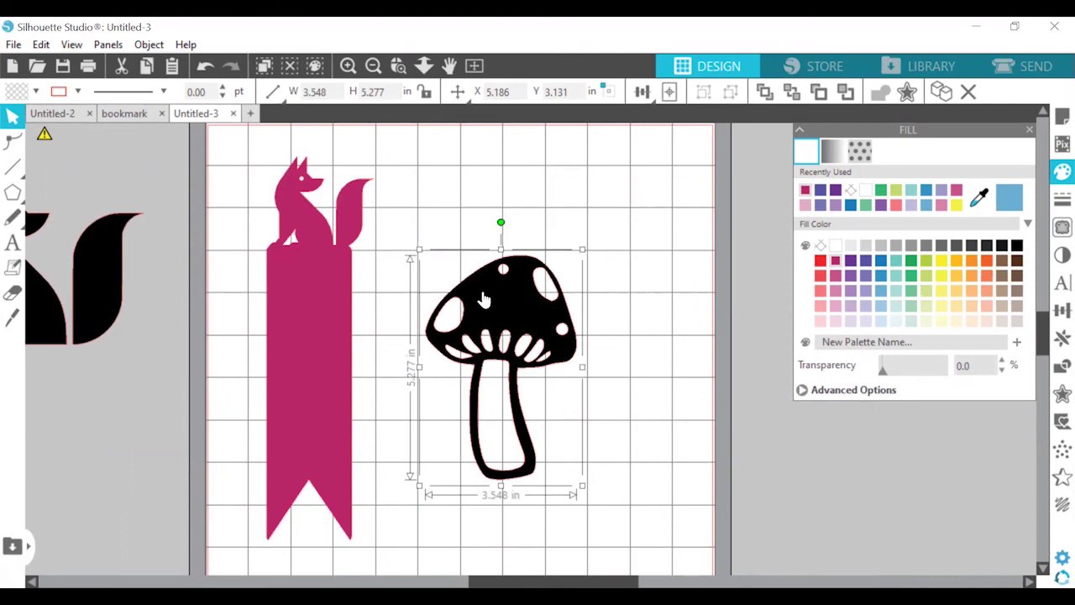
pyautogui.click(373, 66)
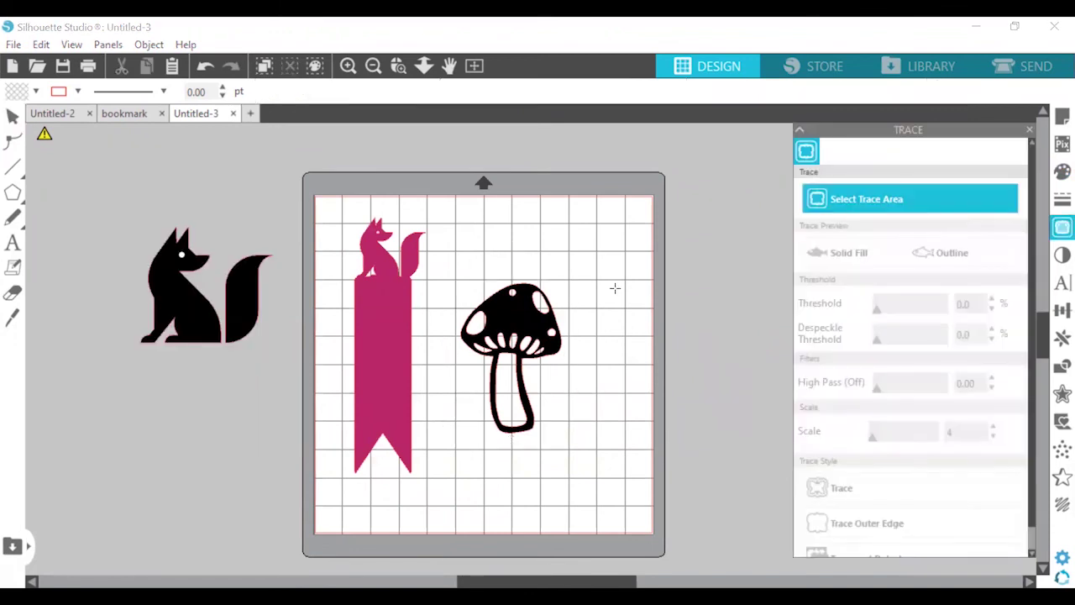
pyautogui.moveTo(604, 252); pyautogui.dragTo(427, 487)
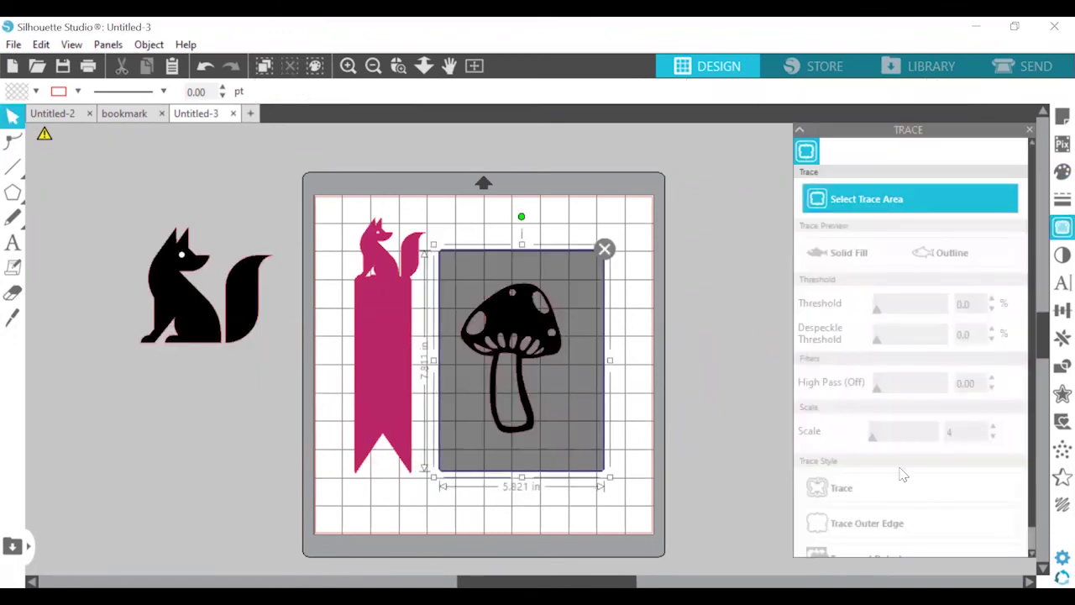
pyautogui.click(871, 488)
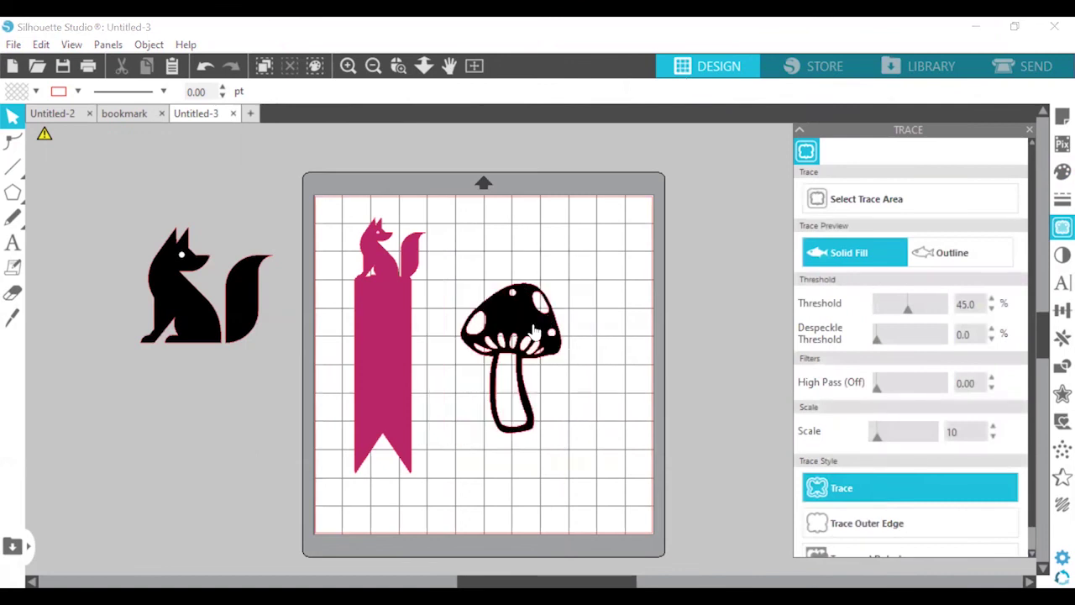
# Move the original mushroom image off the mat and place a scaled-down mushroom trace in the middle of the bookmark
pyautogui.moveTo(537, 369)
pyautogui.mouseDown()
pyautogui.moveTo(592, 420)
pyautogui.moveTo(184, 252)
pyautogui.moveTo(74, 240)
pyautogui.mouseUp()
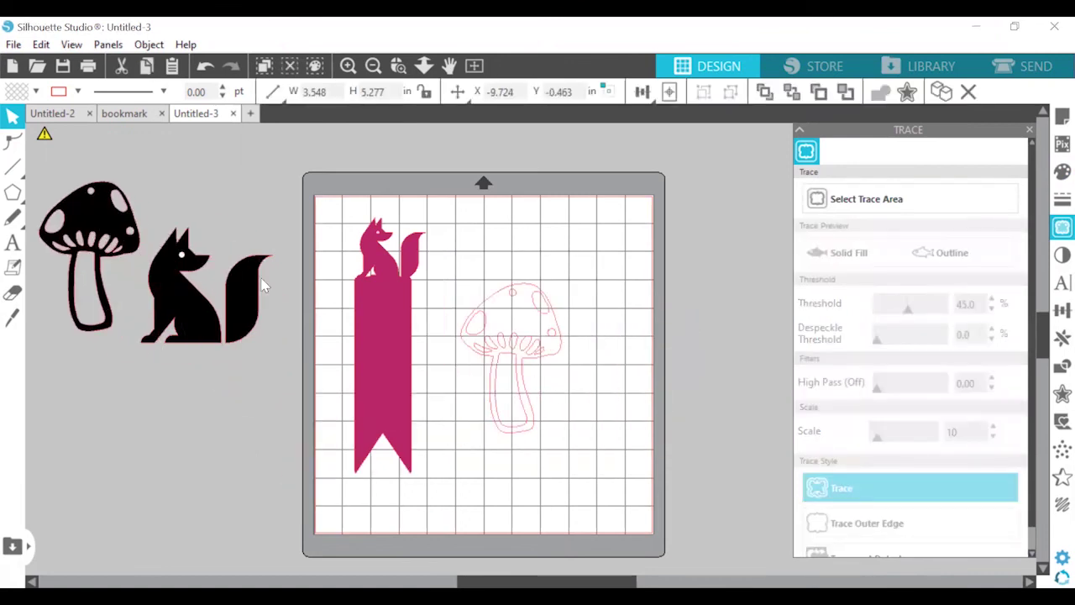
pyautogui.click(532, 344)
pyautogui.scroll(2, 532, 345)
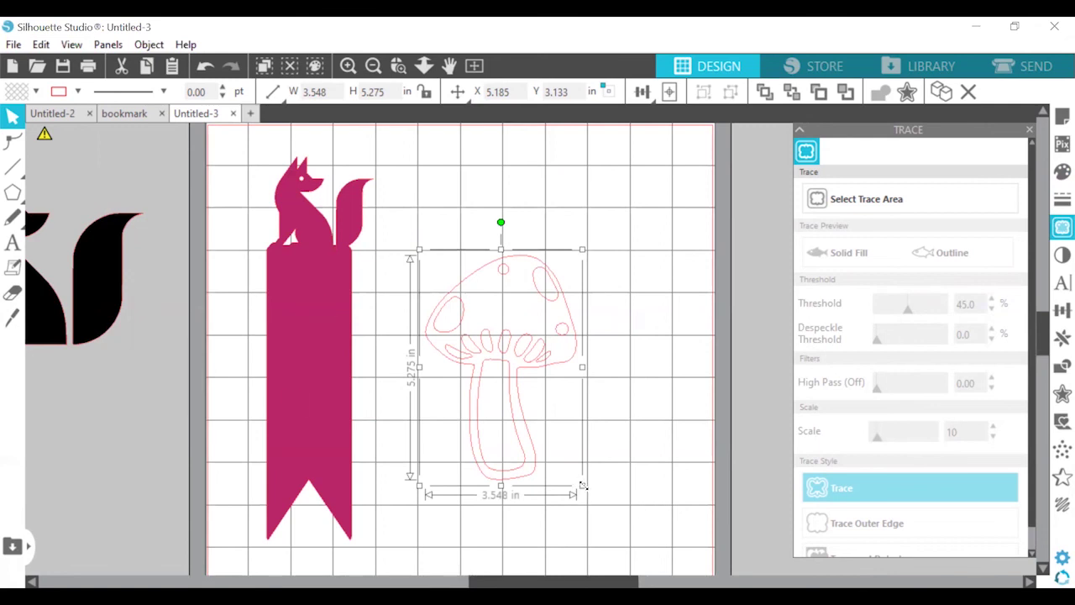
pyautogui.moveTo(583, 484)
pyautogui.mouseDown()
pyautogui.moveTo(494, 363)
pyautogui.moveTo(502, 369)
pyautogui.mouseUp()
pyautogui.moveTo(460, 299)
pyautogui.mouseDown()
pyautogui.moveTo(382, 336)
pyautogui.moveTo(311, 334)
pyautogui.mouseUp()
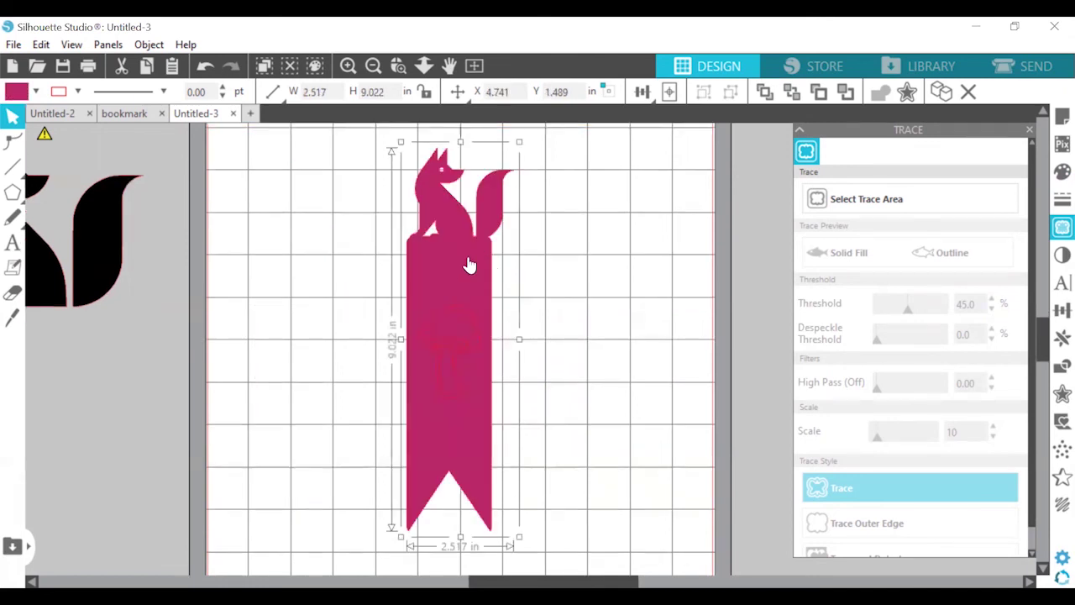
# Select the mushroom trace together with the fox bookmark and make them a compound path to cut out the mushroom
pyautogui.click(454, 338)
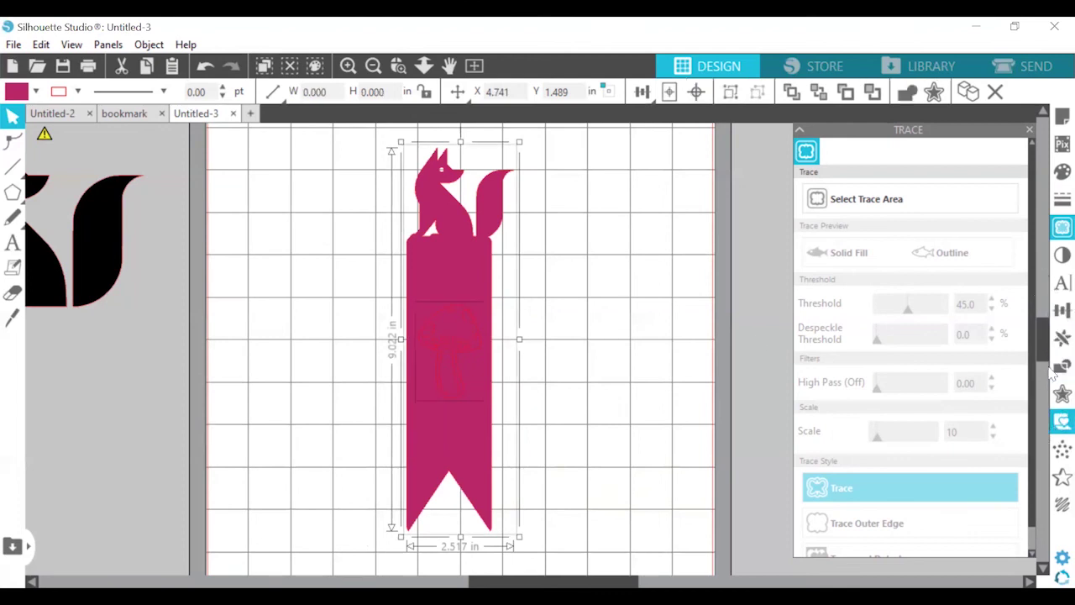
pyautogui.rightClick(467, 337)
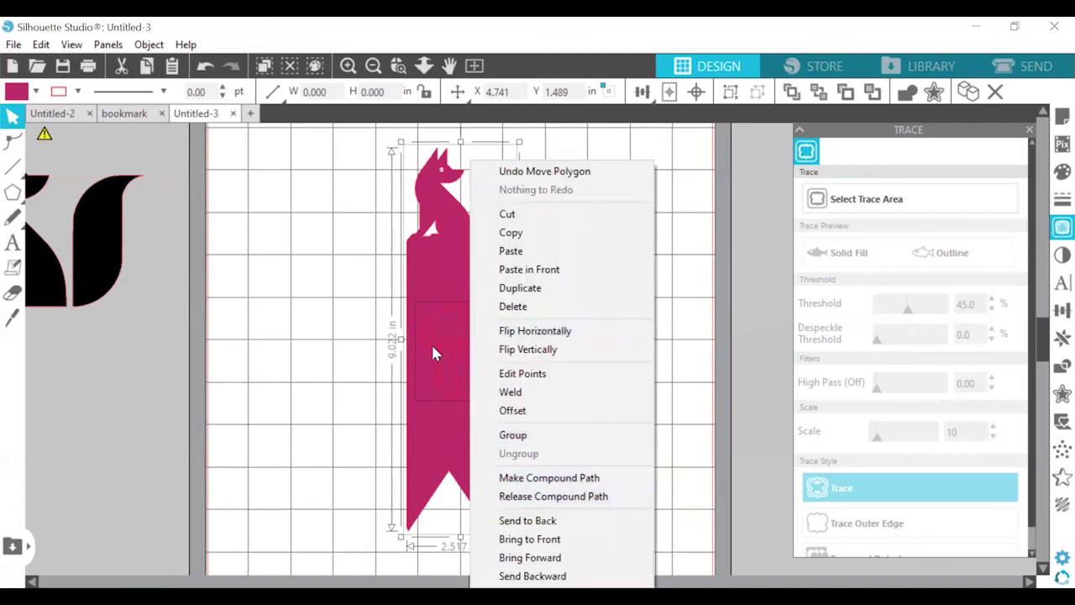
pyautogui.click(621, 307)
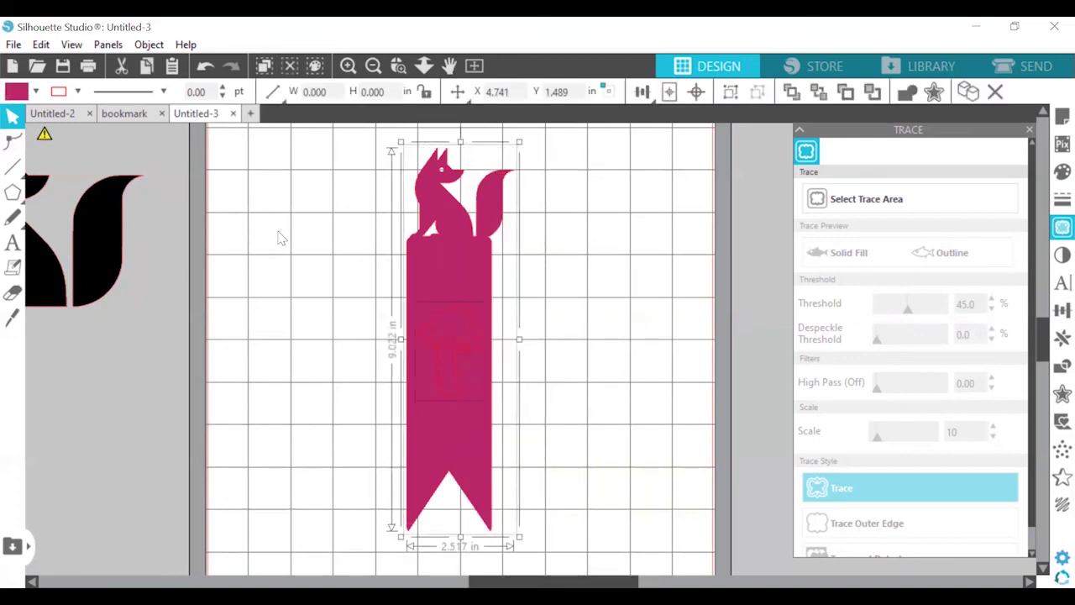
pyautogui.click(149, 45)
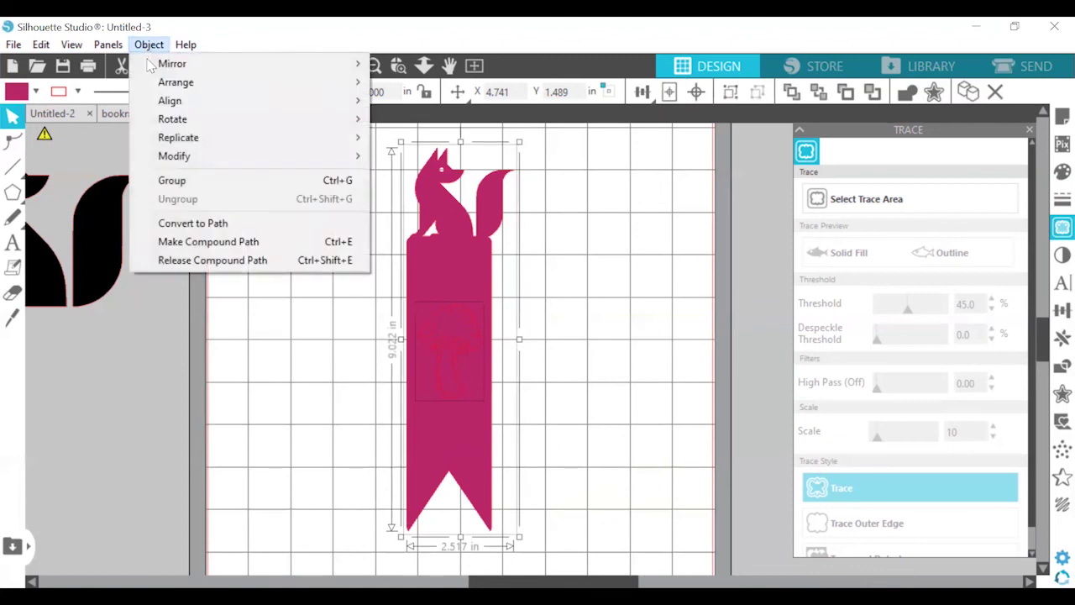
pyautogui.click(221, 243)
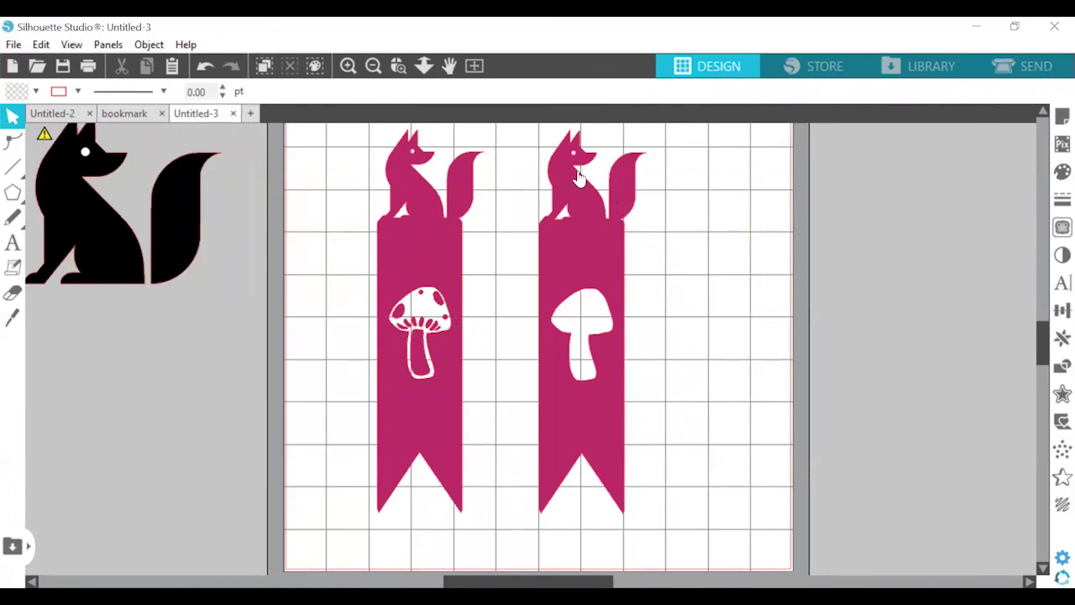
# Move the bookmark with the solid mushroom cut-out further away from the detailed one, and undo
pyautogui.moveTo(600, 228); pyautogui.dragTo(678, 237)
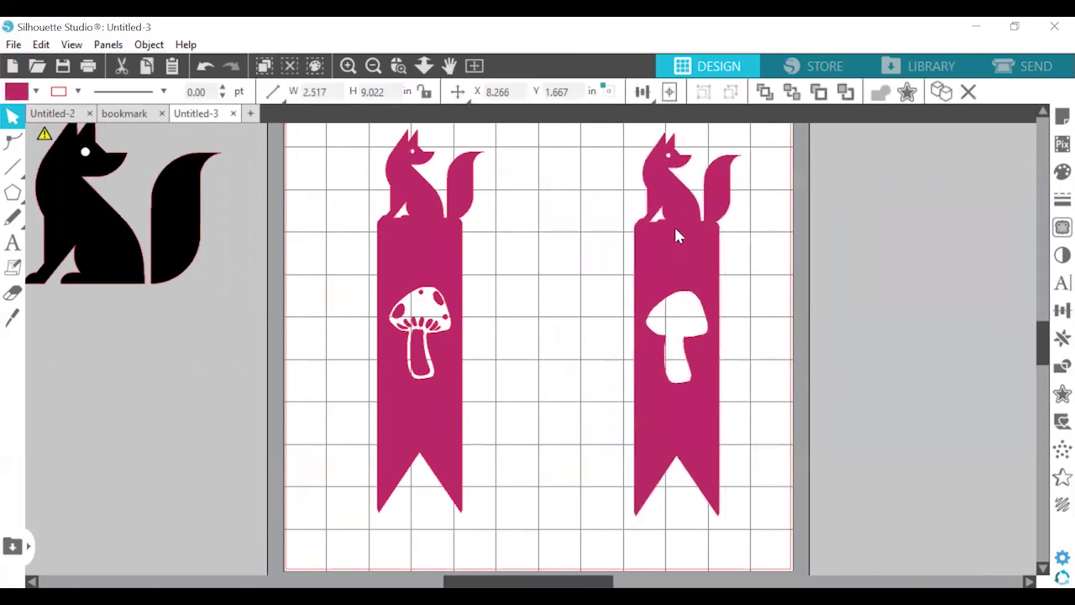
pyautogui.click(298, 436)
pyautogui.hotkey('ctrl', 'z')
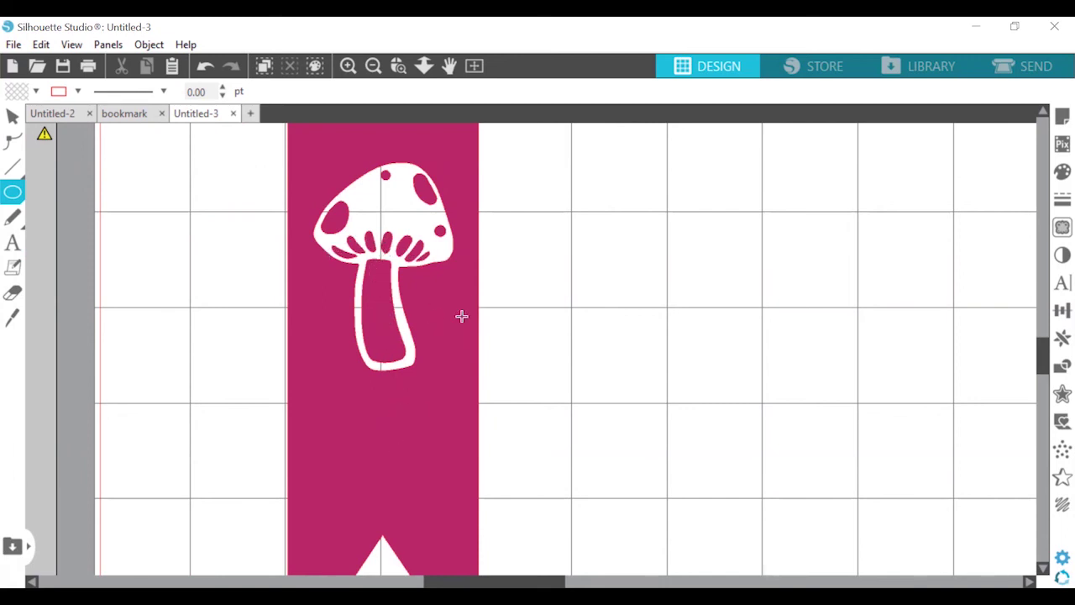
# Draw a circle about 1.95 in across beside the bookmark and raise its lowest point to form an arch about 1.10 in high
pyautogui.scroll(2, 550, 237)
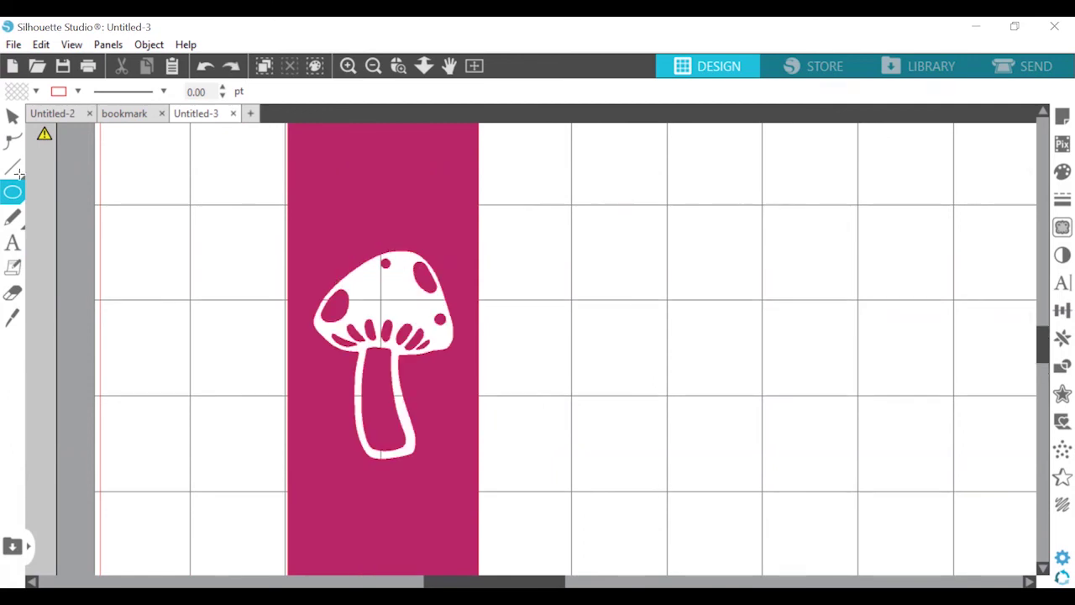
pyautogui.moveTo(575, 217); pyautogui.dragTo(724, 447)
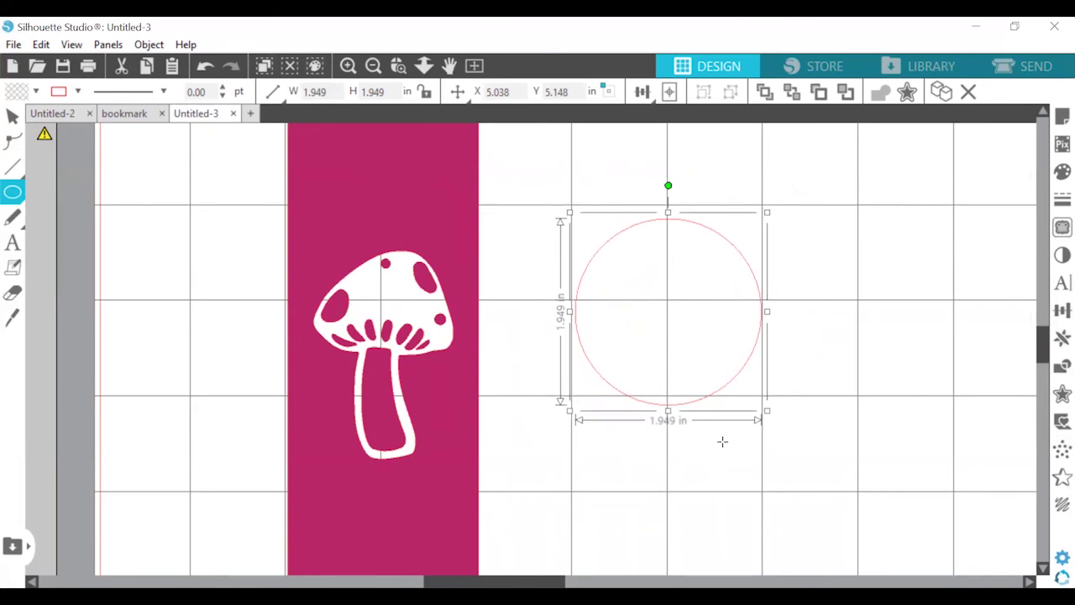
pyautogui.click(12, 118)
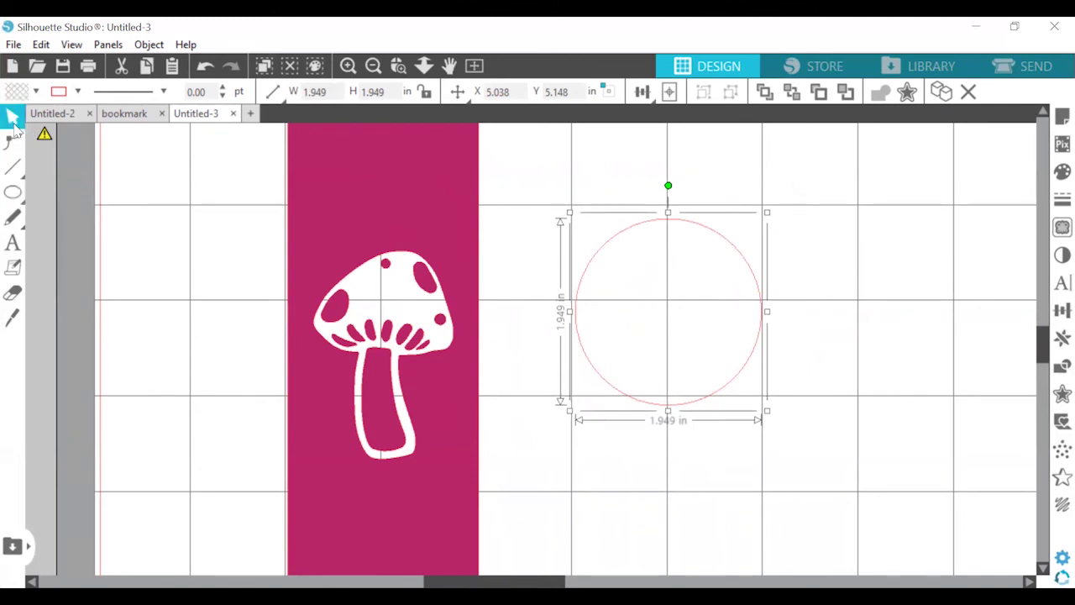
pyautogui.doubleClick(674, 225)
pyautogui.moveTo(670, 406); pyautogui.dragTo(669, 238)
pyautogui.click(12, 115)
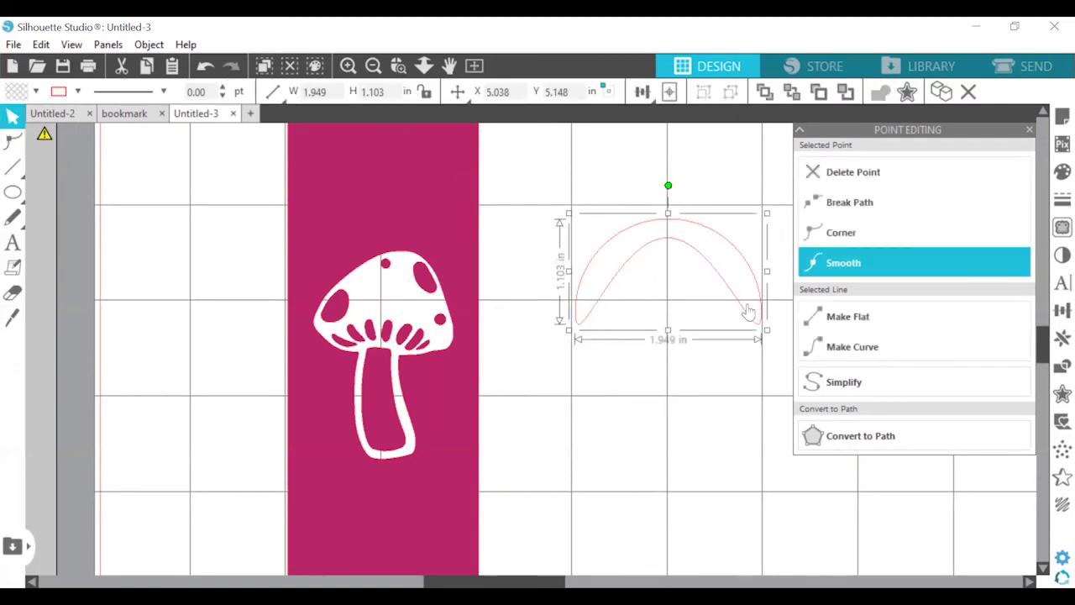
# Scale the arch down to about 0.91 by 0.51 in and place it where the mushroom's cap meets the stem
pyautogui.moveTo(714, 267); pyautogui.dragTo(541, 325)
pyautogui.moveTo(591, 387); pyautogui.dragTo(421, 371)
pyautogui.click(398, 65)
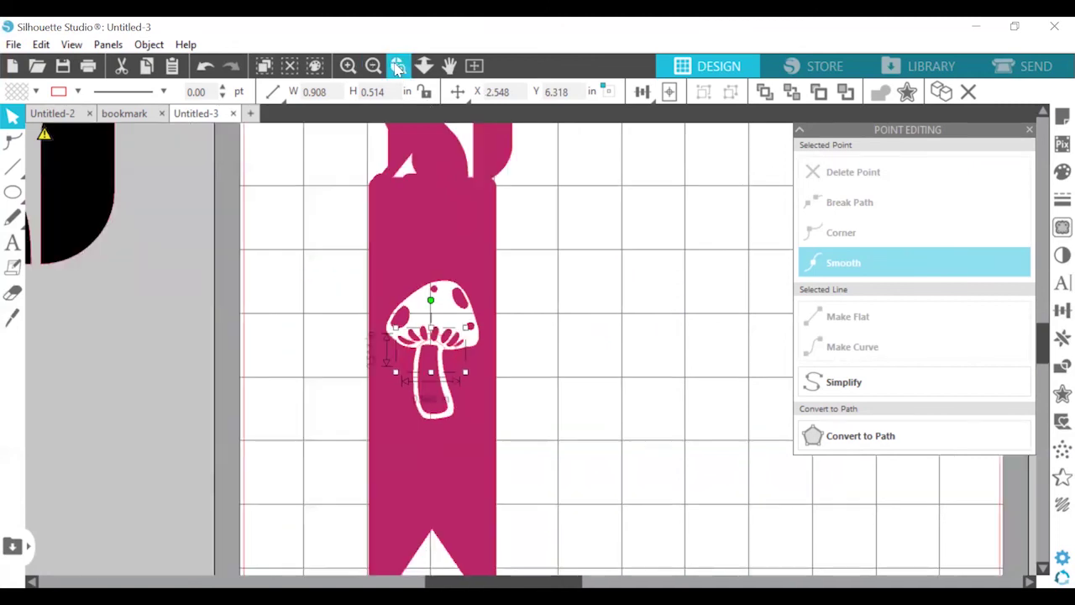
pyautogui.click(398, 67)
pyautogui.click(442, 332)
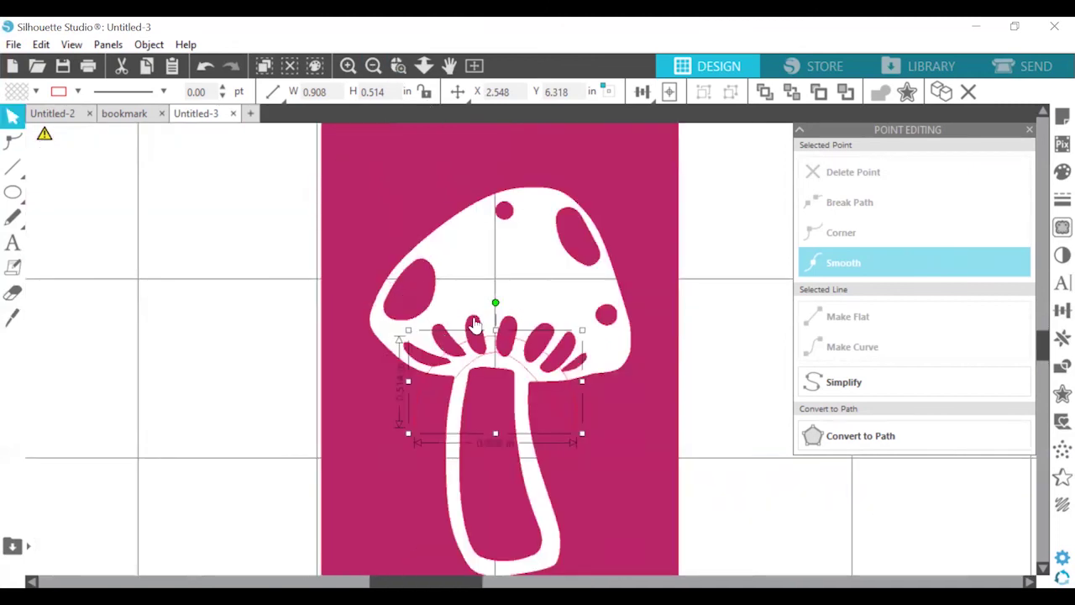
# Reshape the arch by moving its inner peak point and one end point, and fill it with the bookmark's magenta
pyautogui.moveTo(479, 273); pyautogui.dragTo(460, 305)
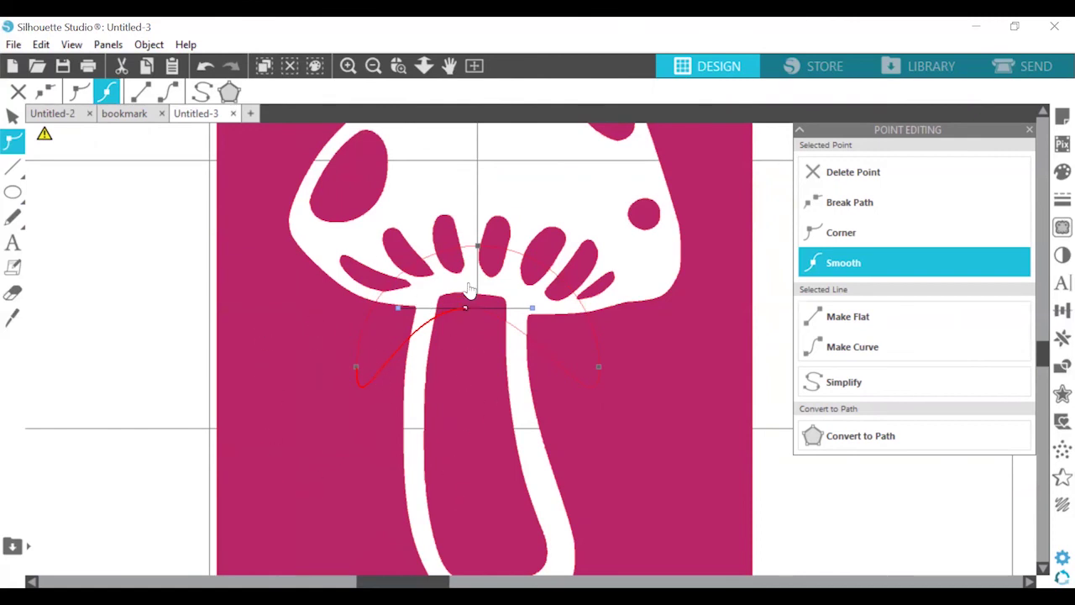
pyautogui.moveTo(362, 371)
pyautogui.mouseDown()
pyautogui.moveTo(353, 341)
pyautogui.moveTo(365, 335)
pyautogui.moveTo(363, 351)
pyautogui.mouseUp()
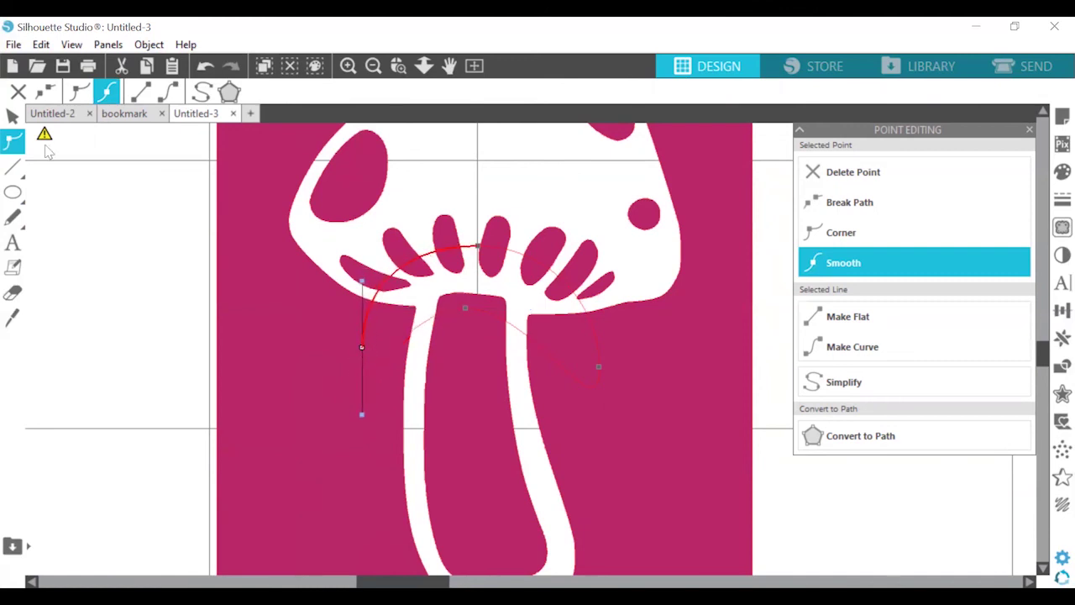
pyautogui.click(13, 115)
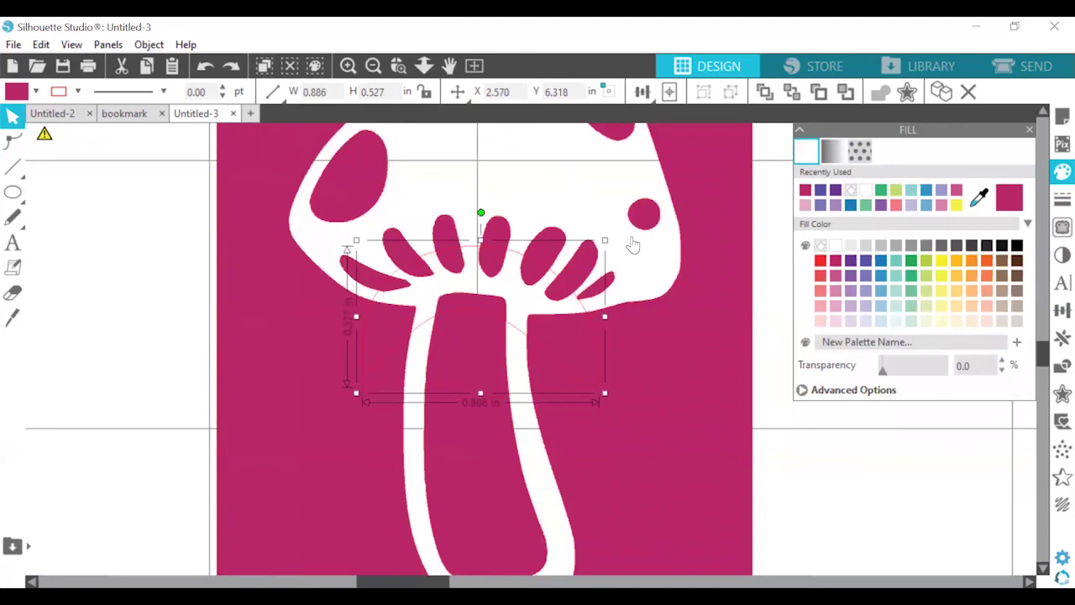
pyautogui.click(805, 191)
pyautogui.click(689, 174)
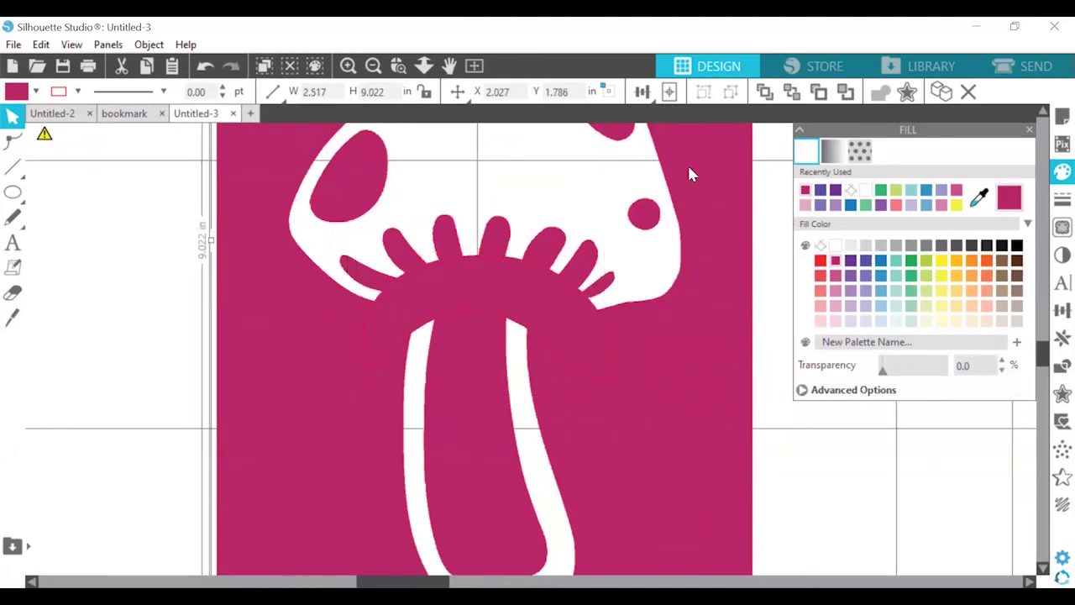
# Select the magenta arch together with the fox bookmark and weld them
pyautogui.click(473, 65)
pyautogui.scroll(3, 586, 237)
pyautogui.click(625, 229)
pyautogui.click(547, 214)
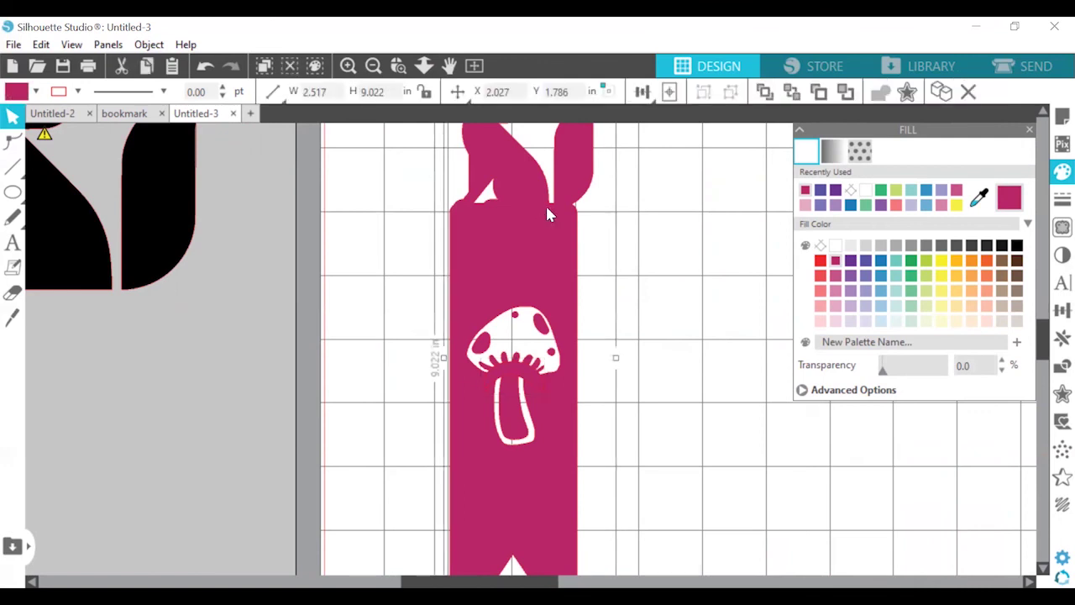
pyautogui.rightClick(501, 382)
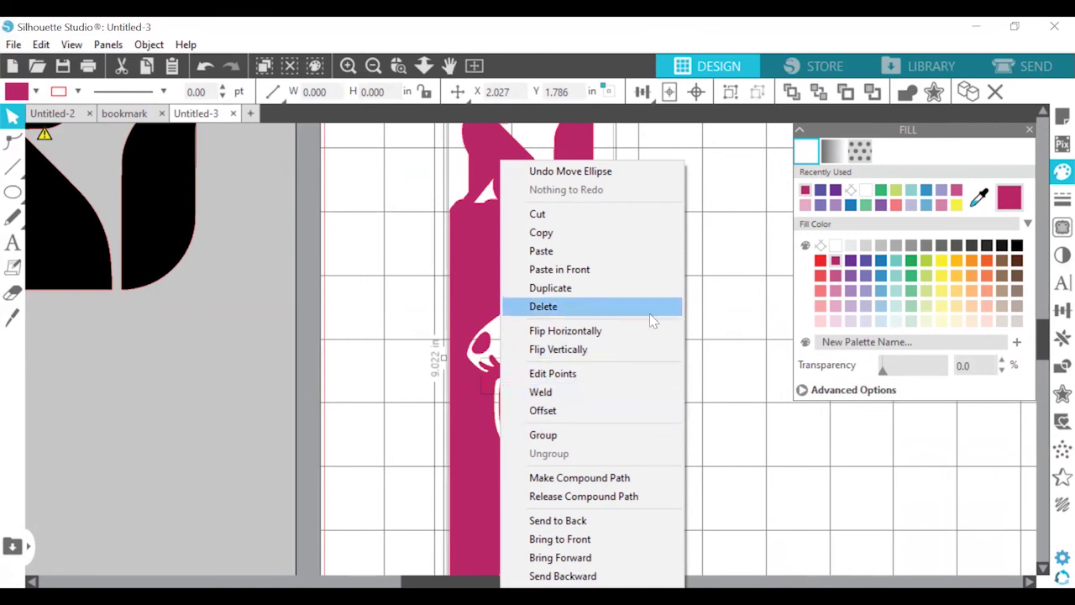
pyautogui.click(541, 392)
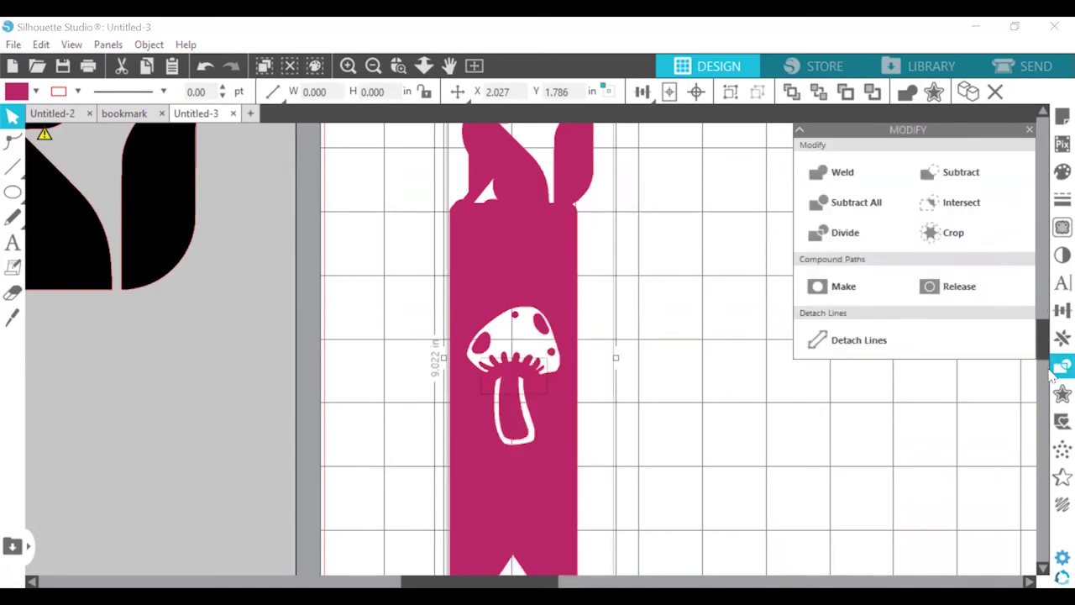
pyautogui.click(843, 171)
pyautogui.click(679, 264)
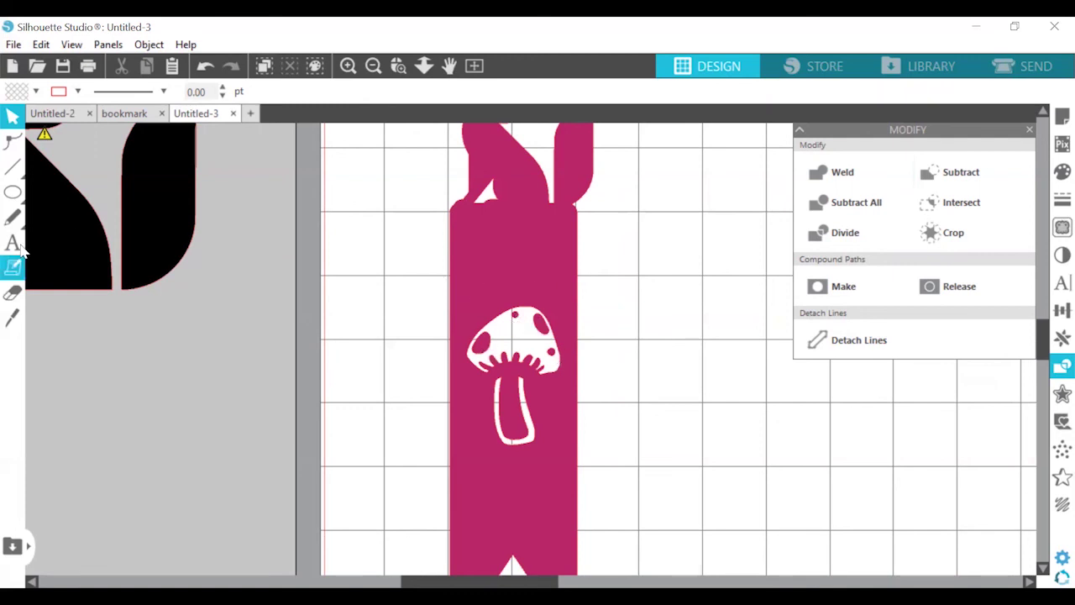
# Draw an ellipse over the large spot on the mushroom cap's left side and resize it to about 0.42 by 0.43 in
pyautogui.press('e')
pyautogui.scroll(3, 453, 309)
pyautogui.moveTo(374, 294); pyautogui.dragTo(447, 380)
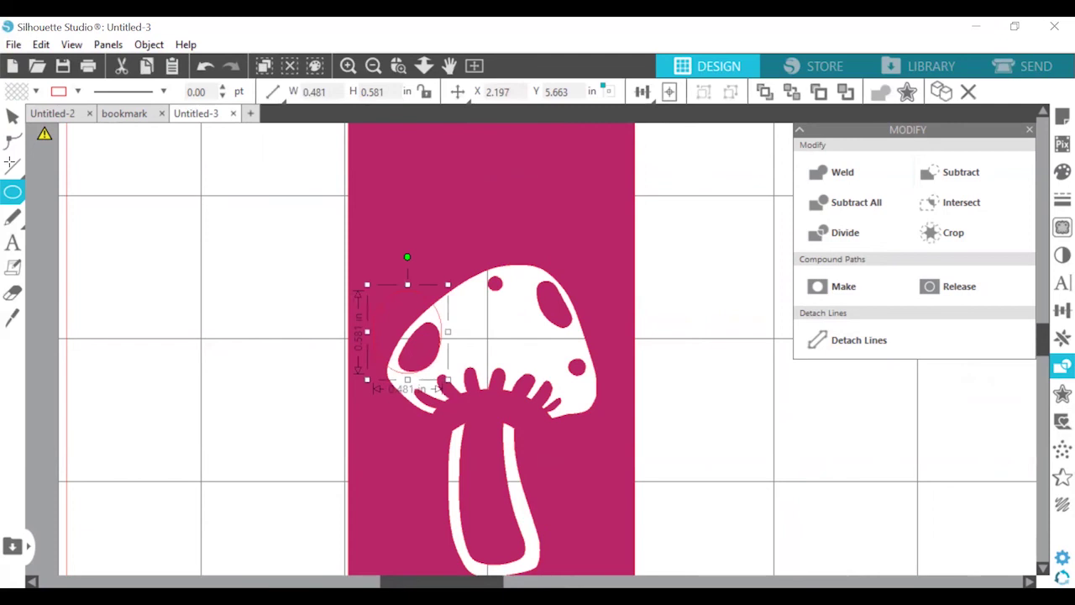
pyautogui.press('v')
pyautogui.moveTo(407, 287); pyautogui.dragTo(408, 304)
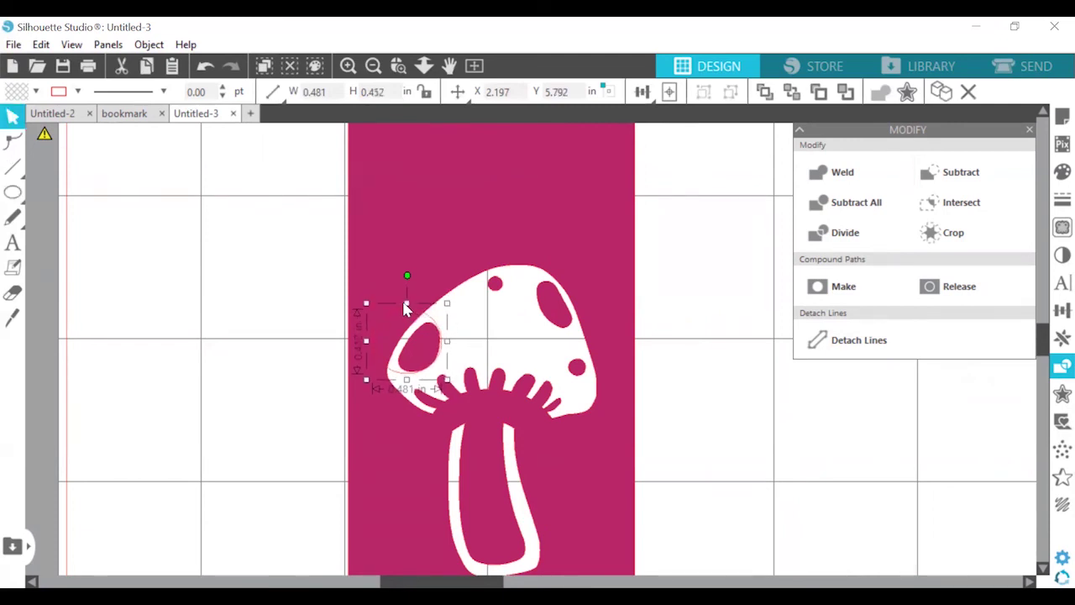
pyautogui.moveTo(369, 348); pyautogui.dragTo(378, 348)
pyautogui.moveTo(408, 387); pyautogui.dragTo(408, 383)
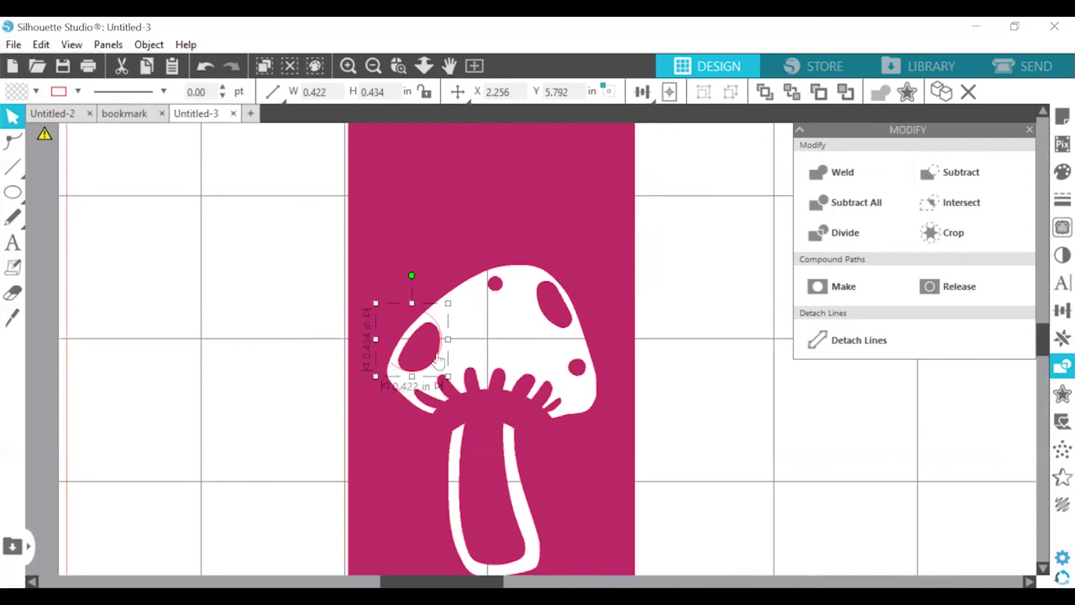
# Fill the ellipse over the left cap spot with magenta and weld it to the bookmark
pyautogui.click(1061, 172)
pyautogui.click(806, 191)
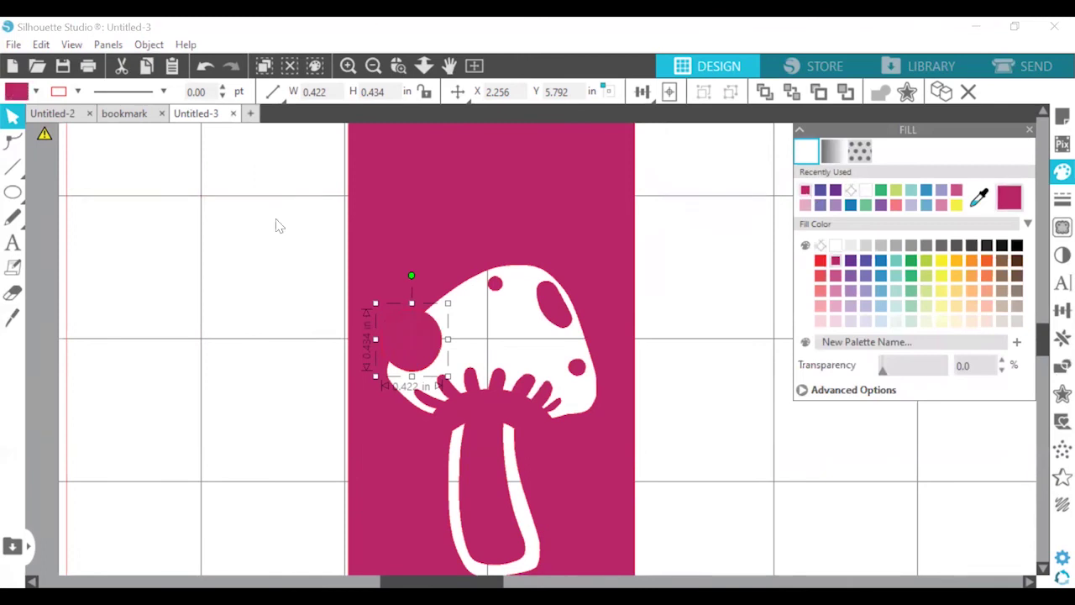
pyautogui.click(374, 267)
pyautogui.rightClick(410, 360)
pyautogui.click(469, 393)
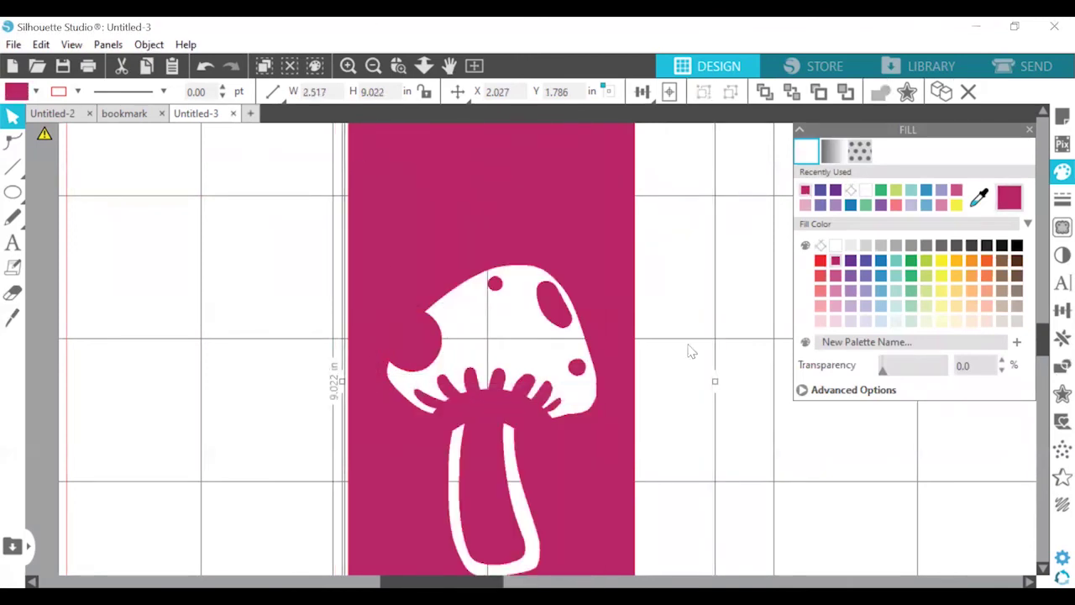
# Draw an ellipse about 0.20 by 0.22 in over the cap's small top spot, fill it with magenta and weld it to the bookmark
pyautogui.press('e')
pyautogui.moveTo(481, 267); pyautogui.dragTo(514, 296)
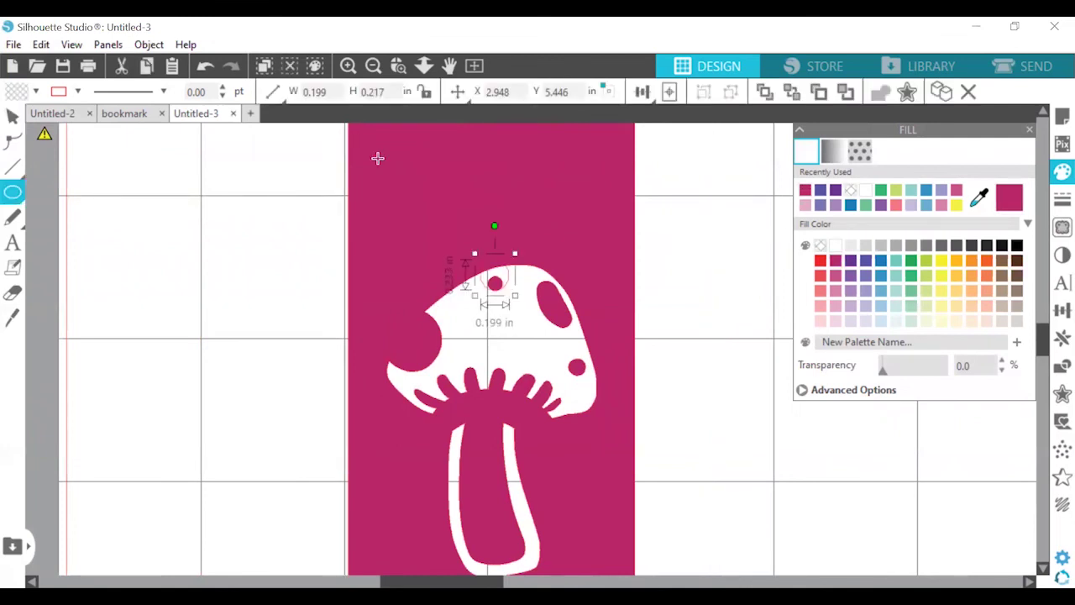
pyautogui.click(806, 190)
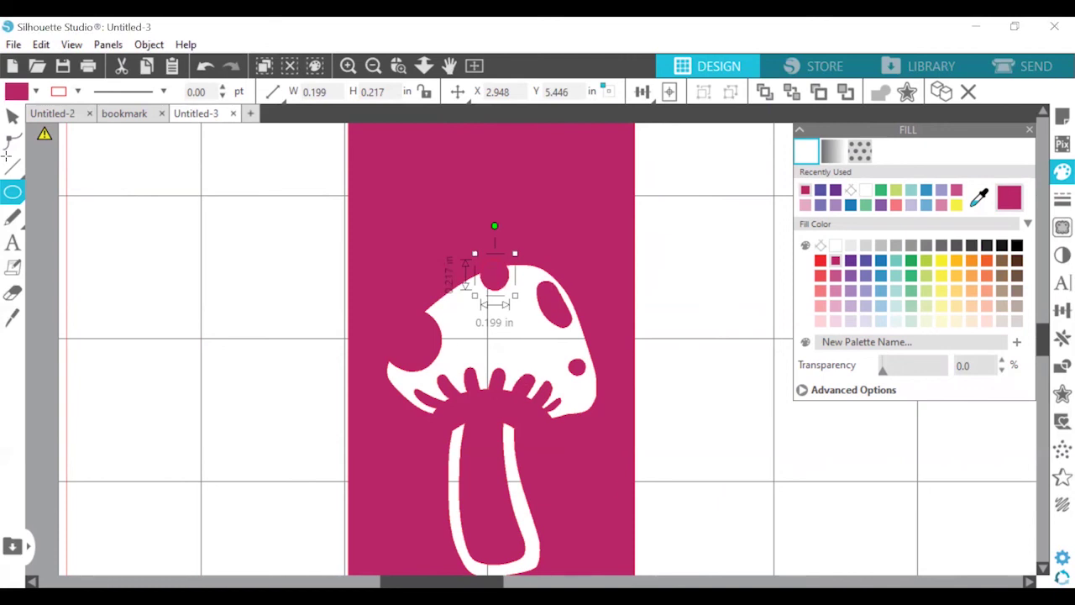
pyautogui.click(13, 115)
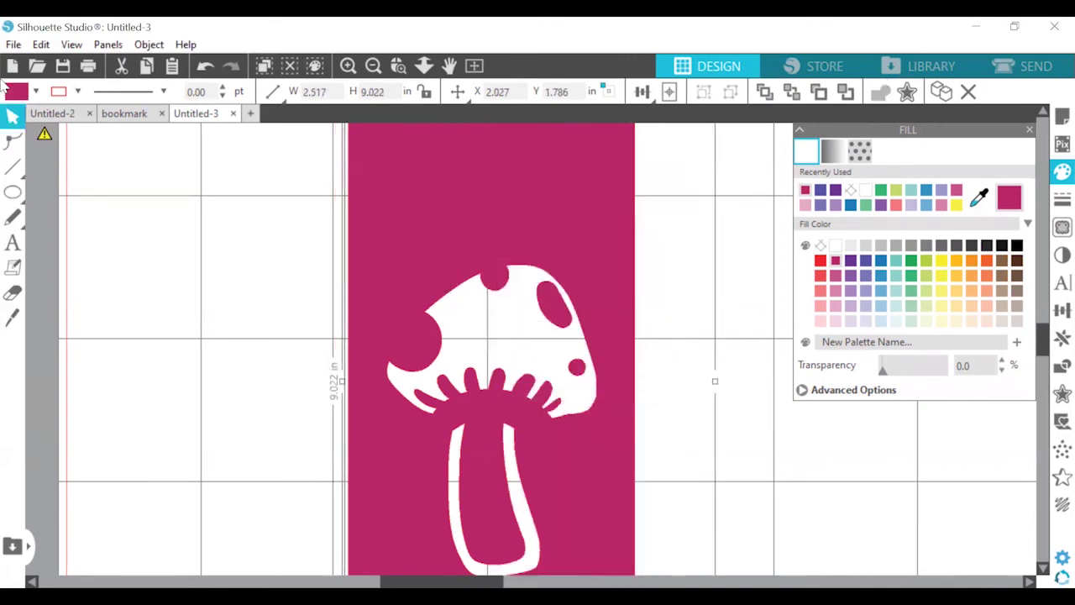
# Draw an ellipse about 0.43 by 0.51 in over the cap's upper-right spot, fill it with magenta and weld it to the bookmark
pyautogui.moveTo(12, 192)
pyautogui.click(92, 193)
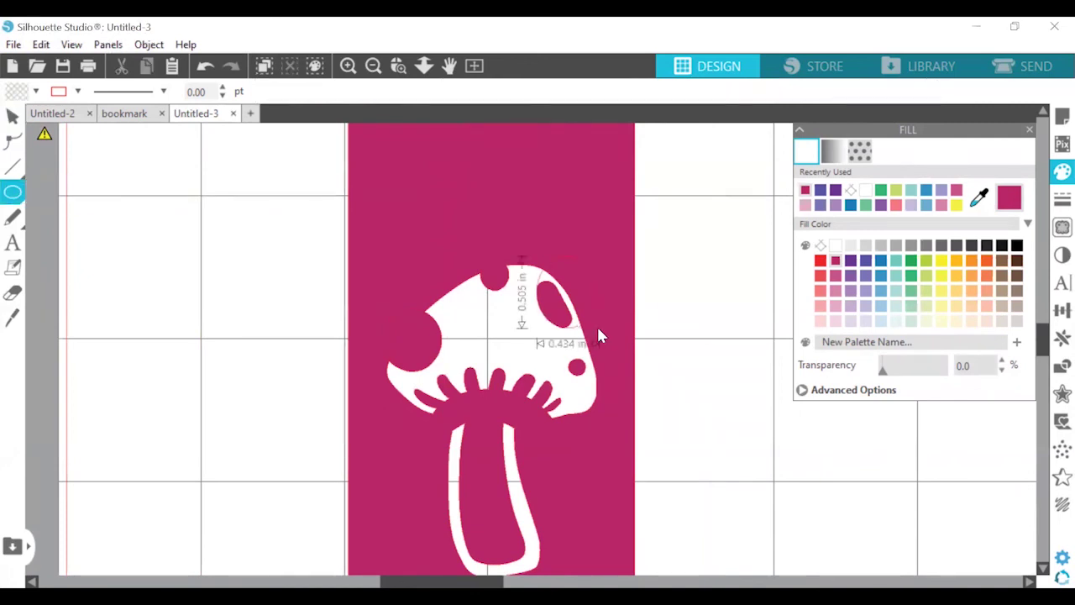
pyautogui.moveTo(598, 335); pyautogui.dragTo(602, 334)
pyautogui.click(804, 190)
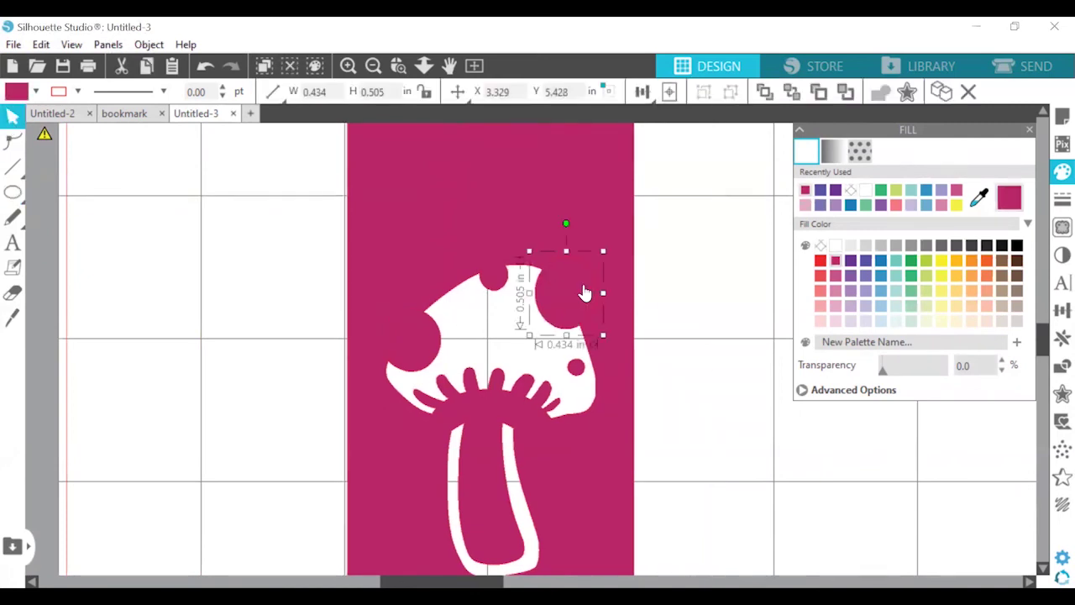
pyautogui.rightClick(586, 292)
pyautogui.click(626, 391)
# Draw a small ellipse joining the cap's lower-right spot to its edge, fill it with magenta and weld it to the bookmark
pyautogui.press('e')
pyautogui.press('v')
pyautogui.doubleClick(586, 378)
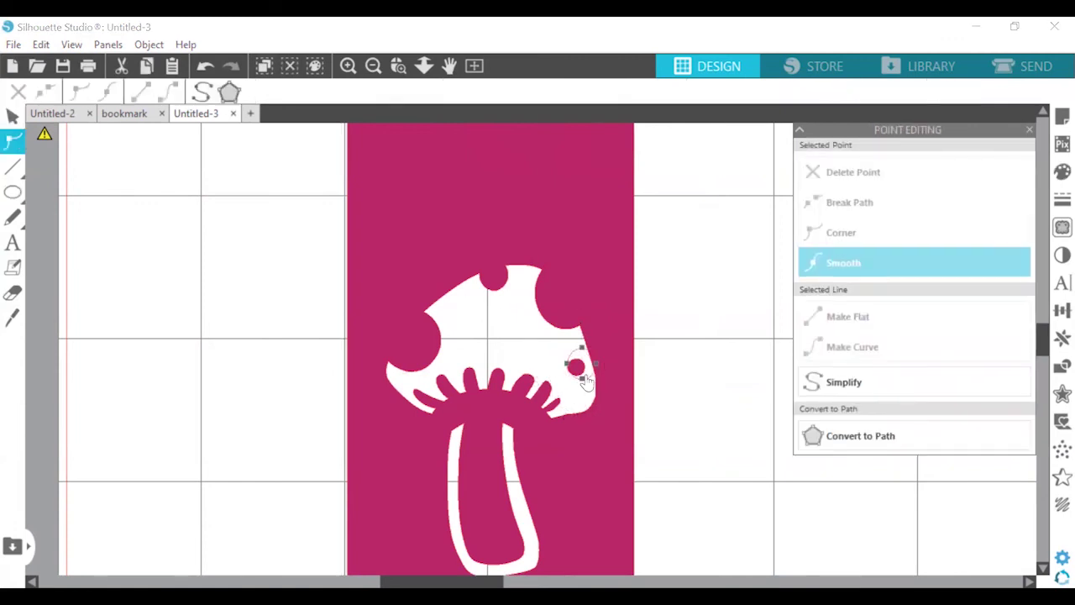
pyautogui.click(585, 349)
pyautogui.press('Escape')
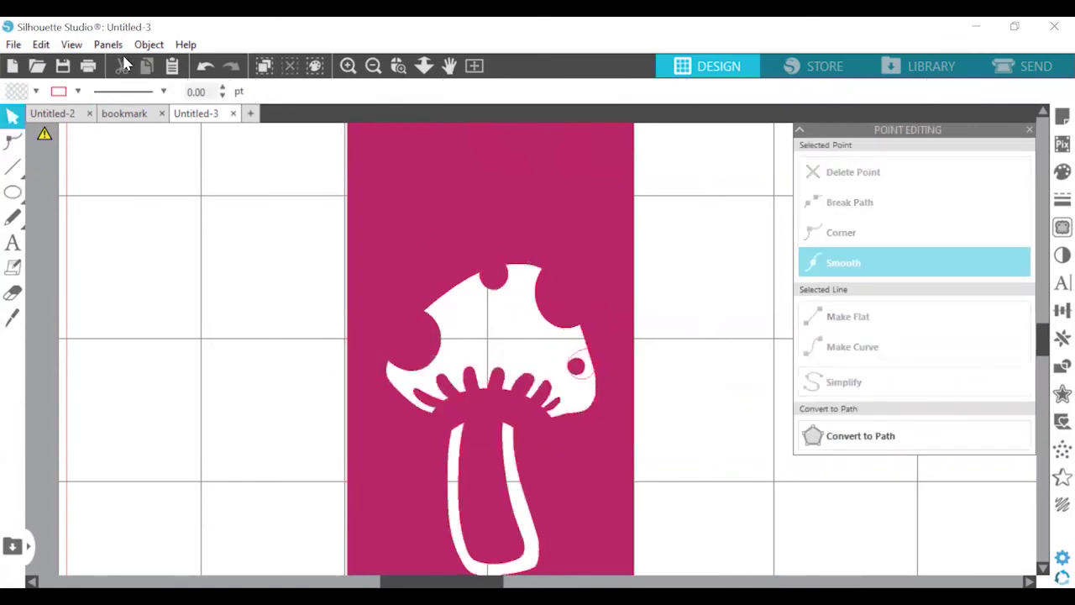
pyautogui.click(592, 362)
pyautogui.rightClick(590, 181)
pyautogui.click(648, 325)
pyautogui.rightClick(601, 202)
pyautogui.click(643, 398)
# Trace the outer edge of the daisy image and move the original image off the mat
pyautogui.scroll(-5, 587, 336)
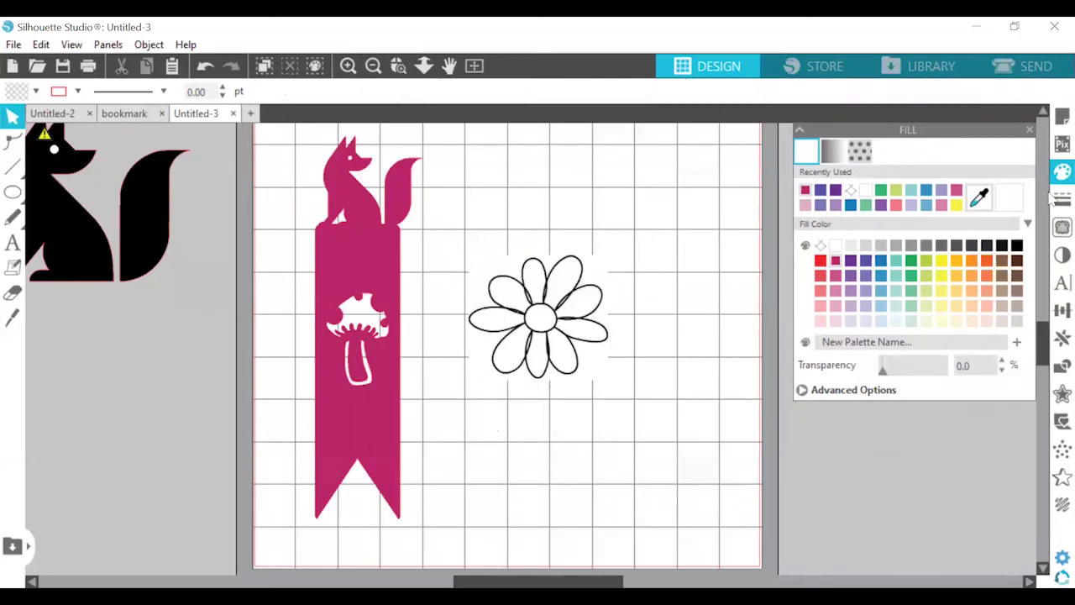
pyautogui.click(1063, 226)
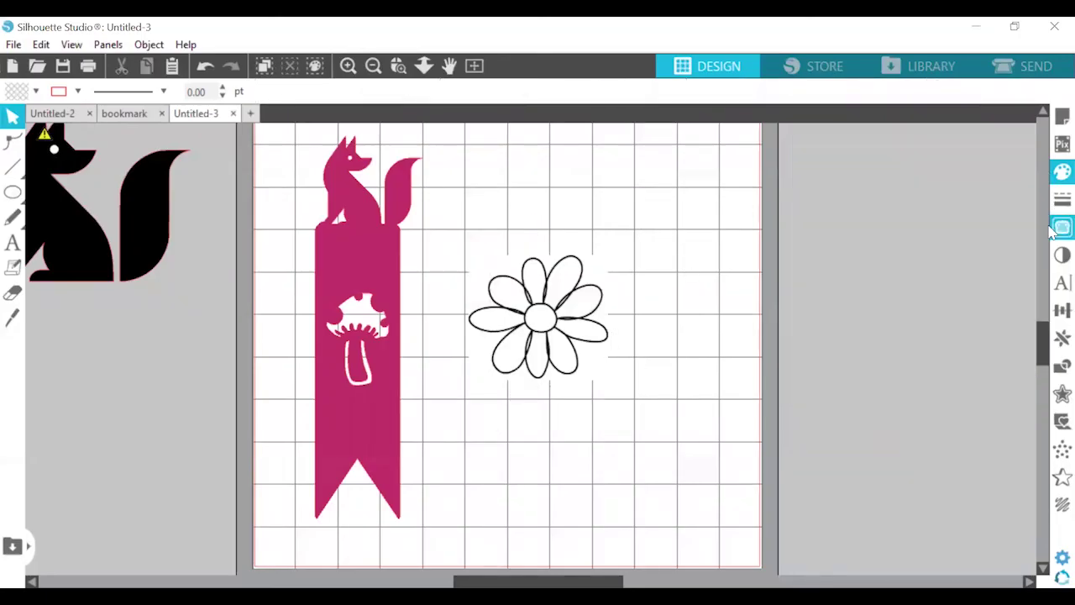
pyautogui.moveTo(444, 189); pyautogui.dragTo(643, 400)
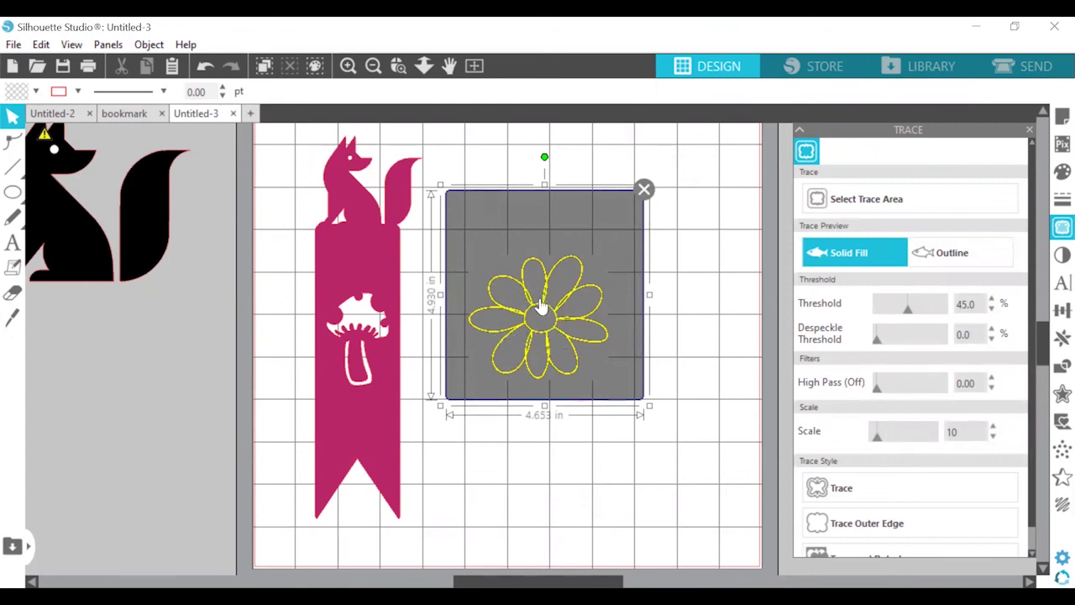
pyautogui.click(962, 252)
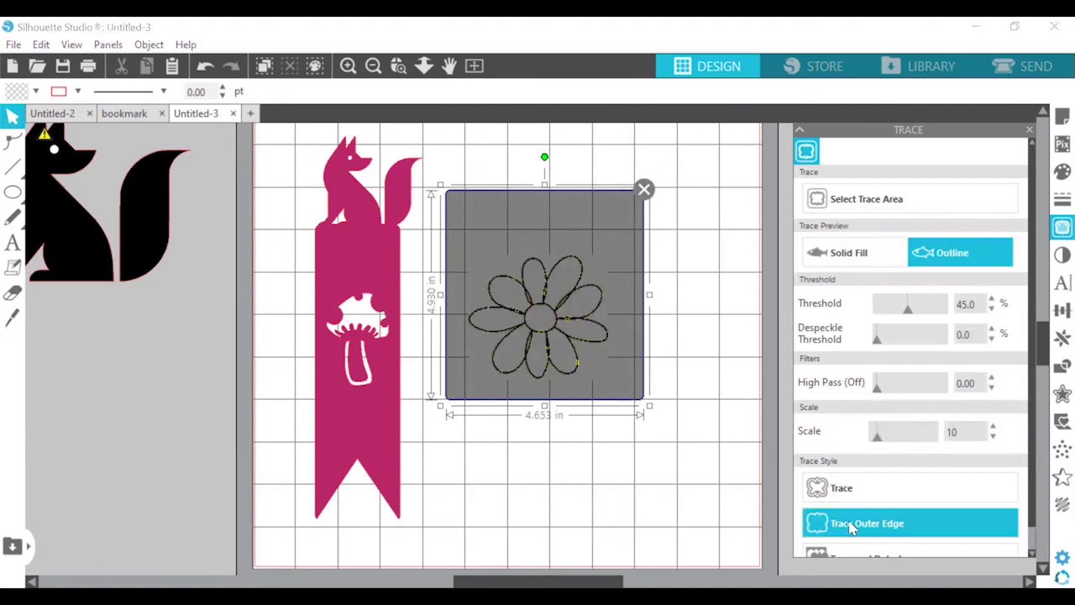
pyautogui.moveTo(571, 310)
pyautogui.mouseDown()
pyautogui.moveTo(618, 476)
pyautogui.moveTo(369, 381)
pyautogui.moveTo(106, 390)
pyautogui.mouseUp()
# Scale the daisy trace down to about 0.82 by 0.72 in and place it on the mat beside the bookmark
pyautogui.click(590, 334)
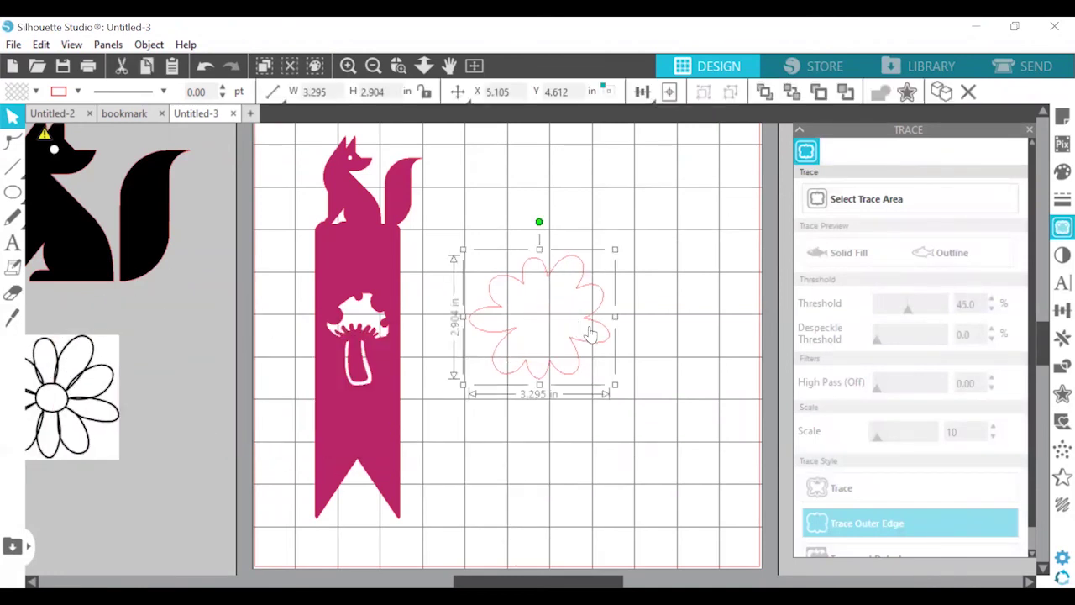
pyautogui.moveTo(618, 387); pyautogui.dragTo(556, 331)
pyautogui.moveTo(536, 290); pyautogui.dragTo(554, 284)
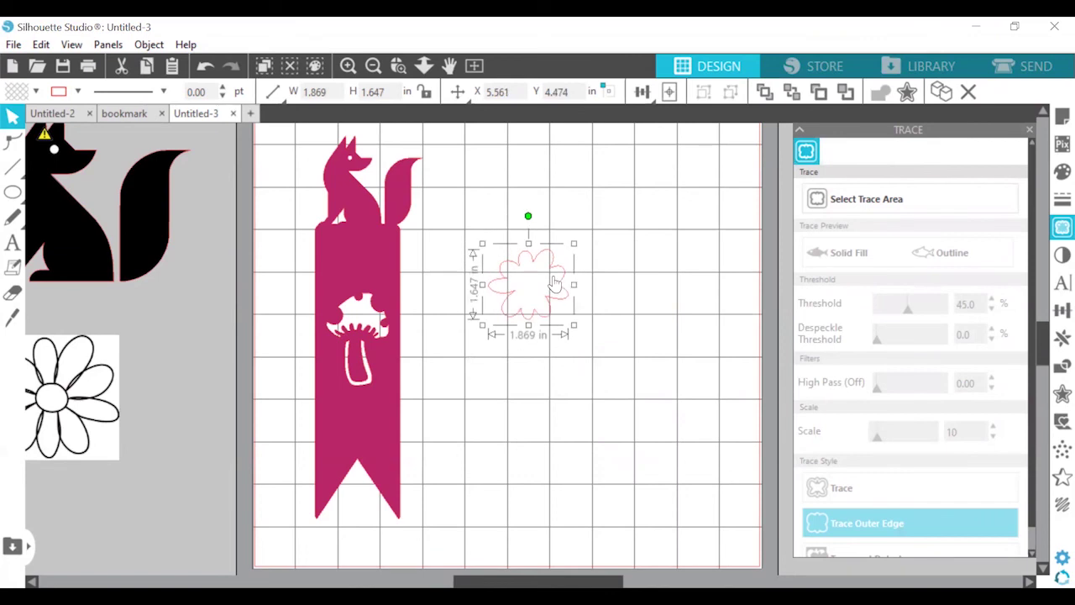
pyautogui.moveTo(569, 334); pyautogui.dragTo(499, 300)
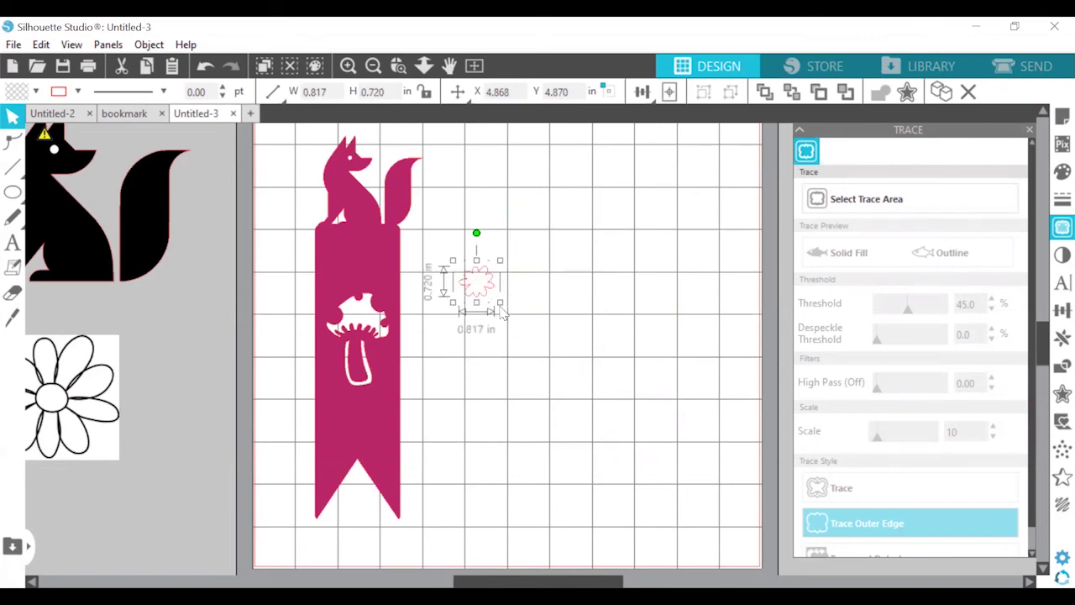
pyautogui.moveTo(477, 288); pyautogui.dragTo(541, 297)
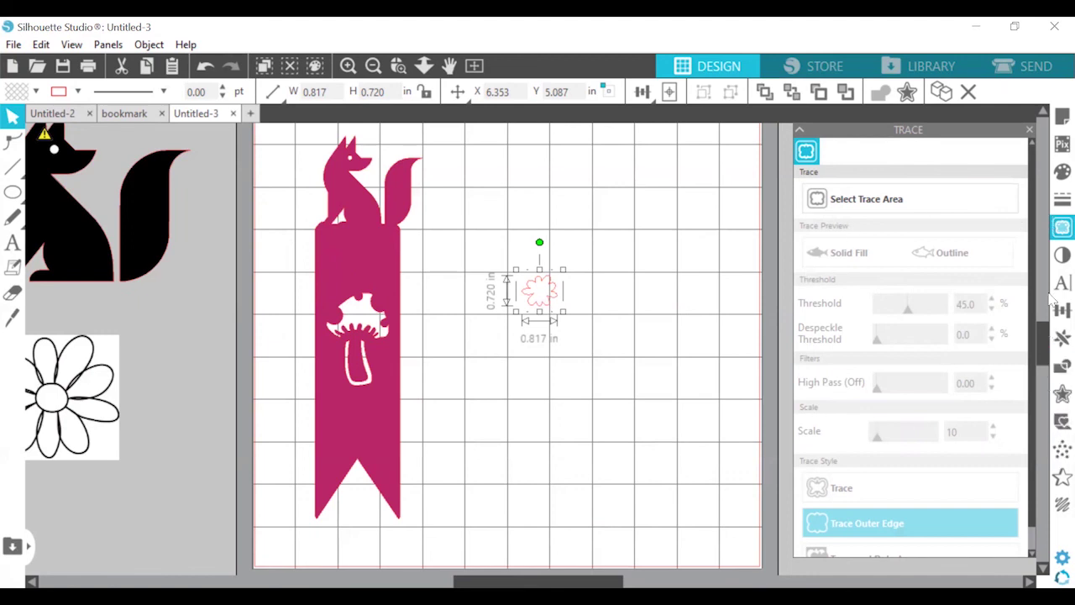
# Make three rotated copies of the small daisy and arrange the daisies on the bookmark above and below the mushroom
pyautogui.click(1063, 337)
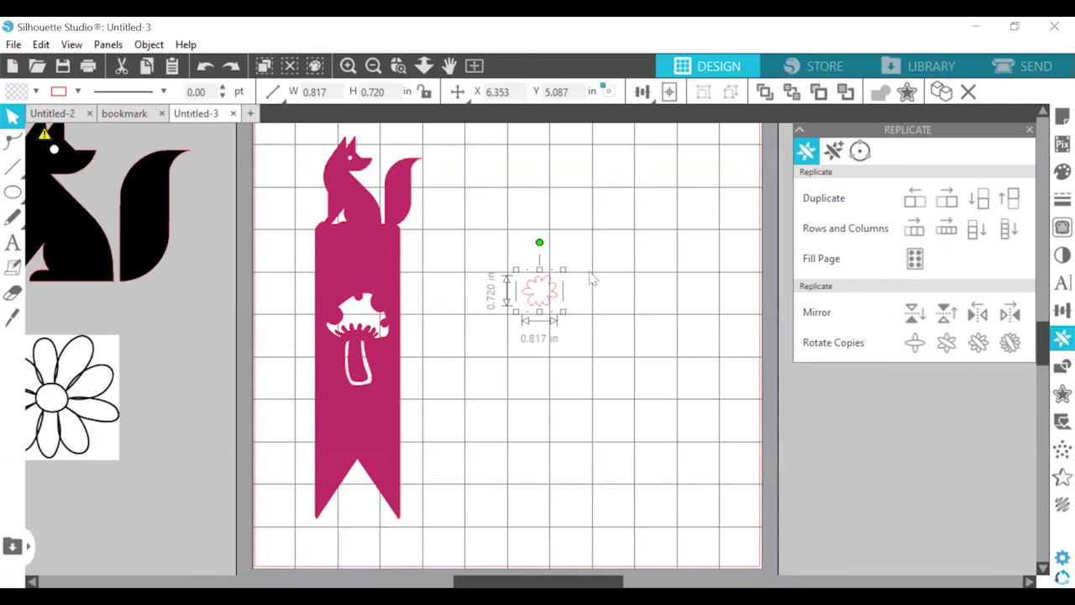
pyautogui.click(979, 343)
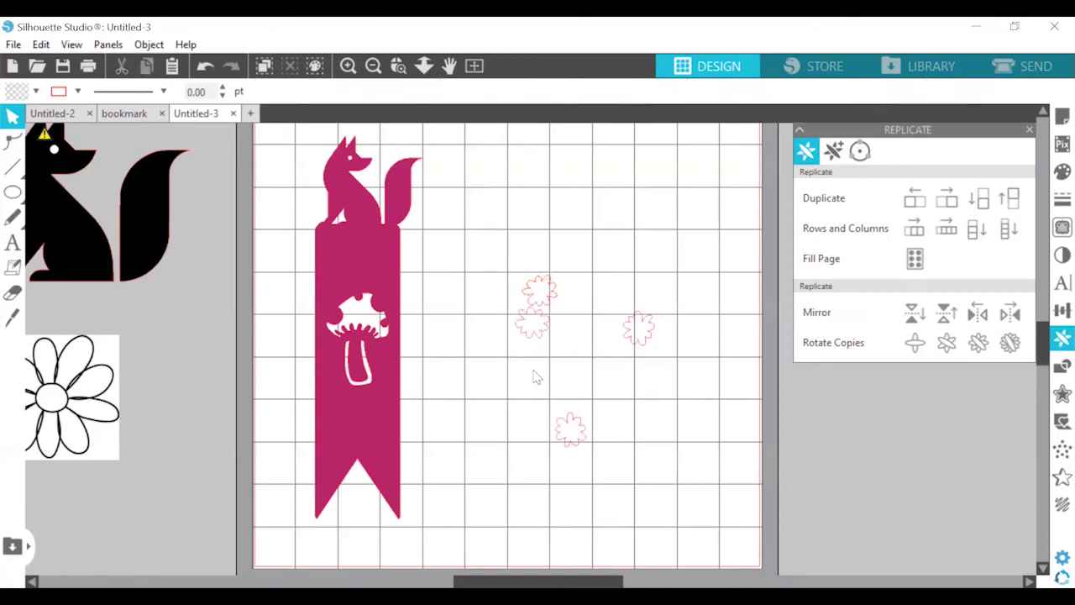
pyautogui.moveTo(545, 292); pyautogui.dragTo(369, 261)
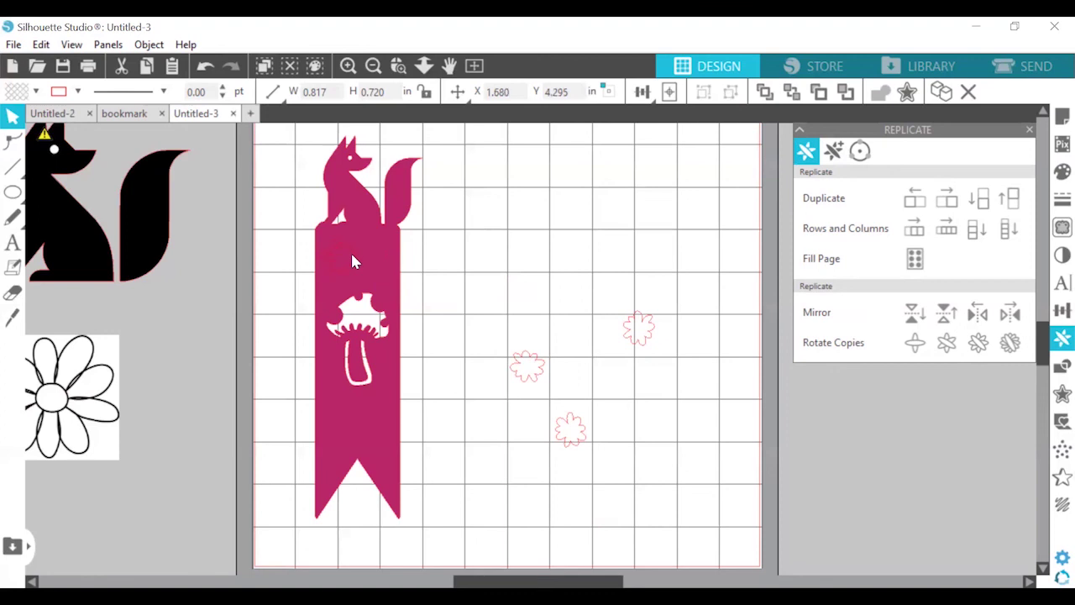
pyautogui.moveTo(640, 326); pyautogui.dragTo(318, 246)
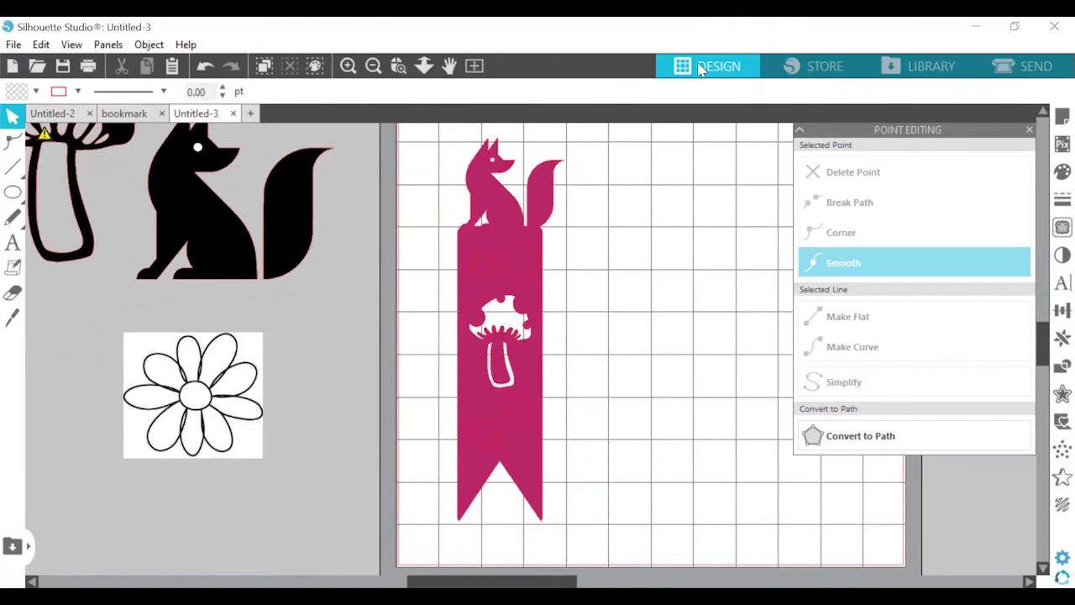
# Combine the bookmark and the four daisies into a compound path to cut the daisies out of the body
pyautogui.moveTo(619, 160); pyautogui.dragTo(495, 538)
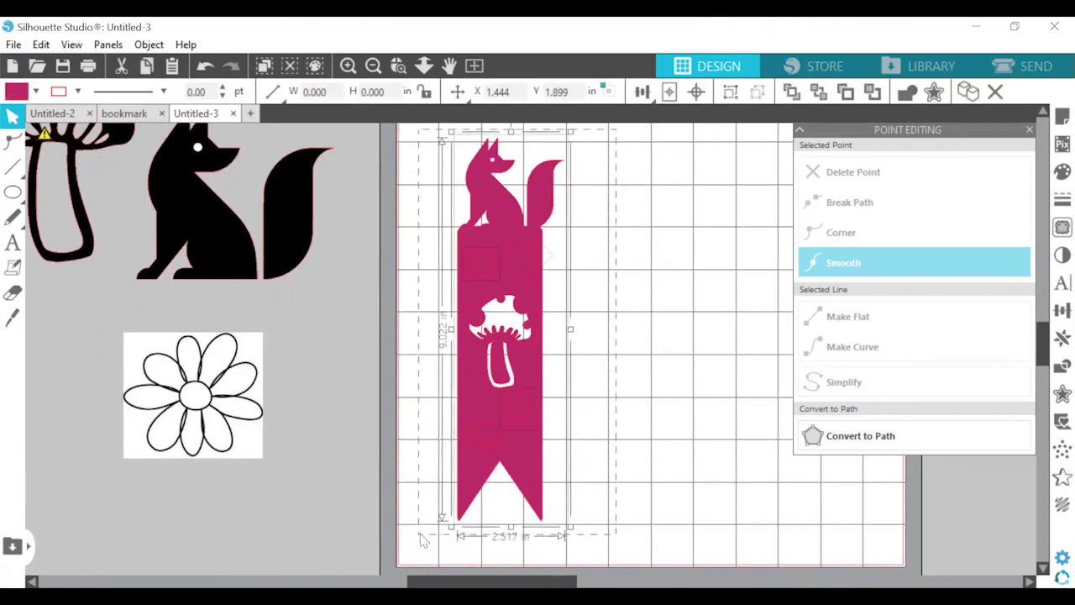
pyautogui.rightClick(562, 307)
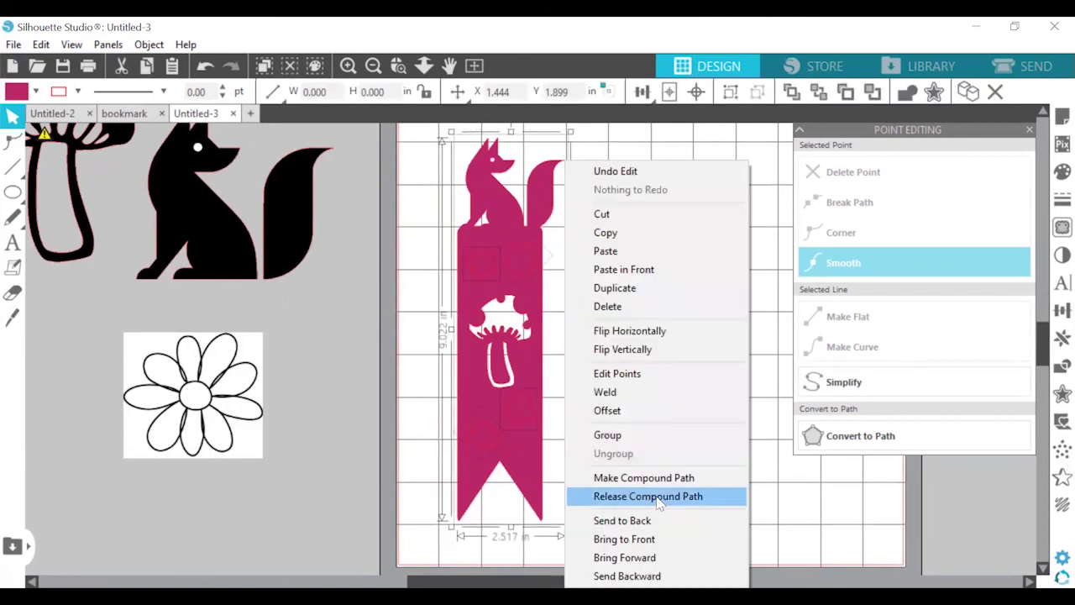
pyautogui.click(637, 486)
pyautogui.click(625, 326)
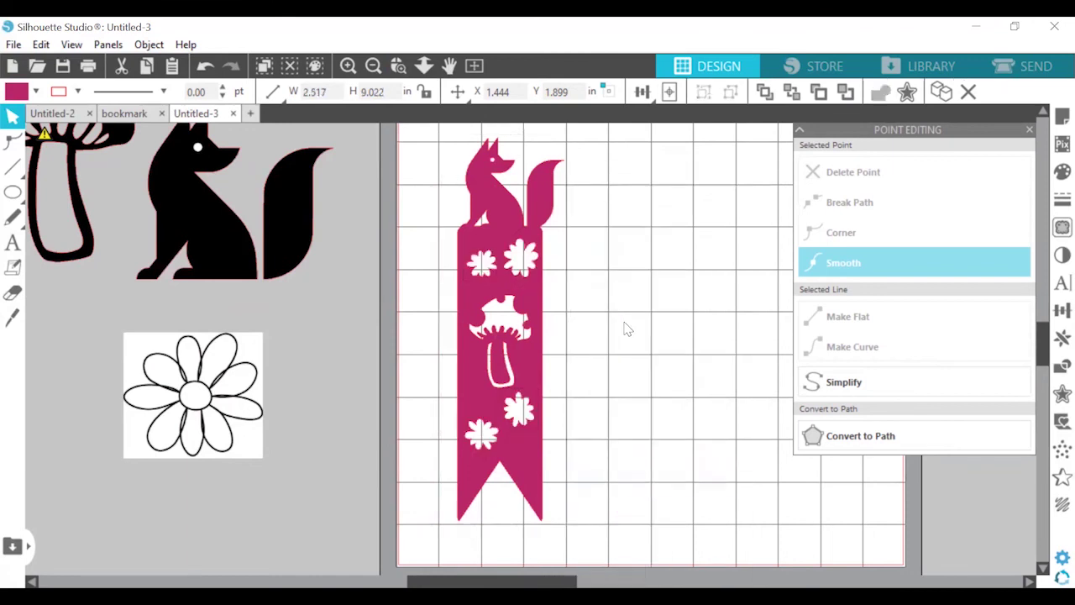
# Draw a perfect circle on the empty mat beside the bookmark and scale it down to about 0.17 in
pyautogui.moveTo(12, 195)
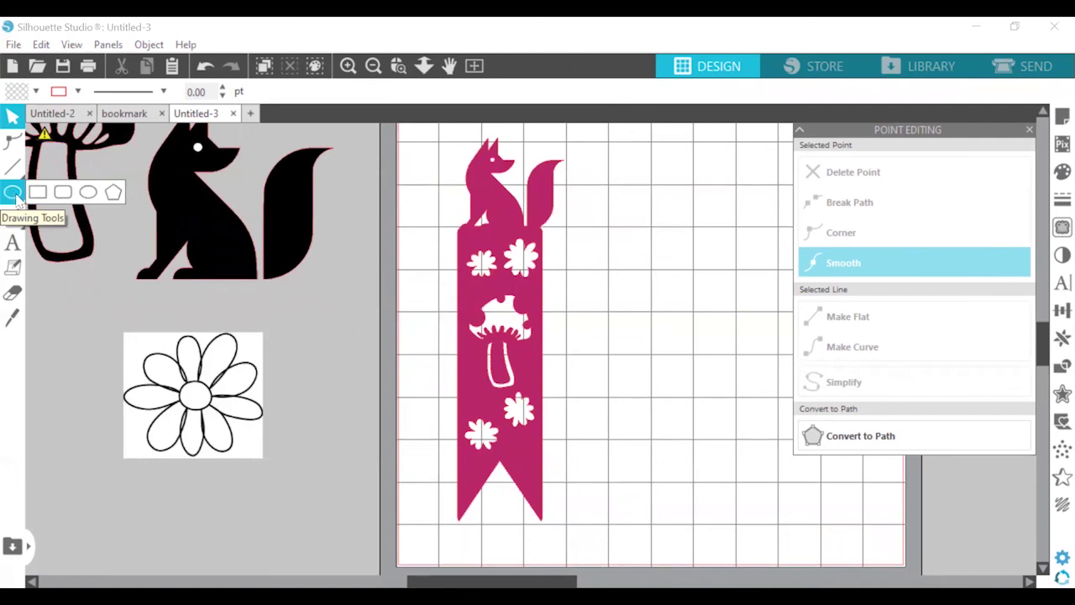
pyautogui.click(12, 193)
pyautogui.moveTo(634, 258); pyautogui.dragTo(651, 344)
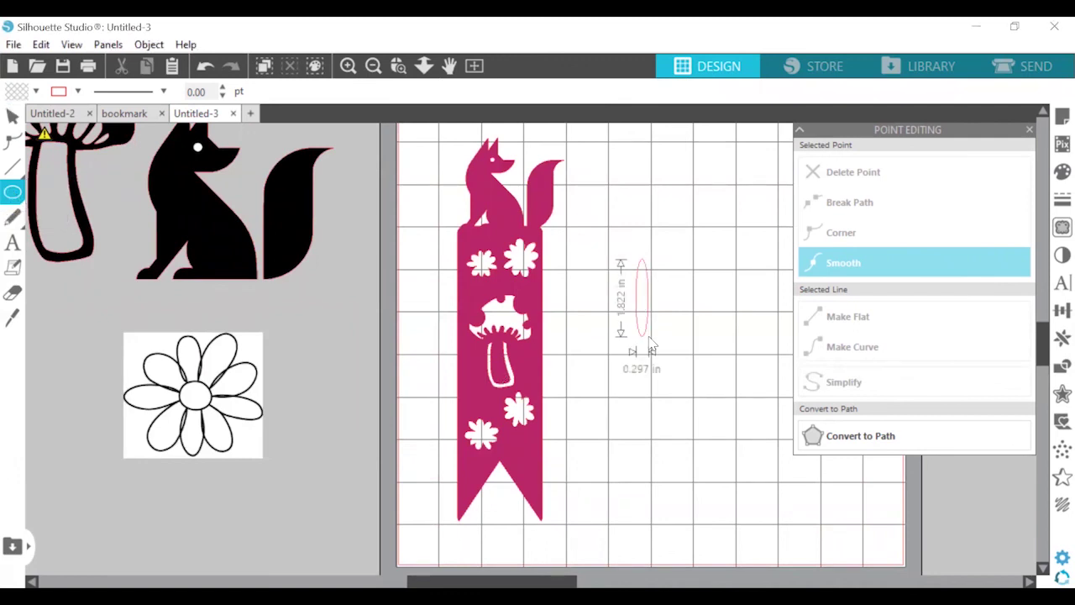
pyautogui.press('shift')
pyautogui.moveTo(652, 344); pyautogui.dragTo(647, 335)
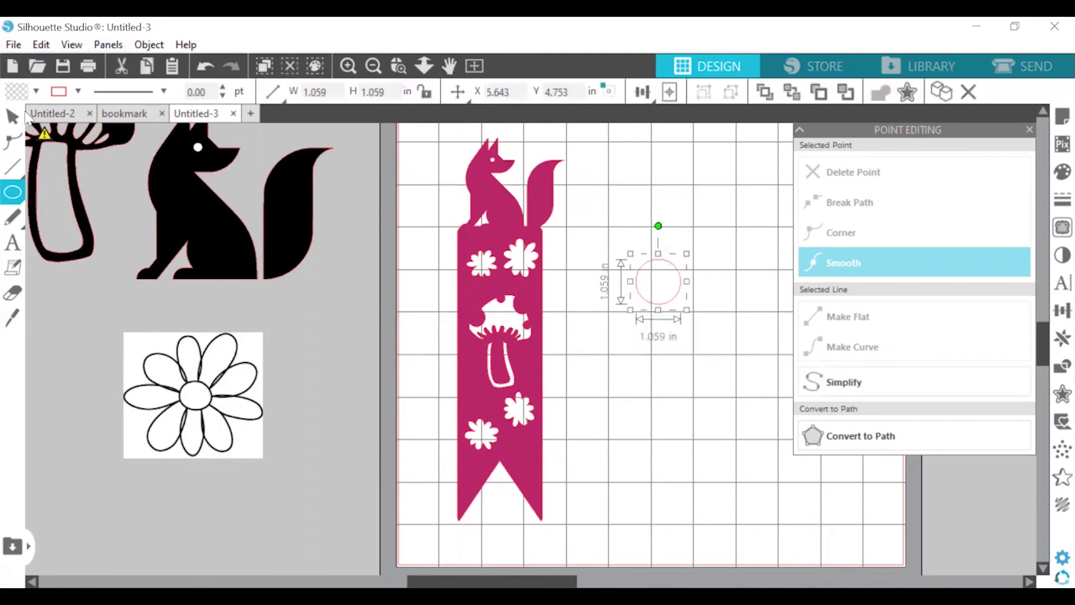
pyautogui.click(13, 116)
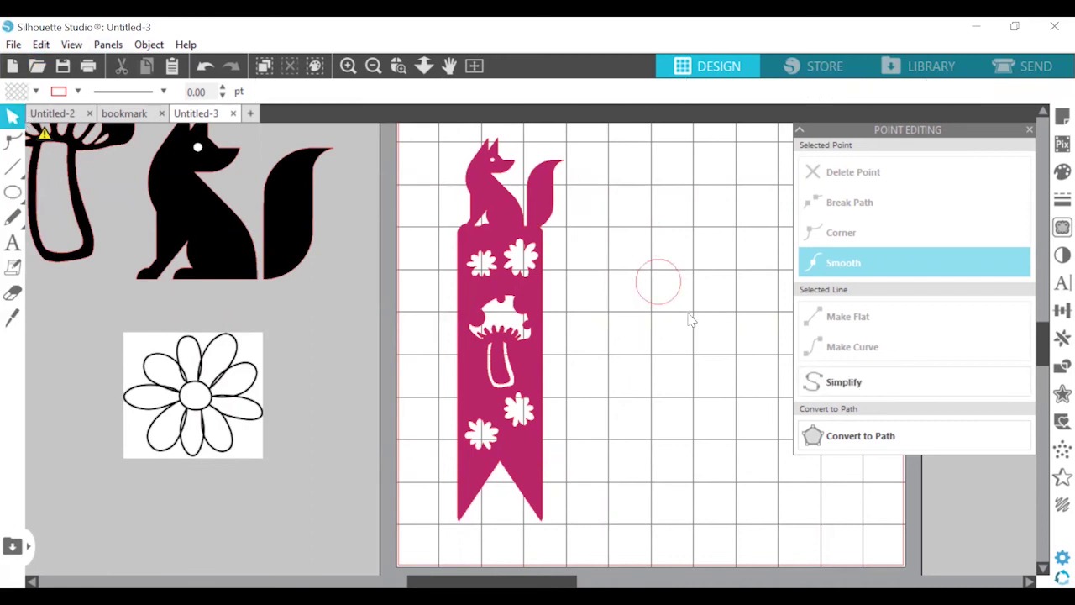
pyautogui.moveTo(686, 312); pyautogui.dragTo(651, 276)
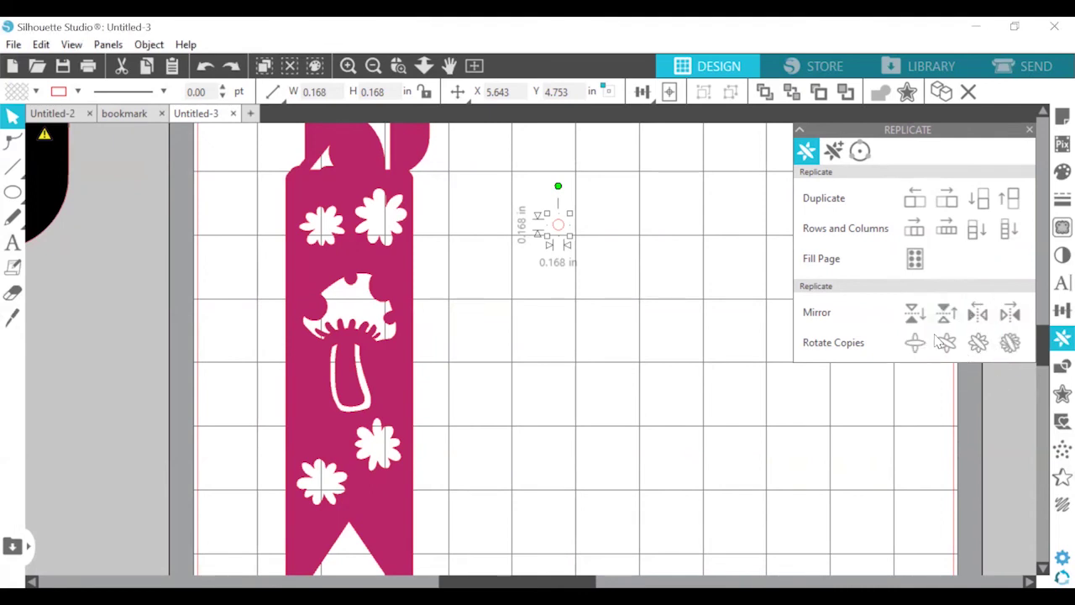
# Replicate the small circle in a row and column and scatter the copies over the bookmark around the daisies and mushroom
pyautogui.click(945, 230)
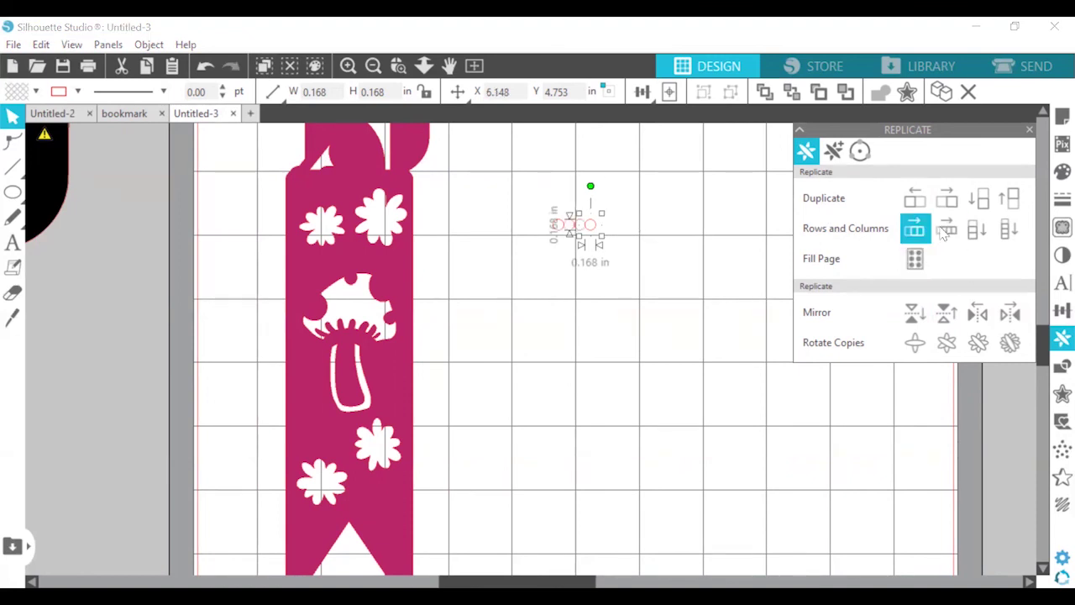
pyautogui.click(978, 229)
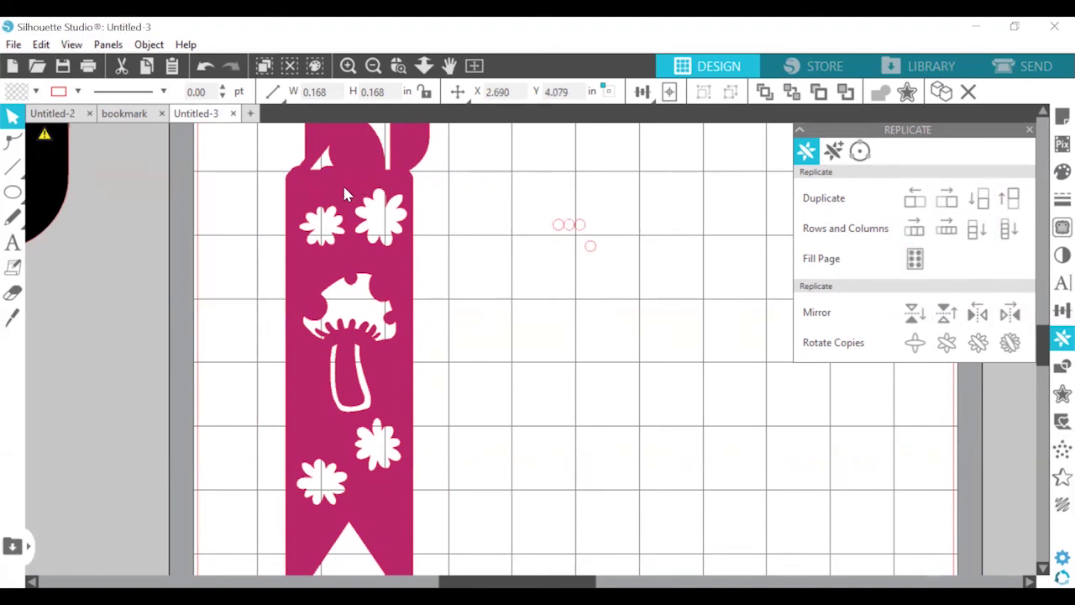
pyautogui.click(585, 238)
pyautogui.click(398, 269)
pyautogui.click(588, 242)
pyautogui.moveTo(569, 224); pyautogui.dragTo(336, 394)
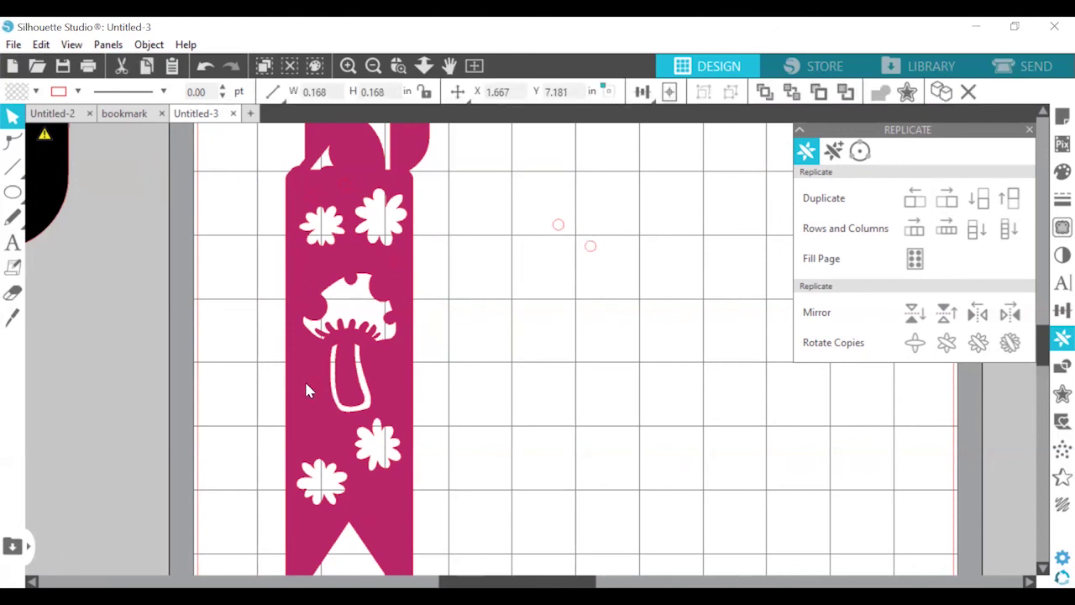
# Combine the bookmark and the scattered small circles into a compound path so the dots become cut-outs
pyautogui.hotkey('ctrl', '1')
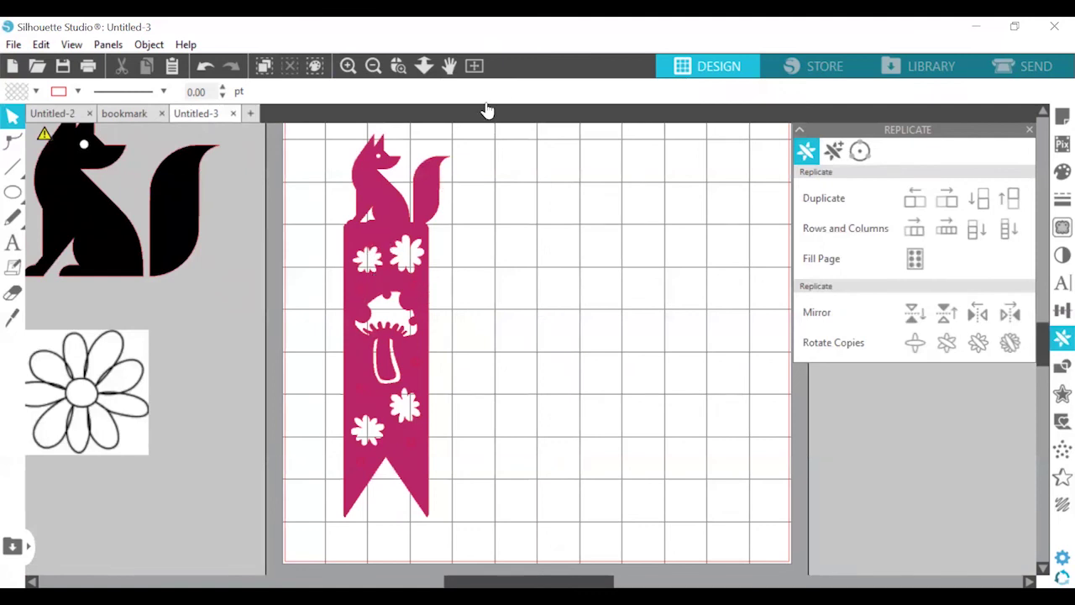
pyautogui.moveTo(521, 175); pyautogui.dragTo(311, 544)
pyautogui.rightClick(373, 496)
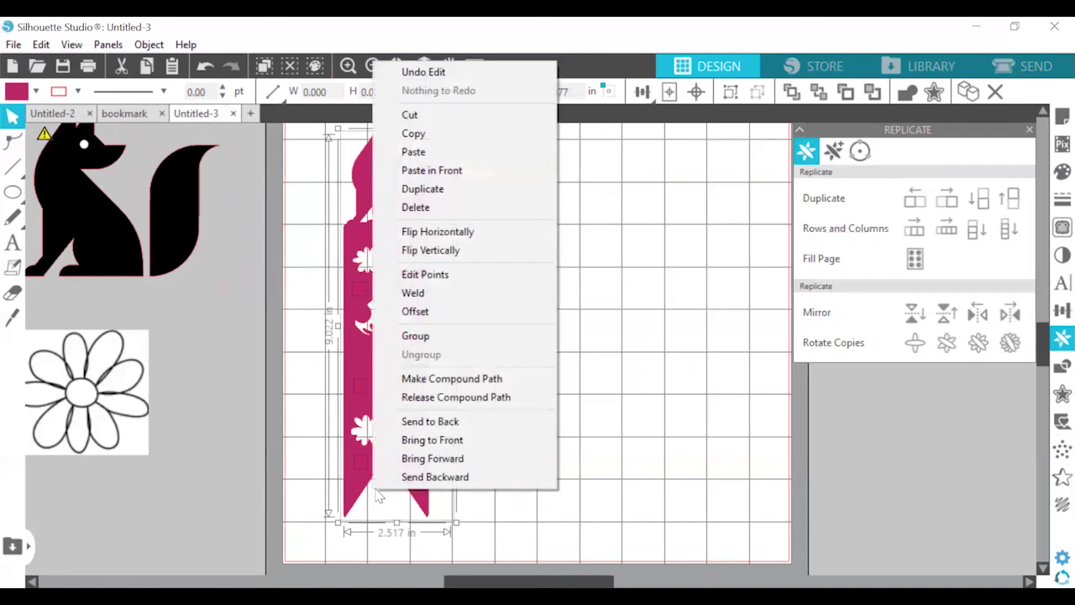
pyautogui.click(404, 380)
pyautogui.click(571, 258)
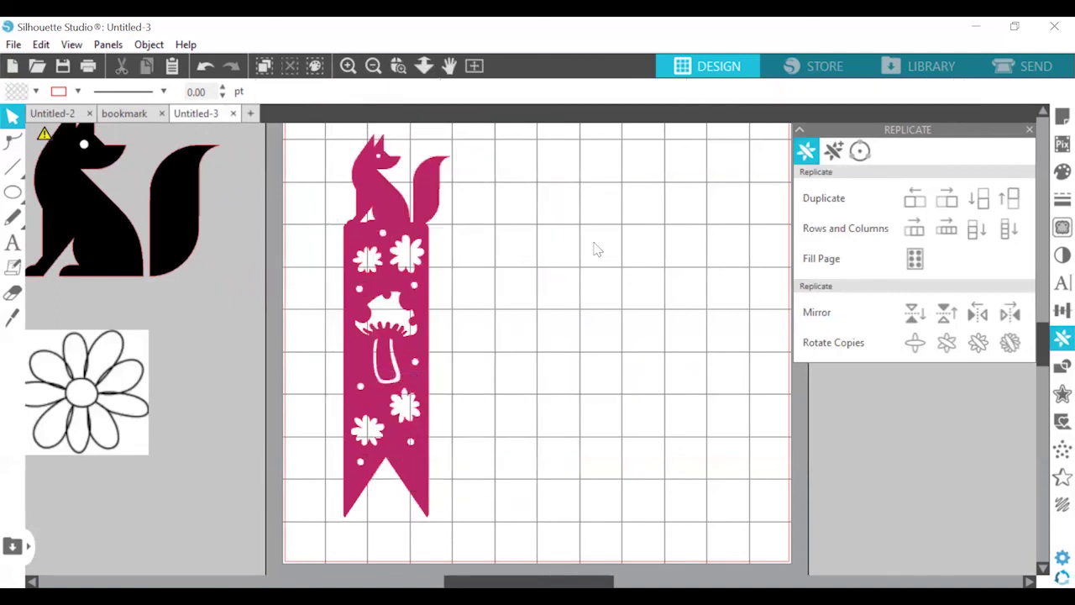